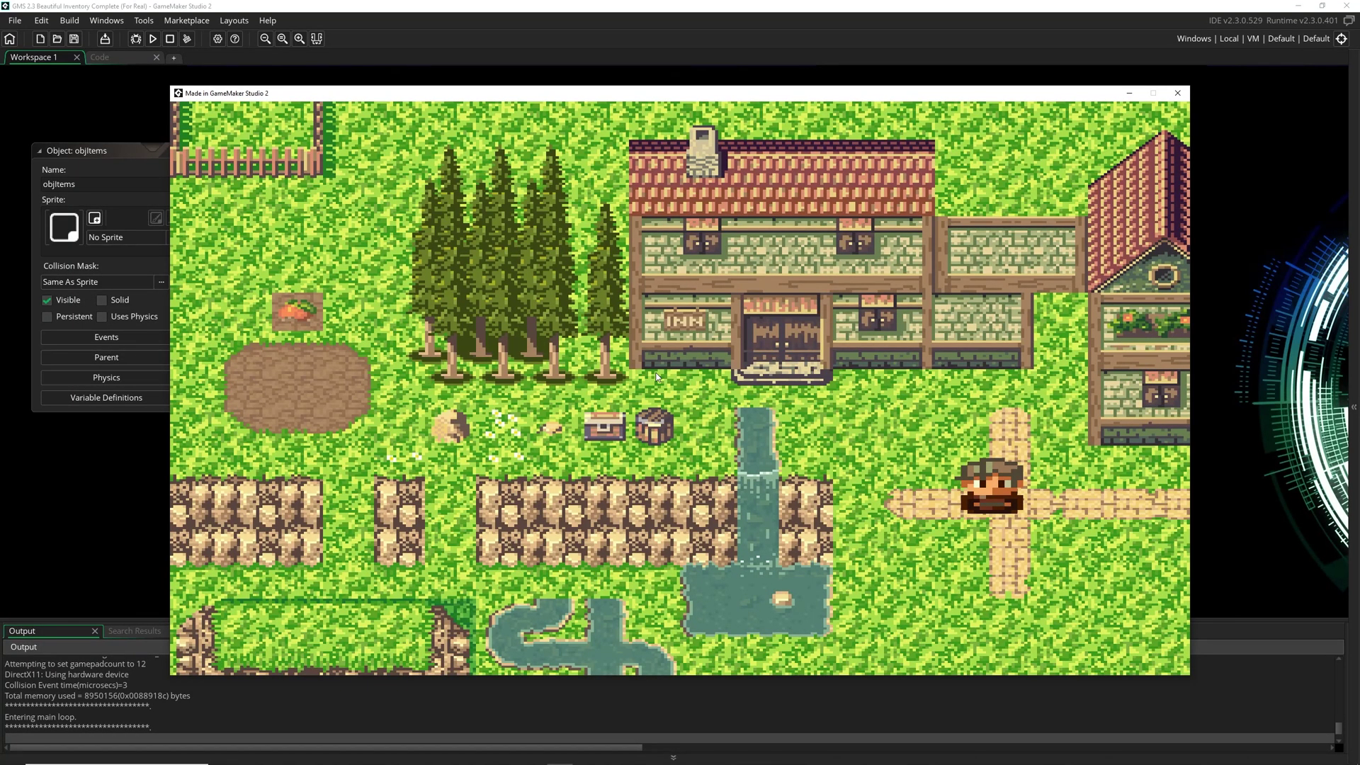
- Toggle the inventory with the I key in the running game, then close the game window
{"action": "key", "text": "i"}
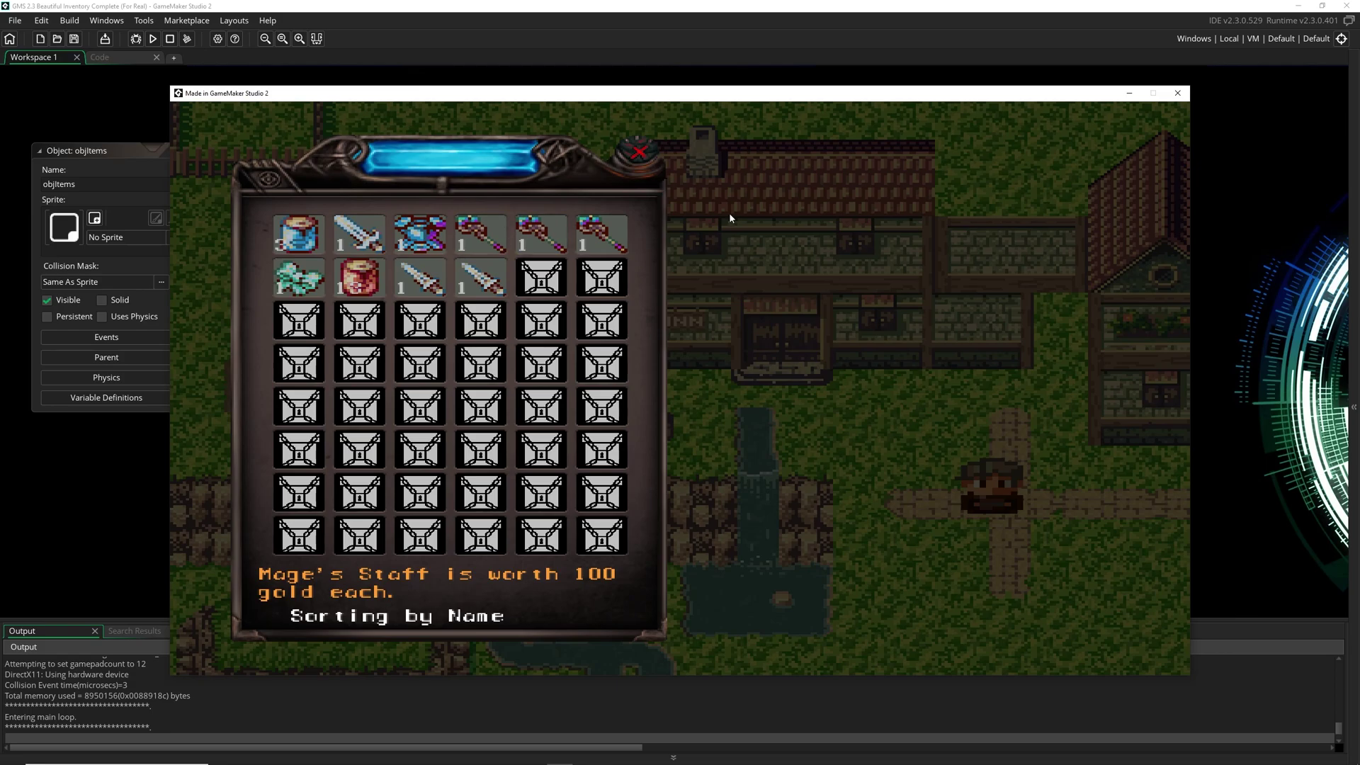
{"action": "key", "text": "Escape"}
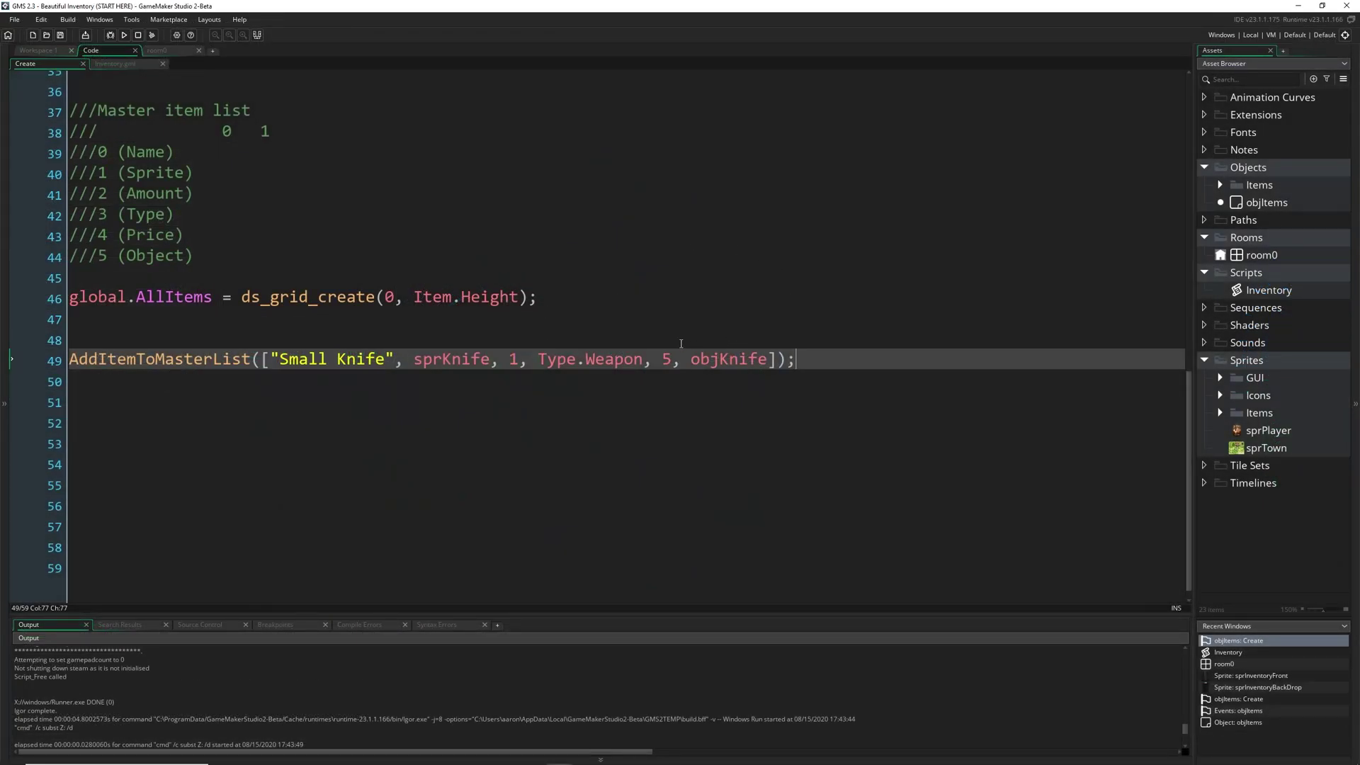
- Paste seven AddItemToMasterList lines, Broad Sword through Fluffy Cape, below line 49
{"action": "left_click_drag", "start_coordinate": [251, 361], "coordinate": [69, 362]}
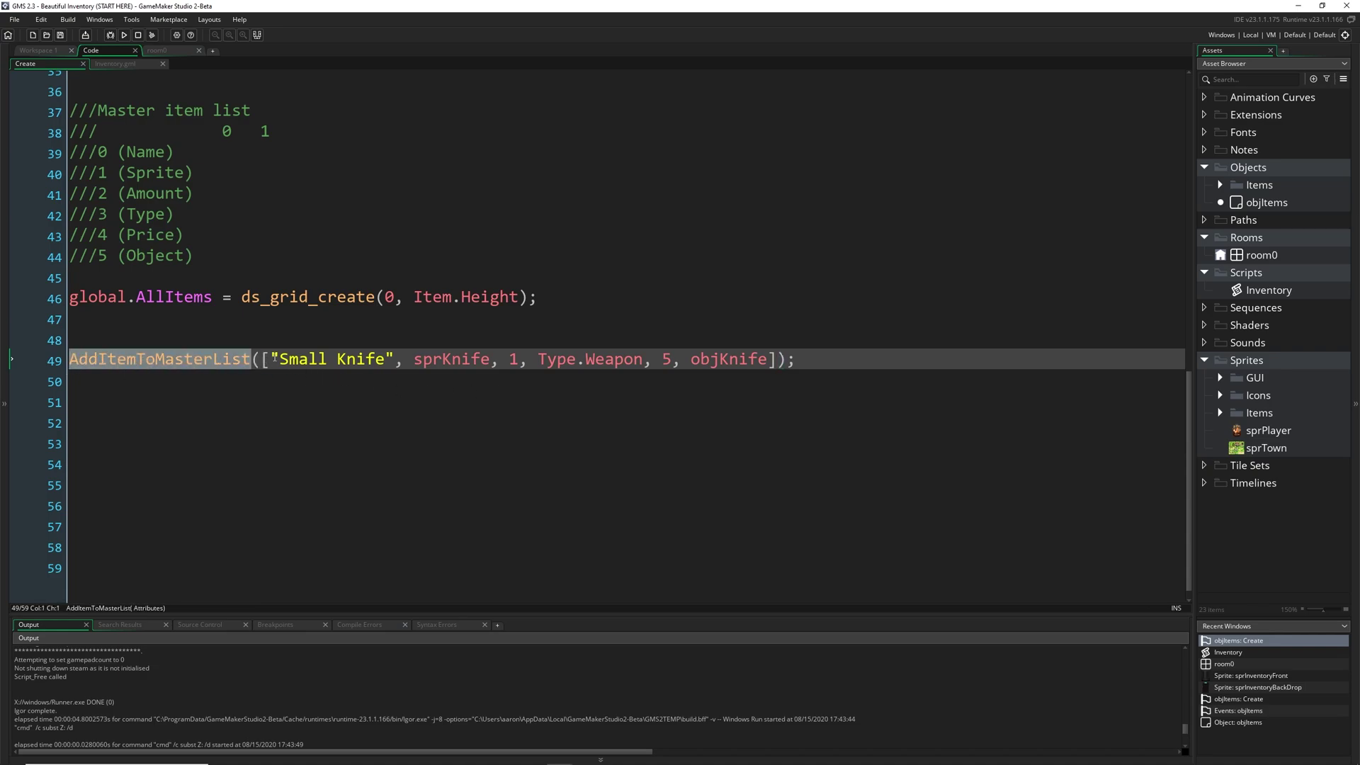
{"action": "left_click_drag", "start_coordinate": [266, 358], "coordinate": [779, 358]}
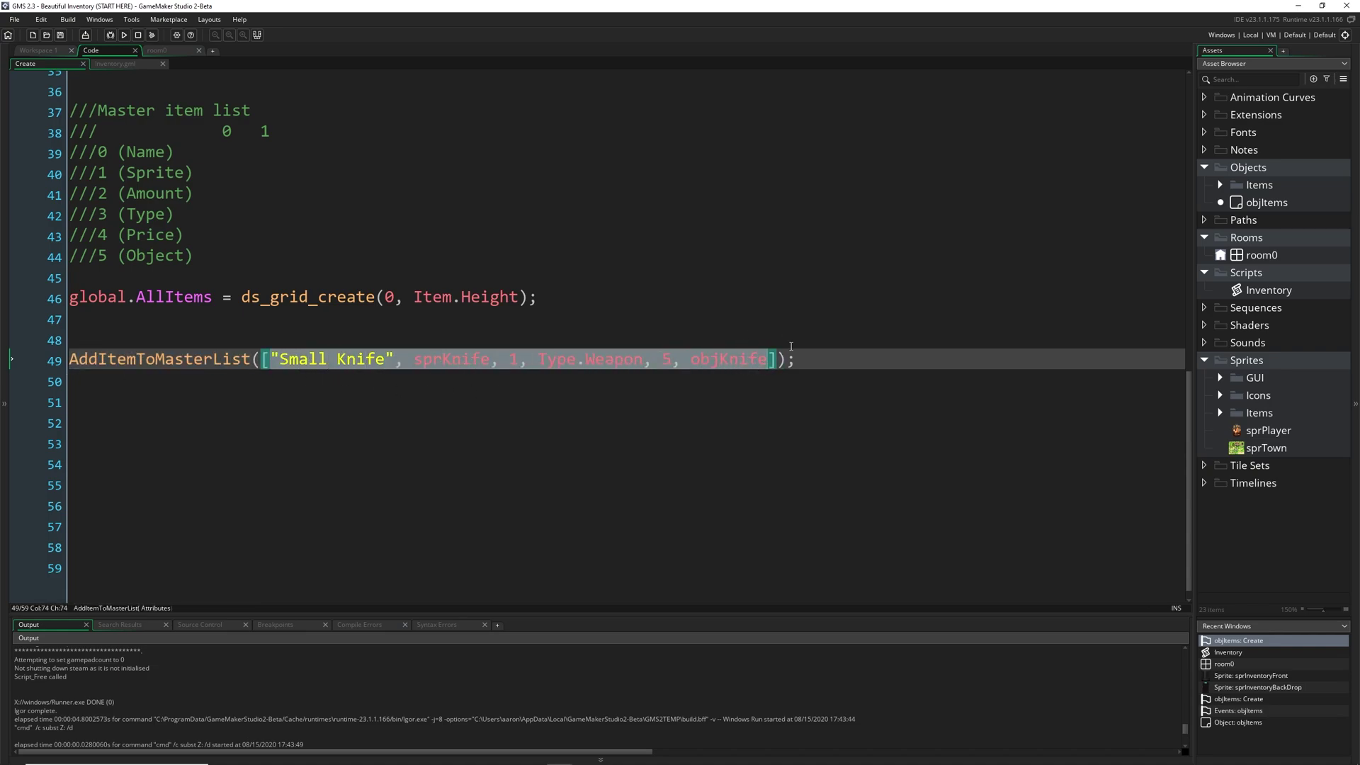
{"action": "left_click", "coordinate": [798, 358]}
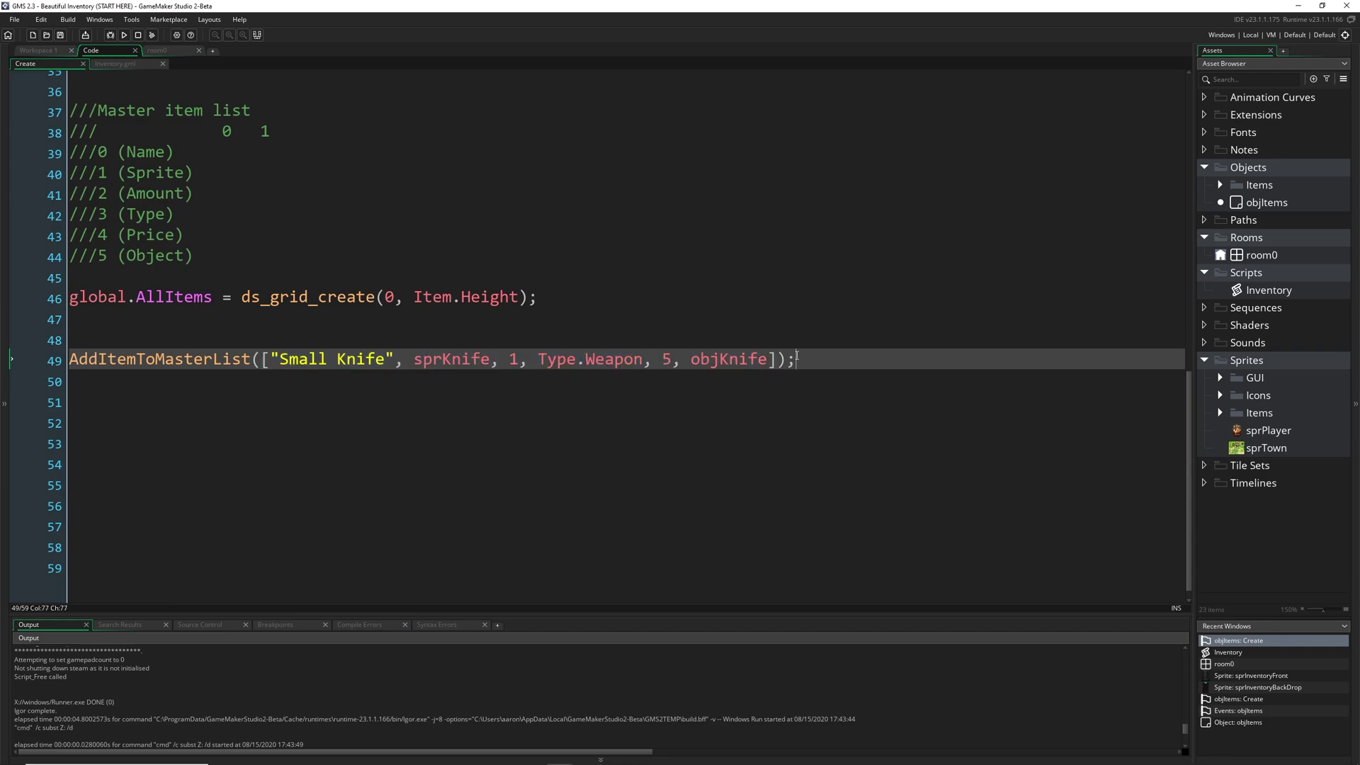
{"action": "key", "text": "Return"}
{"action": "type", "text": "AddItemToMasterList([\"Broad Sword\", sprSword, 1, Type.Weapon, 50, objSword]); AddItemToMasterList([\"Blue Jelly\", sprJellyBlue, 1, Type.Consumable, 20, objJellyBlue]); AddItemToMasterList([\"Red Jelly\", sprJellyRed, 1, Type.Consumable, 15, objJellyRed]); AddItemToMasterList([\"Legendary Crystal Armor\", sprCrystalArmor, 1, Type.Armor, 5000, objArmorCrystal]); AddItemToMasterList([\"Pretty Teal Bow\", sprBowTeal, 1, Type.Armor, 100, objBowTeal]); AddItemToMasterList([\"Mage's Staff\", sprStaff, 1, Type.Weapon, 100, objStaff]); AddItemToMasterList([\"Fluffy Cape\", sprCape, 1, Type.Armor, 200, objCape]);"}
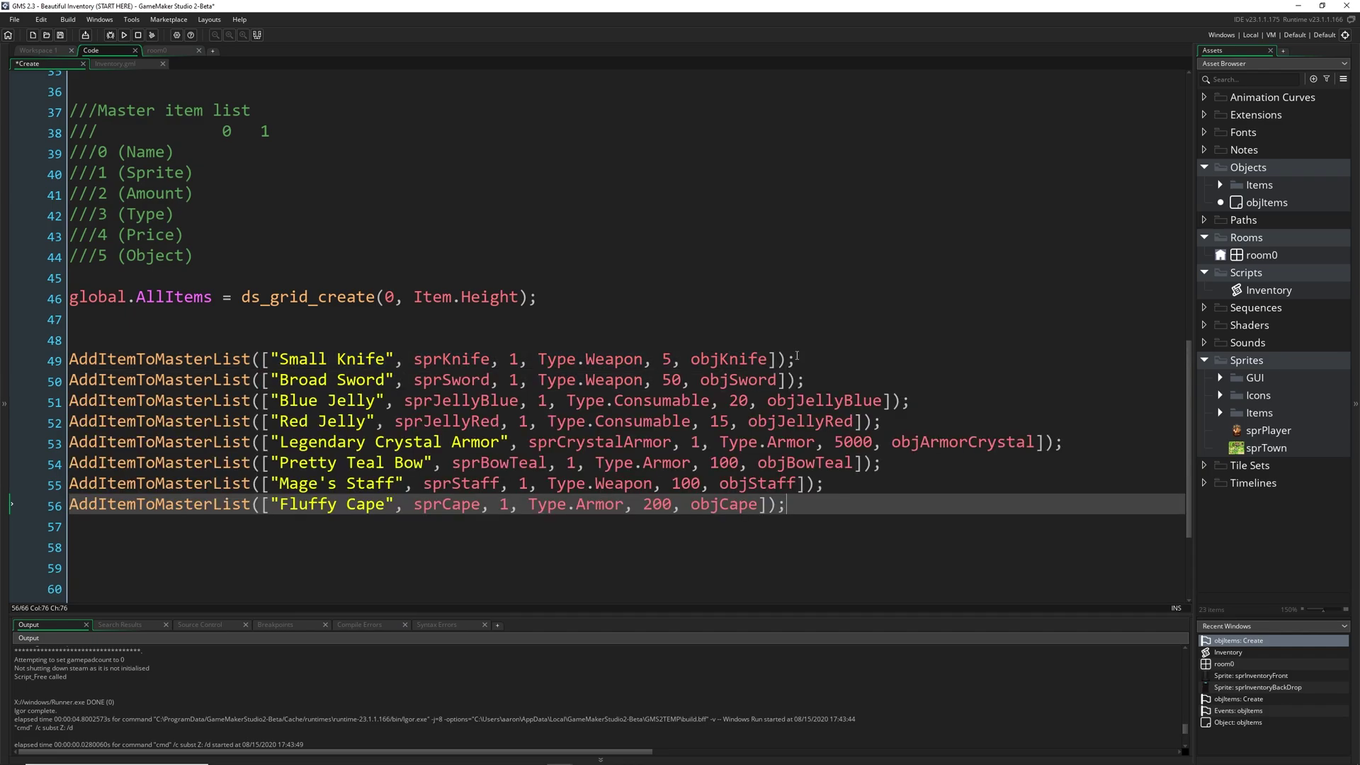
{"action": "scroll", "coordinate": [844, 388], "scroll_direction": "down", "scroll_amount": 1}
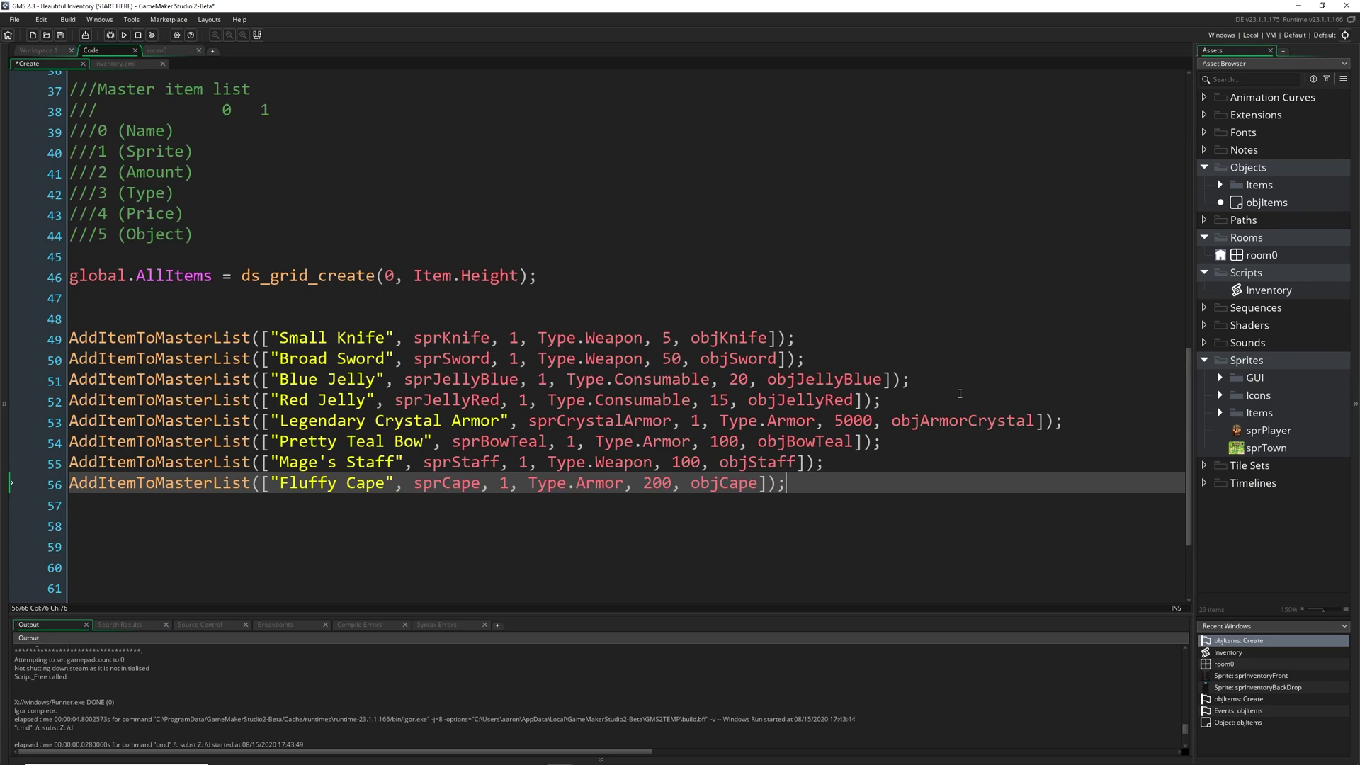
- Review the item and icon sprites in the Asset Browser against the new item lines
{"action": "left_click", "coordinate": [1220, 413]}
{"action": "scroll", "coordinate": [1222, 404], "scroll_direction": "down", "scroll_amount": 1}
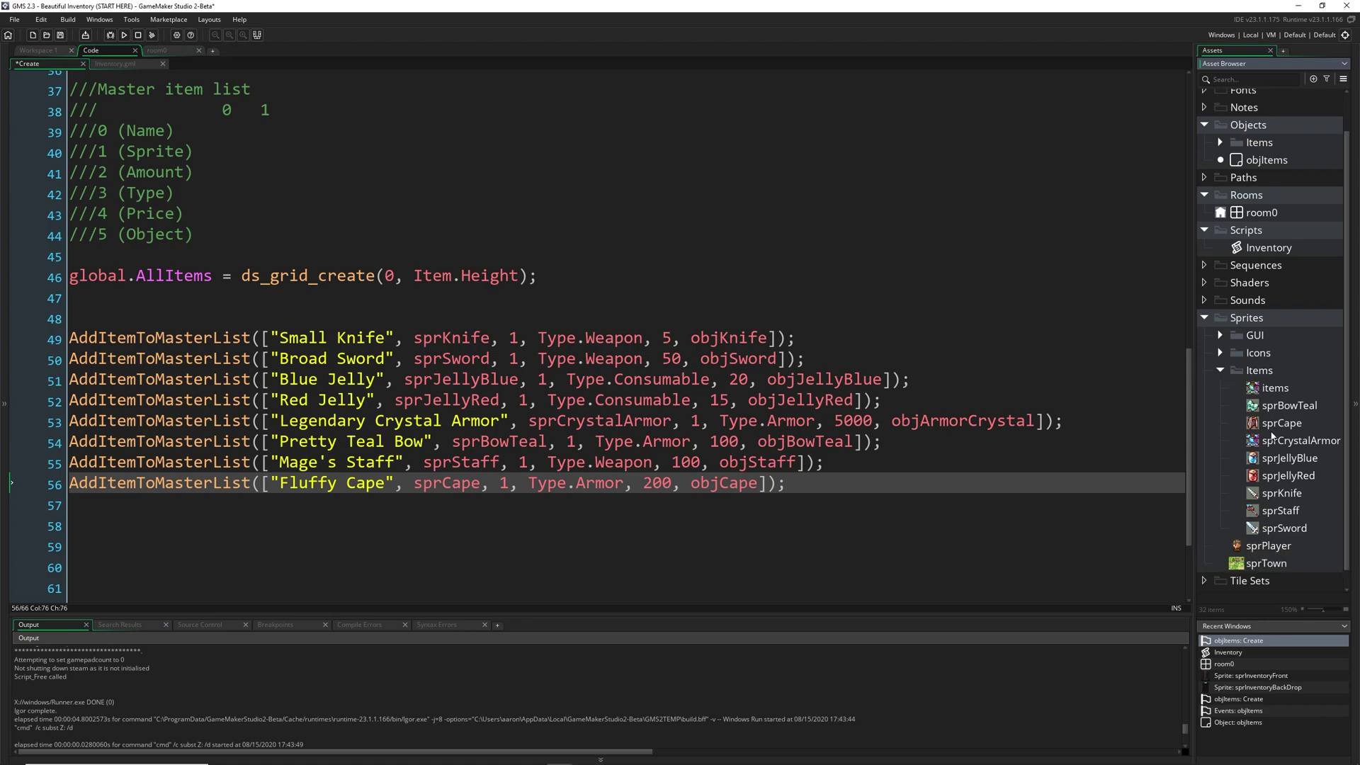
{"action": "left_click", "coordinate": [1219, 331]}
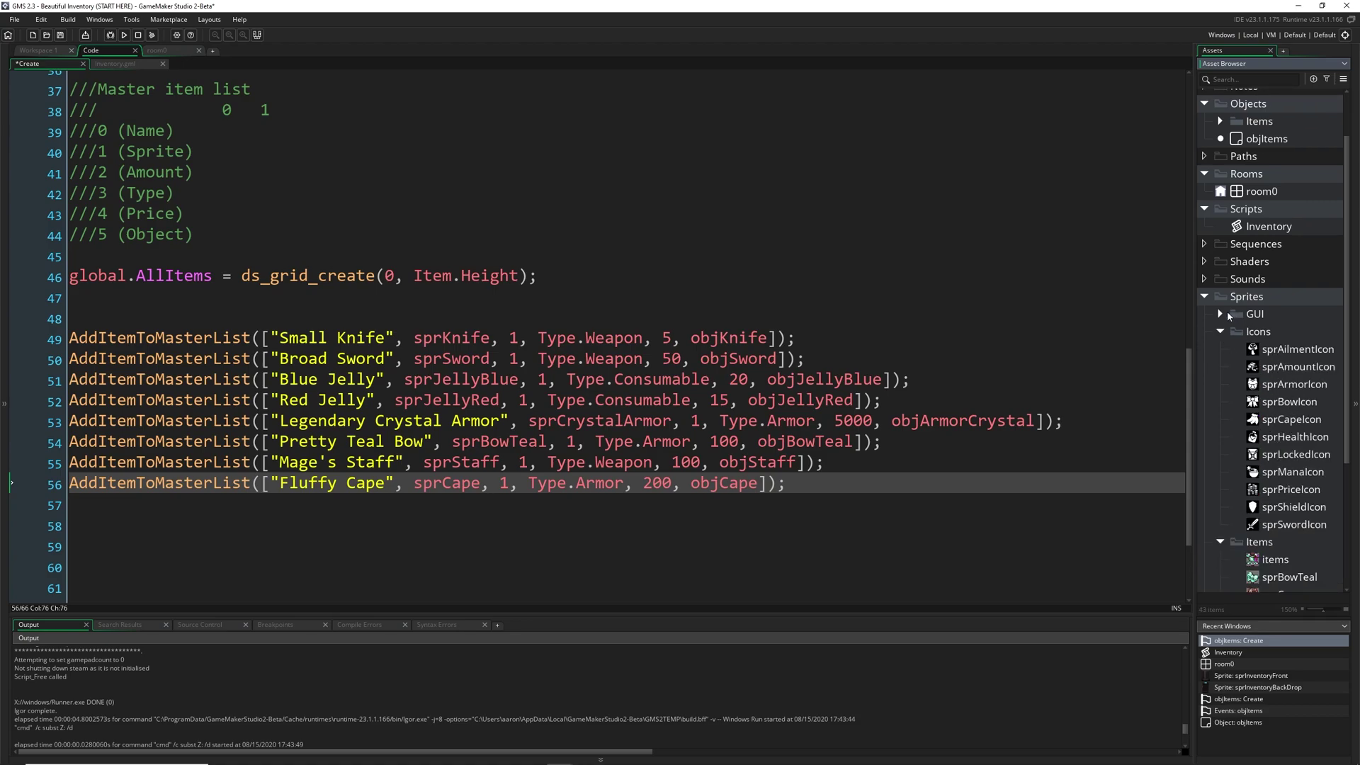
{"action": "left_click", "coordinate": [1221, 332]}
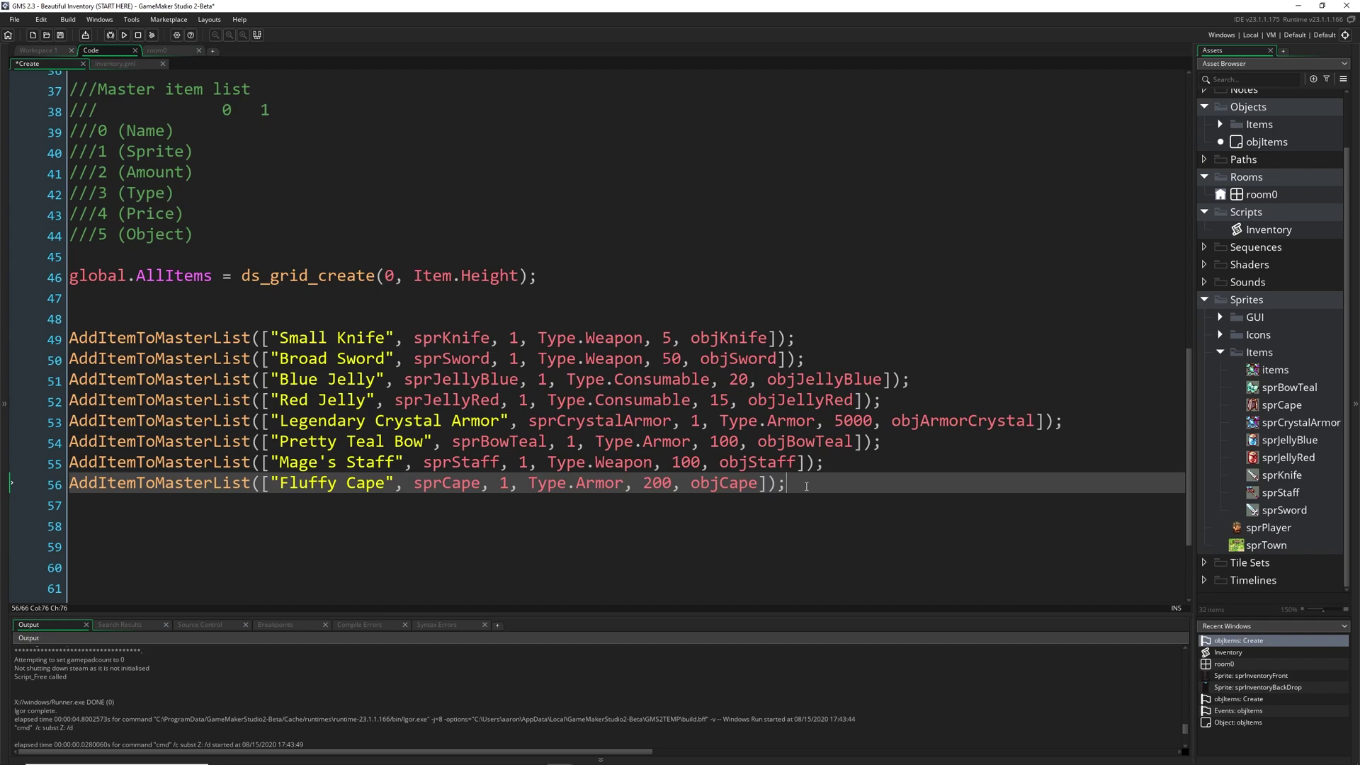
{"action": "key", "text": "shift+Home"}
{"action": "key", "text": "shift+Up"}
{"action": "key", "text": "shift+Up"}
{"action": "key", "text": "shift+Up"}
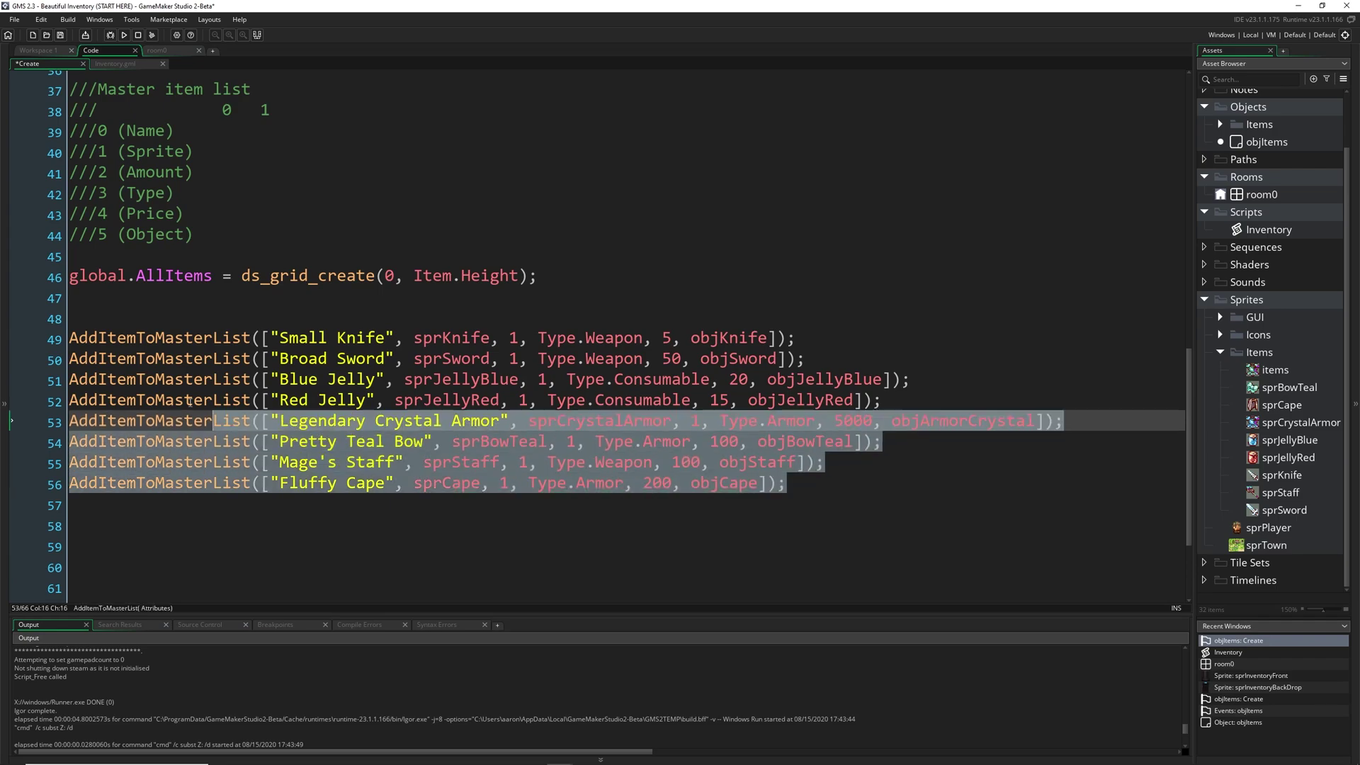
{"action": "key", "text": "shift+Up"}
{"action": "key", "text": "shift+Up"}
{"action": "key", "text": "shift+Up"}
{"action": "left_click", "coordinate": [789, 478]}
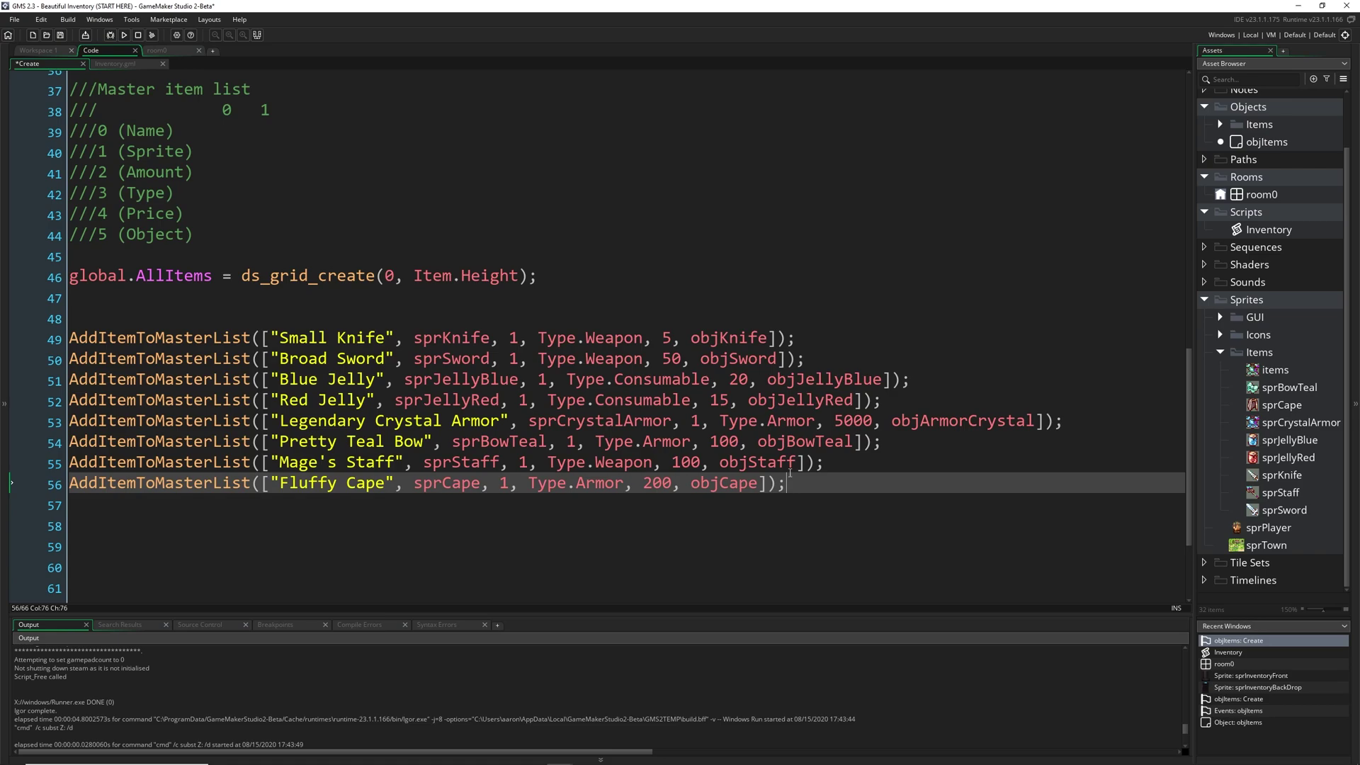
{"action": "left_click", "coordinate": [1218, 351]}
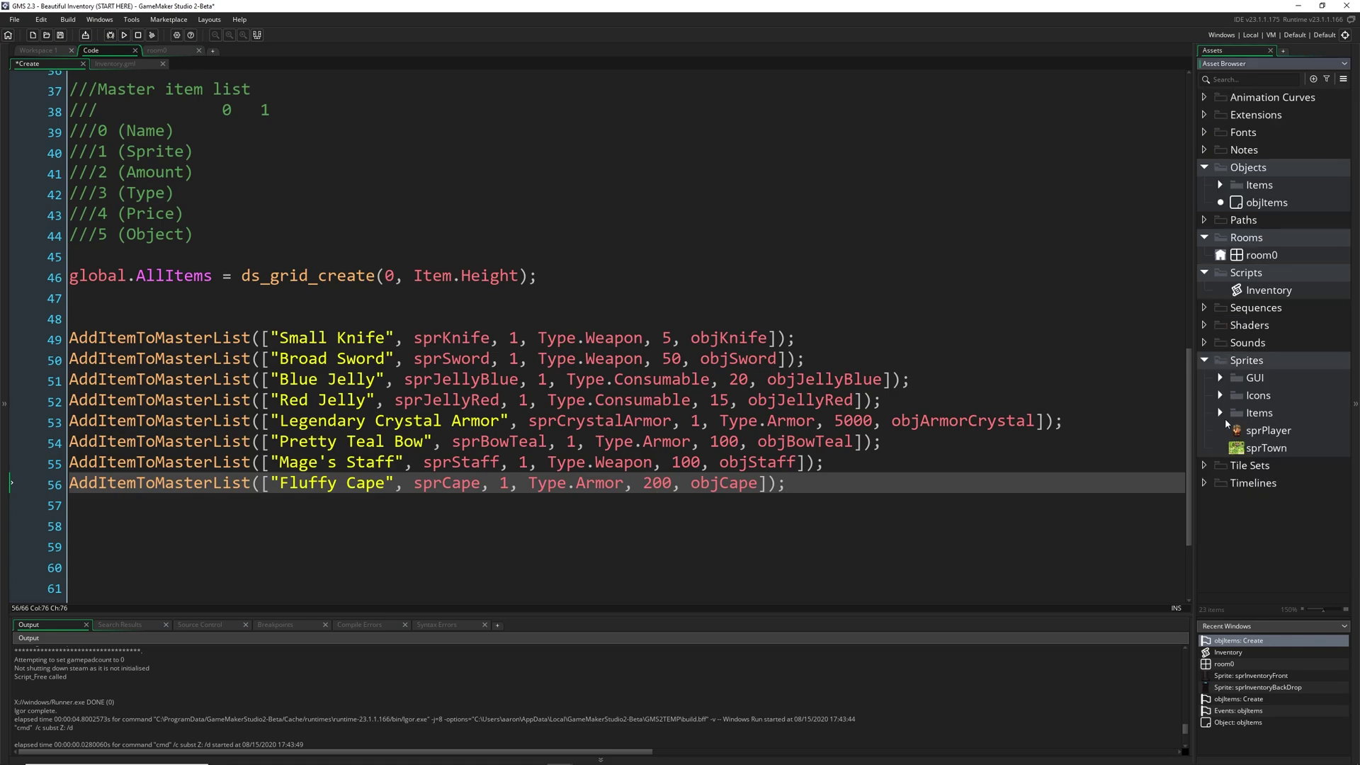
- Expand Sprites > GUI and open the sprInventory sprite in the sprite editor
{"action": "left_click", "coordinate": [1220, 377]}
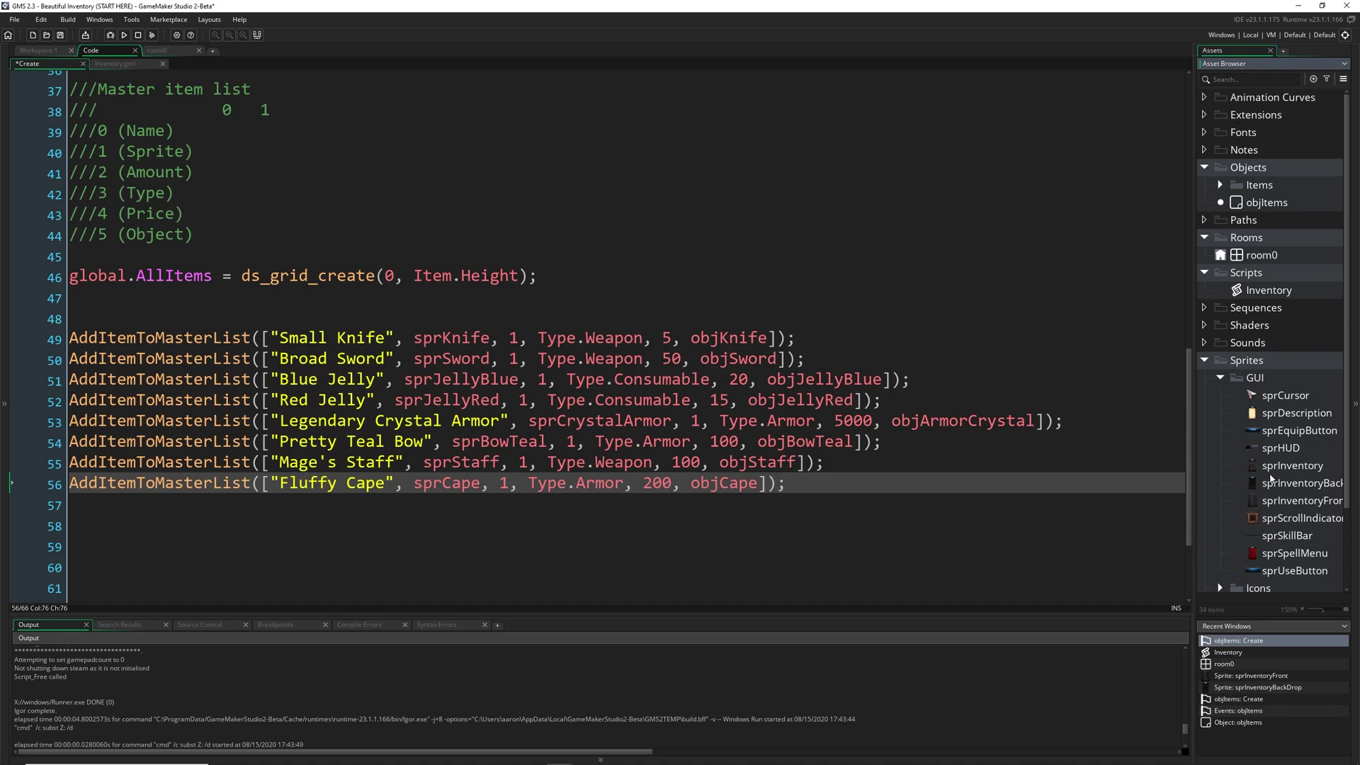
{"action": "double_click", "coordinate": [1292, 466]}
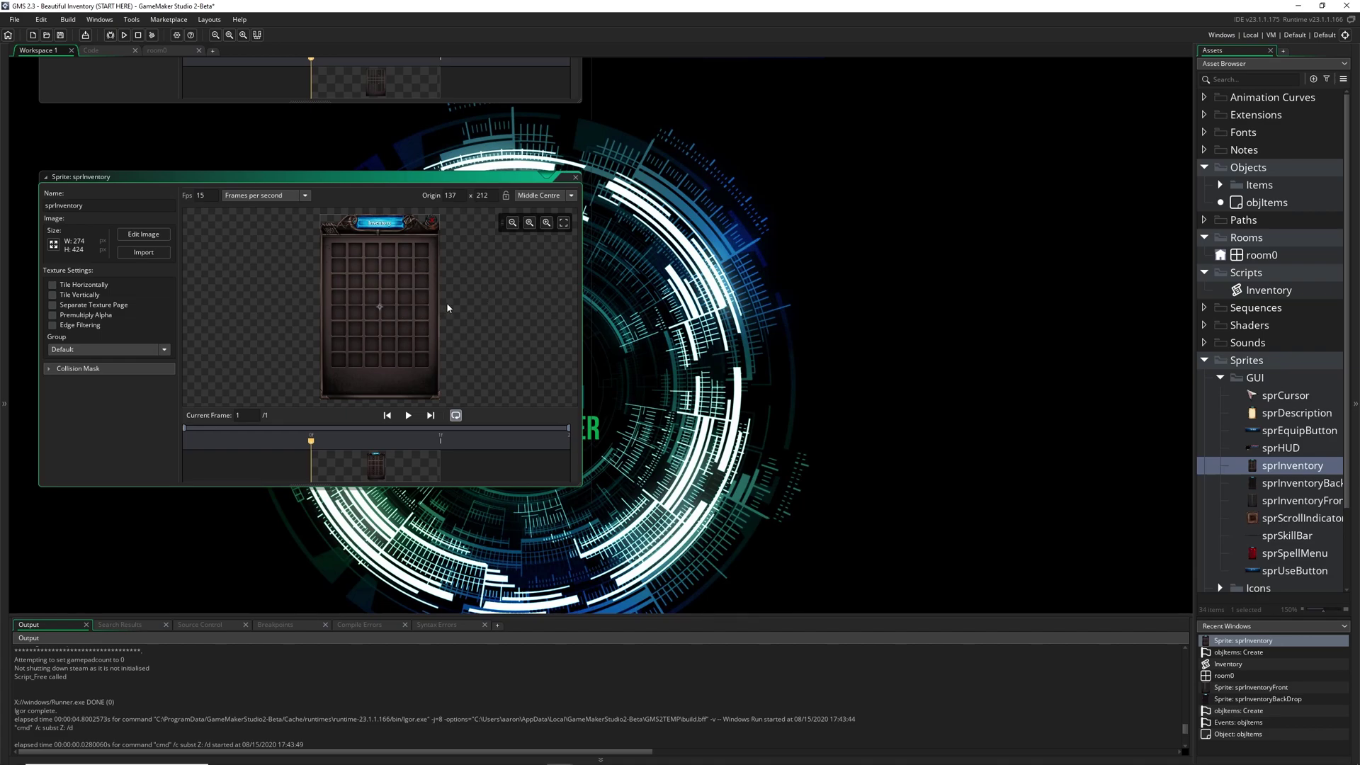
- Check room0's Viewport 0 camera and viewport sizes, then test-run the game and close it
{"action": "left_click", "coordinate": [172, 56]}
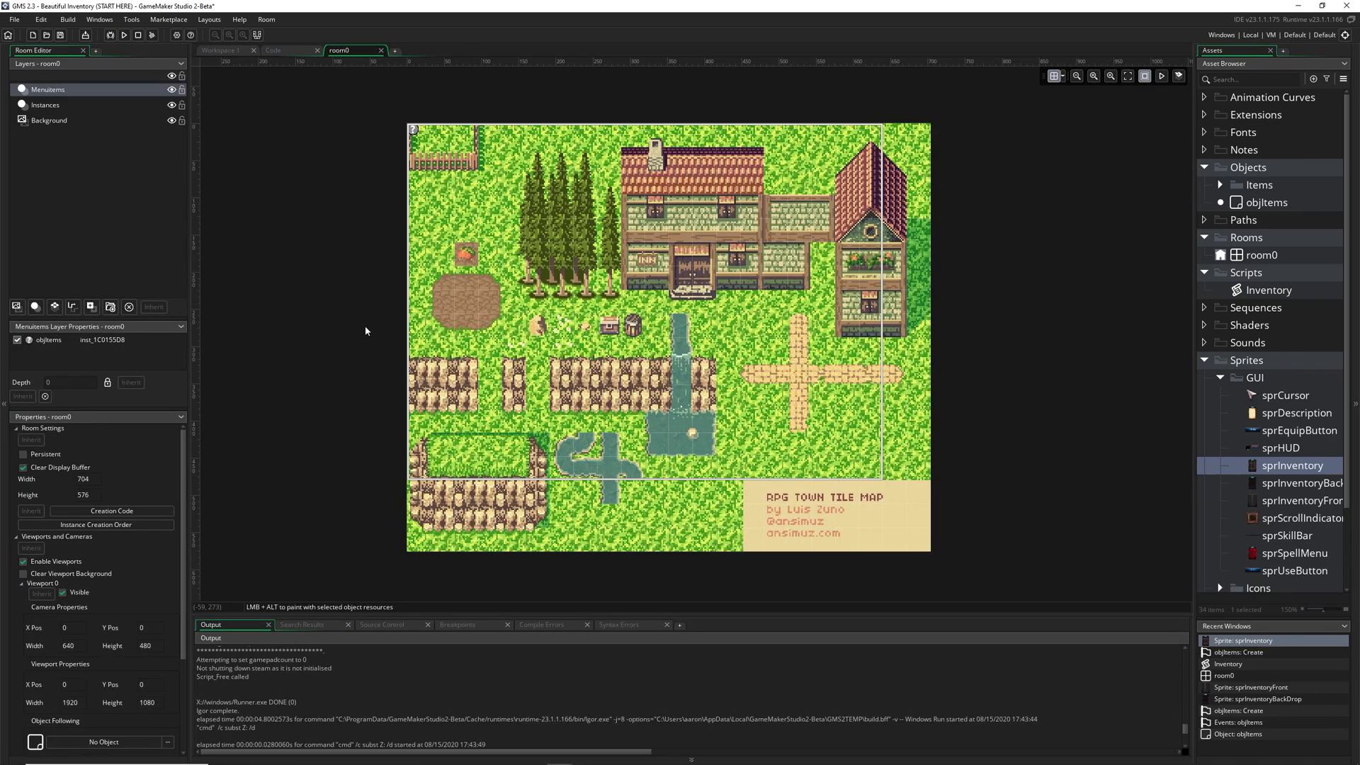
{"action": "middle_click_drag", "start_coordinate": [364, 325], "coordinate": [426, 322]}
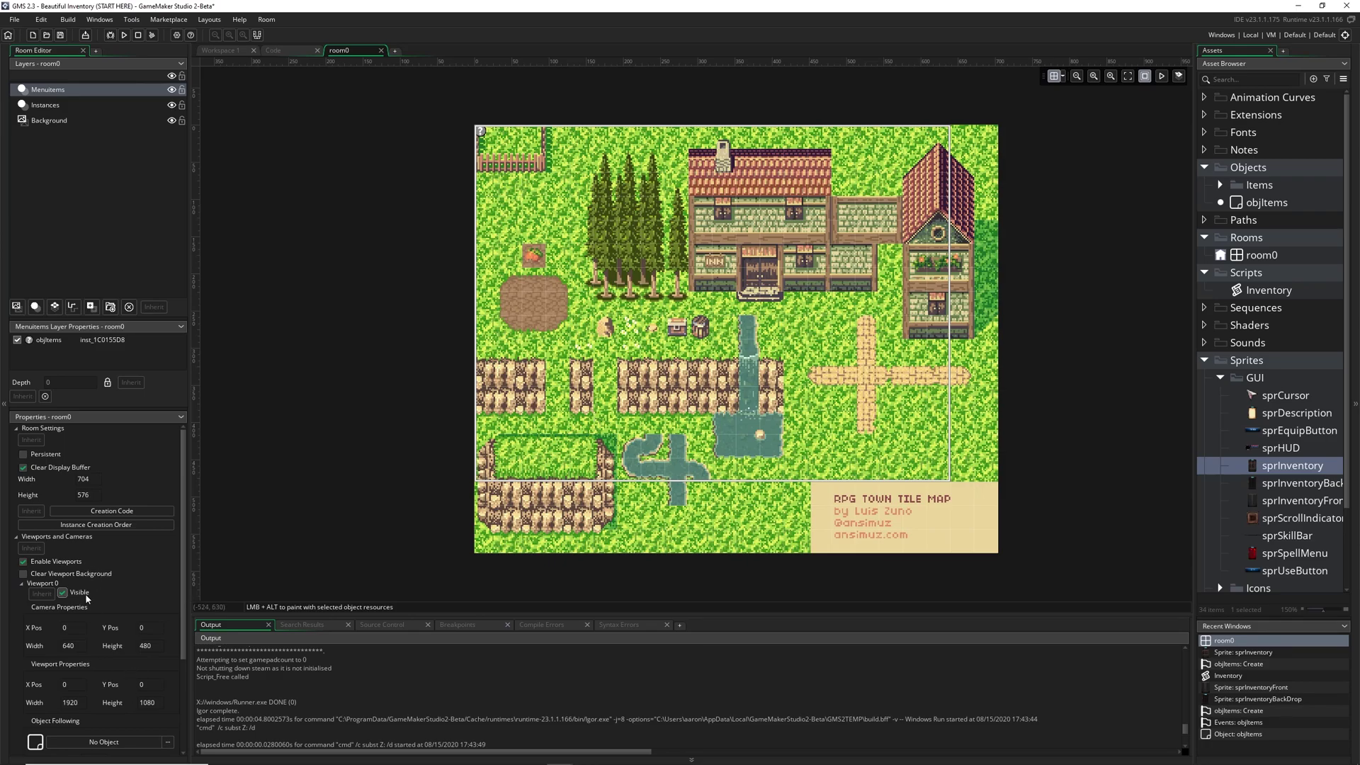
{"action": "scroll", "coordinate": [111, 597], "scroll_direction": "down", "scroll_amount": 1}
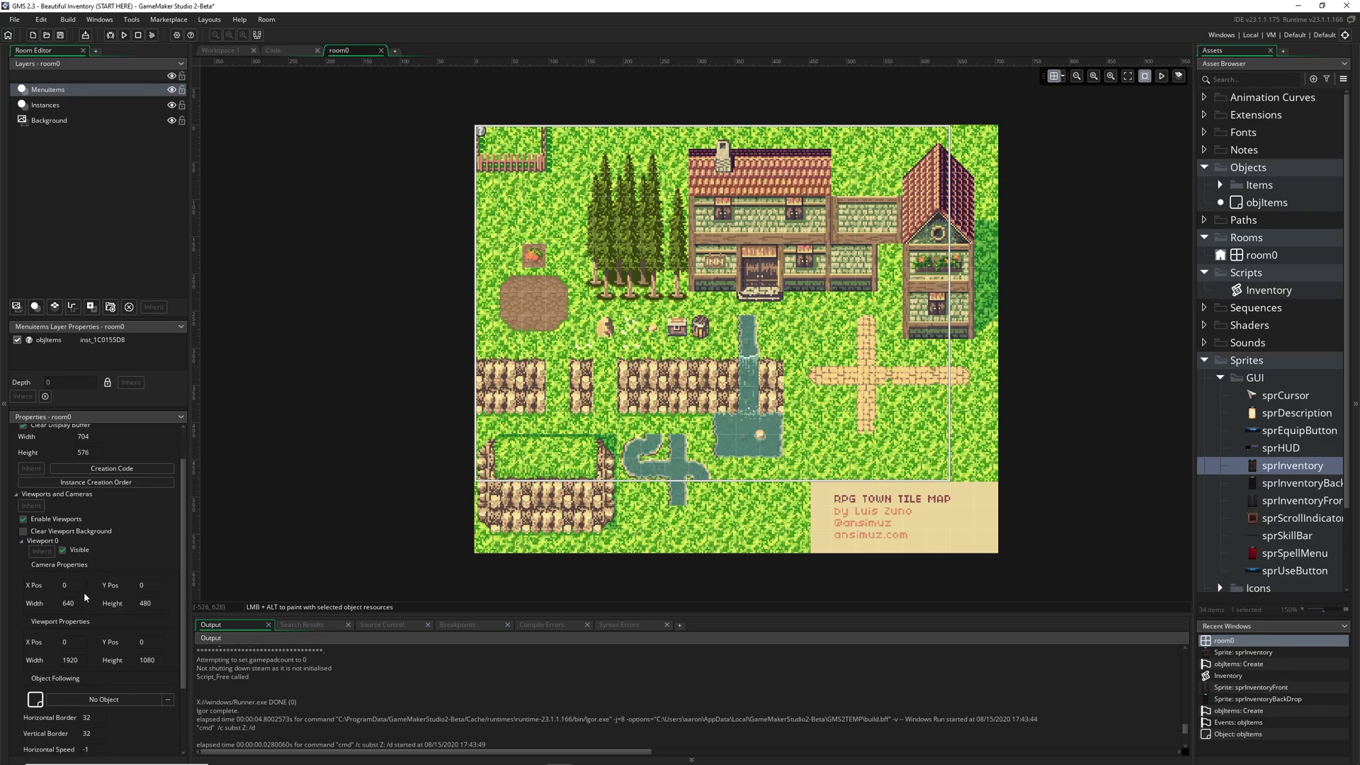
{"action": "left_click", "coordinate": [49, 603]}
{"action": "left_click", "coordinate": [153, 604]}
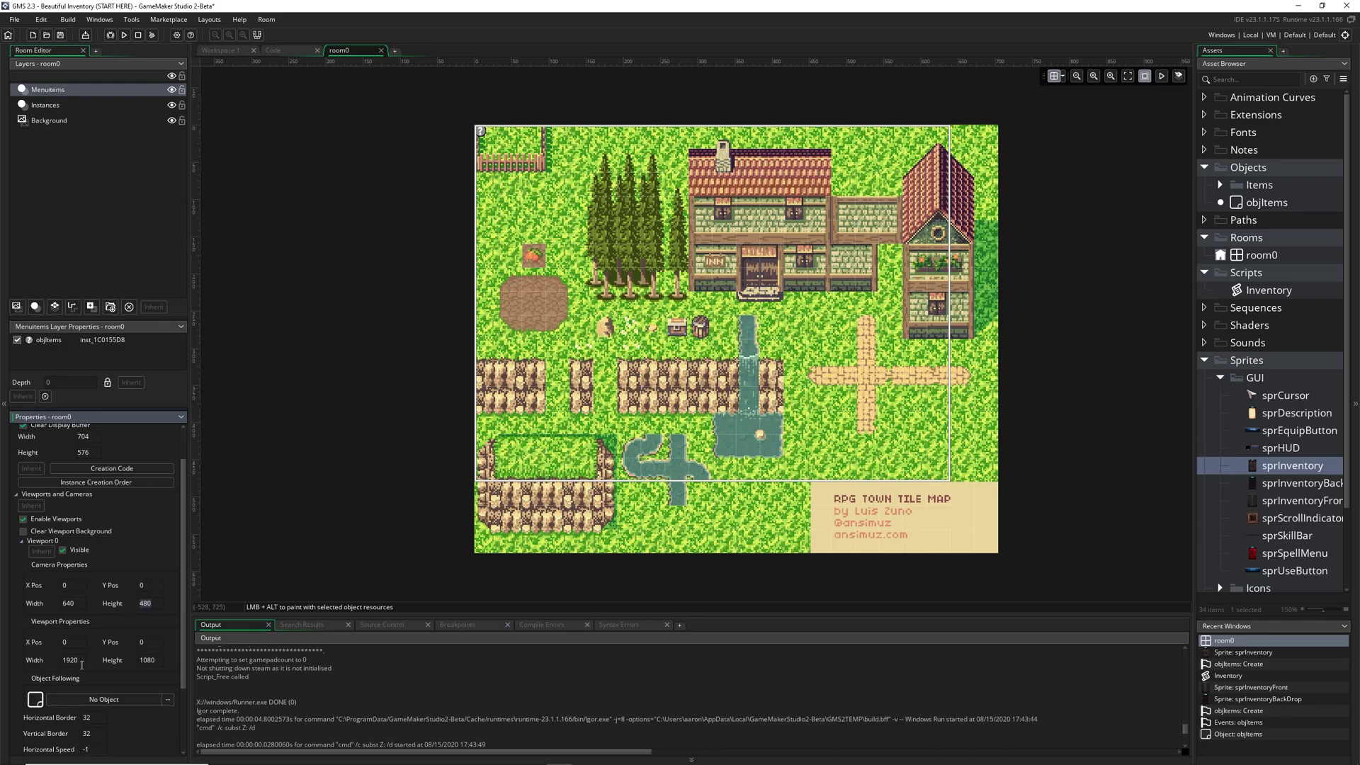
{"action": "left_click", "coordinate": [142, 660]}
{"action": "key", "text": "F5"}
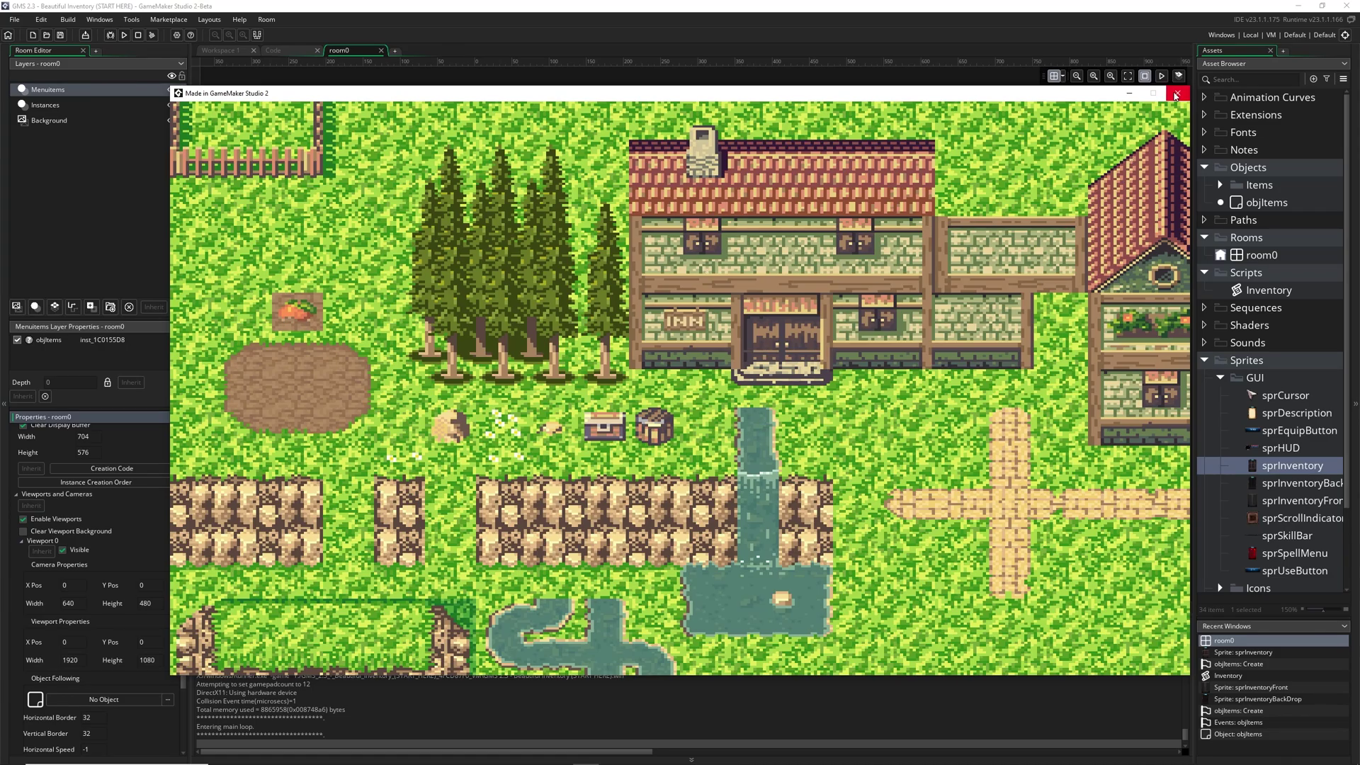
{"action": "left_click", "coordinate": [1176, 95]}
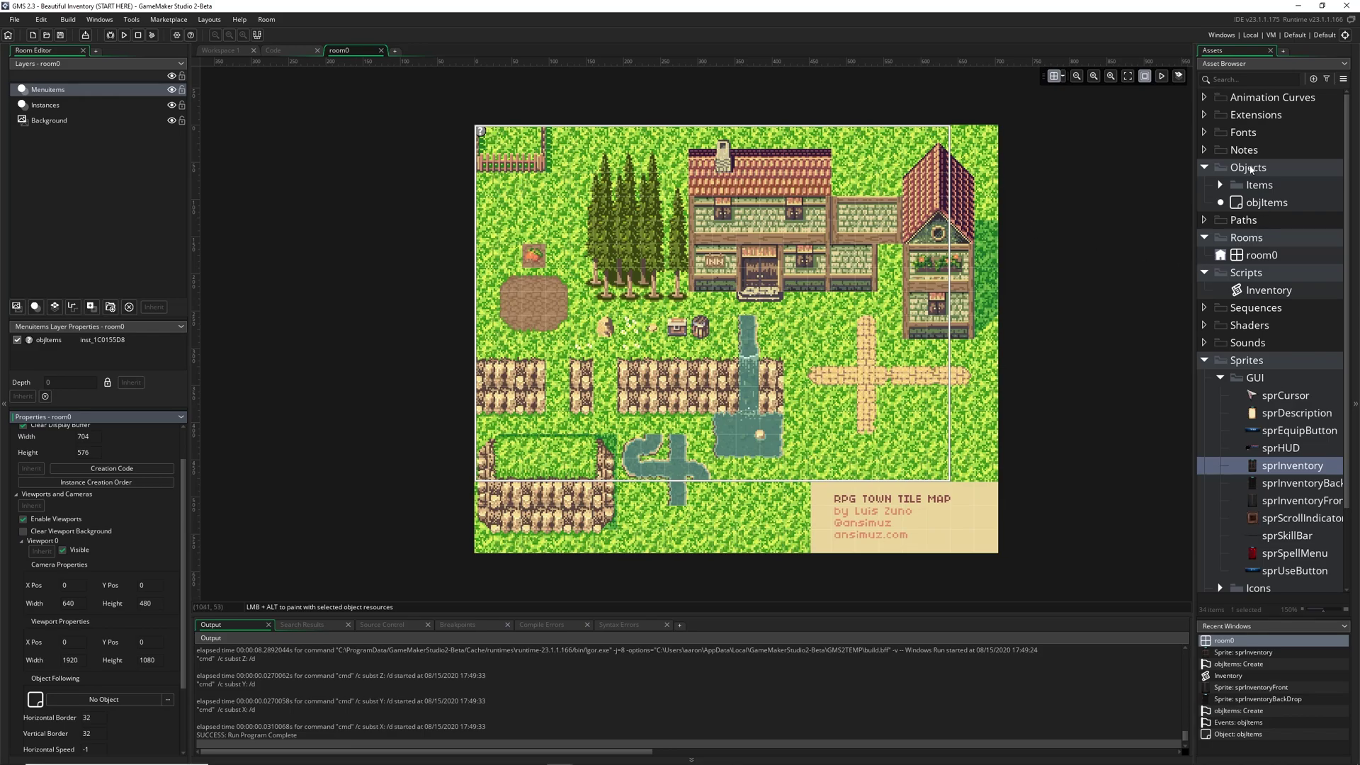
- Create a new object named objController that uses the sprPlayer sprite
{"action": "right_click", "coordinate": [1250, 170]}
{"action": "mouse_move", "coordinate": [1140, 171]}
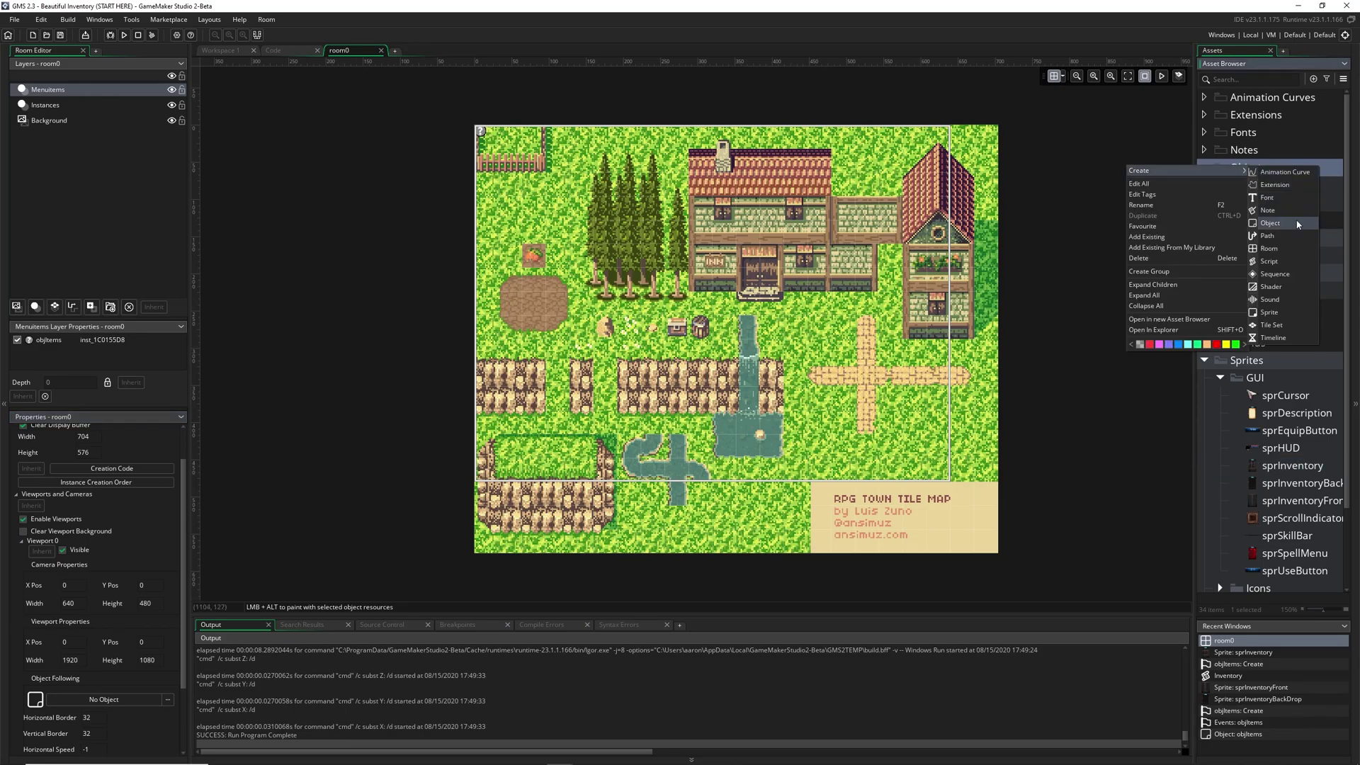
{"action": "left_click", "coordinate": [1298, 224]}
{"action": "type", "text": "obj"}
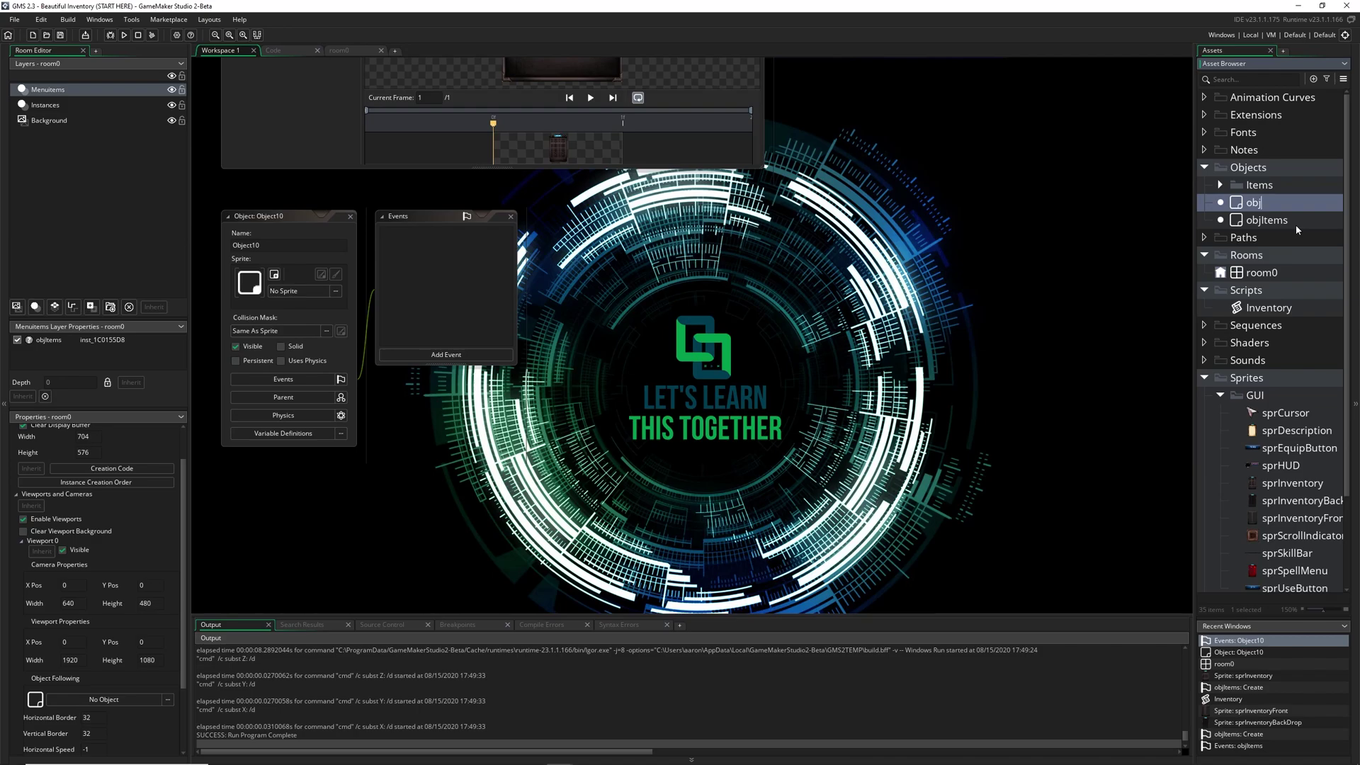
{"action": "type", "text": "Controlle"}
{"action": "key", "text": "Return"}
{"action": "left_click", "coordinate": [300, 291]}
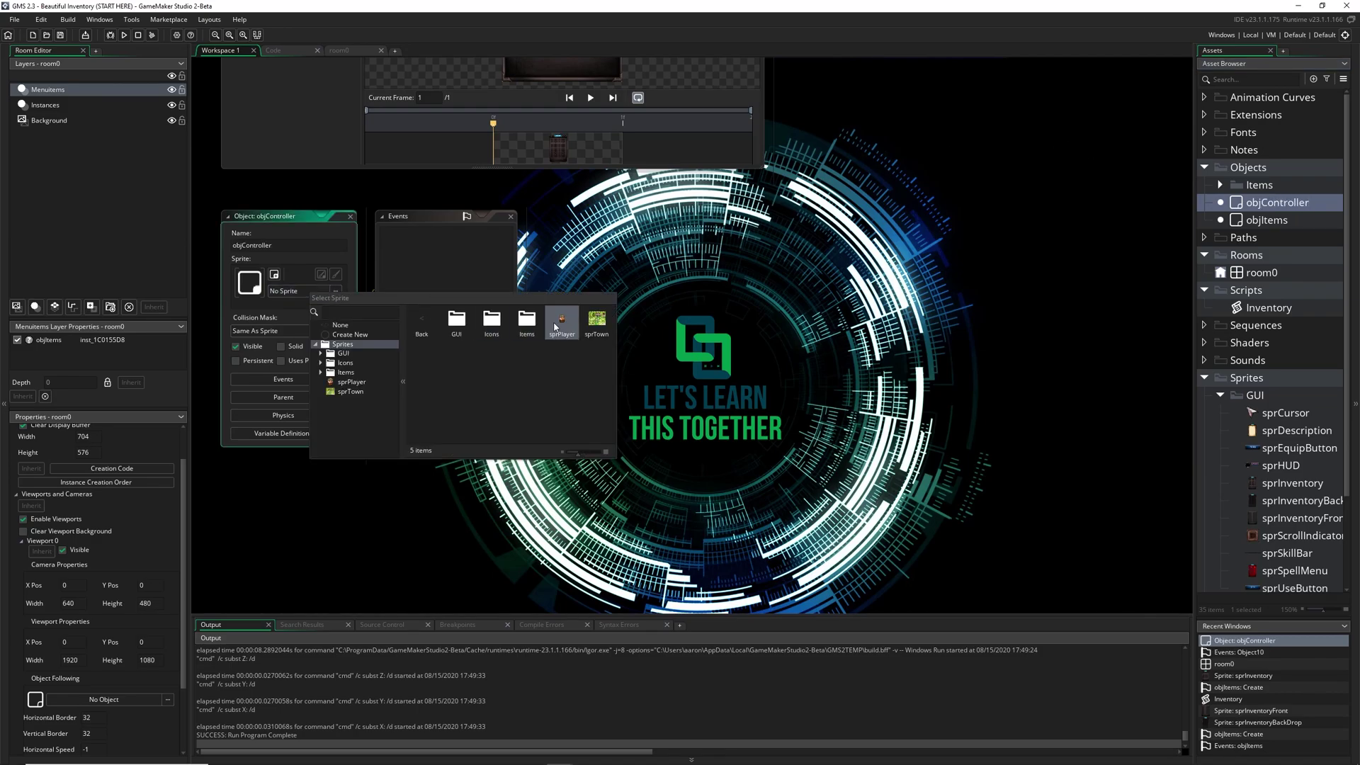
{"action": "left_click", "coordinate": [557, 326]}
- Drag an objController instance onto the room0 crossroads, then close the room0 tab
{"action": "left_click", "coordinate": [337, 50]}
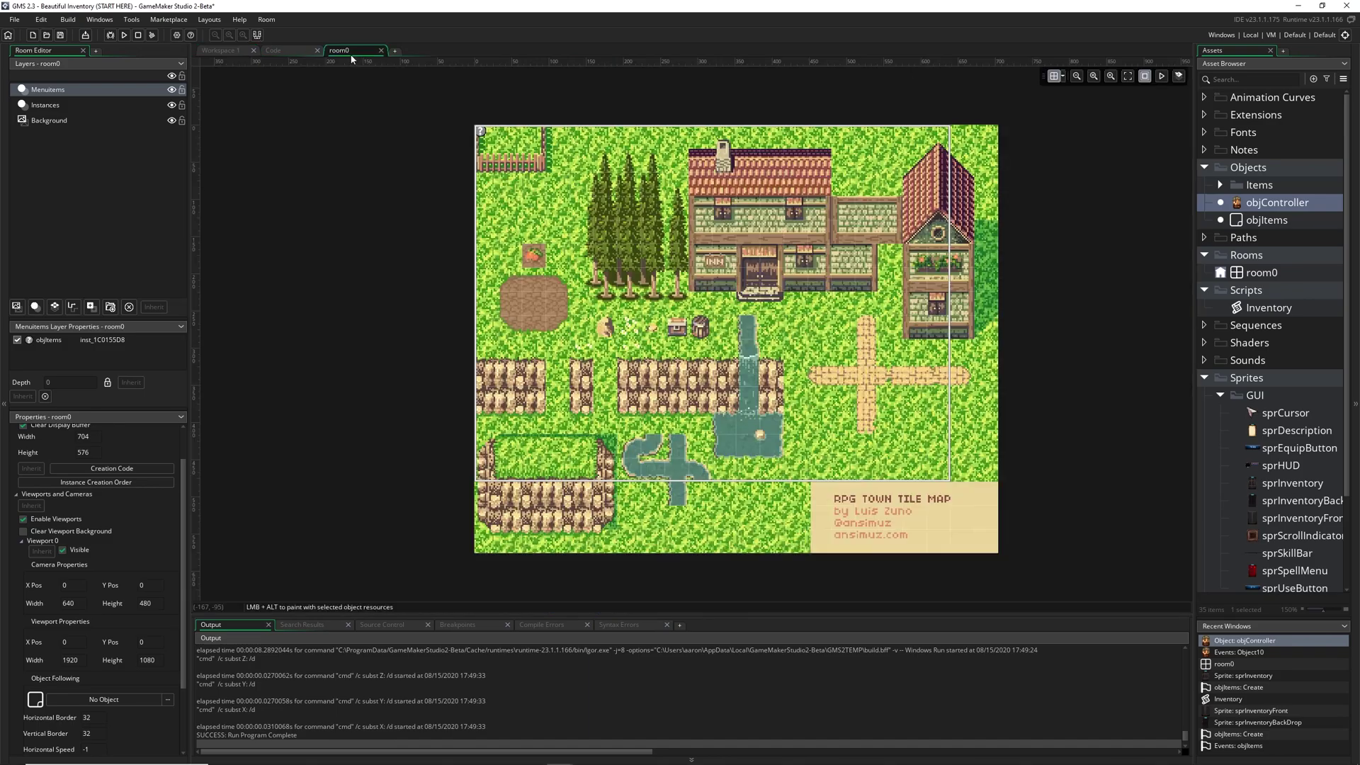
{"action": "mouse_move", "coordinate": [1265, 220]}
{"action": "left_mouse_down"}
{"action": "mouse_move", "coordinate": [1180, 231]}
{"action": "mouse_move", "coordinate": [855, 366]}
{"action": "mouse_move", "coordinate": [871, 379]}
{"action": "left_mouse_up"}
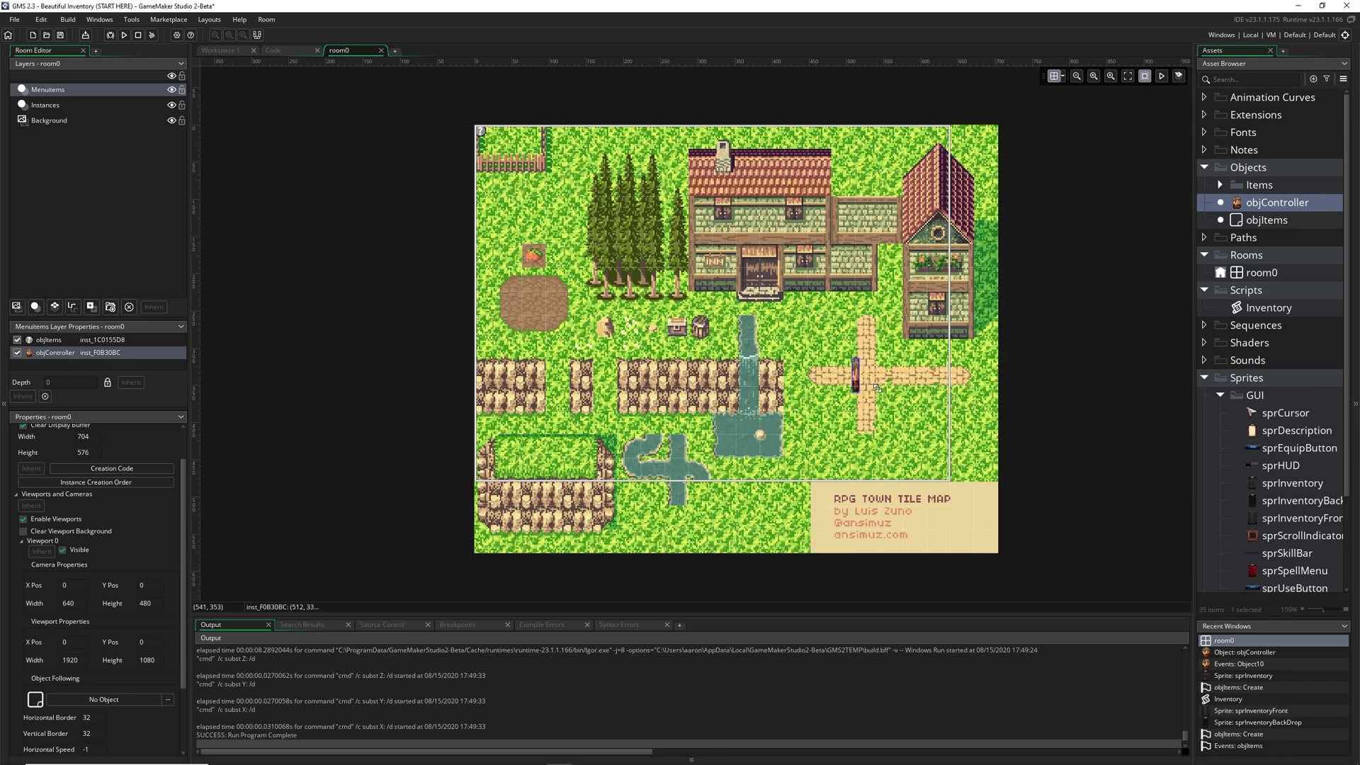
{"action": "key", "text": "ctrl+z"}
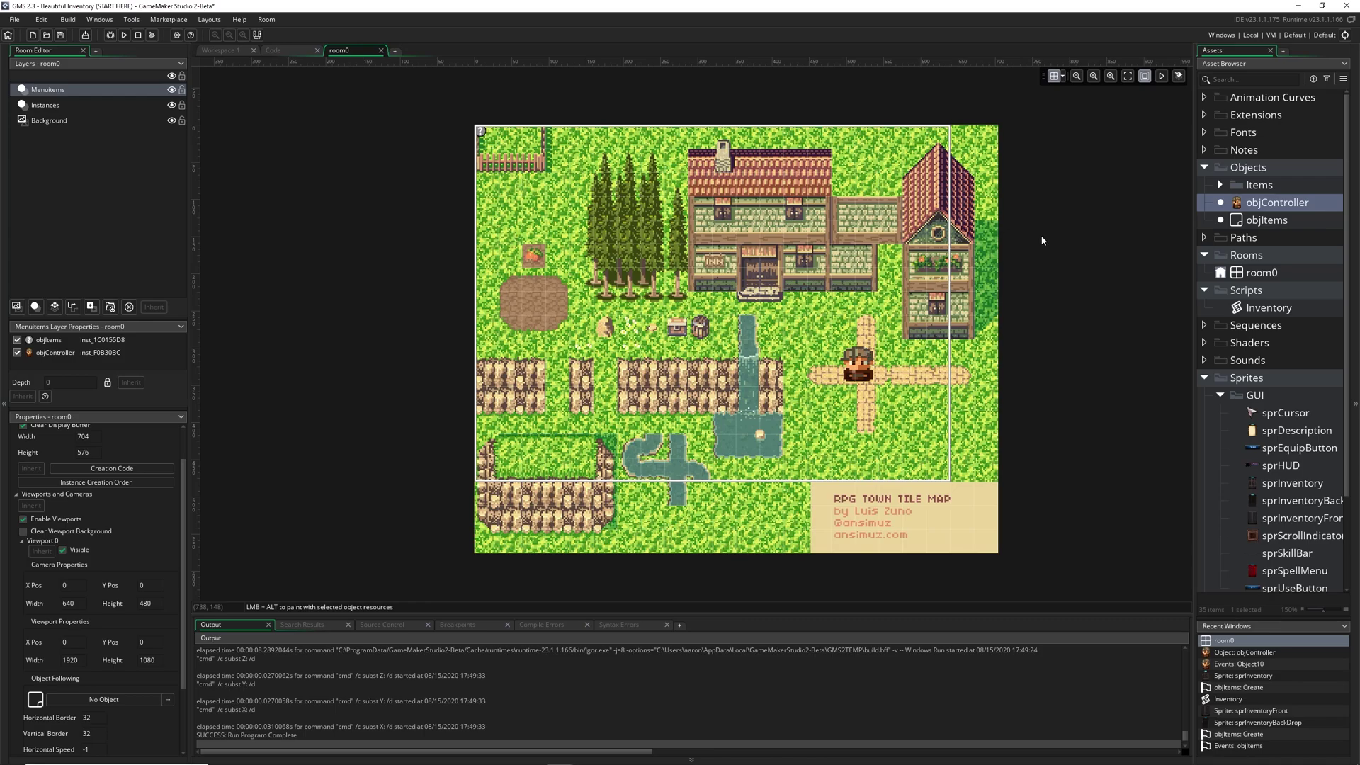
{"action": "left_click", "coordinate": [381, 49]}
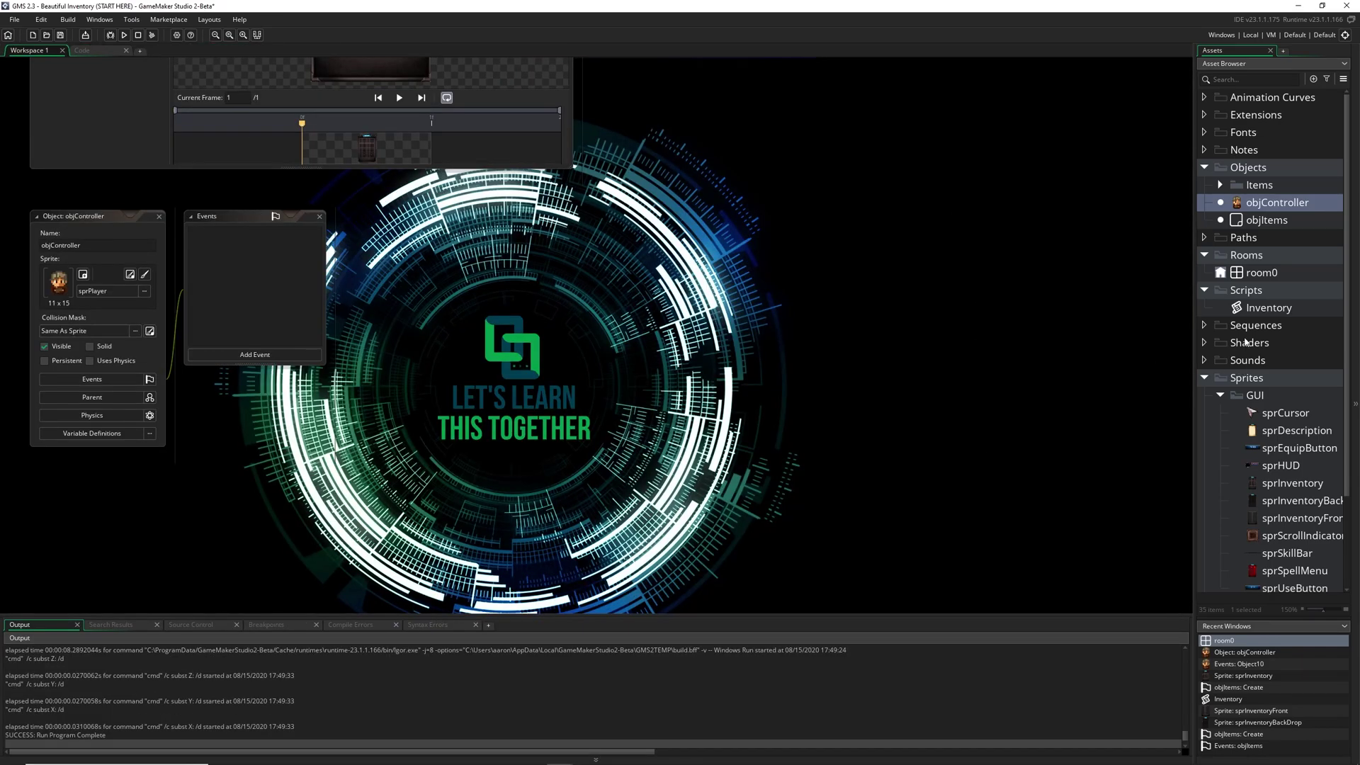
- Collapse the Sprites > GUI folder in the Asset Browser
{"action": "left_click", "coordinate": [1221, 394]}
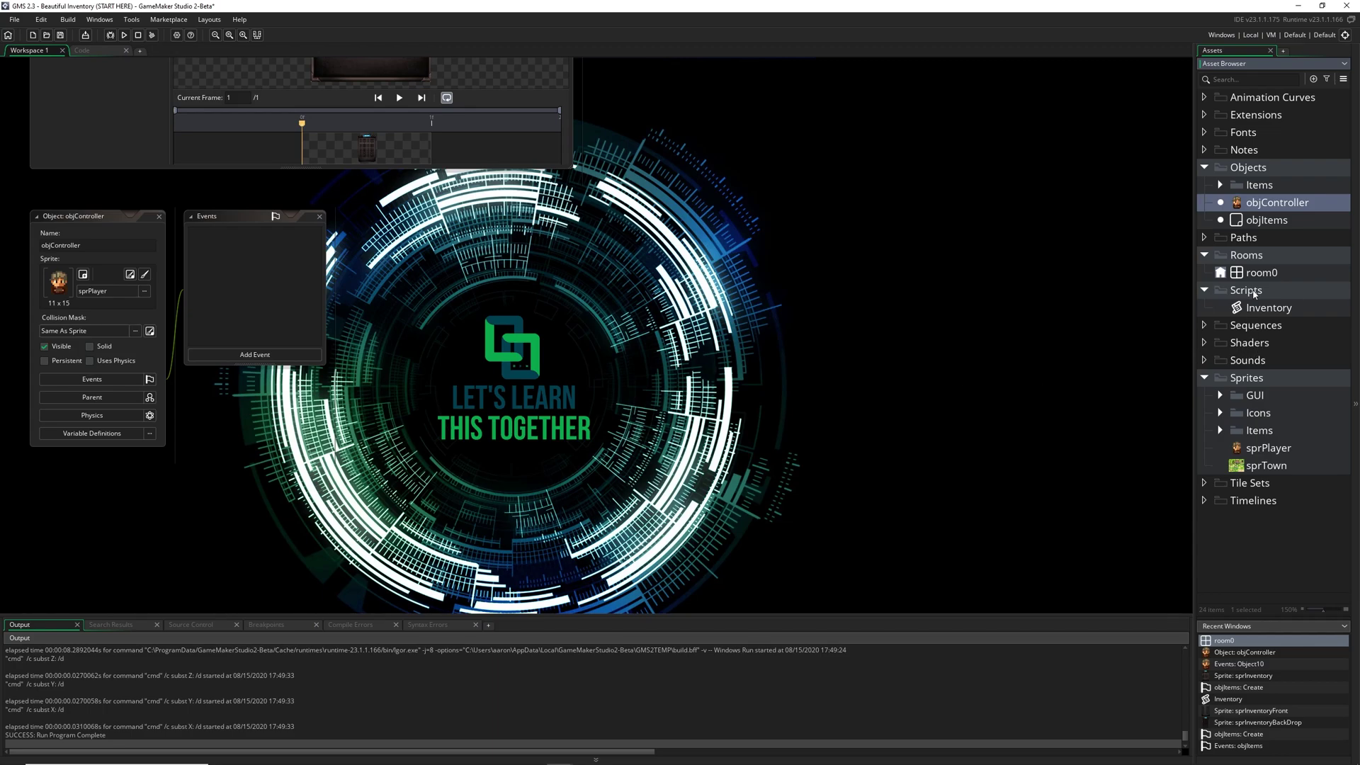
{"action": "right_click", "coordinate": [1253, 294]}
{"action": "mouse_move", "coordinate": [1158, 296]}
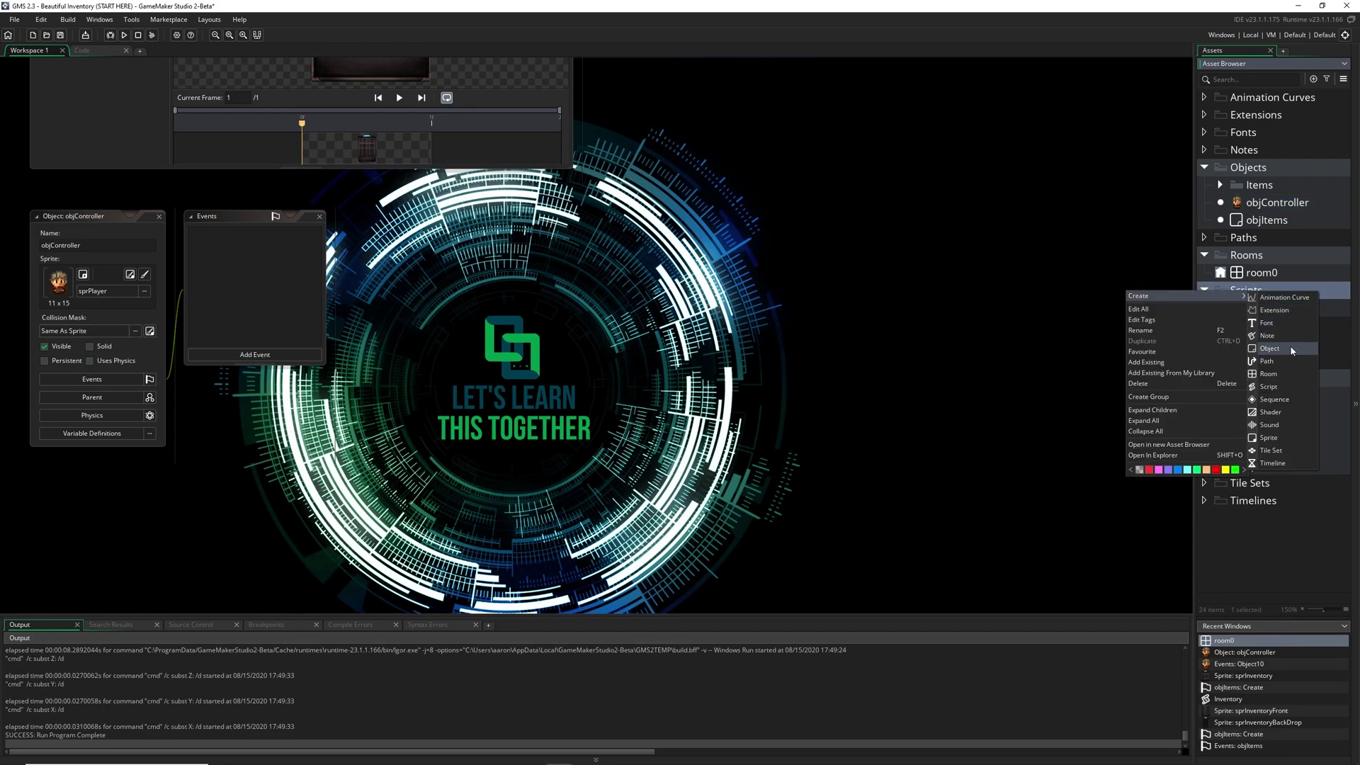
- Create a script named Camera and delete its auto-generated comment lines
{"action": "left_click", "coordinate": [1269, 386]}
{"action": "type", "text": "C"}
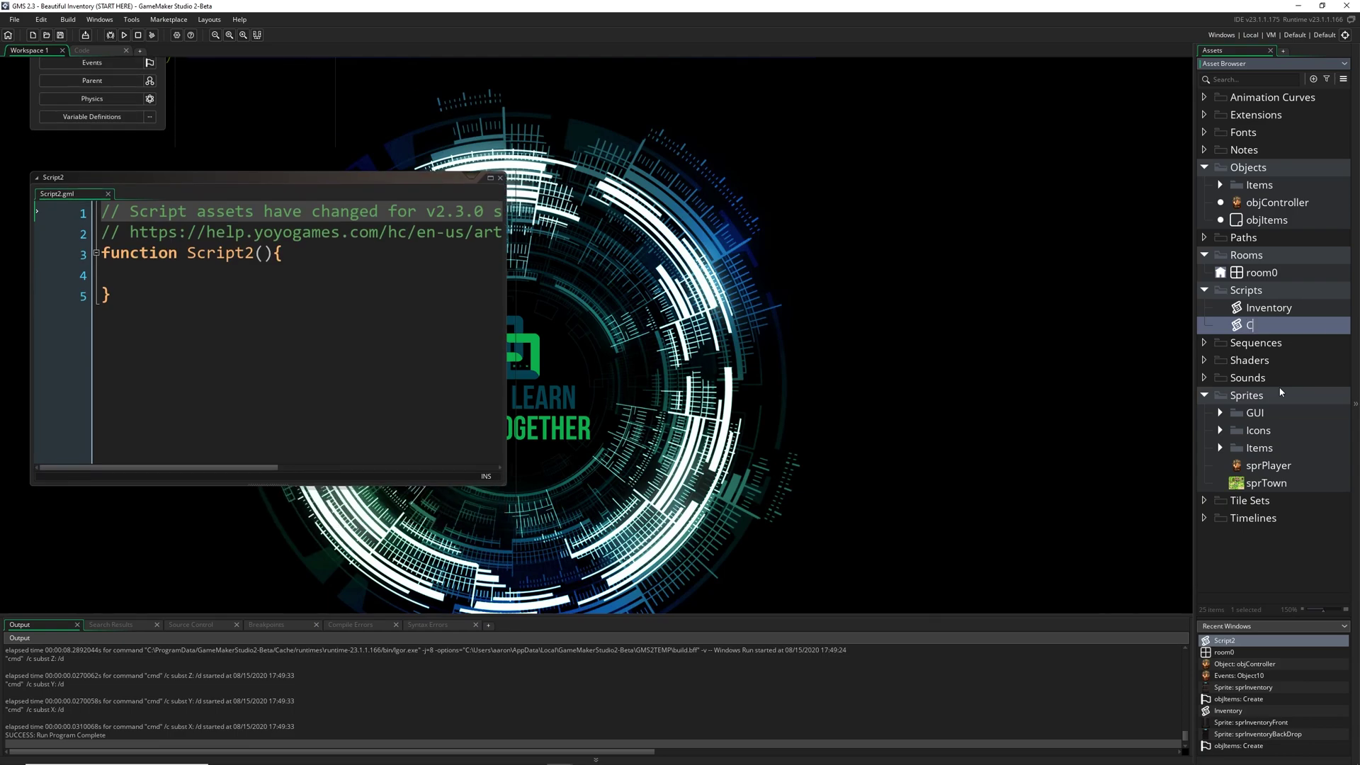
{"action": "type", "text": "amera"}
{"action": "key", "text": "Return"}
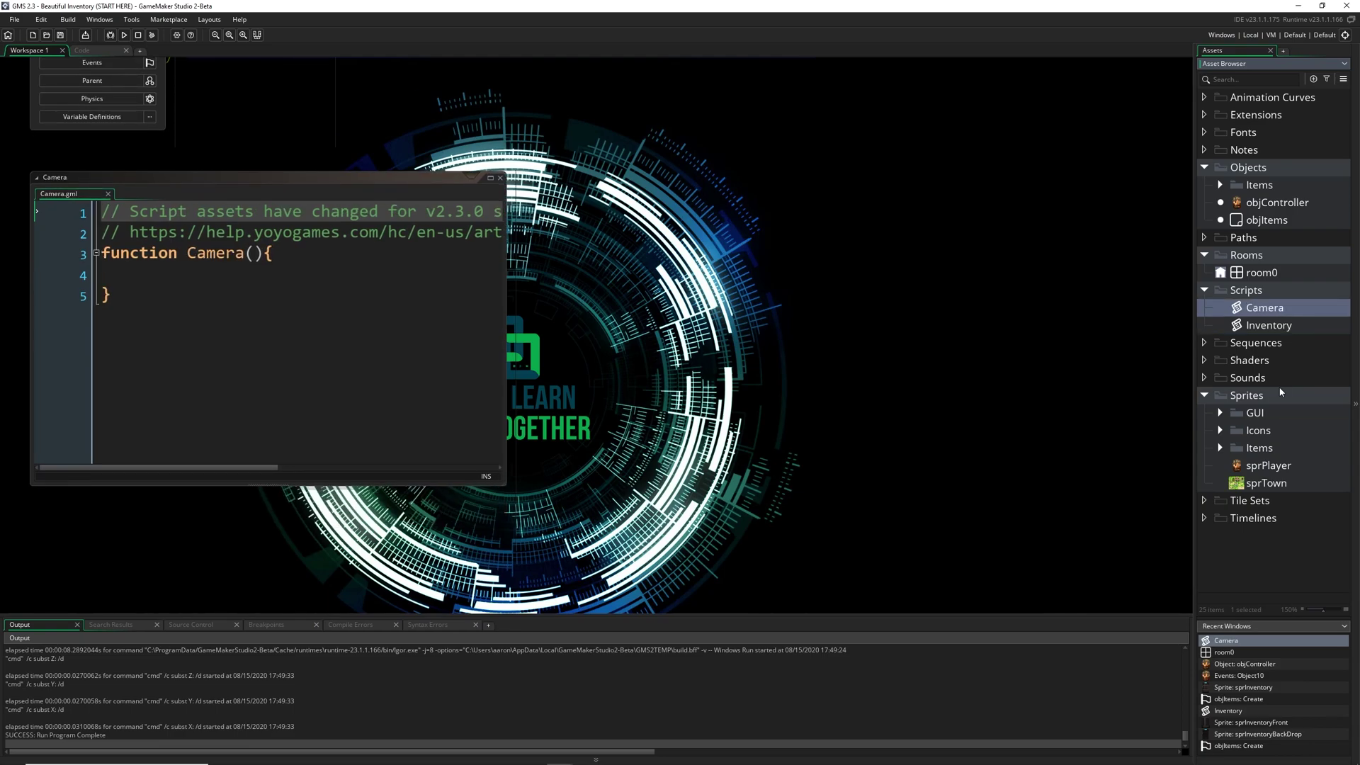
{"action": "left_click_drag", "start_coordinate": [506, 485], "coordinate": [1035, 569]}
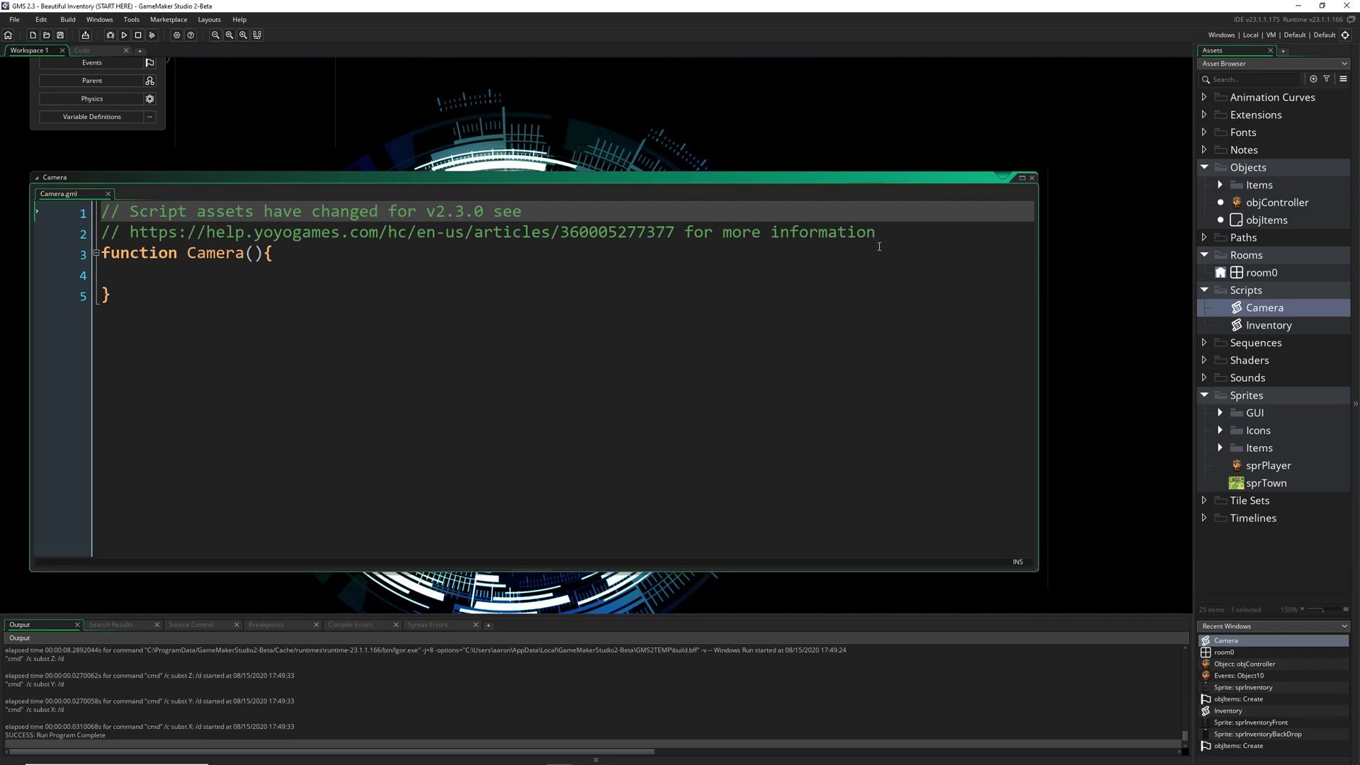
{"action": "left_click_drag", "start_coordinate": [877, 236], "coordinate": [101, 211]}
{"action": "key", "text": "BackSpace"}
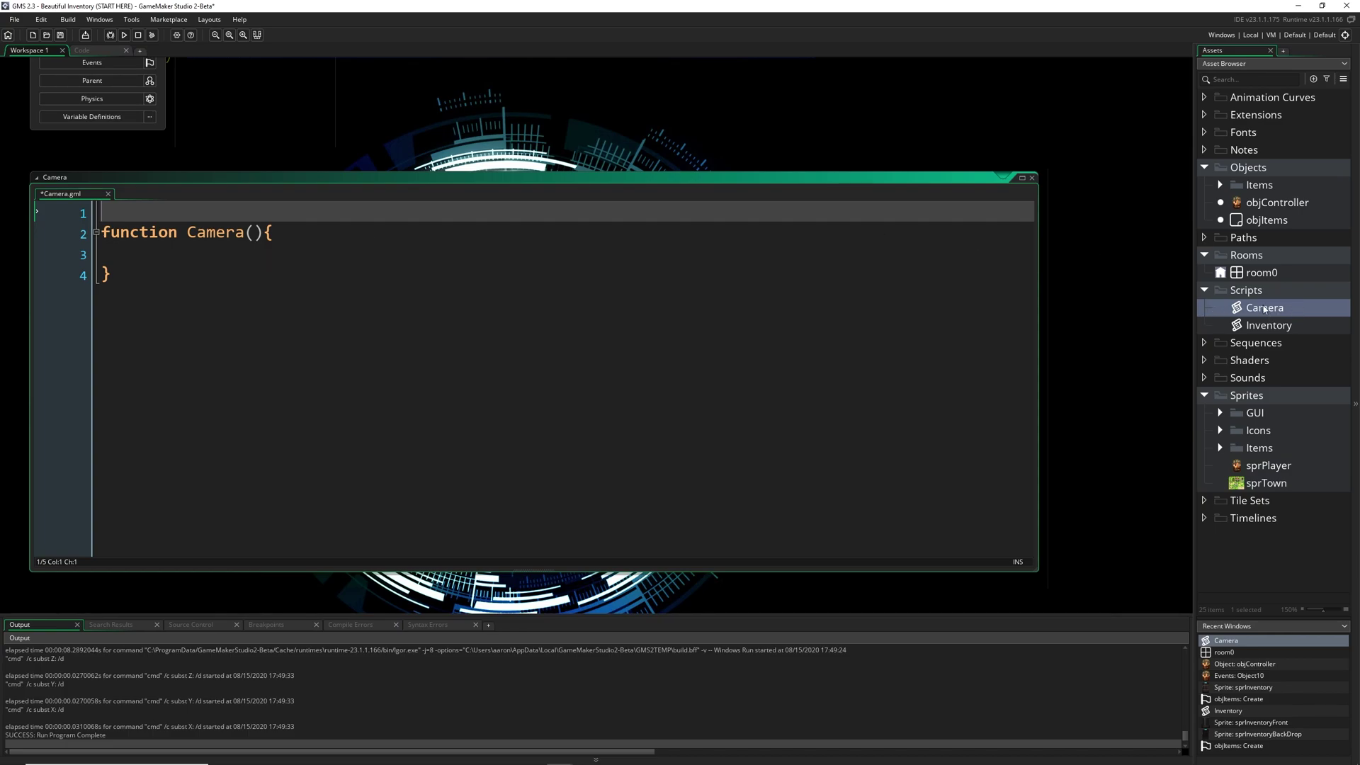
- Turn the script's function into CameraX returning camera_get_view_x(view_camera[0])
{"action": "left_click", "coordinate": [186, 232]}
{"action": "left_click_drag", "start_coordinate": [170, 235], "coordinate": [88, 238]}
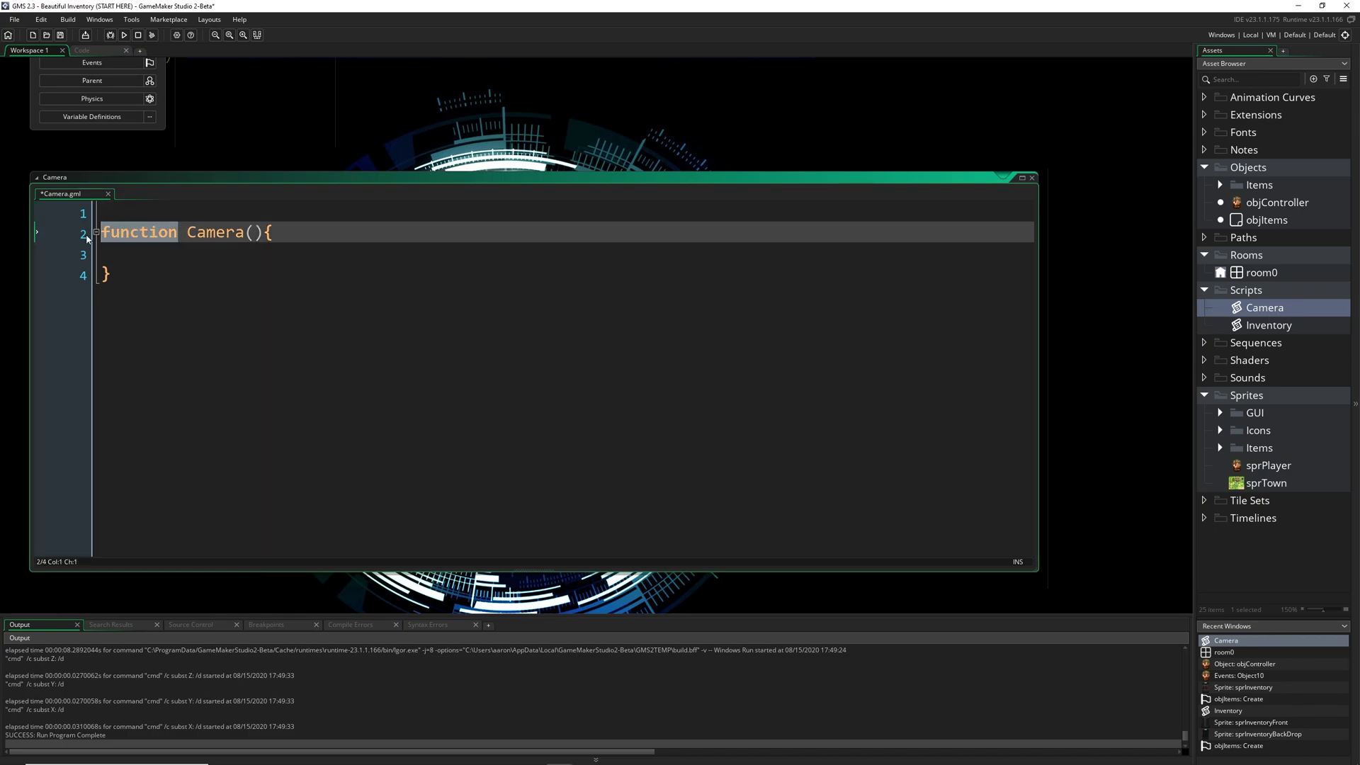
{"action": "double_click", "coordinate": [197, 233]}
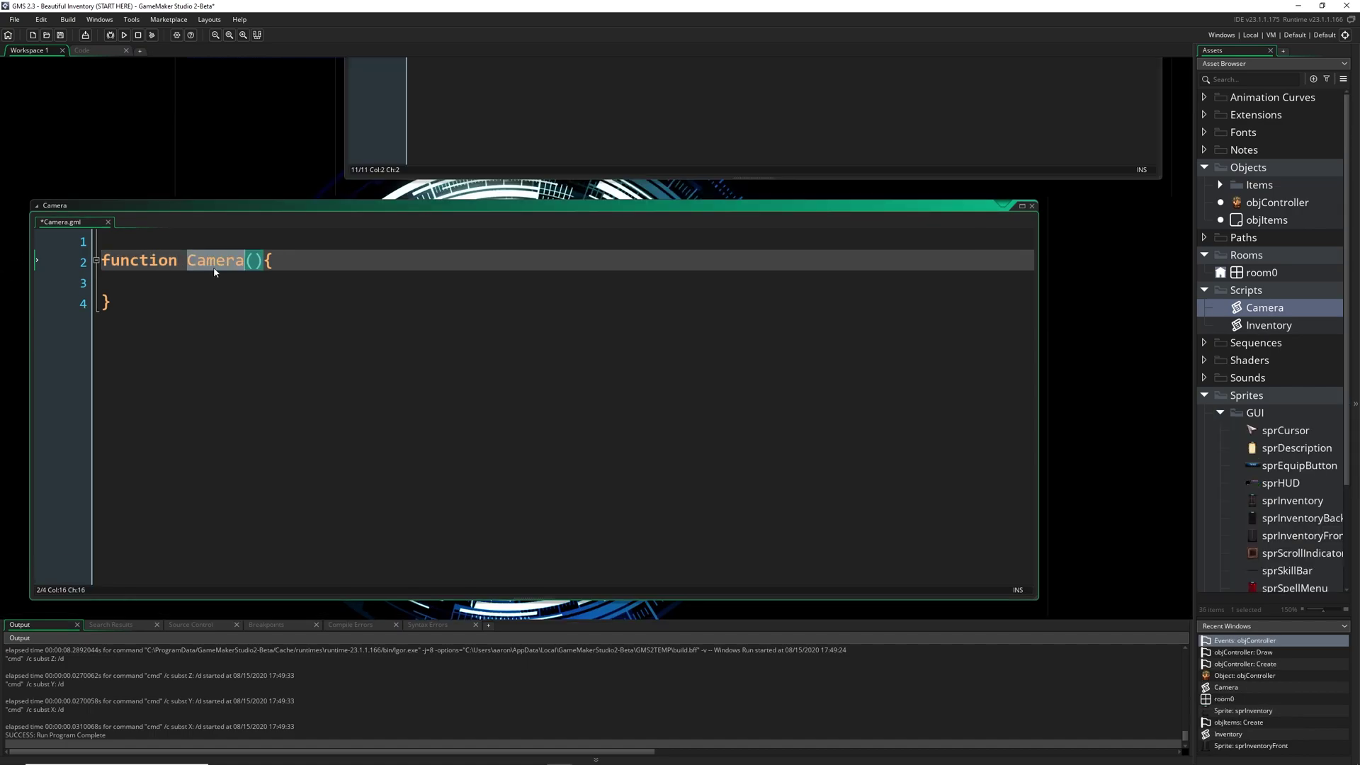
{"action": "key", "text": "BackSpace"}
{"action": "type", "text": "CameraX"}
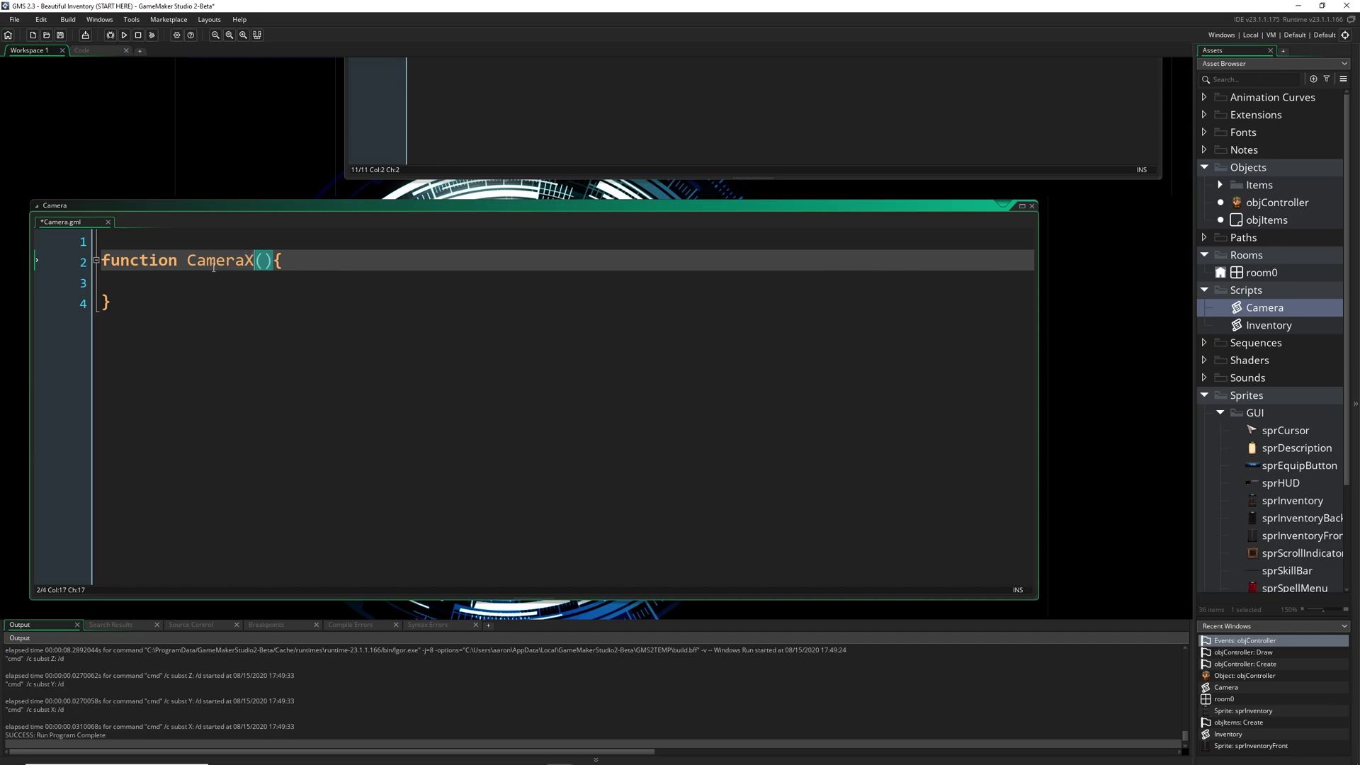
{"action": "left_click", "coordinate": [211, 285]}
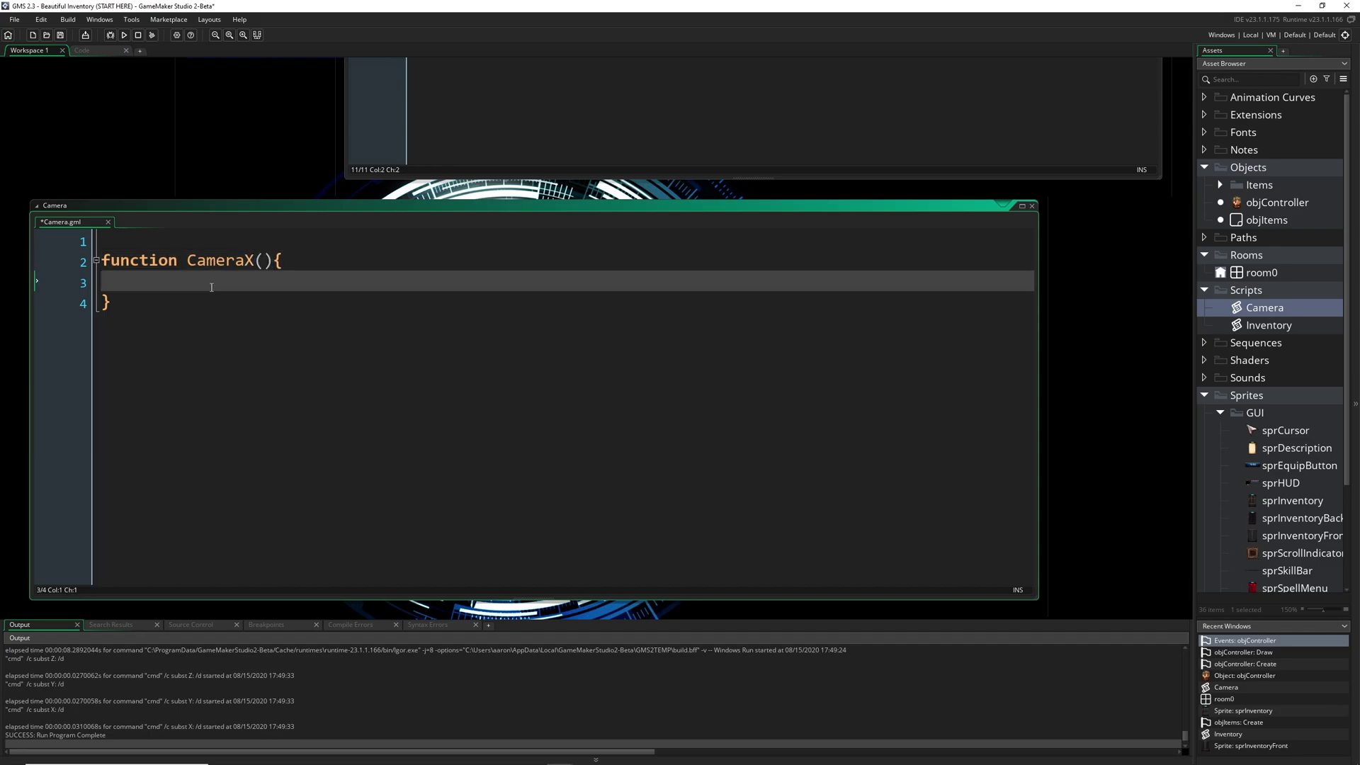
{"action": "type", "text": "return "}
{"action": "type", "text": "camera_get_view_x(view_c"}
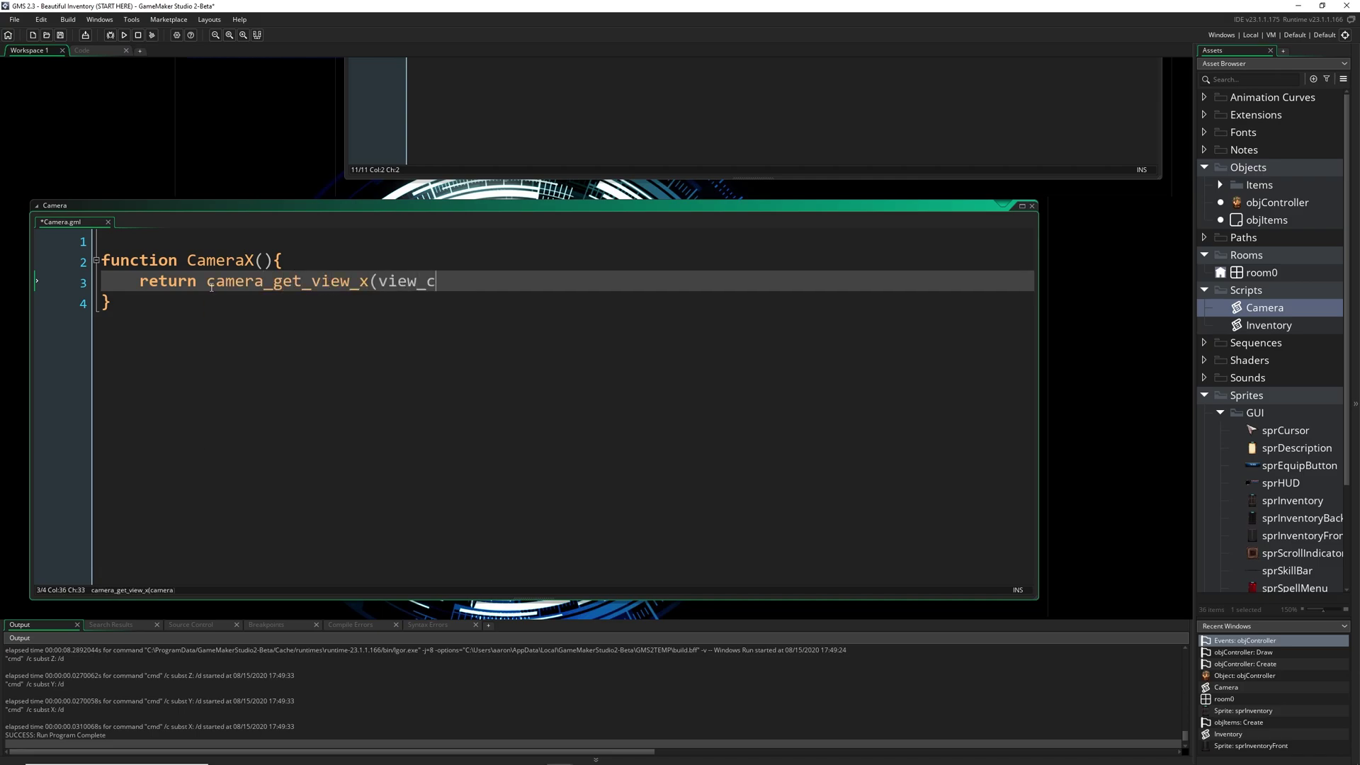
{"action": "type", "text": "amera[0])"}
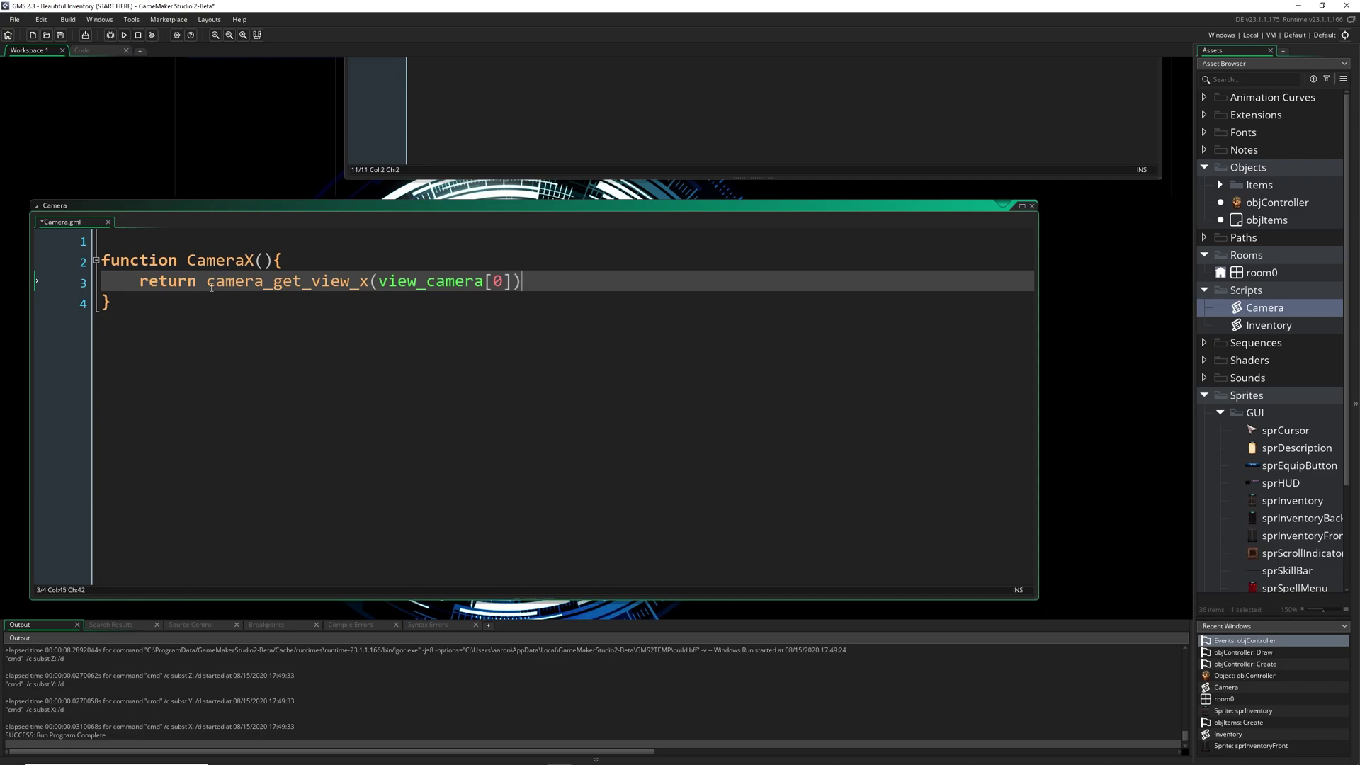
{"action": "type", "text": ";"}
{"action": "left_click_drag", "start_coordinate": [536, 282], "coordinate": [206, 282]}
{"action": "double_click", "coordinate": [218, 261]}
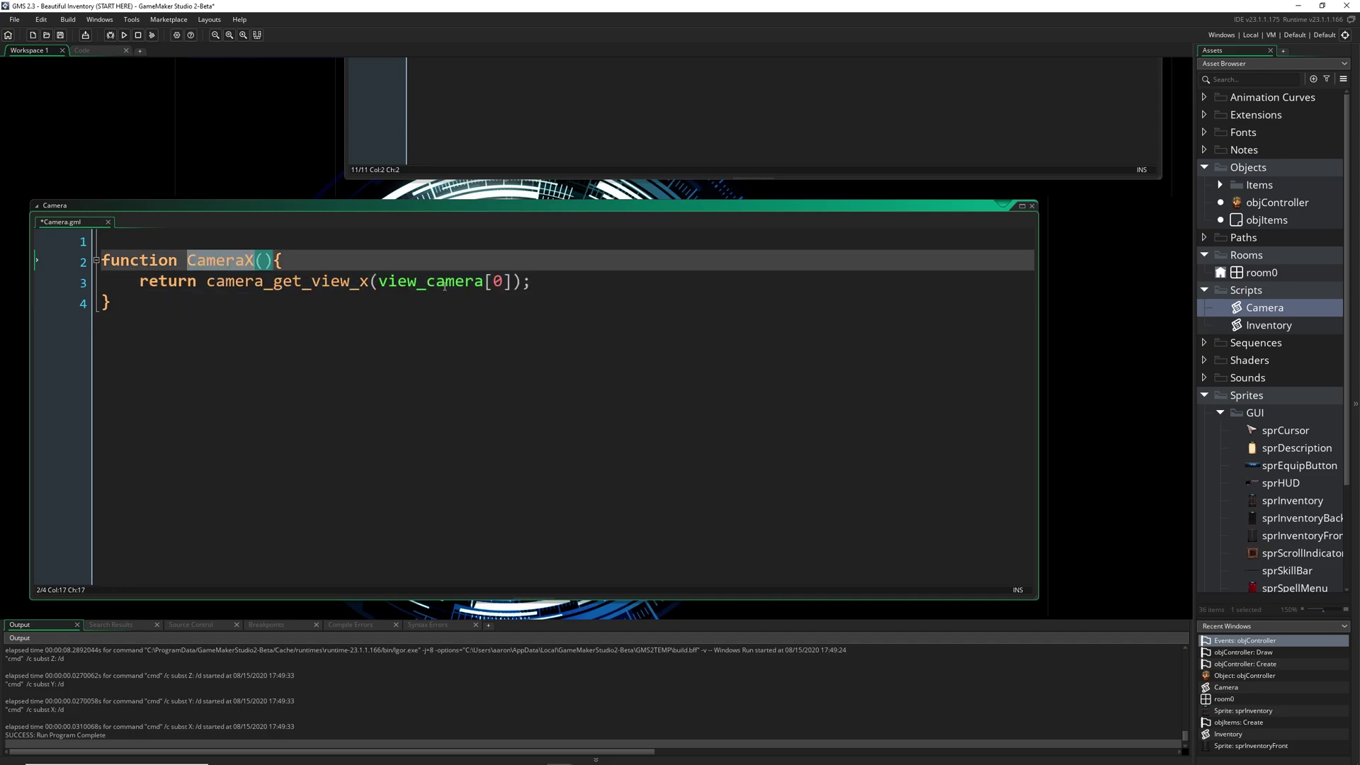
{"action": "left_click_drag", "start_coordinate": [532, 281], "coordinate": [209, 282]}
- Add a CameraY function that also returns camera_get_view_x(view_camera[0])
{"action": "left_click", "coordinate": [249, 307]}
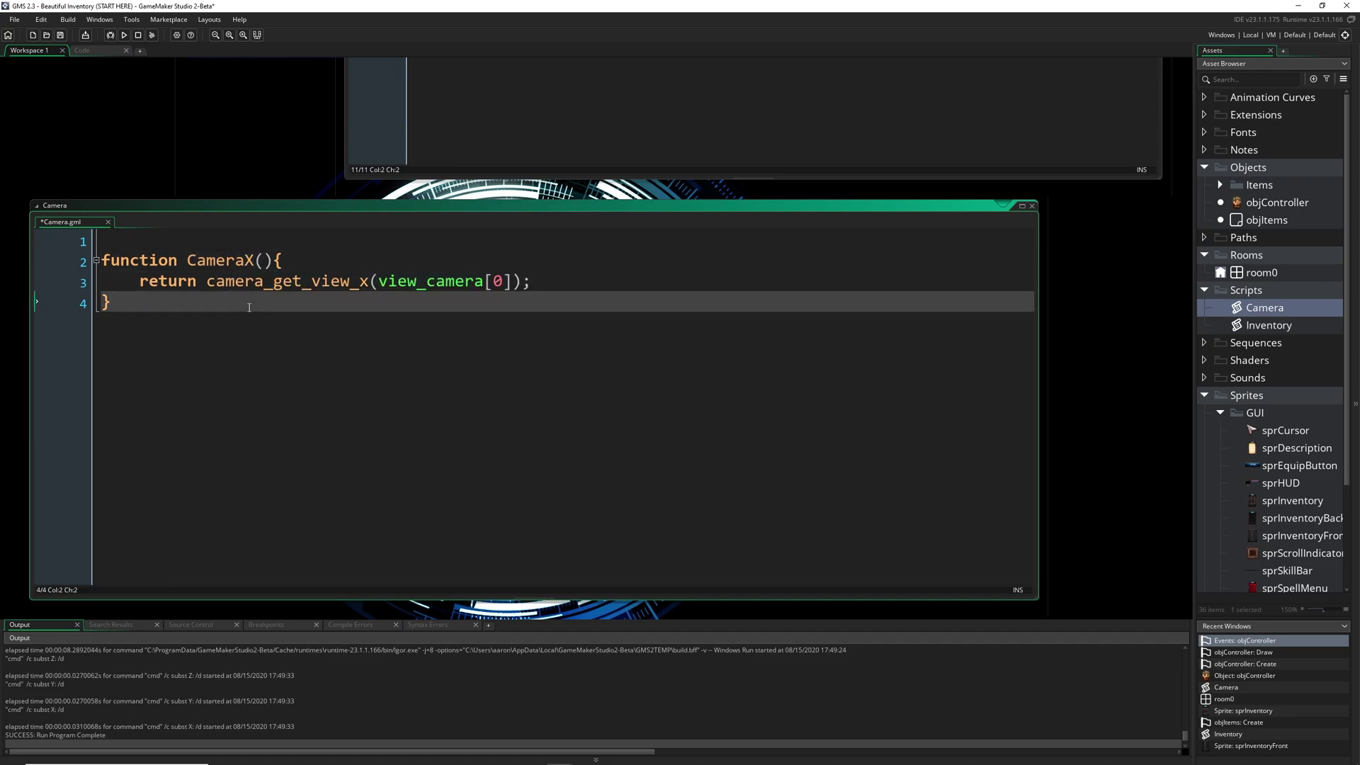
{"action": "key", "text": "Return"}
{"action": "key", "text": "Return"}
{"action": "type", "text": "function C"}
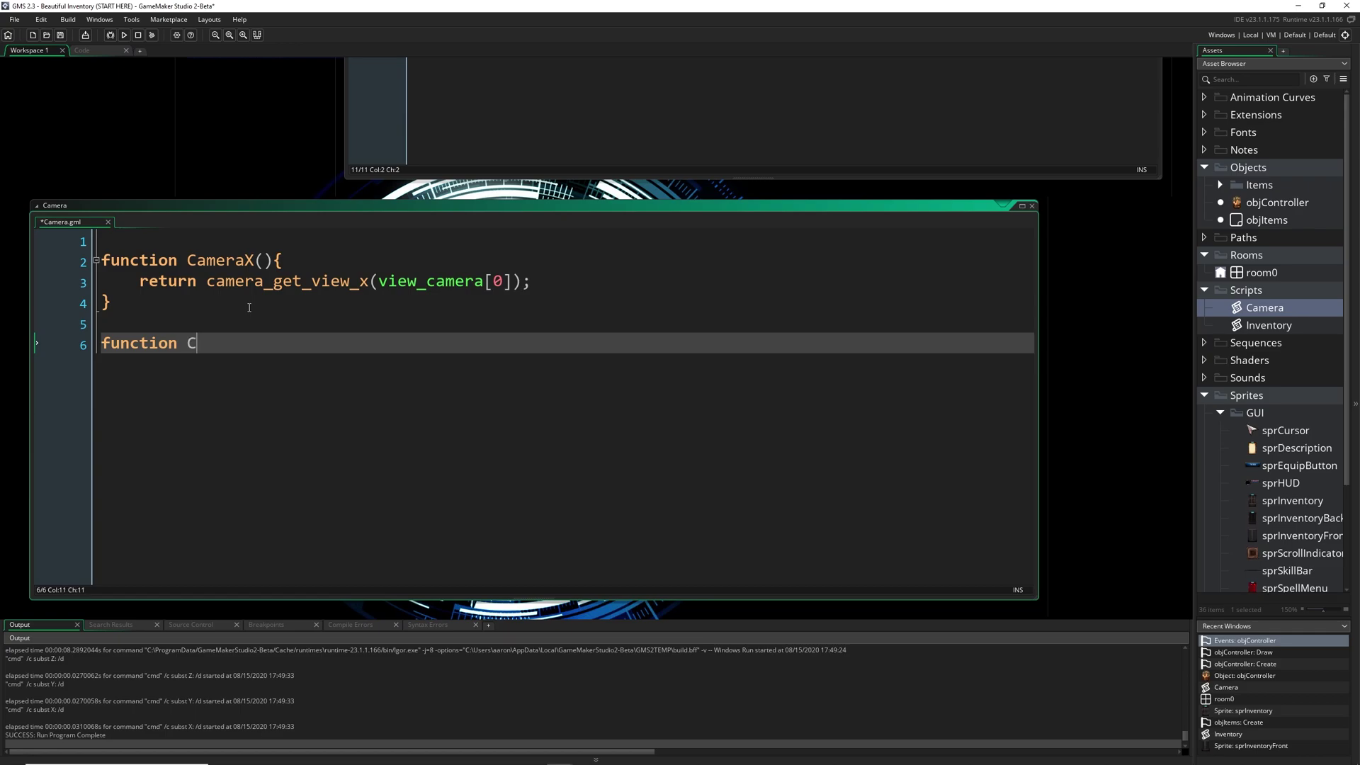
{"action": "type", "text": "ameraY() {"}
{"action": "key", "text": "Return"}
{"action": "key", "text": "Return"}
{"action": "type", "text": "}"}
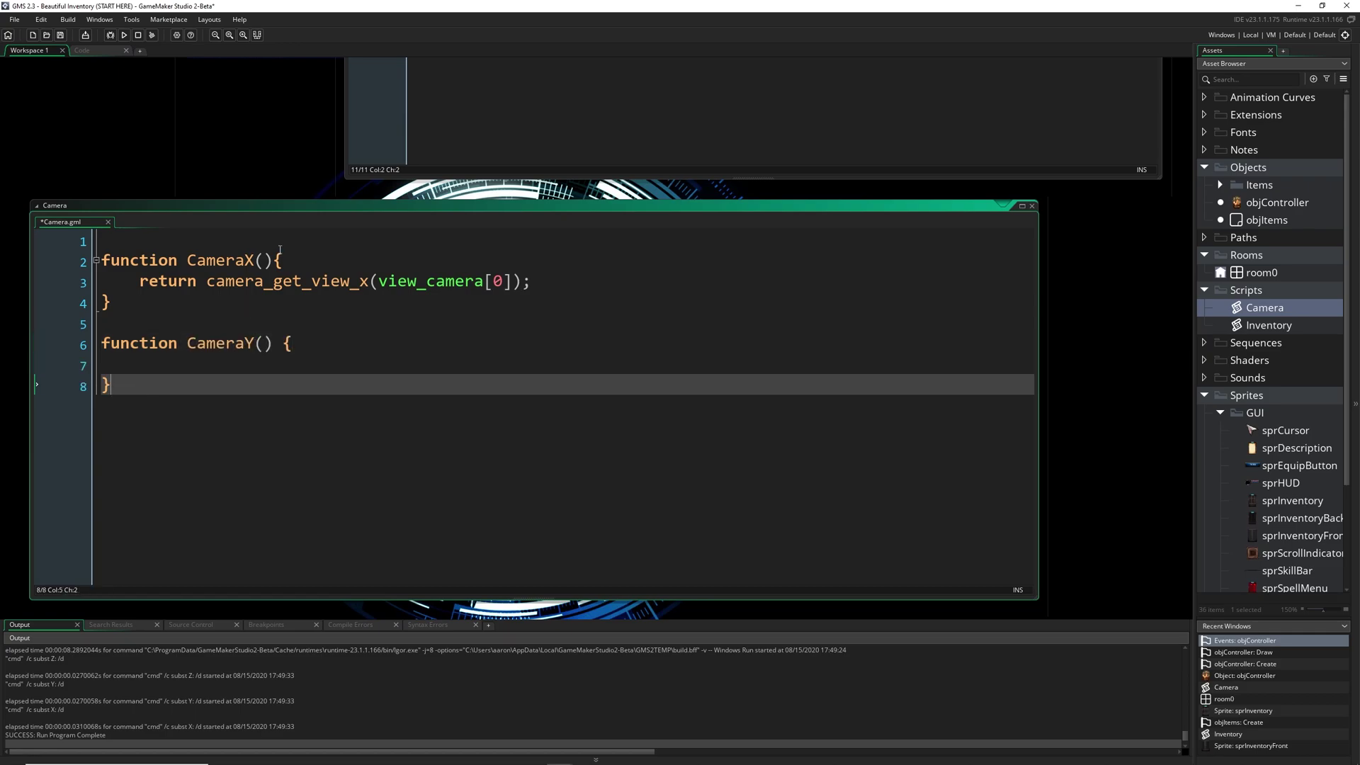
{"action": "left_click", "coordinate": [279, 258]}
{"action": "left_click", "coordinate": [266, 367]}
{"action": "type", "text": "retu"}
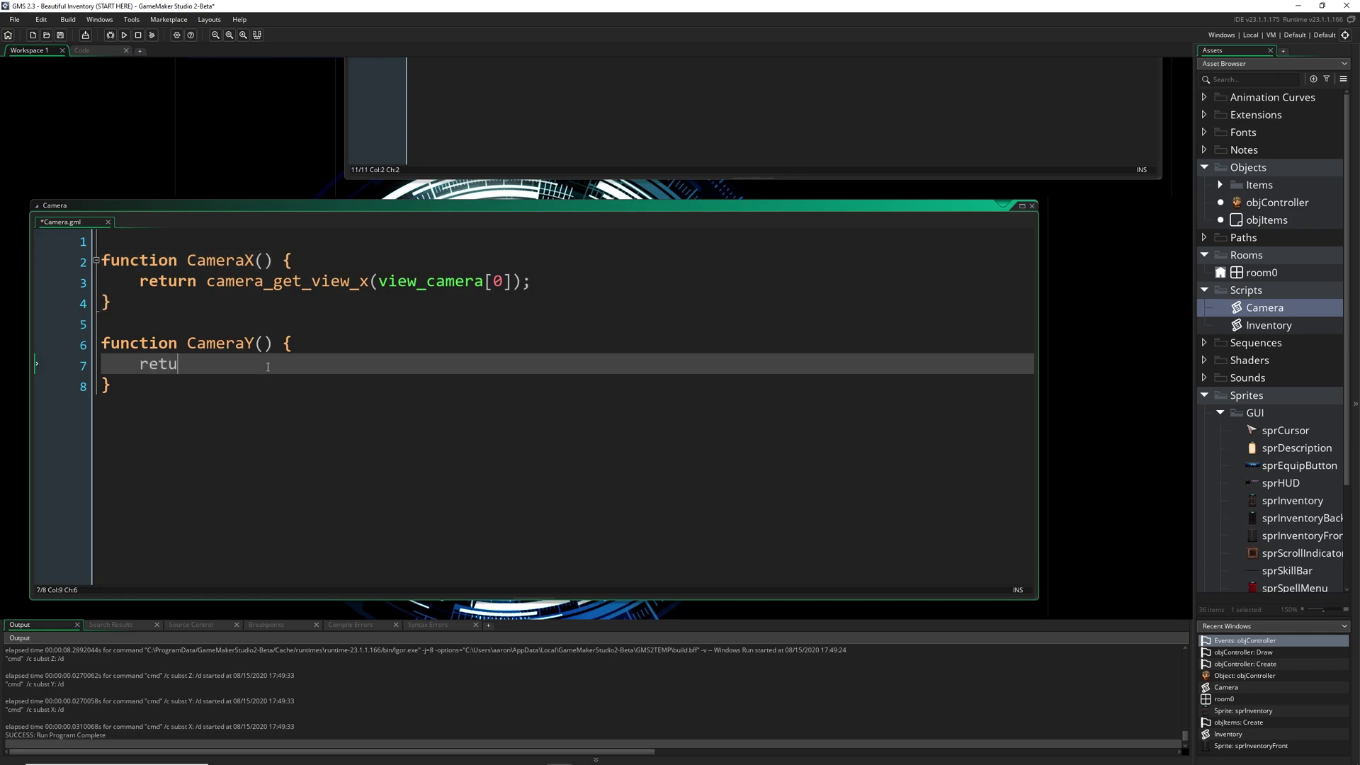
{"action": "type", "text": "rn camera"}
{"action": "type", "text": "_get_view_x(v"}
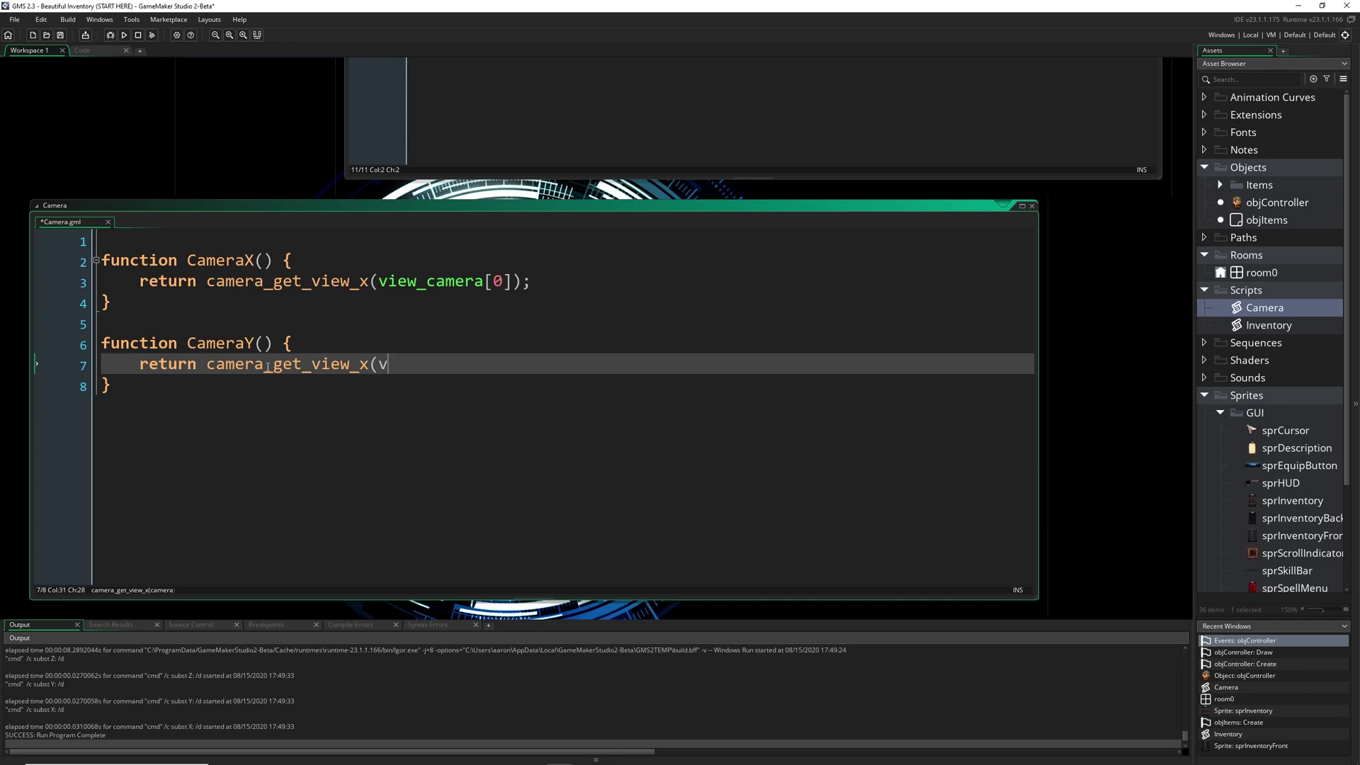
{"action": "type", "text": "iew_cm"}
{"action": "key", "text": "BackSpace"}
{"action": "type", "text": "amera"}
{"action": "type", "text": "[0]);"}
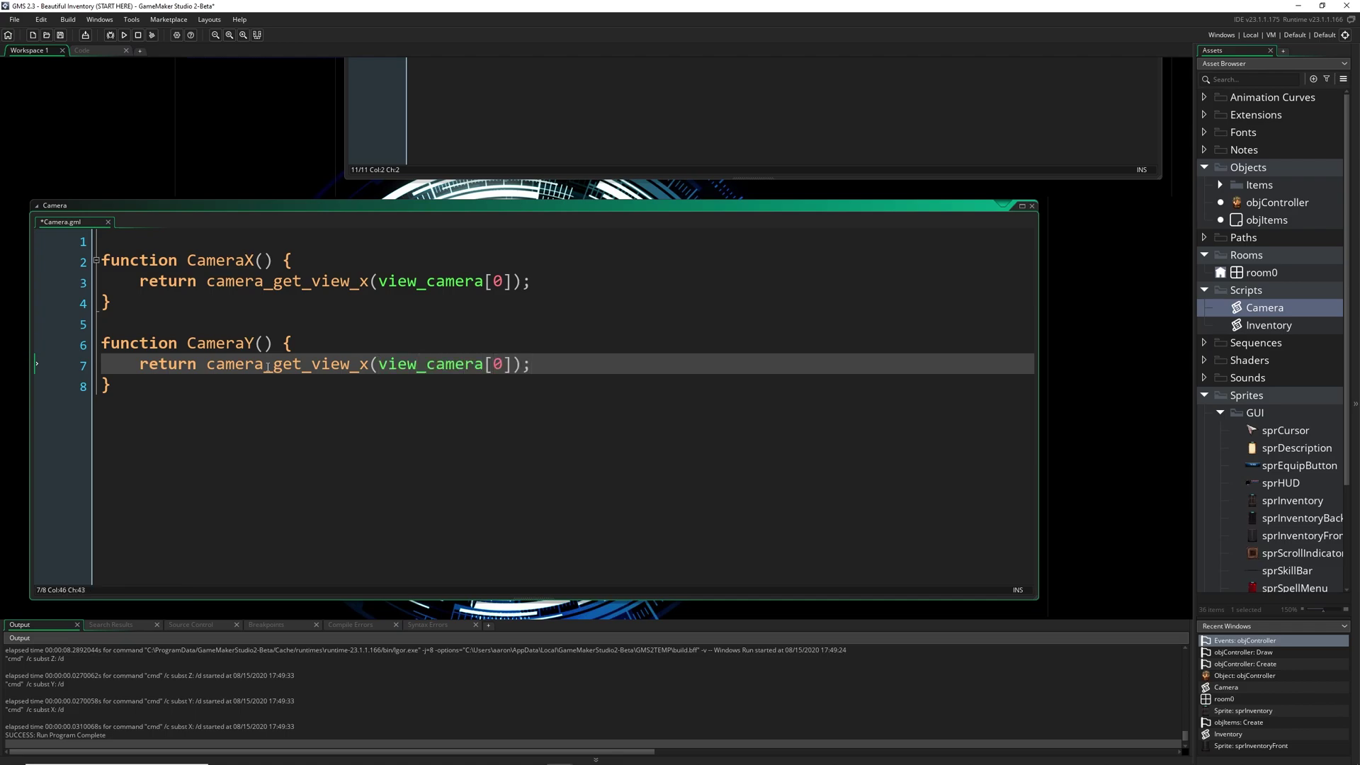
{"action": "key", "text": "Down"}
- Add CameraMiddleX returning CameraX() + camera_get_view_width(view_camera[0]) / 2
{"action": "key", "text": "Return"}
{"action": "key", "text": "Return"}
{"action": "type", "text": "function "}
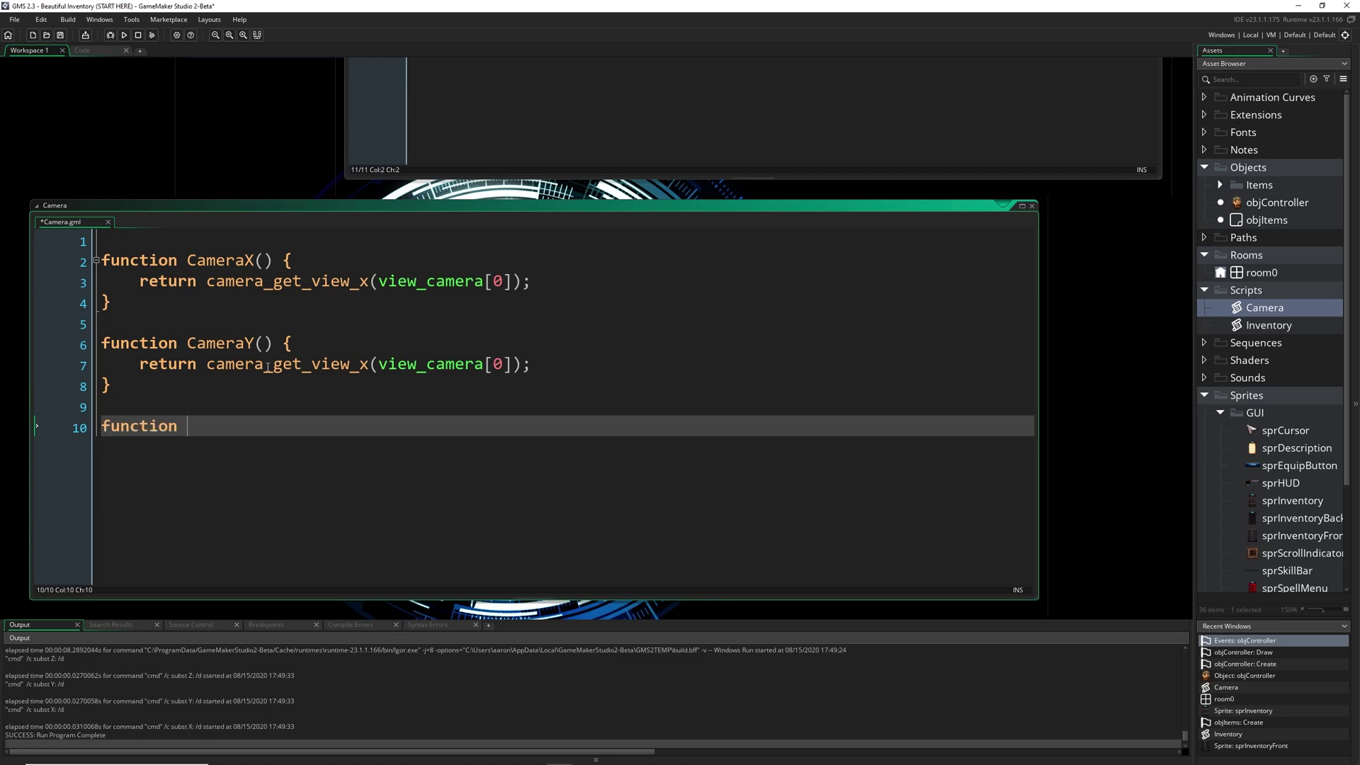
{"action": "type", "text": "Camera"}
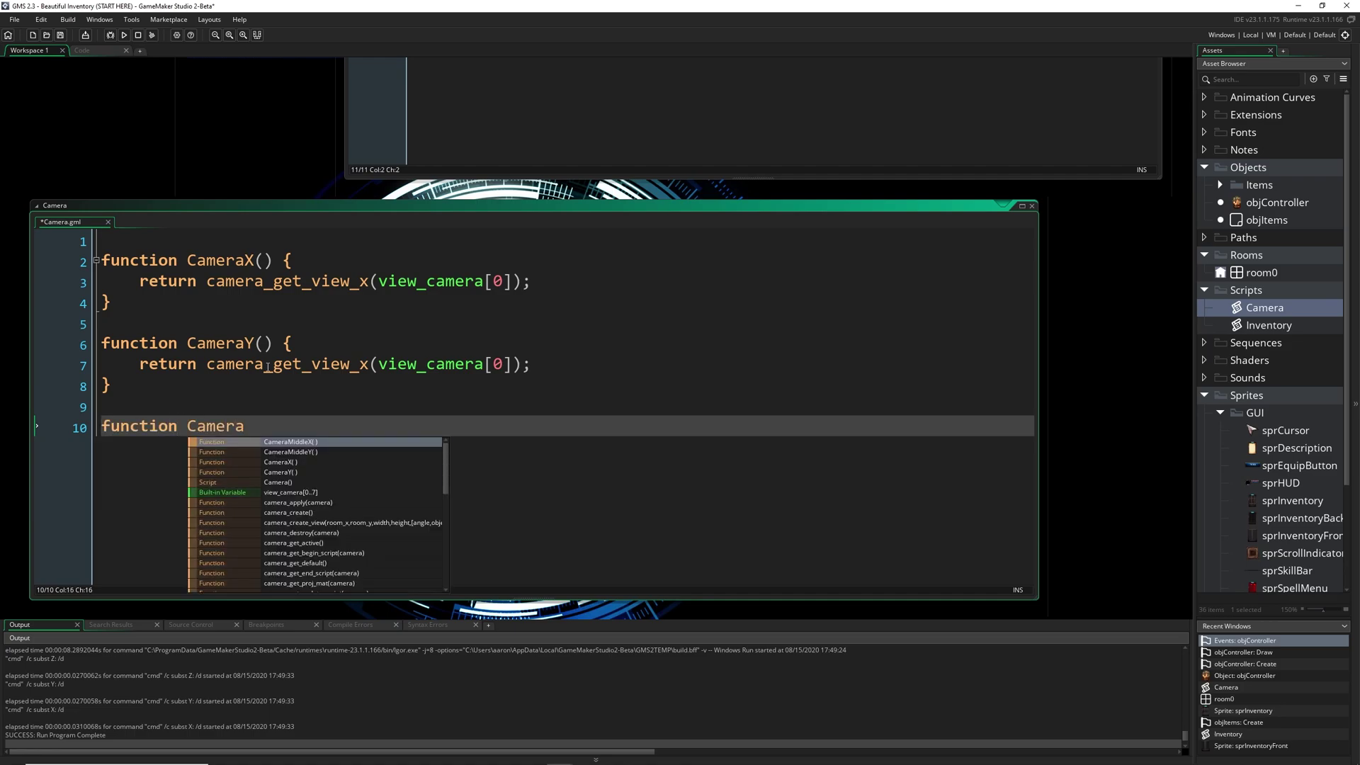
{"action": "type", "text": "MiddleX()"}
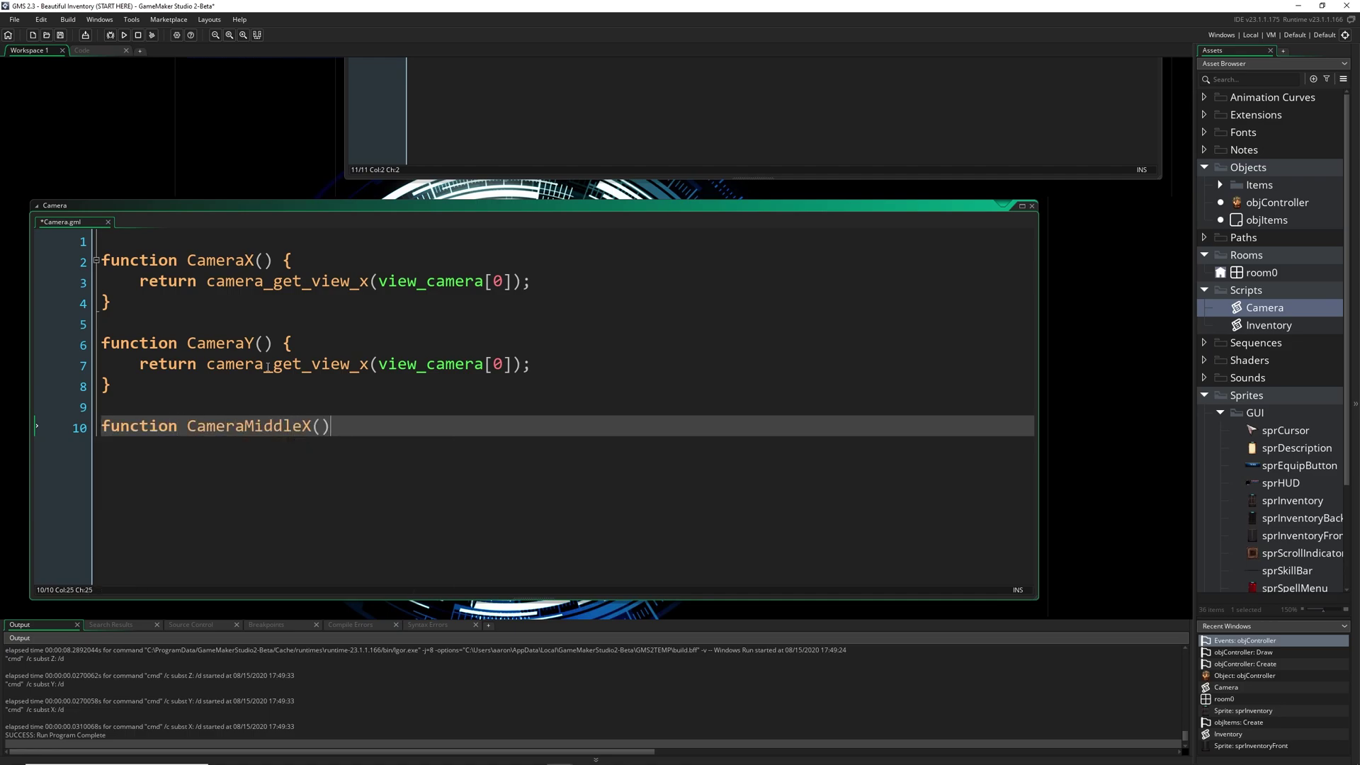
{"action": "type", "text": " {"}
{"action": "key", "text": "Return"}
{"action": "key", "text": "Return"}
{"action": "type", "text": "}"}
{"action": "key", "text": "Up"}
{"action": "type", "text": "retur"}
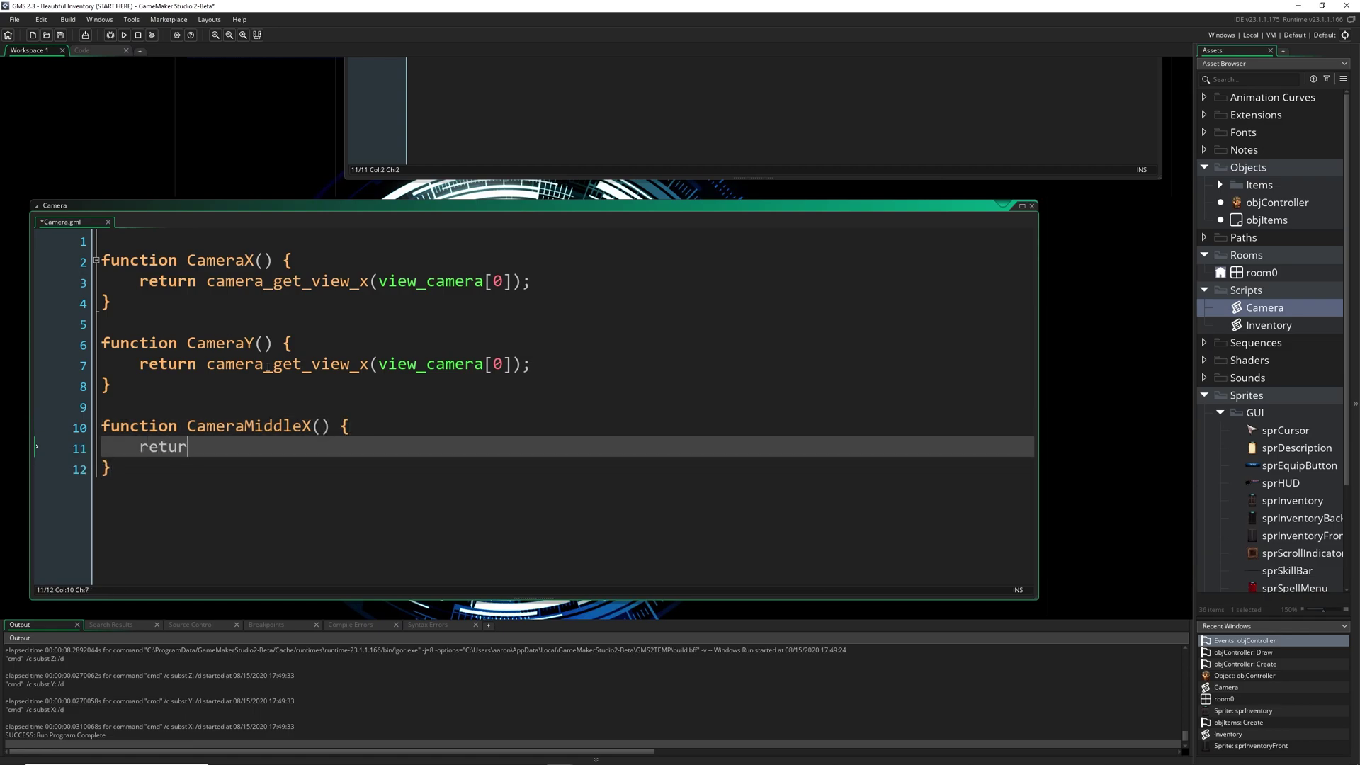
{"action": "type", "text": "n CameraX()"}
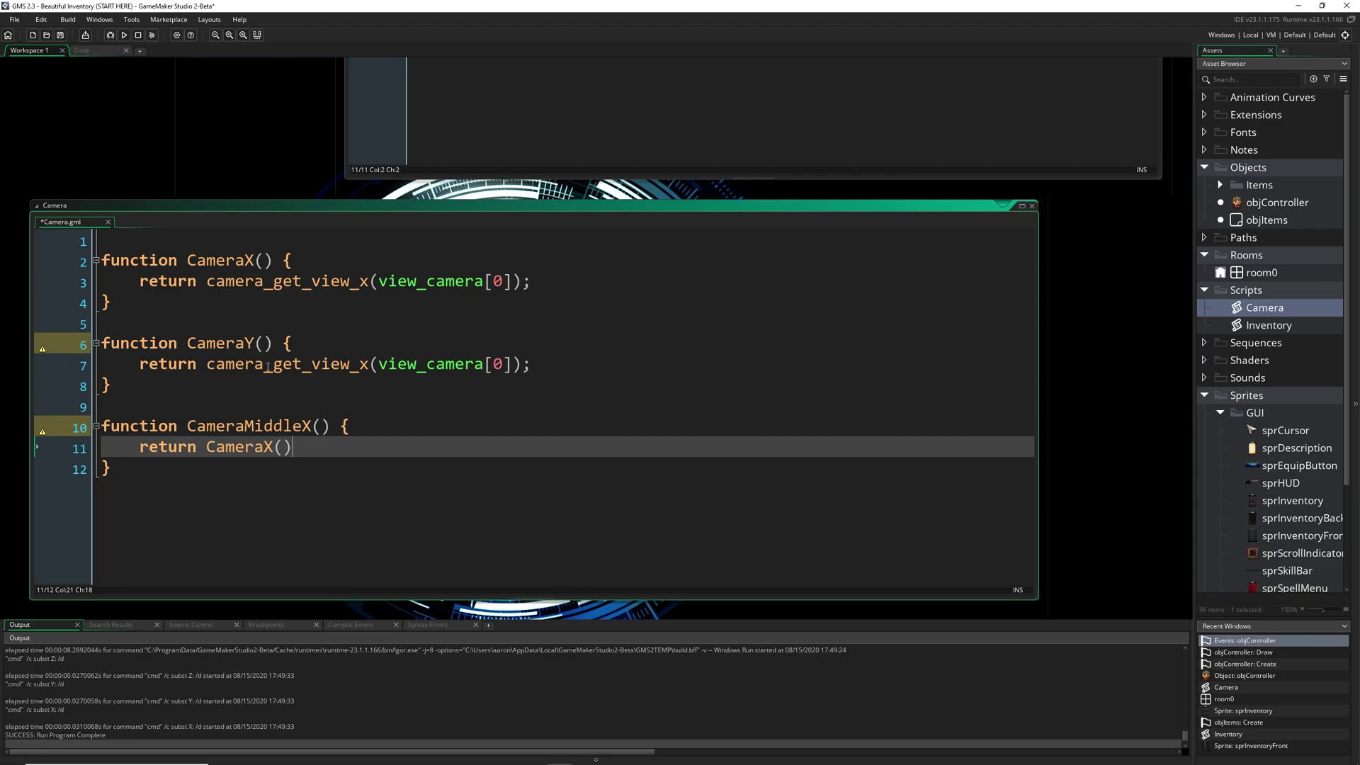
{"action": "type", "text": " + camera"}
{"action": "type", "text": "_get_view_width"}
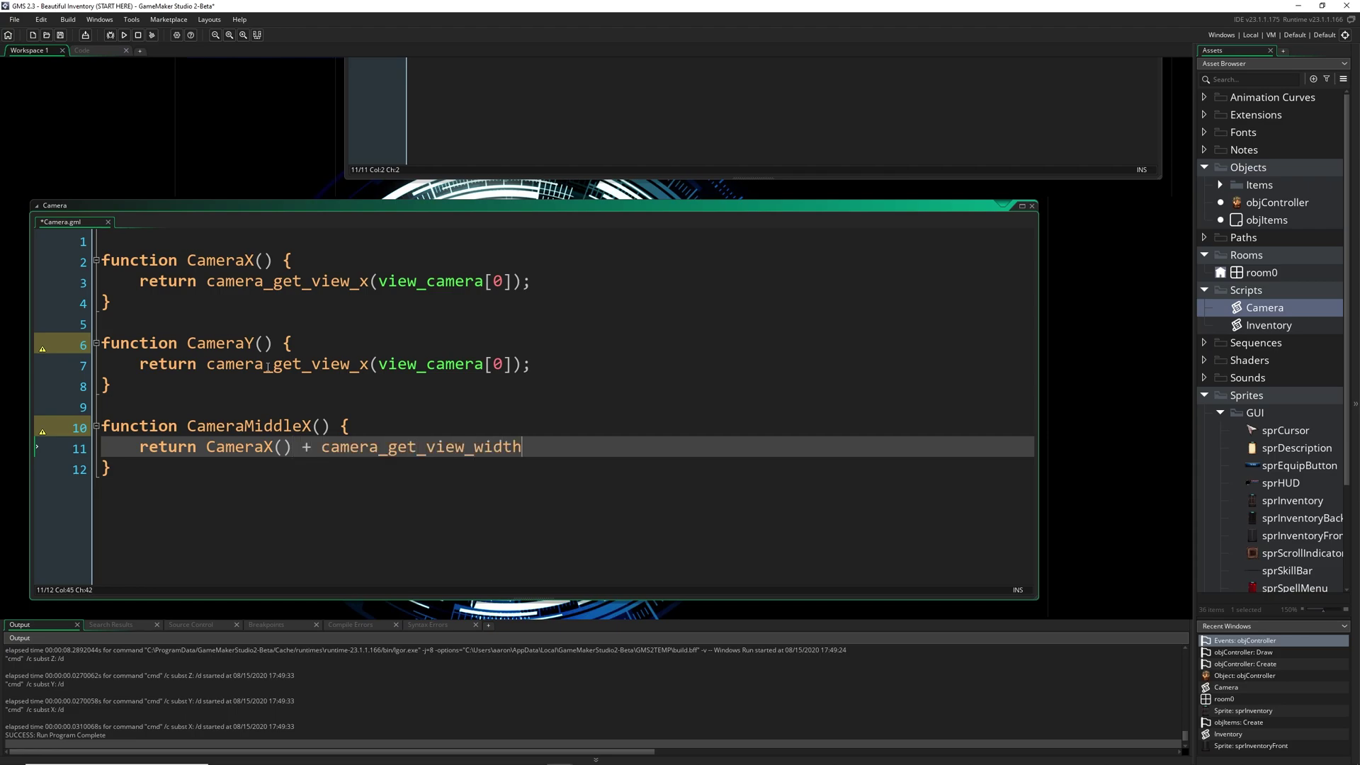
{"action": "type", "text": "(view_cm"}
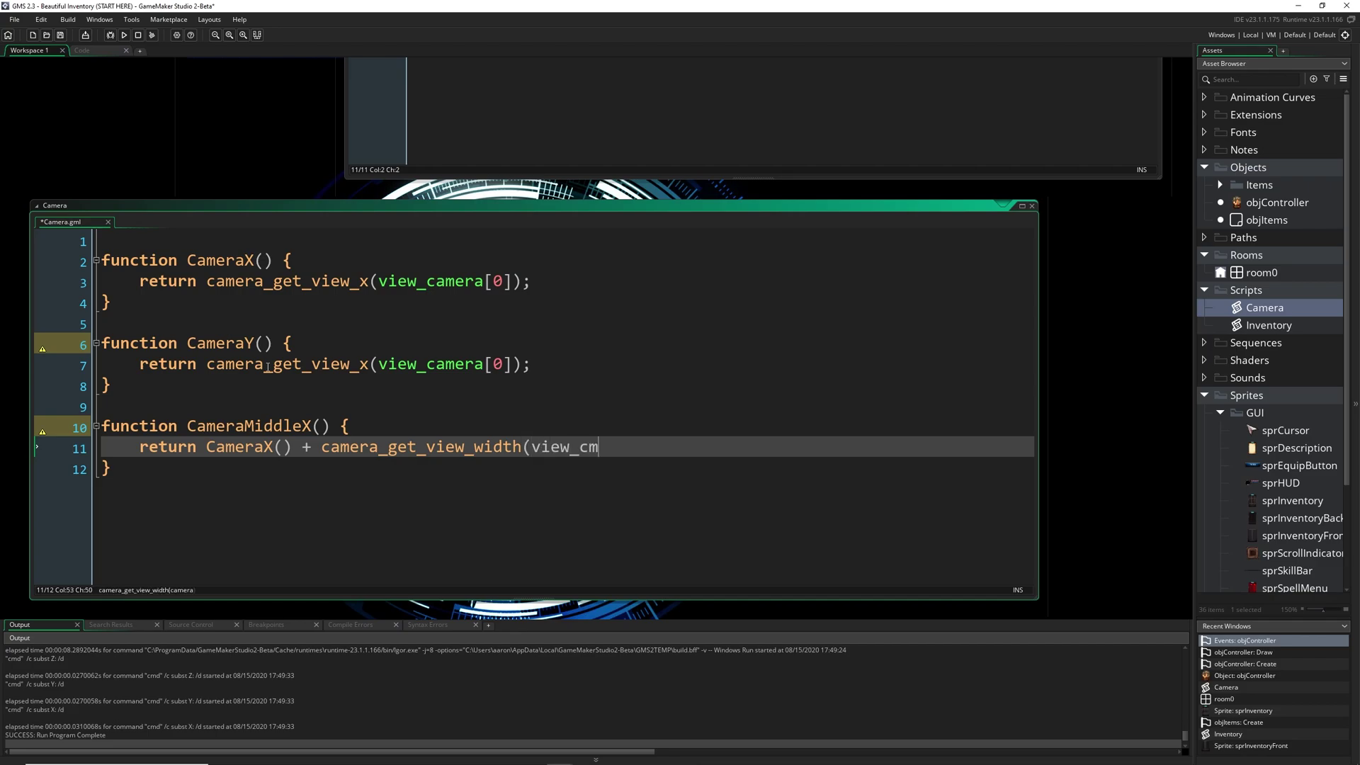
{"action": "type", "text": "ae3r"}
{"action": "key", "text": "BackSpace"}
{"action": "key", "text": "BackSpace"}
{"action": "key", "text": "BackSpace"}
{"action": "key", "text": "BackSpace"}
{"action": "type", "text": "amera"}
{"action": "type", "text": "[0]) / 2;"}
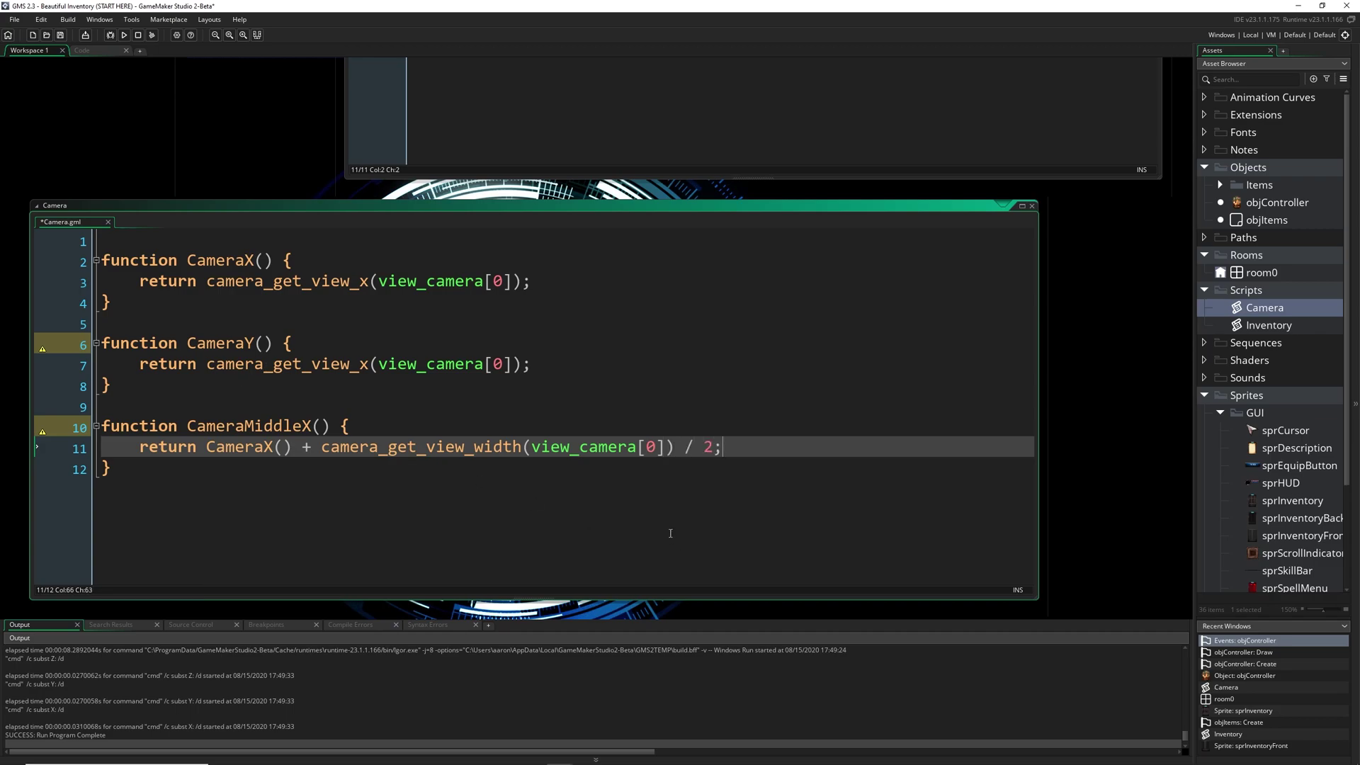
{"action": "left_click", "coordinate": [666, 446]}
{"action": "key", "text": "Down"}
- Add CameraMiddleY returning CameraY() + camera_get_view_height(view_camera[0]) / 2
{"action": "key", "text": "Return"}
{"action": "key", "text": "Return"}
{"action": "type", "text": "function "}
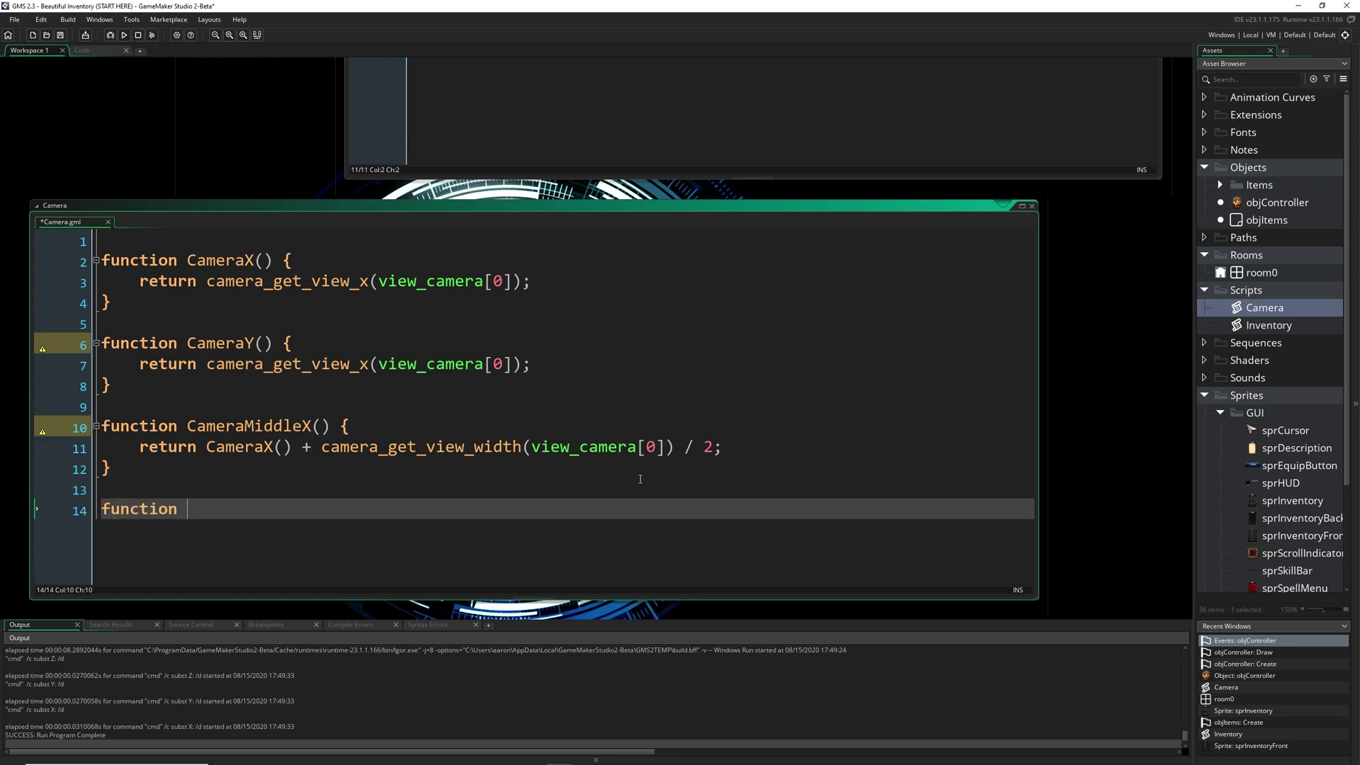
{"action": "type", "text": "CameraMiddl"}
{"action": "type", "text": "eY() {"}
{"action": "key", "text": "Return"}
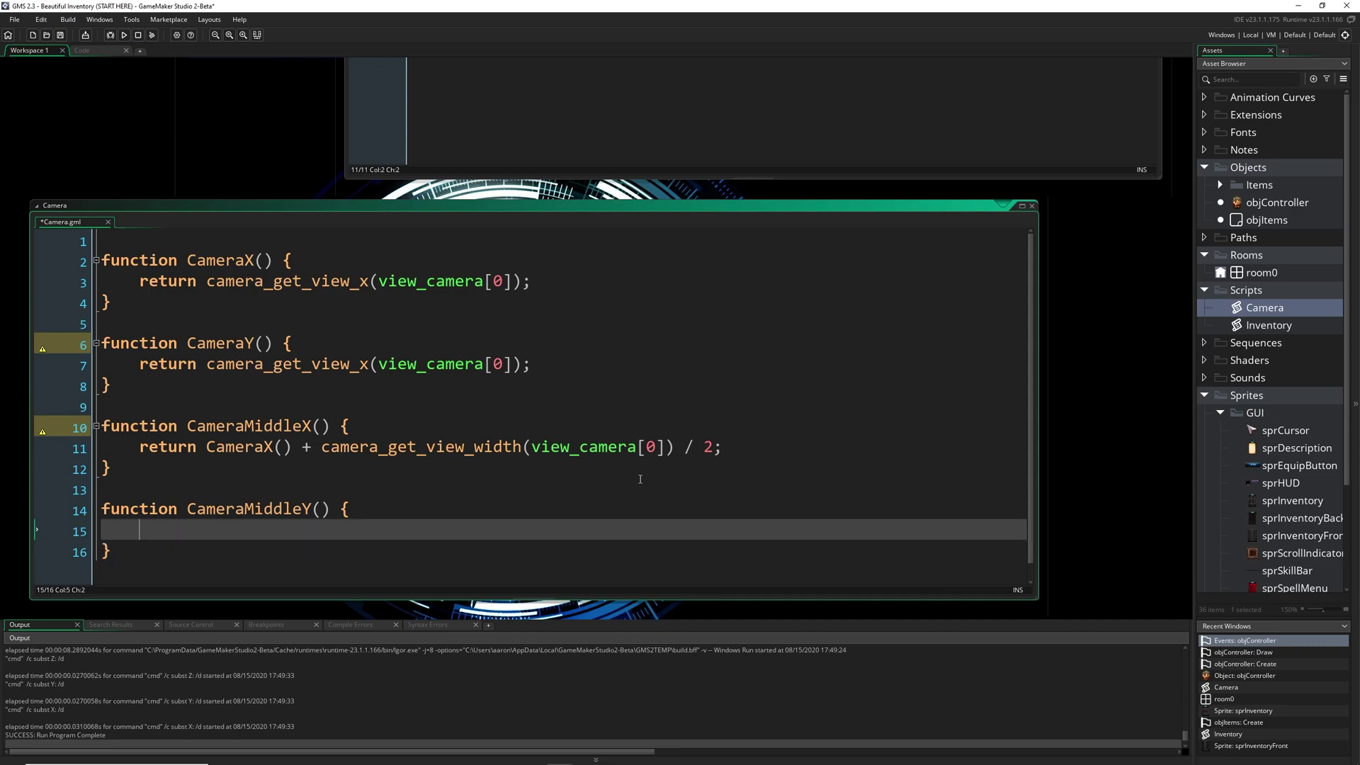
{"action": "type", "text": "return CameraY"}
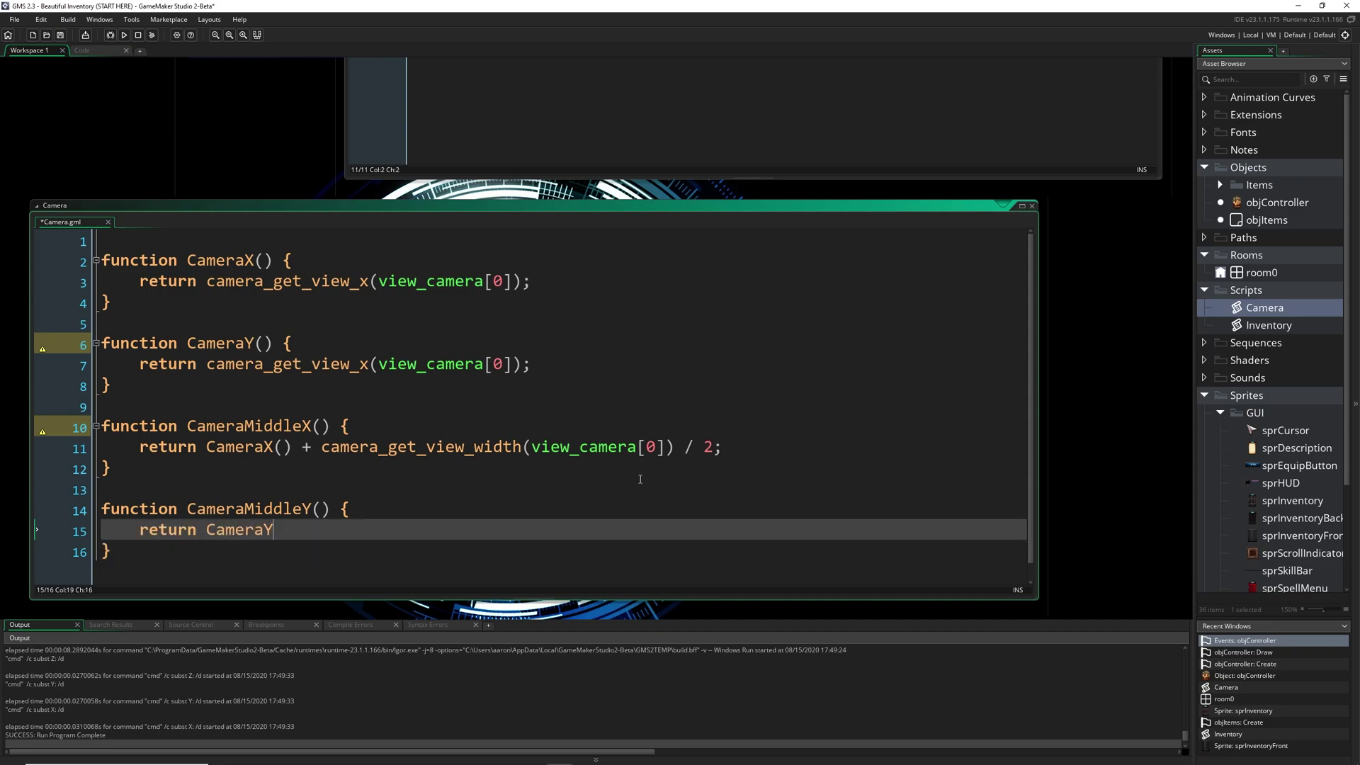
{"action": "type", "text": "() + camera_get"}
{"action": "type", "text": "_view_height("}
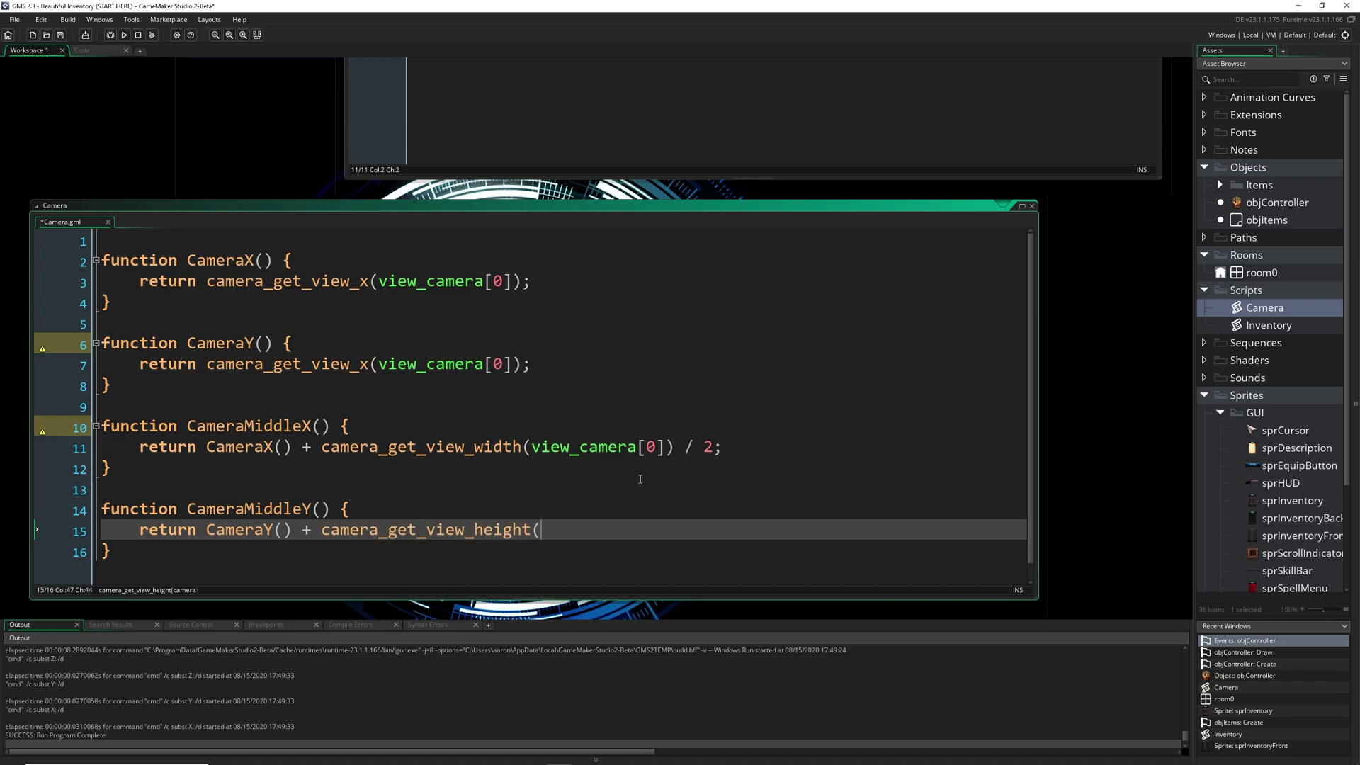
{"action": "type", "text": "view_came"}
{"action": "key", "text": "BackSpace"}
{"action": "key", "text": "BackSpace"}
{"action": "type", "text": "mera[0]) / 2"}
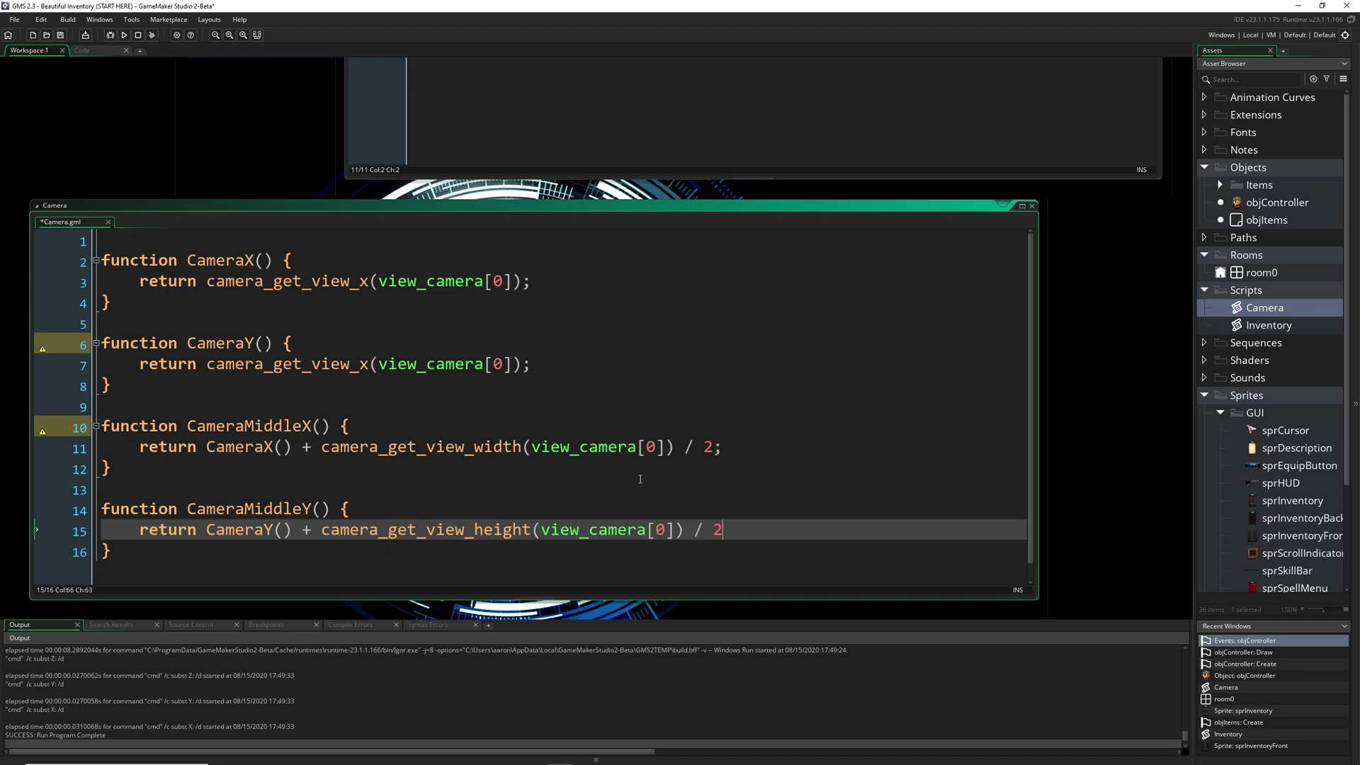
{"action": "type", "text": ";"}
{"action": "scroll", "coordinate": [547, 470], "scroll_direction": "down", "scroll_amount": 1}
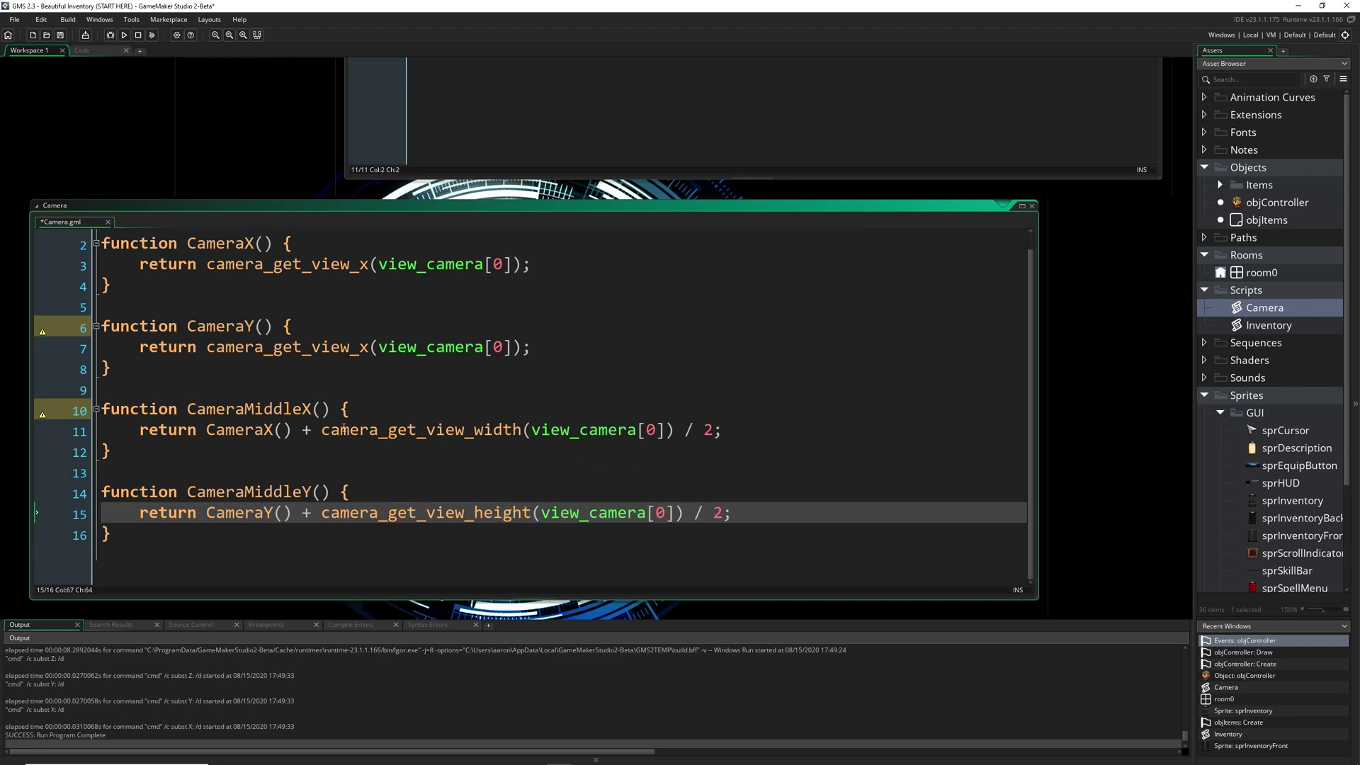
{"action": "left_click_drag", "start_coordinate": [330, 409], "coordinate": [197, 411]}
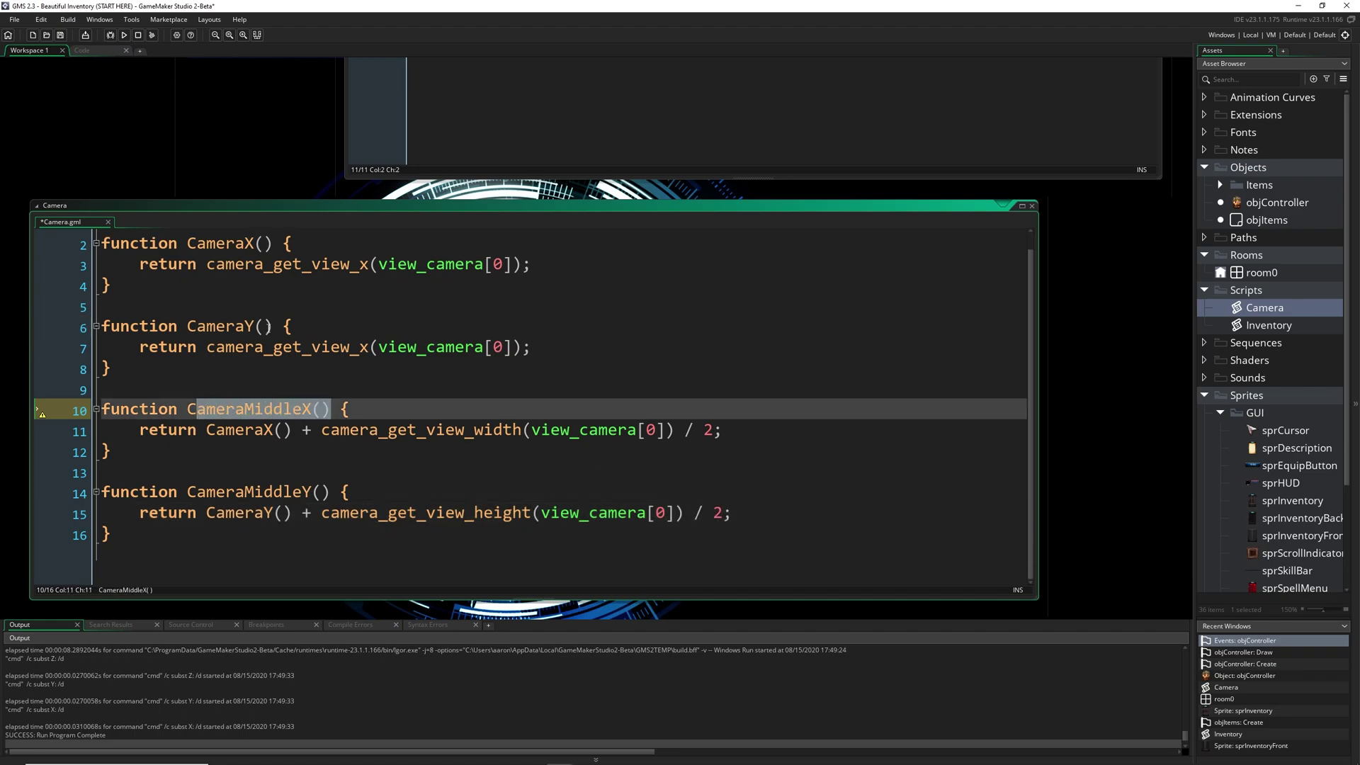
{"action": "scroll", "coordinate": [281, 334], "scroll_direction": "up", "scroll_amount": 1}
{"action": "left_click", "coordinate": [160, 426]}
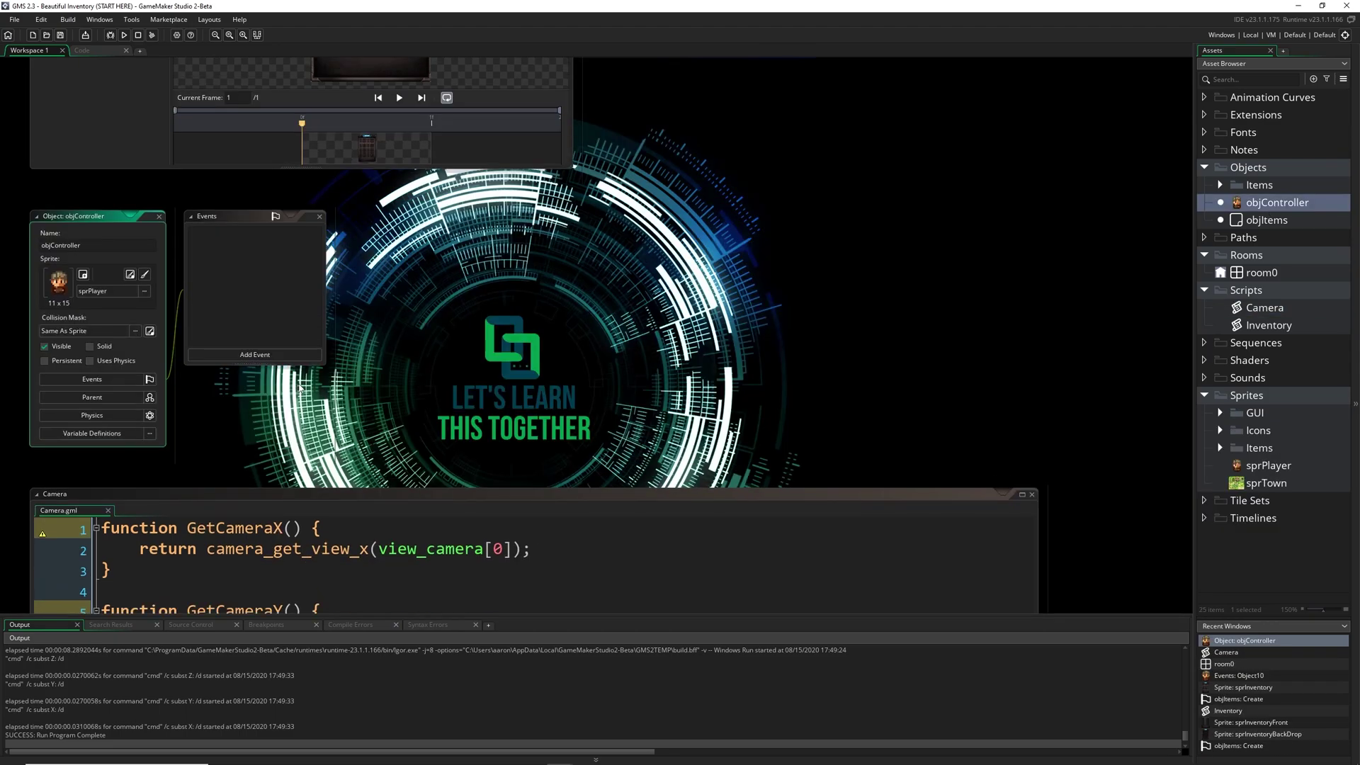
- Add Create, Draw and Step events to objController and enlarge its code editor
{"action": "left_click", "coordinate": [255, 354]}
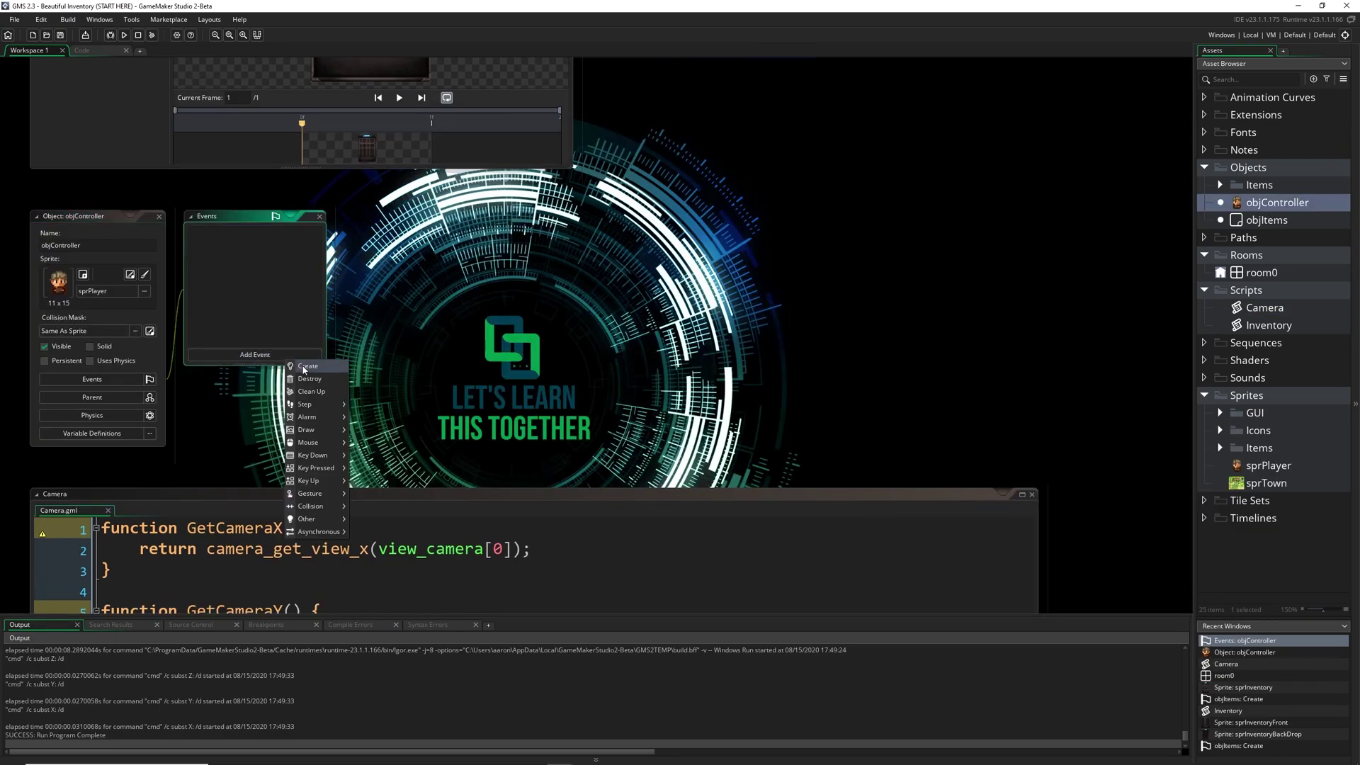
{"action": "left_click", "coordinate": [264, 355]}
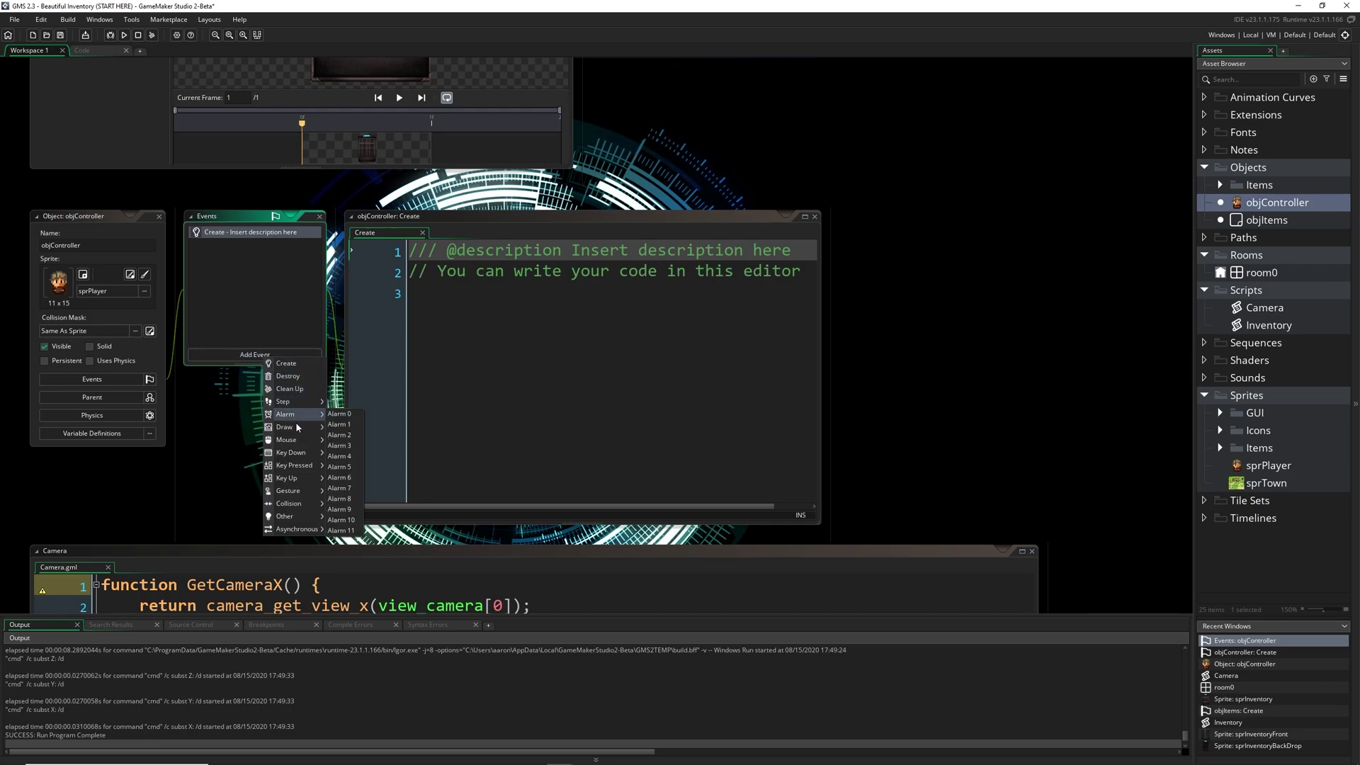
{"action": "left_click", "coordinate": [350, 427]}
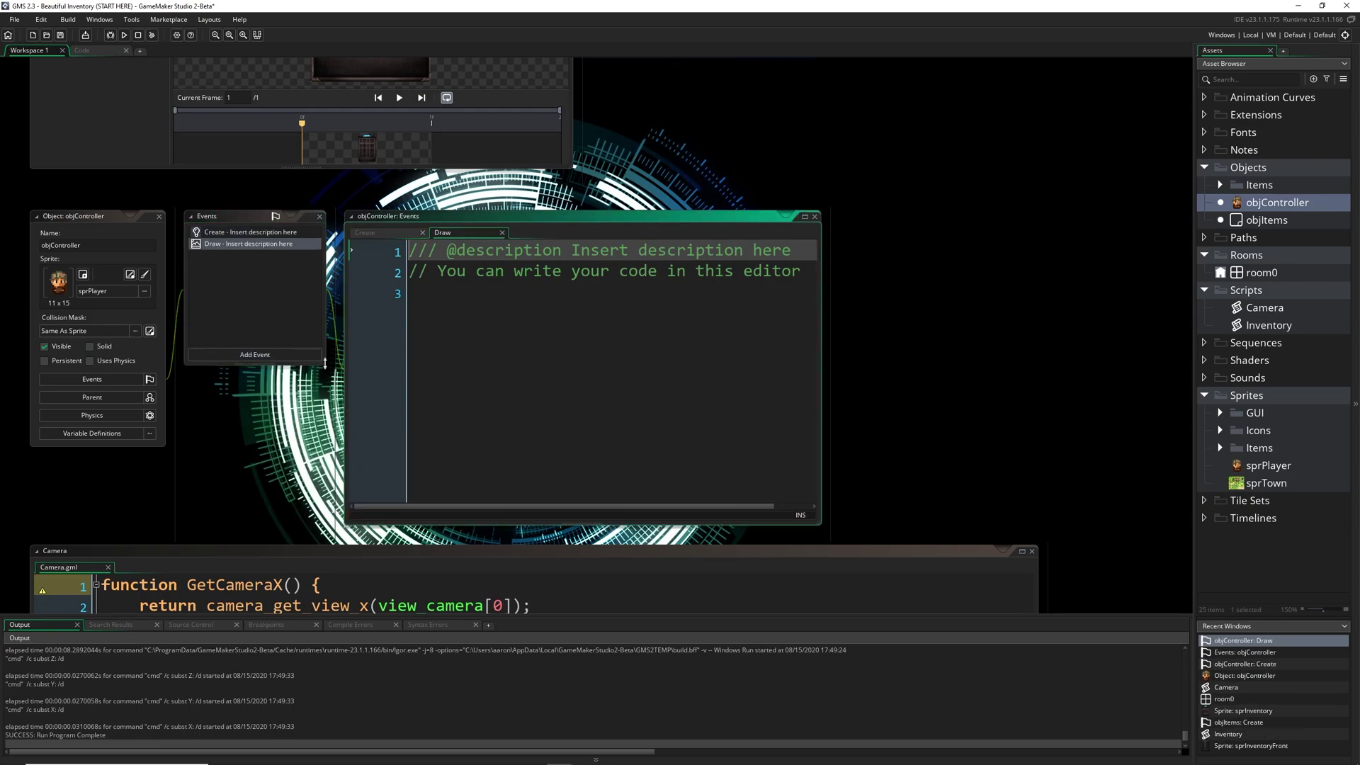
{"action": "left_click", "coordinate": [255, 353]}
{"action": "left_click", "coordinate": [403, 403]}
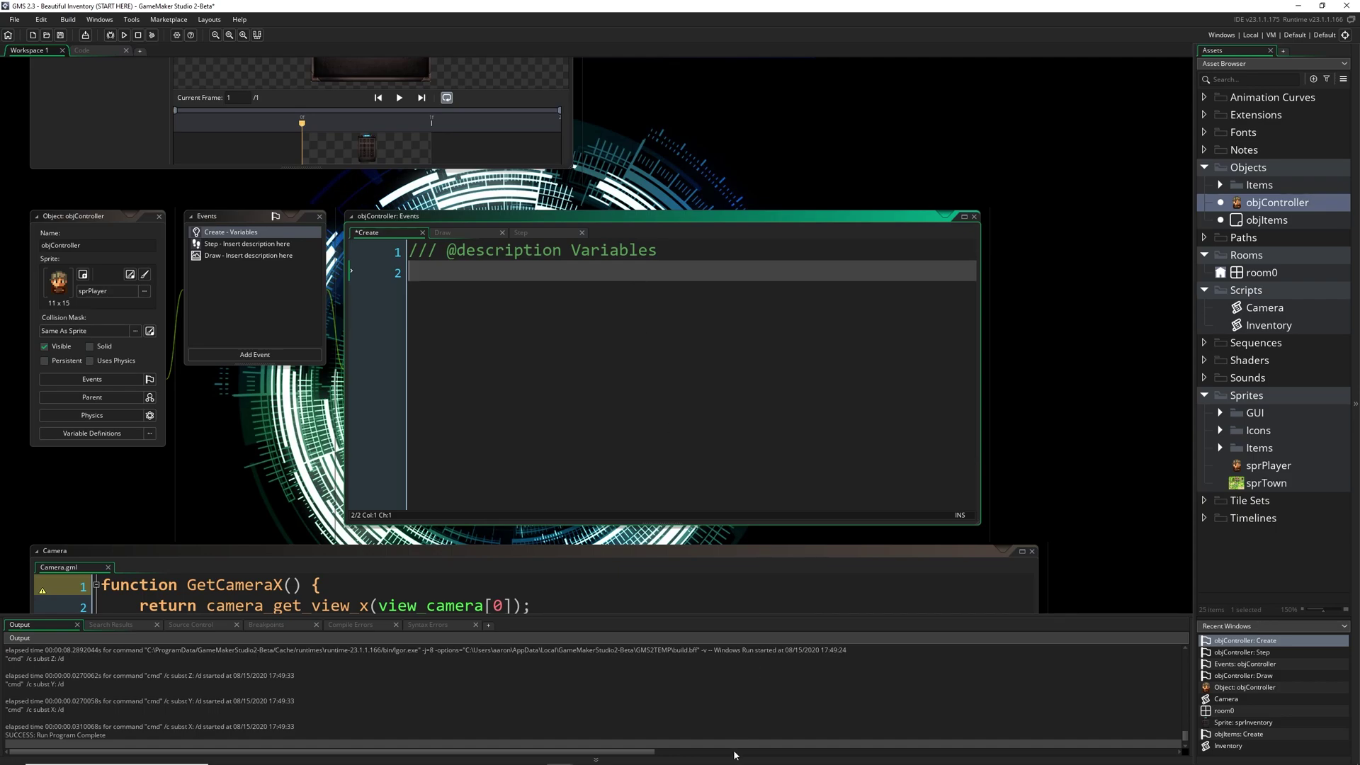
{"action": "left_click", "coordinate": [595, 758]}
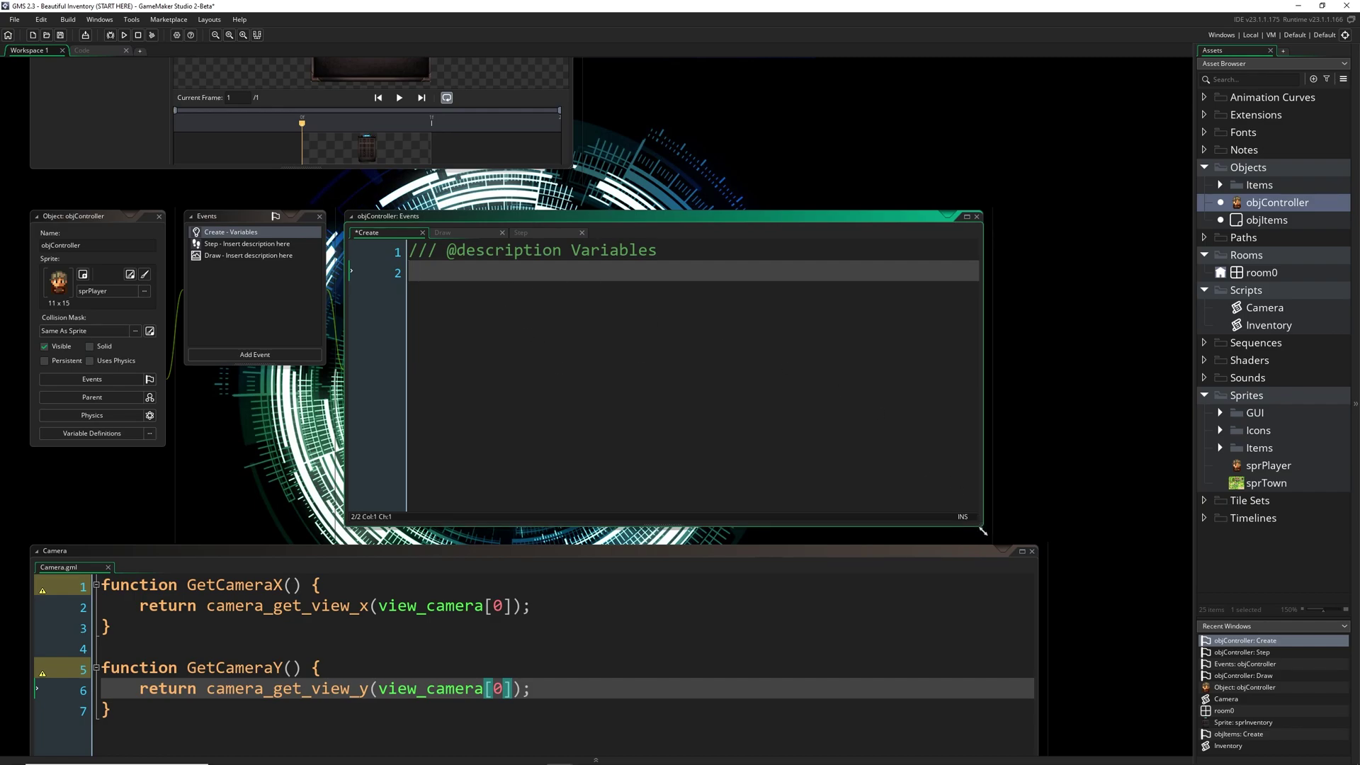
{"action": "left_click_drag", "start_coordinate": [980, 523], "coordinate": [1162, 700]}
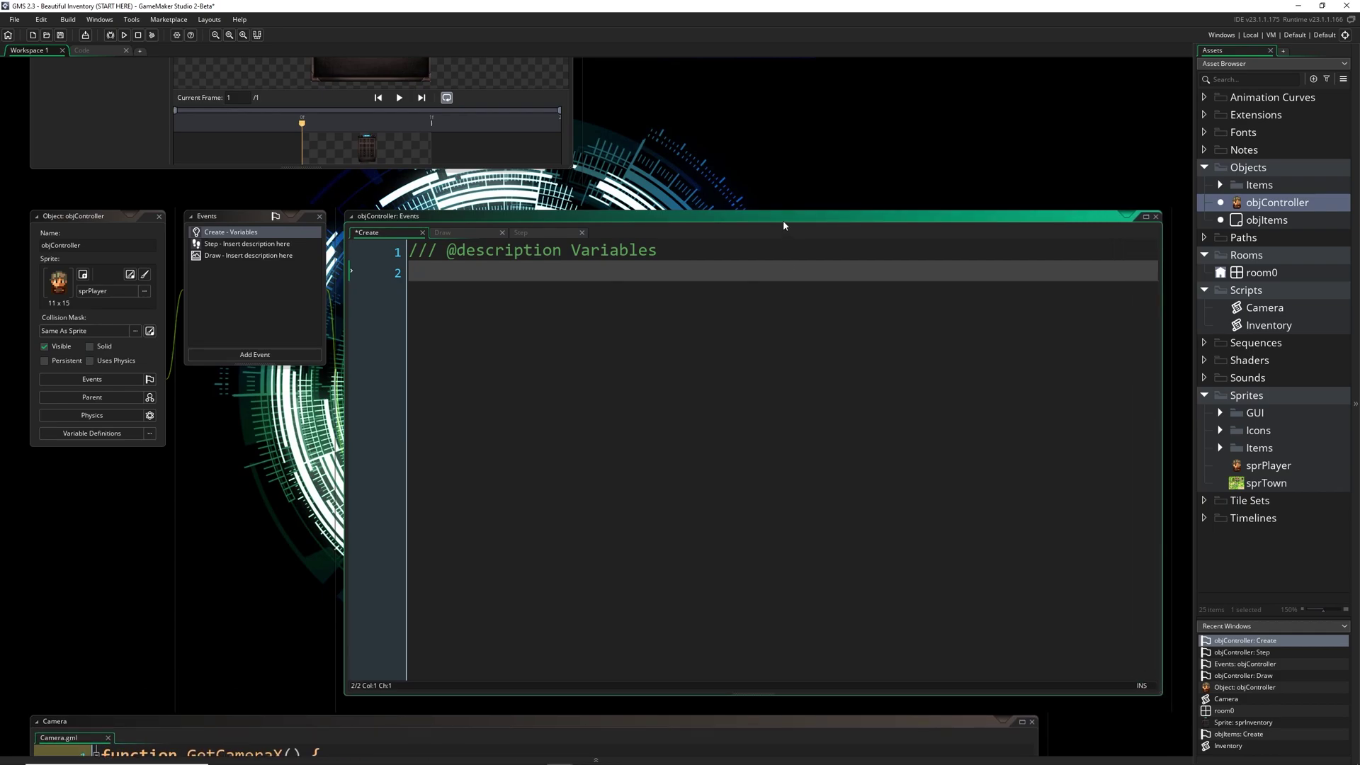
- Add myItems = global.AllItems; and isShowingMenu = false; as separate lines in objController's Create code
{"action": "key", "text": "Return"}
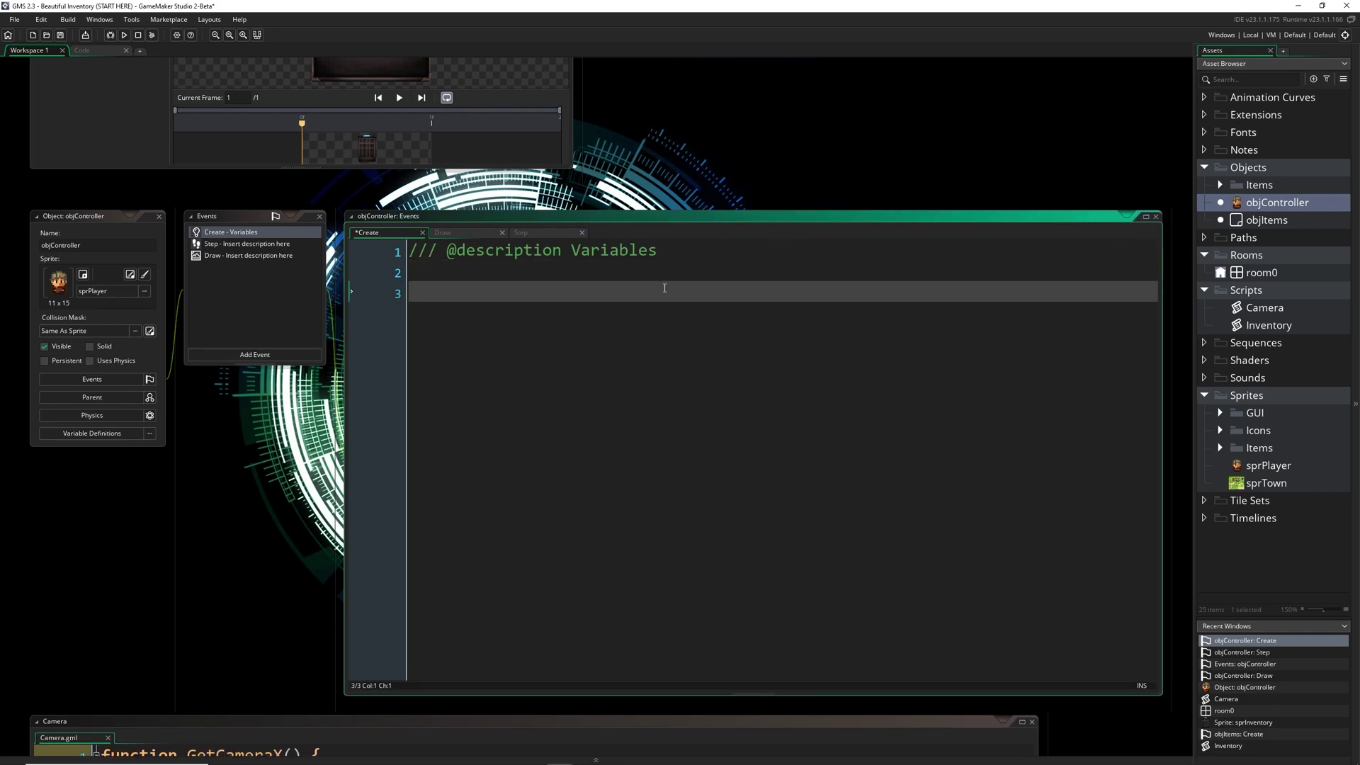
{"action": "type", "text": "myItems"}
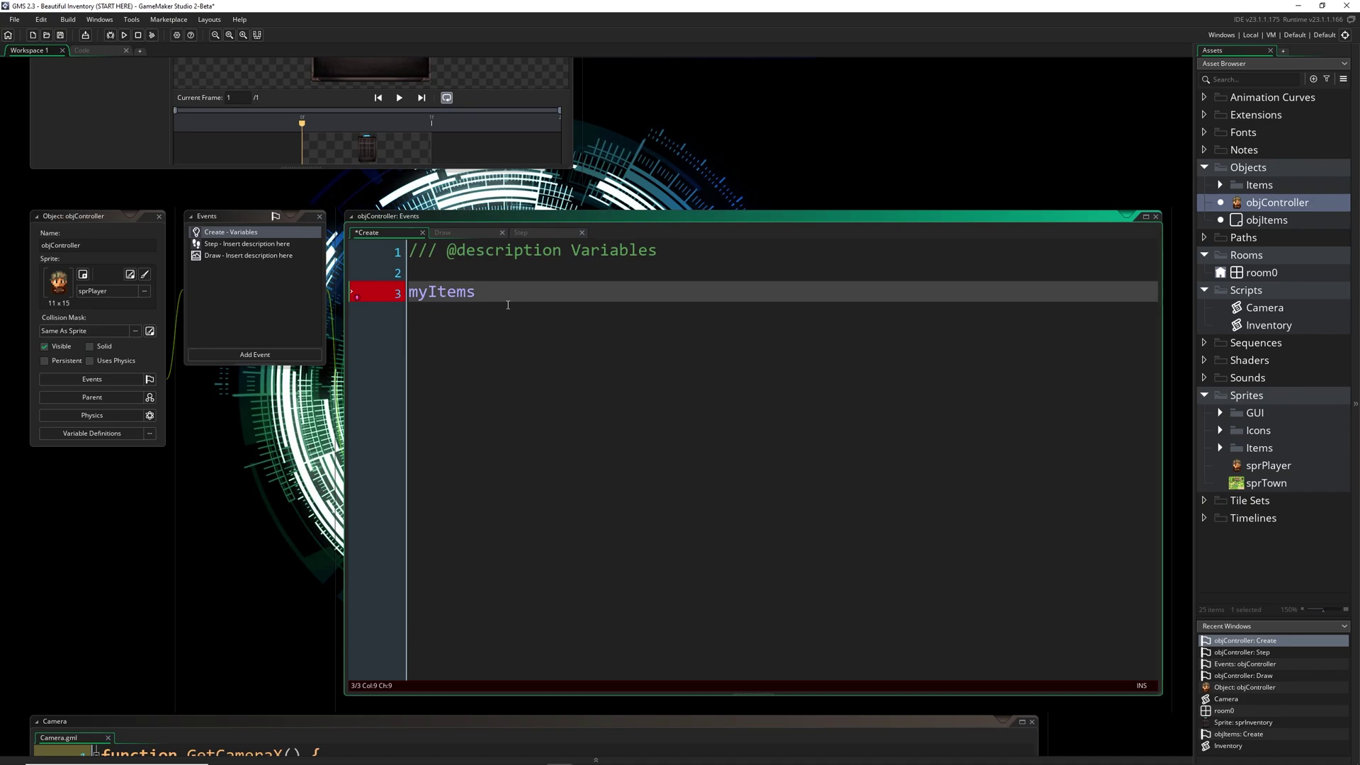
{"action": "type", "text": "= AllIte"}
{"action": "type", "text": "ms"}
{"action": "key", "text": "BackSpace"}
{"action": "key", "text": "BackSpace"}
{"action": "key", "text": "BackSpace"}
{"action": "key", "text": "BackSpace"}
{"action": "key", "text": "BackSpace"}
{"action": "key", "text": "BackSpace"}
{"action": "type", "text": "gl"}
{"action": "type", "text": "obal.AllItems;"}
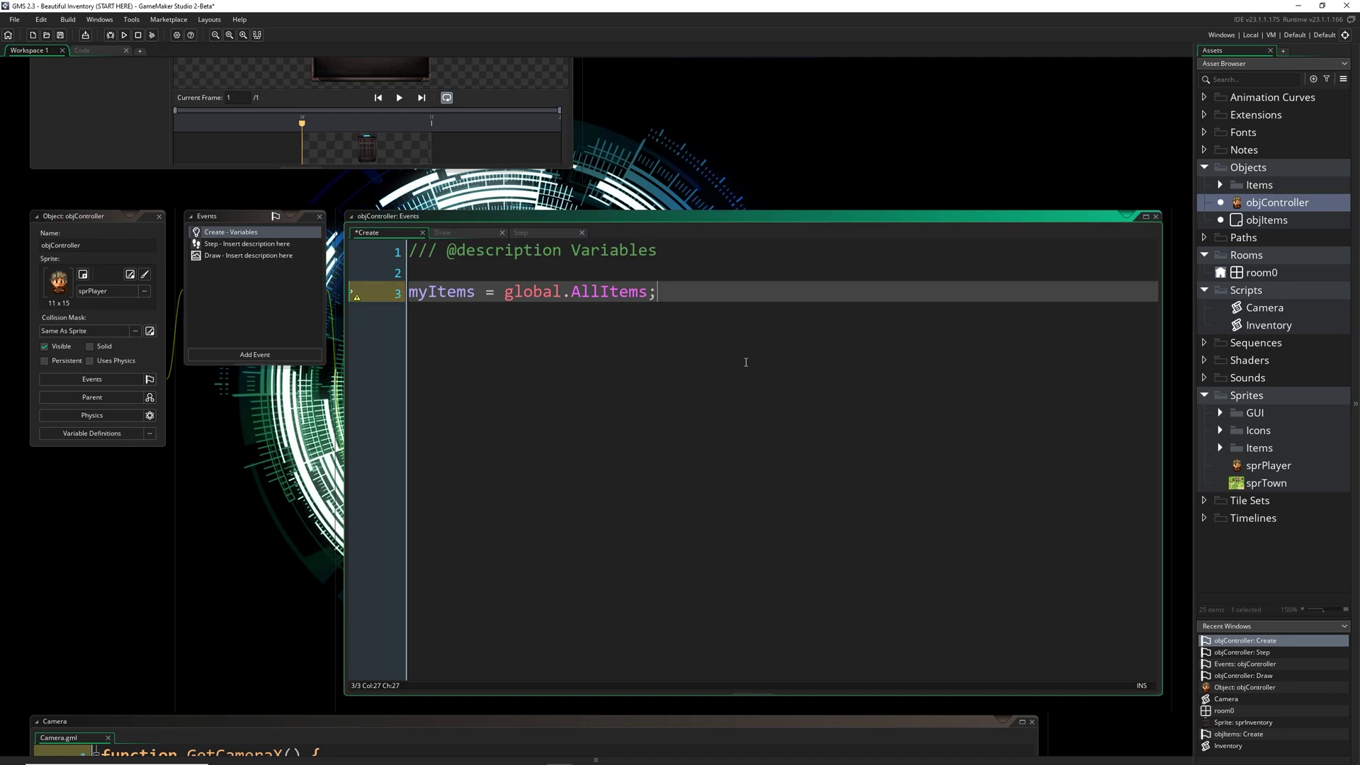
{"action": "left_click_drag", "start_coordinate": [659, 292], "coordinate": [408, 292]}
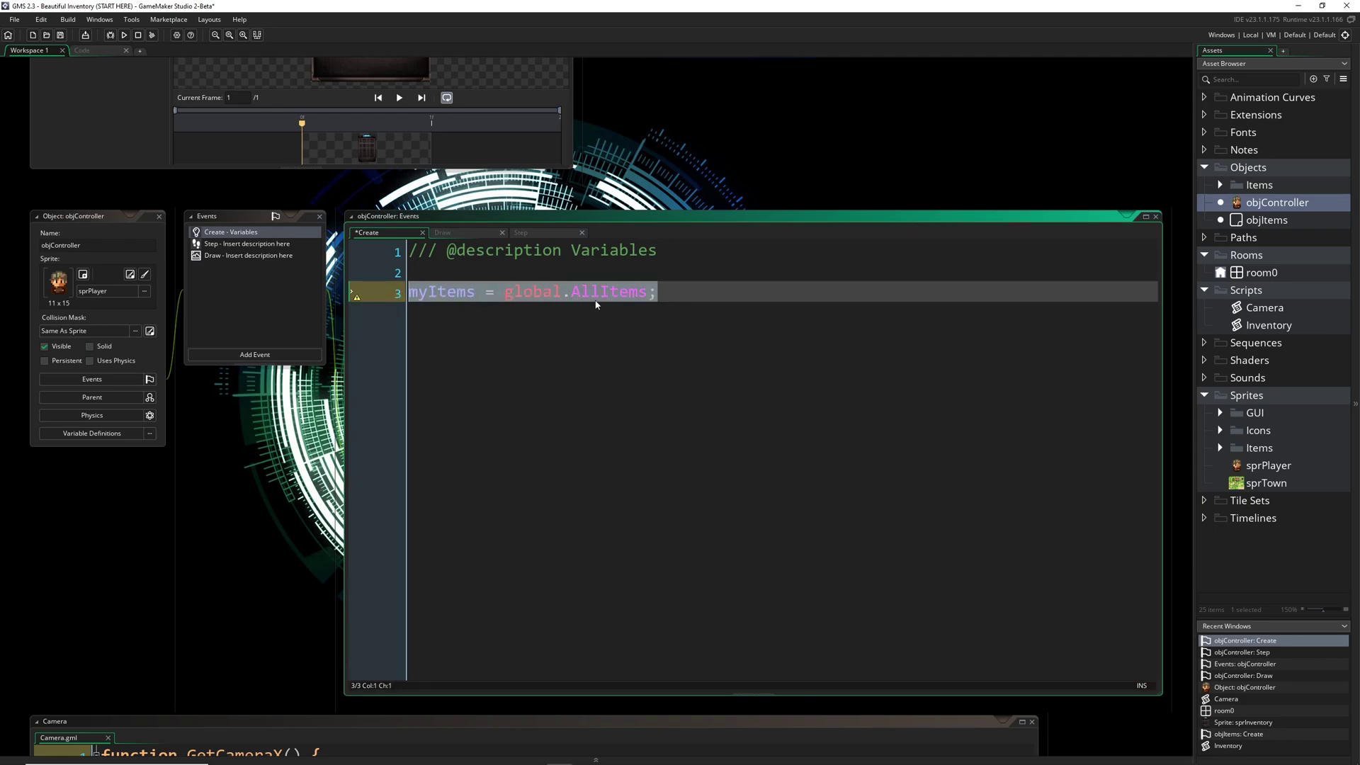
{"action": "left_click", "coordinate": [671, 300]}
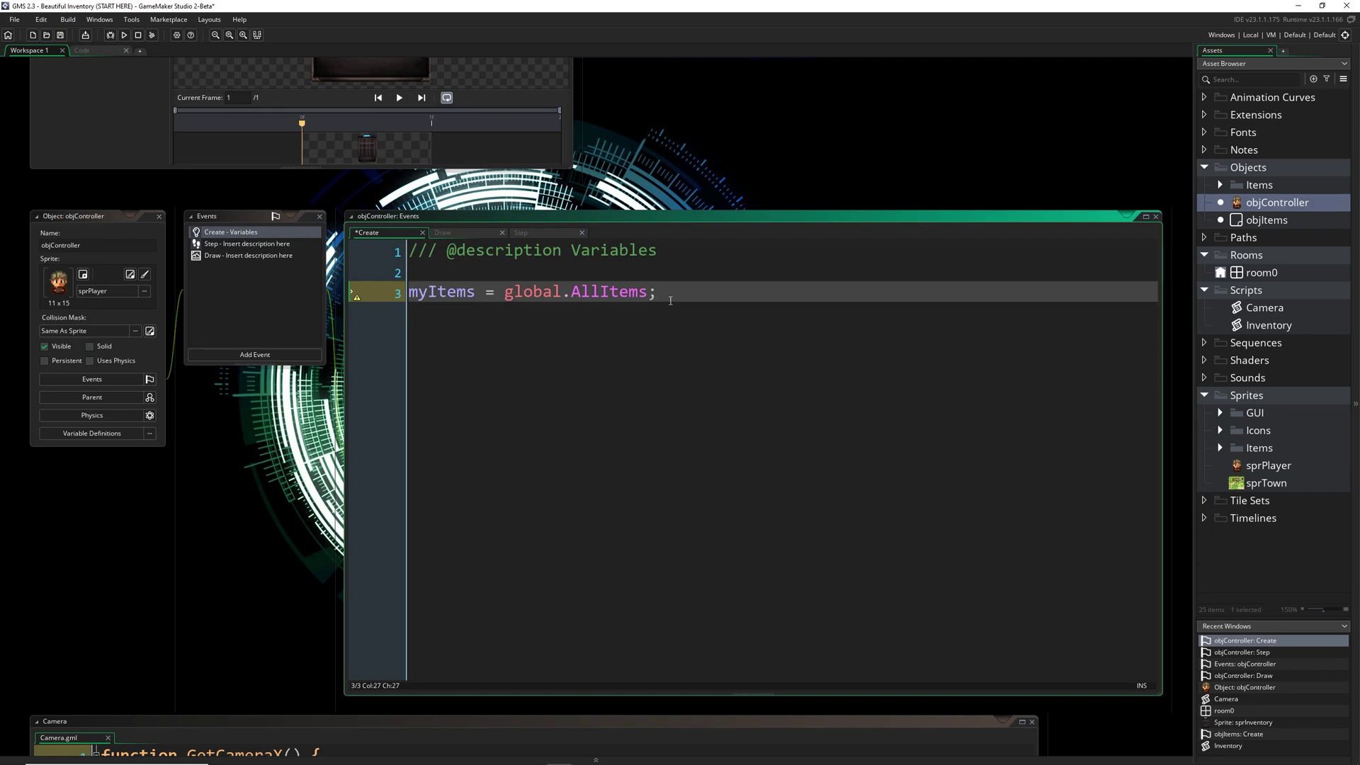
{"action": "key", "text": "Return"}
{"action": "key", "text": "Return"}
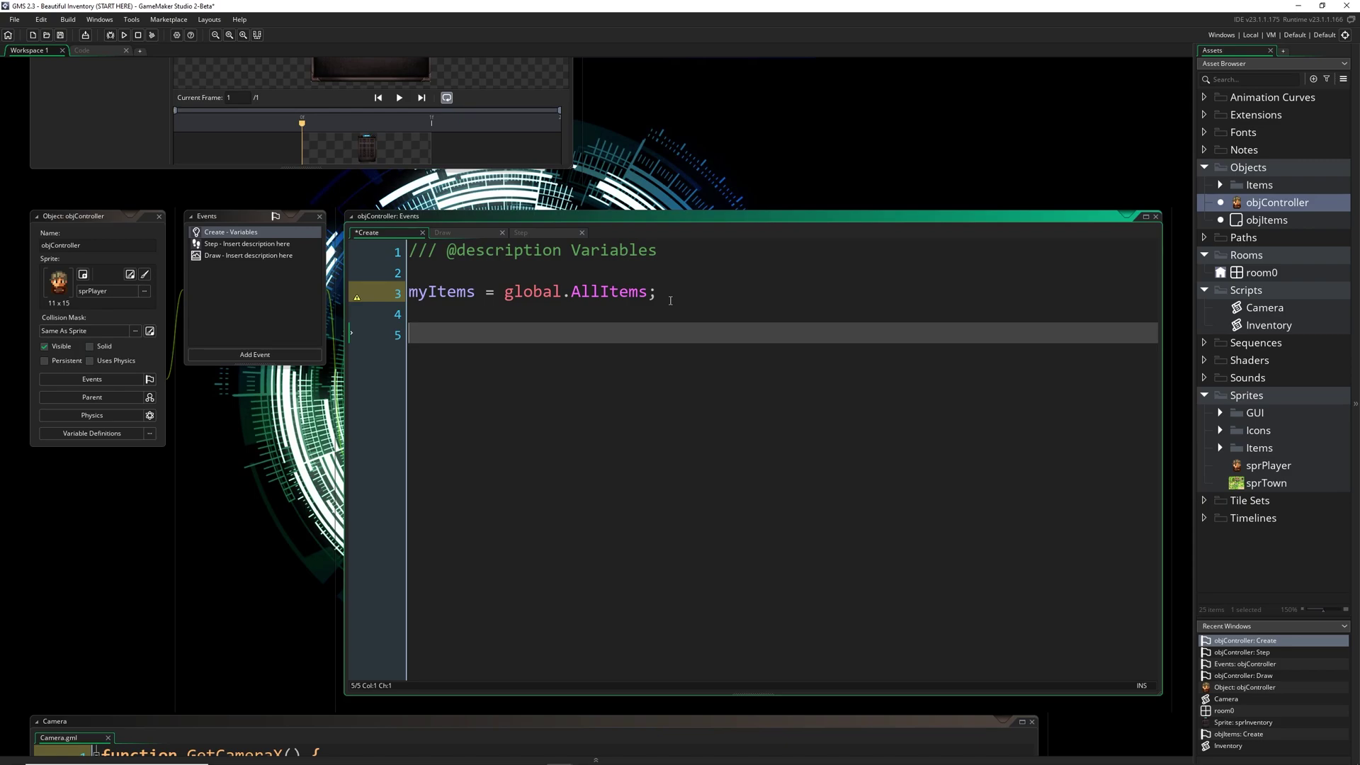
{"action": "left_click_drag", "start_coordinate": [653, 292], "coordinate": [505, 294]}
{"action": "left_click", "coordinate": [516, 337]}
{"action": "type", "text": "isShowingM"}
{"action": "type", "text": "enu = false;"}
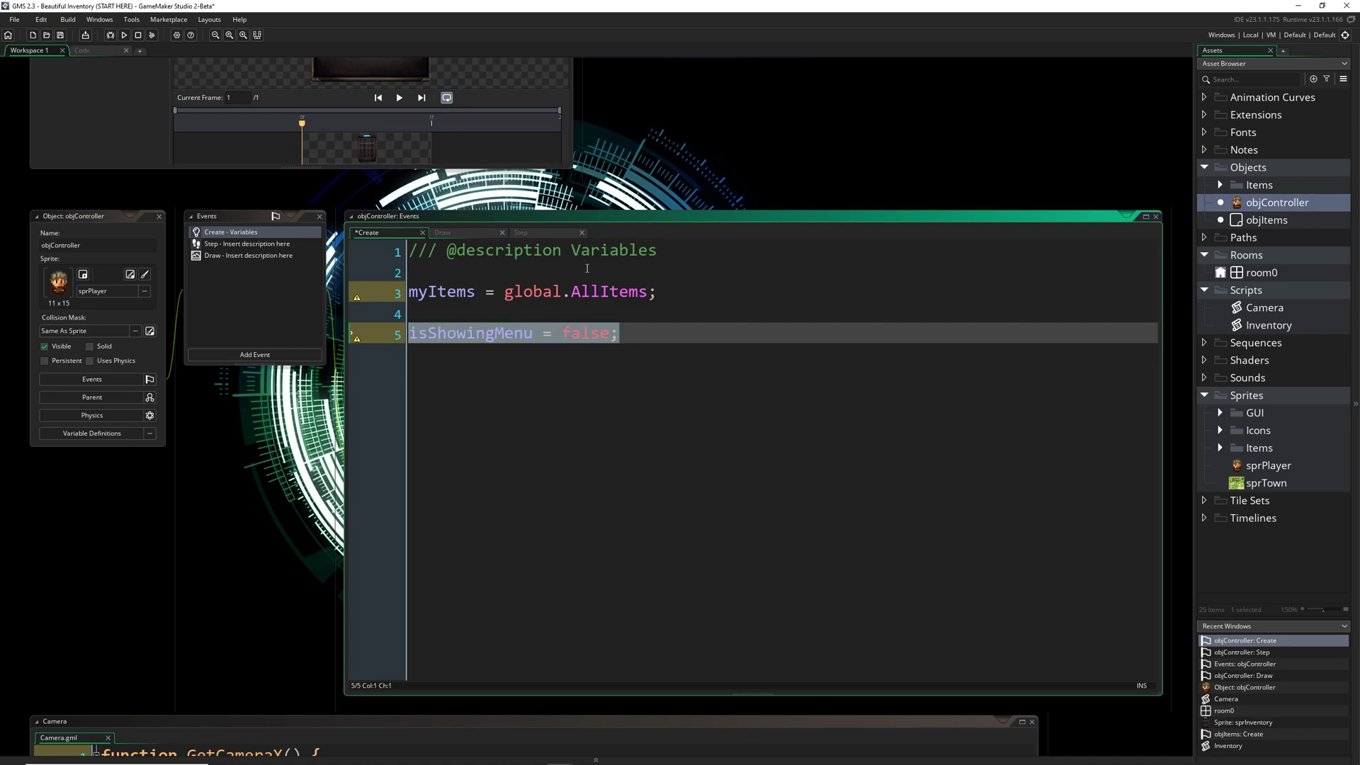
{"action": "left_click", "coordinate": [554, 234]}
- Describe the Step event as 'Control Menu' and add if keyboard_check_pressed(ord("M")) setting isShowingMenu = true
{"action": "left_click_drag", "start_coordinate": [843, 276], "coordinate": [572, 254]}
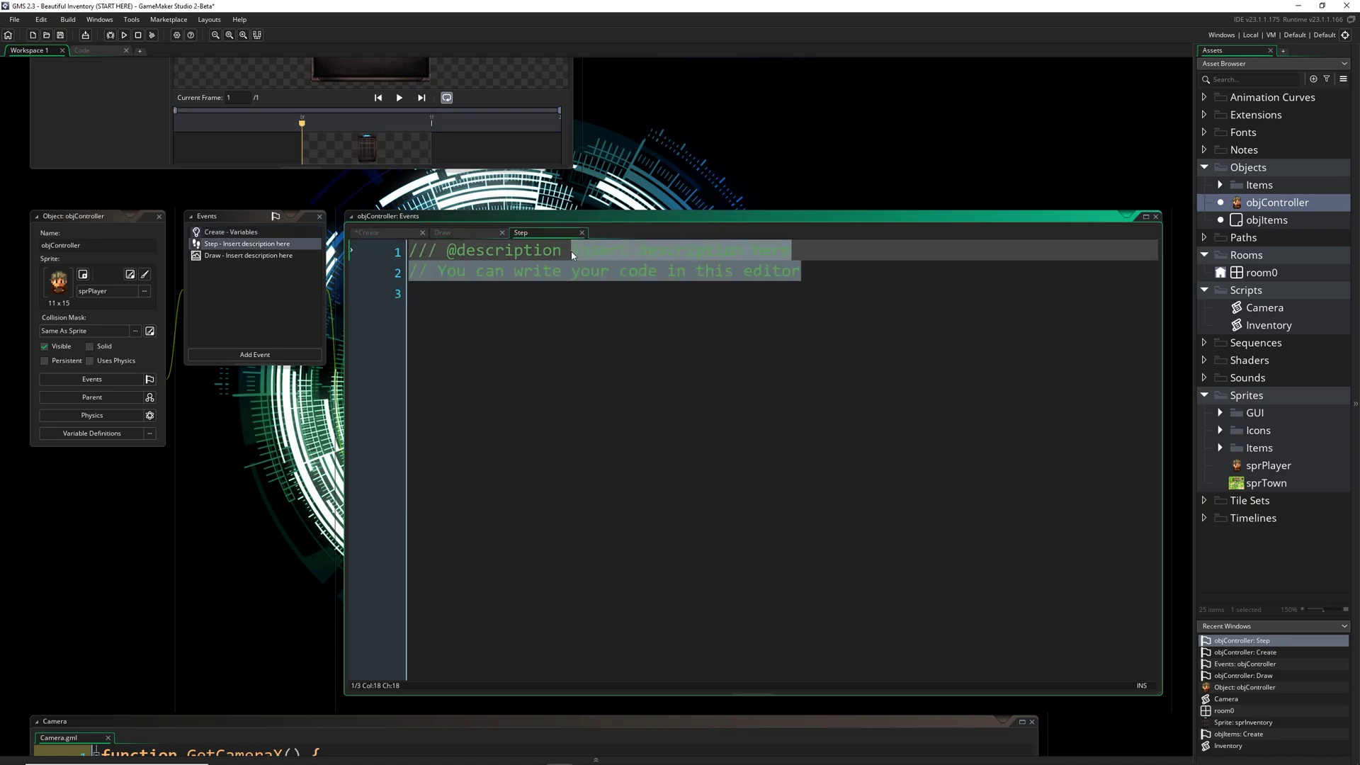
{"action": "type", "text": "Control M"}
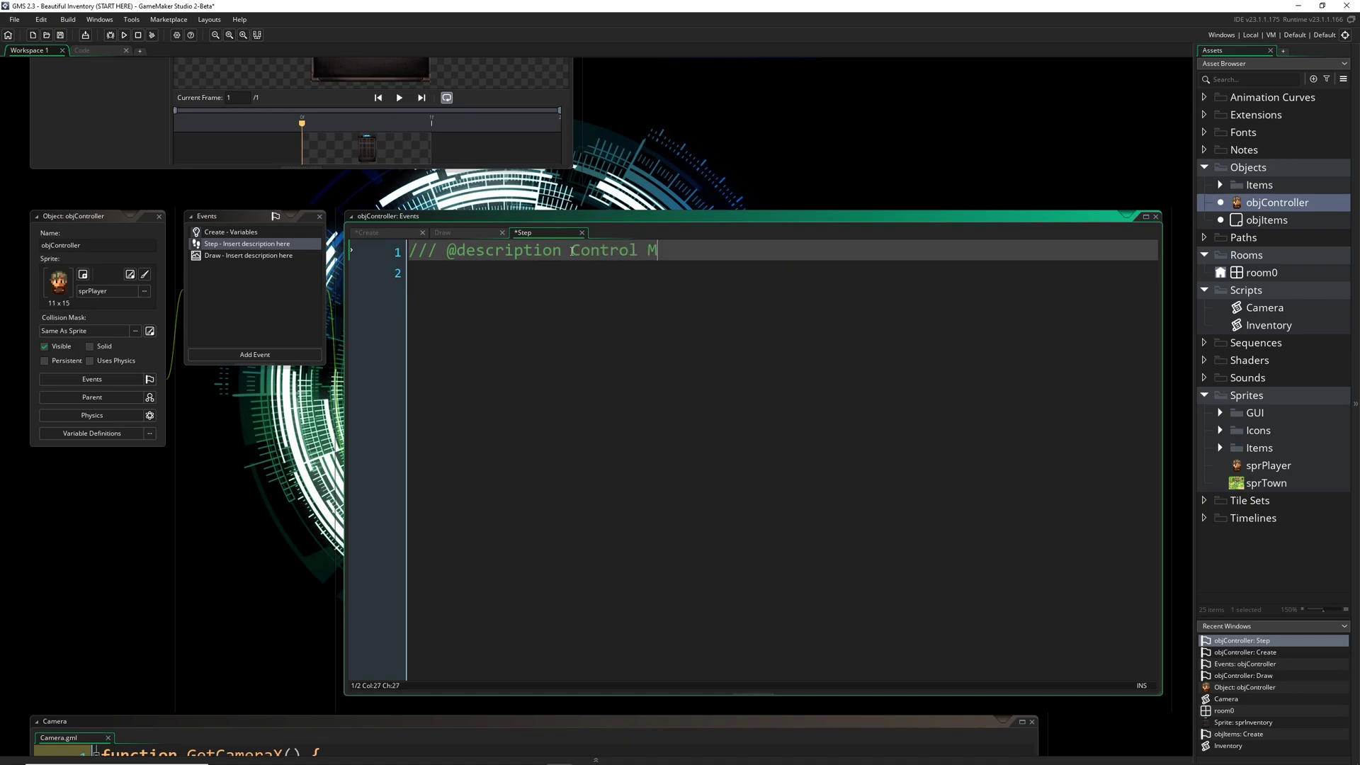
{"action": "type", "text": "enu"}
{"action": "key", "text": "Return"}
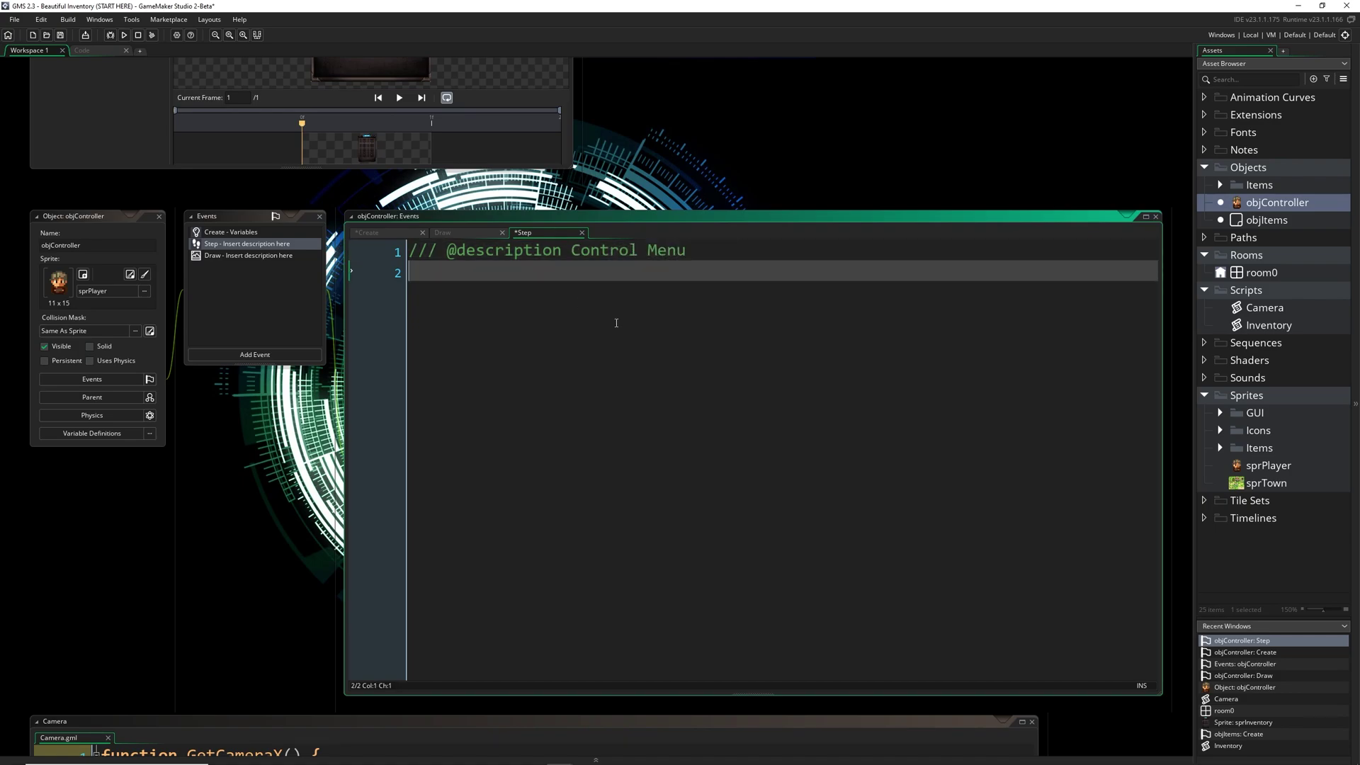
{"action": "key", "text": "Return"}
{"action": "type", "text": "if ("}
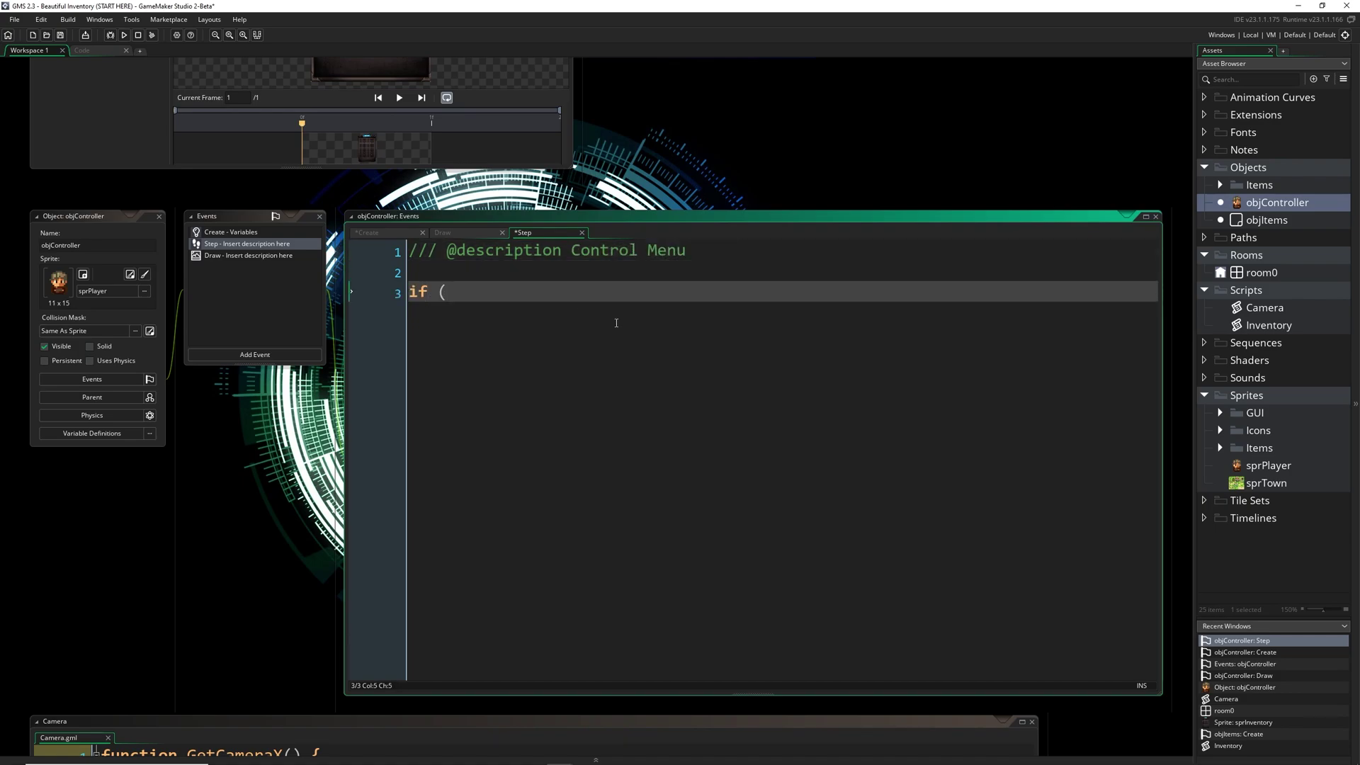
{"action": "type", "text": "keyboard"}
{"action": "type", "text": "_check_pressed("}
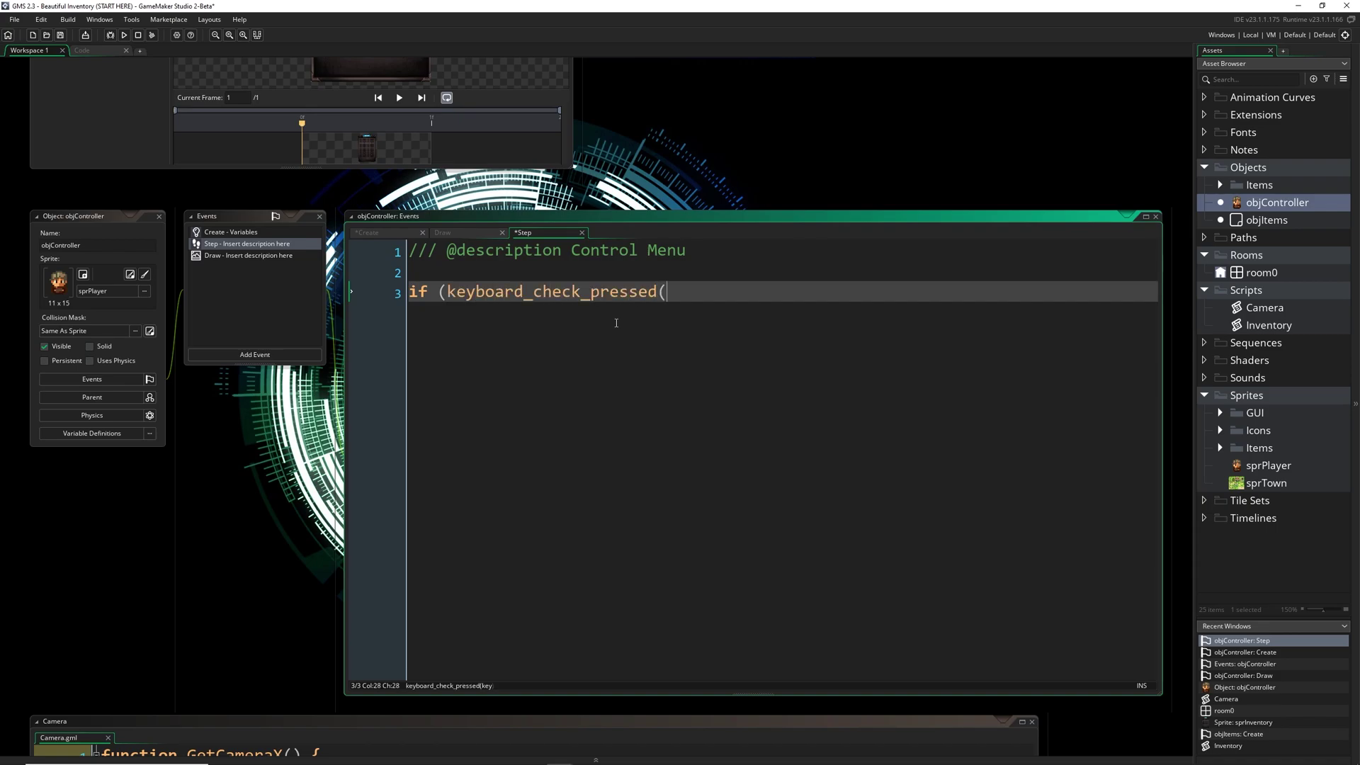
{"action": "type", "text": "ord(\"M\""}
{"action": "type", "text": "))) {"}
{"action": "key", "text": "Return"}
{"action": "key", "text": "Return"}
{"action": "type", "text": "}"}
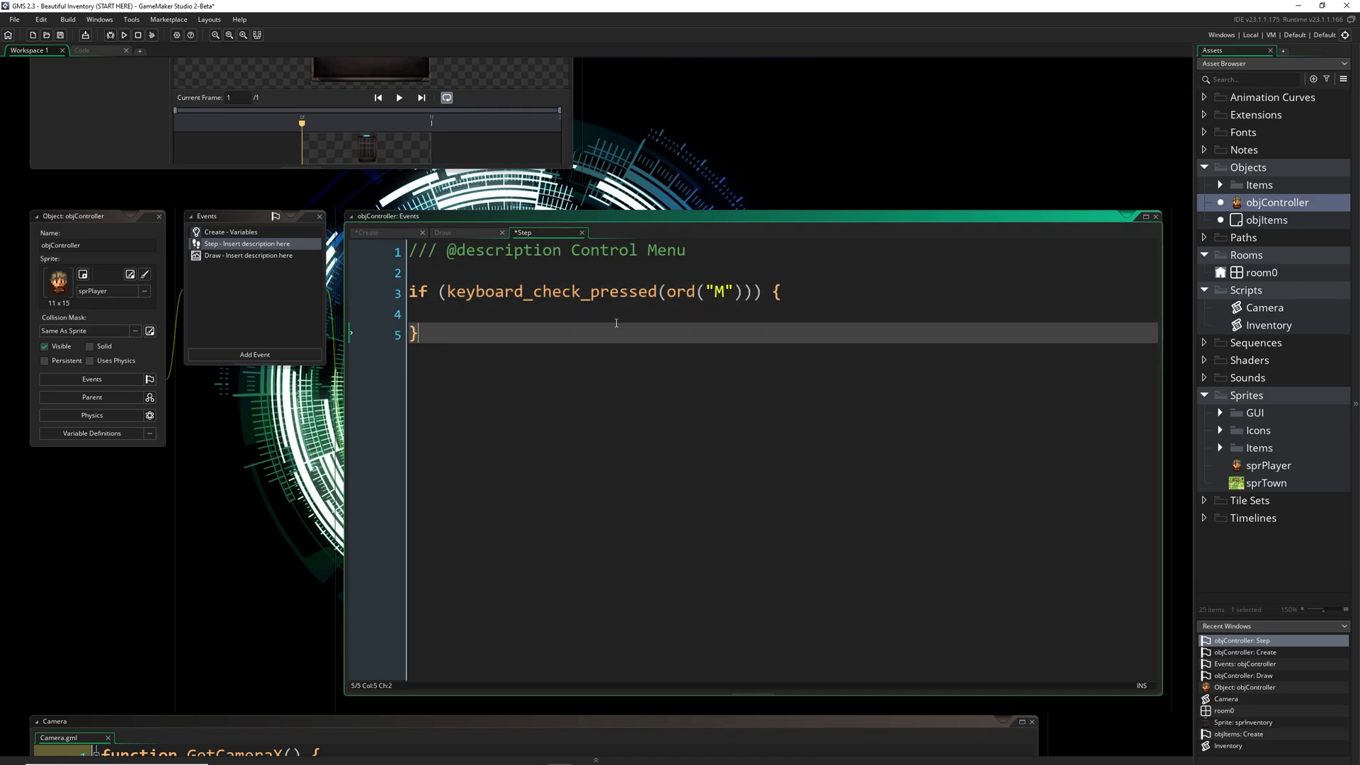
{"action": "key", "text": "Up"}
{"action": "key", "text": "Tab"}
{"action": "type", "text": "isShowing"}
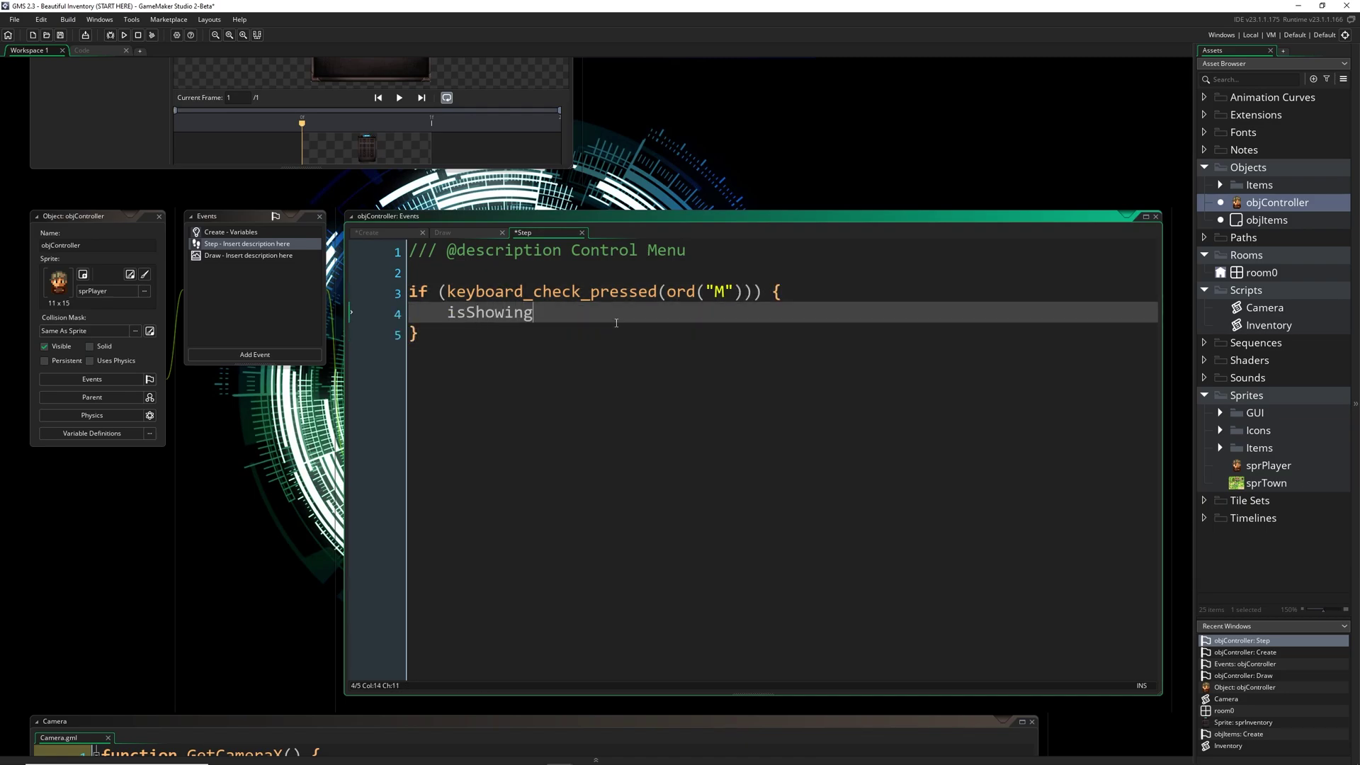
{"action": "type", "text": "Menu = true;"}
{"action": "double_click", "coordinate": [720, 293]}
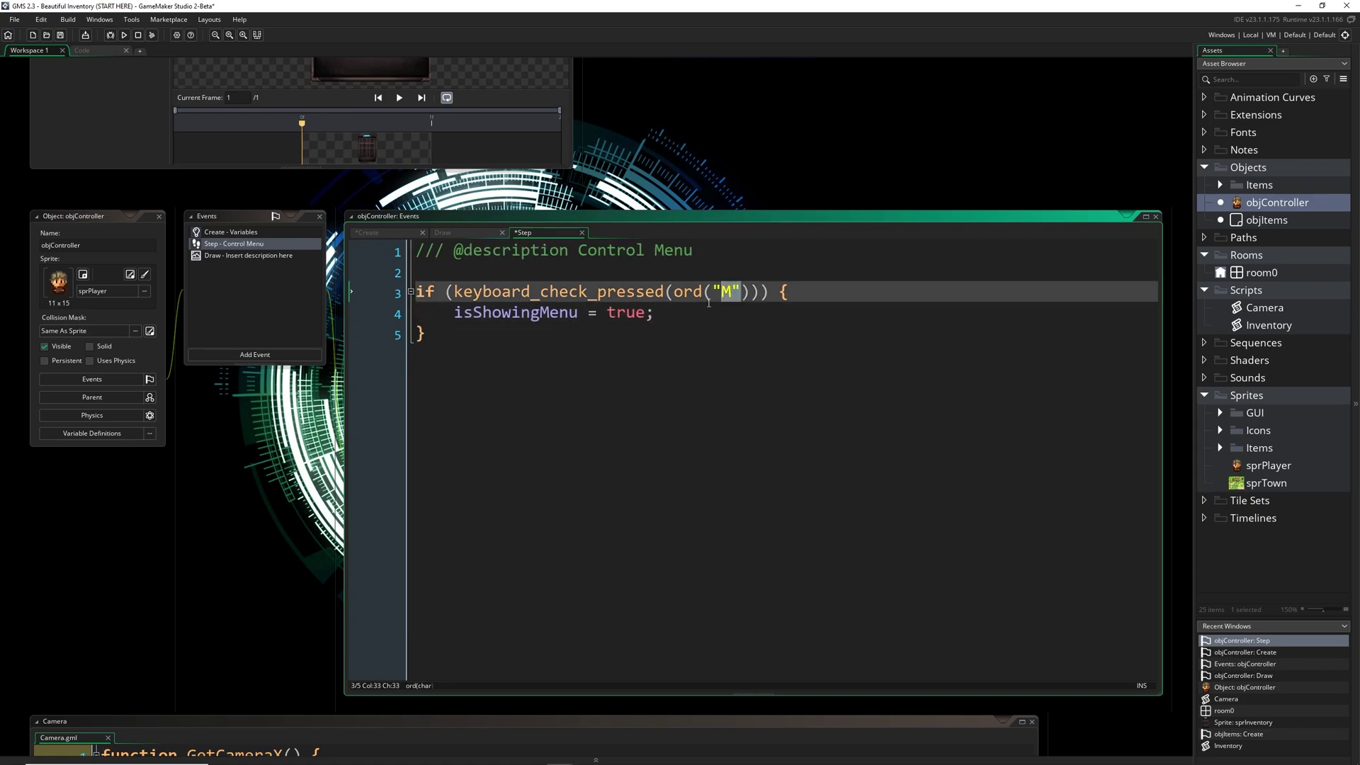
{"action": "left_click", "coordinate": [500, 336]}
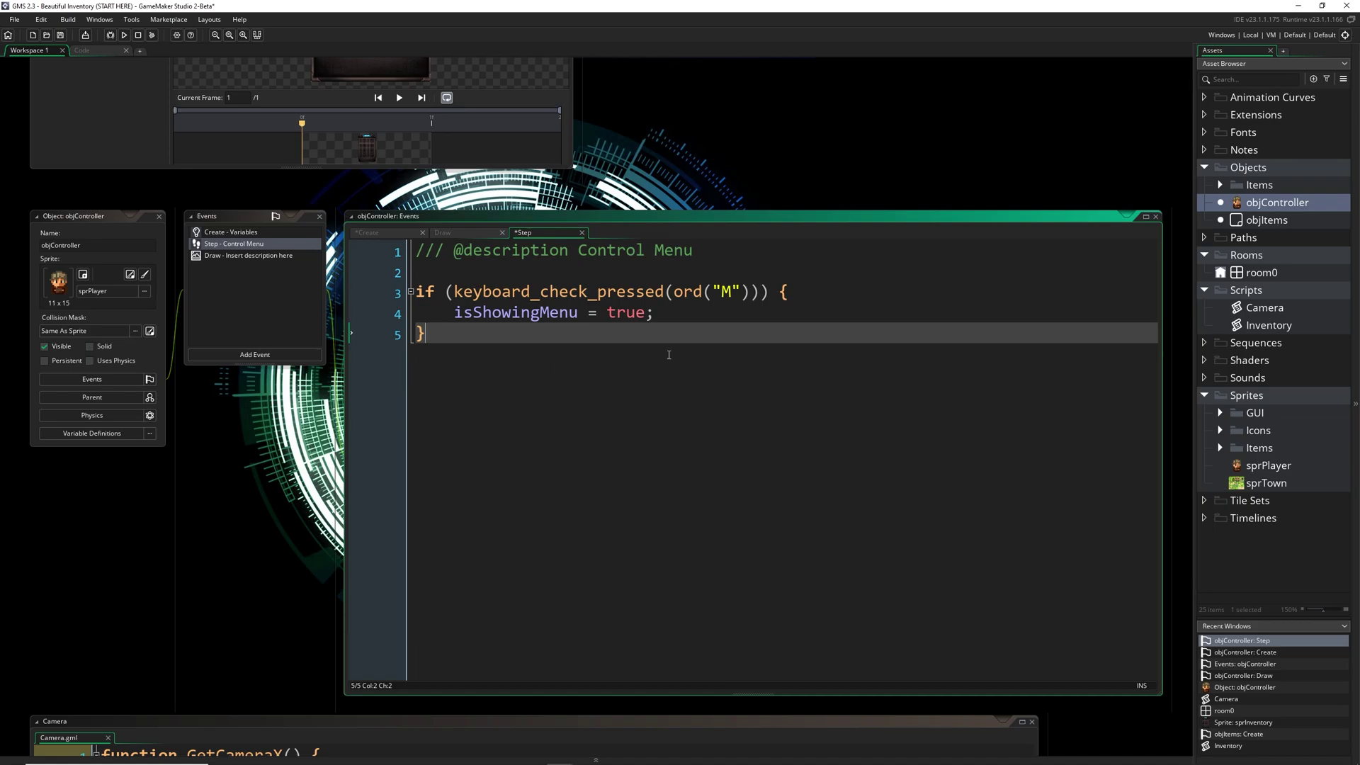
{"action": "left_click", "coordinate": [461, 234]}
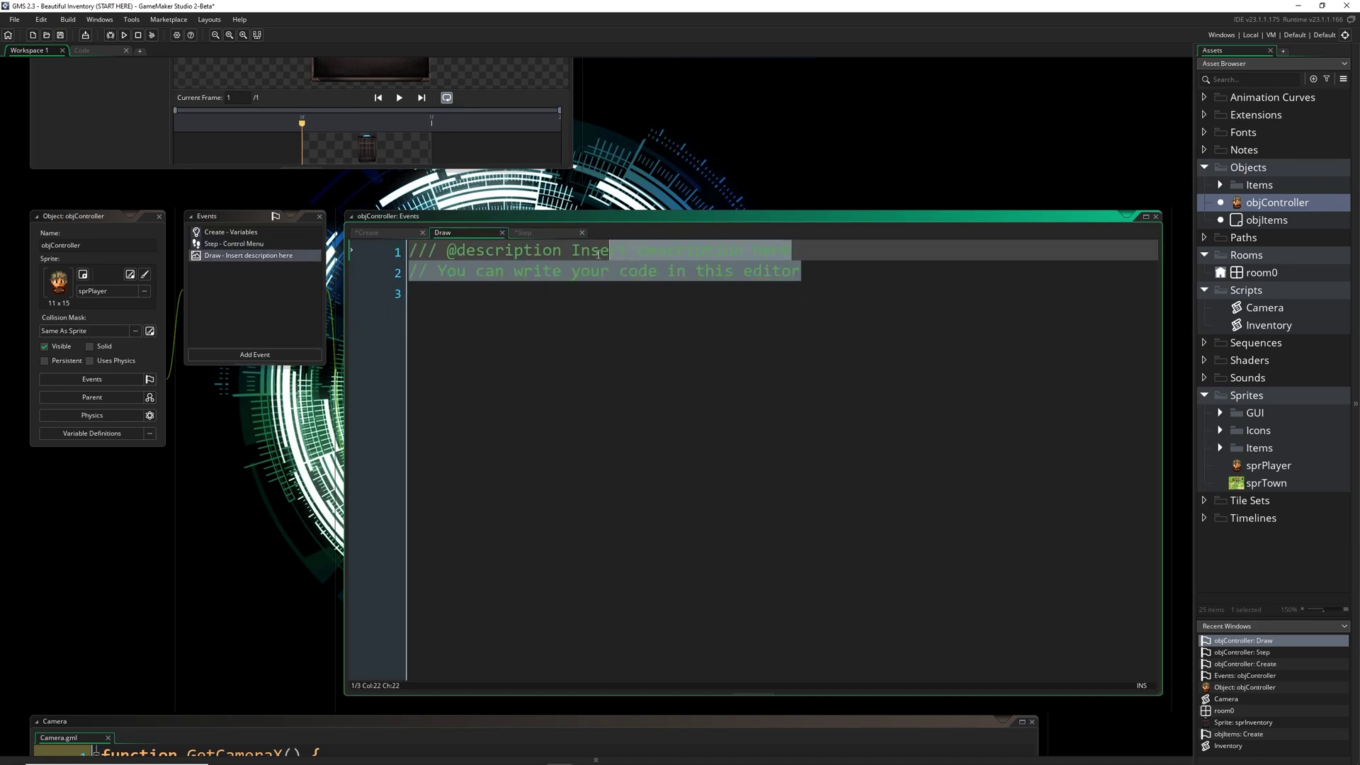
- Describe the Draw event as 'Draw The Menu' and add an empty if (isShowingMenu) { } block
{"action": "left_click_drag", "start_coordinate": [816, 275], "coordinate": [572, 251]}
{"action": "key", "text": "BackSpace"}
{"action": "type", "text": "Draw "}
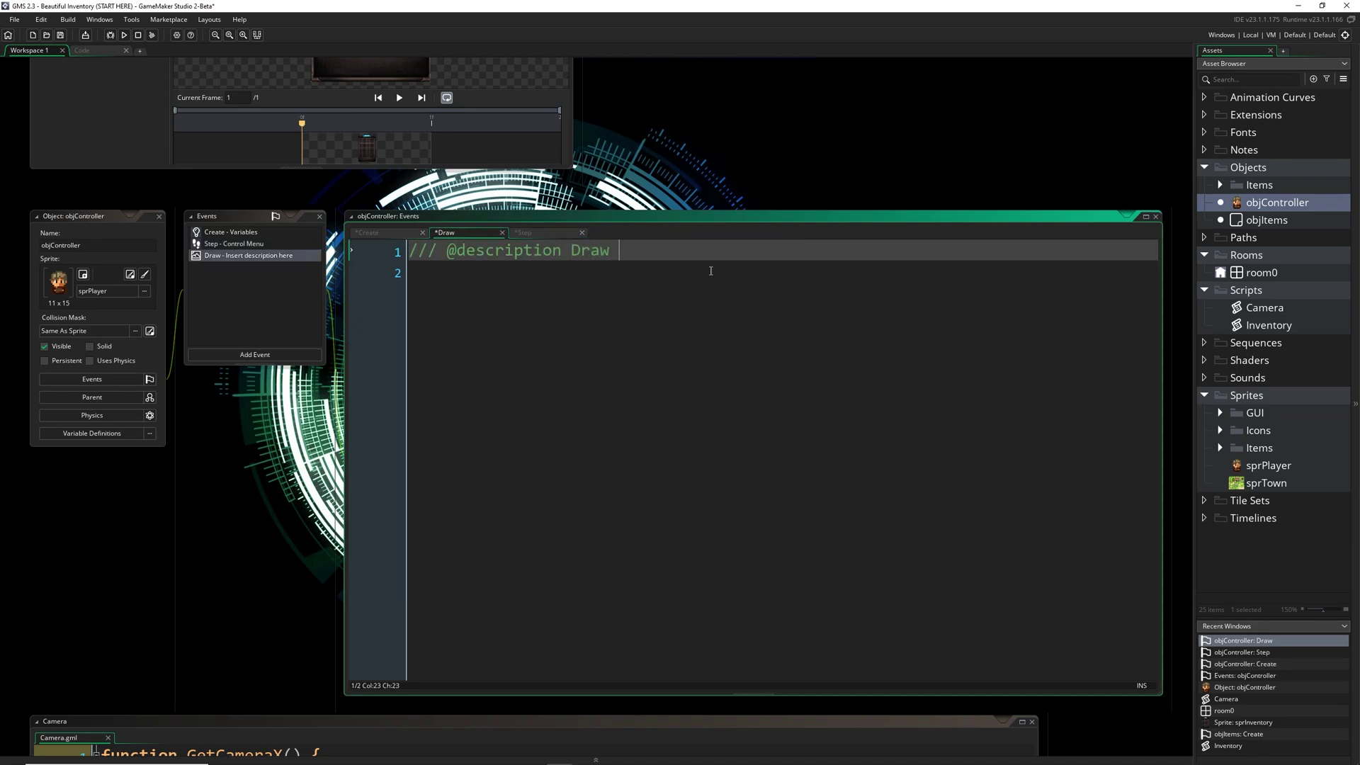
{"action": "type", "text": "The Menu"}
{"action": "key", "text": "Down"}
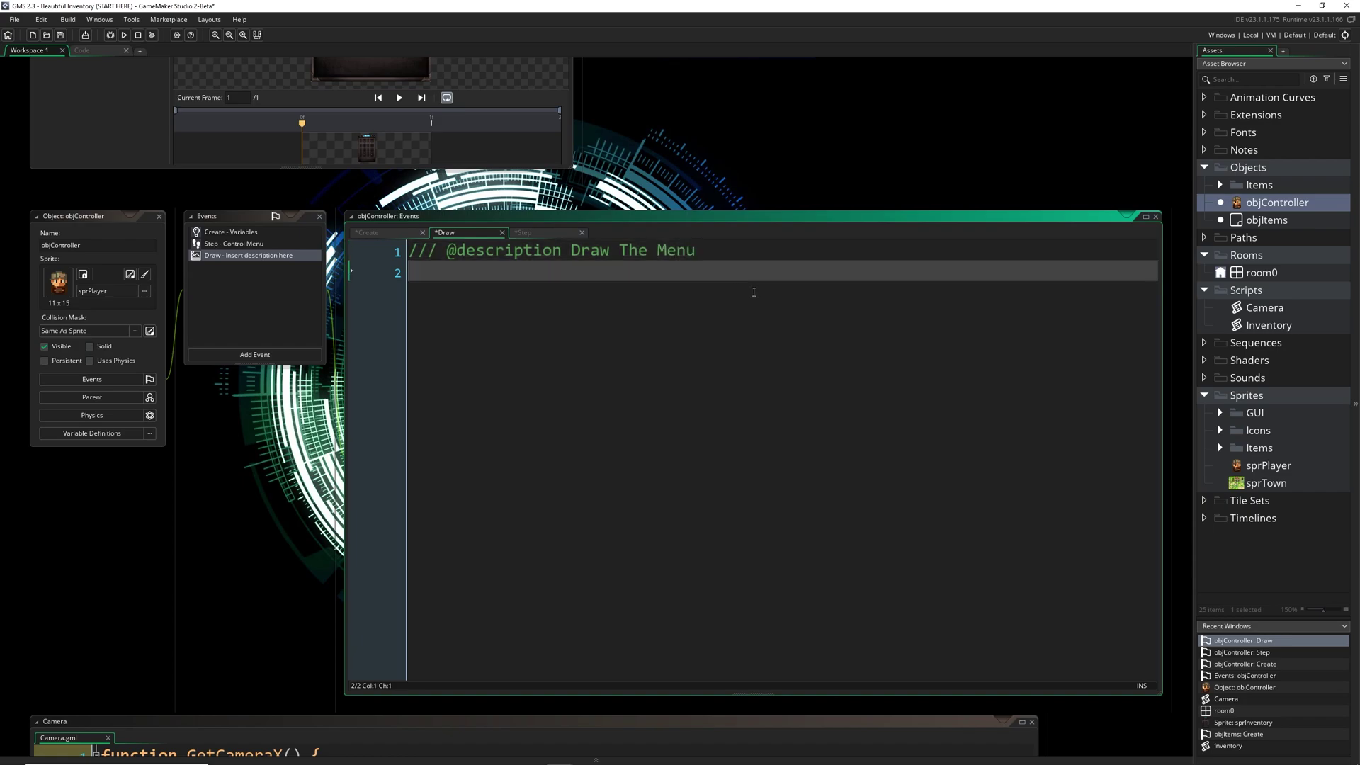
{"action": "type", "text": "if (isShowingMenu) {"}
{"action": "key", "text": "Return"}
{"action": "key", "text": "Return"}
{"action": "type", "text": "}"}
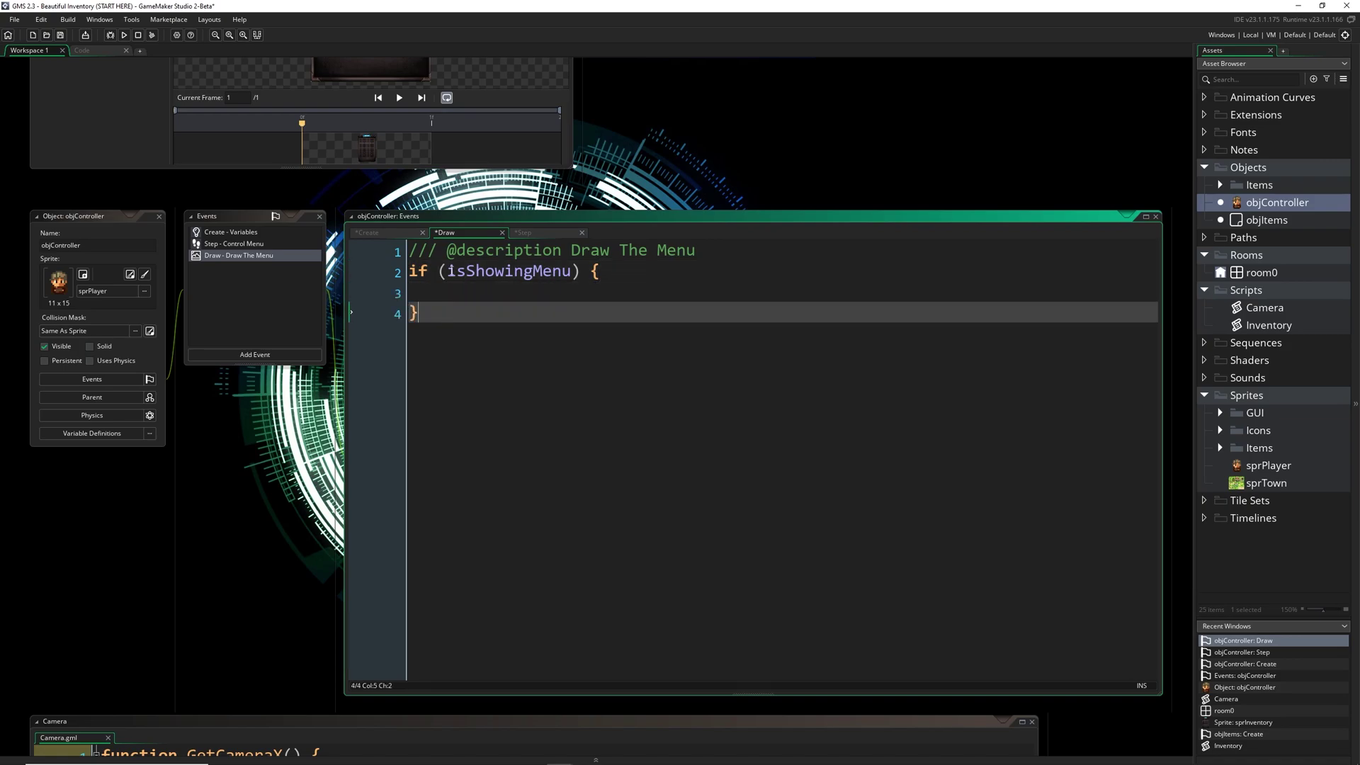
{"action": "key", "text": "Up"}
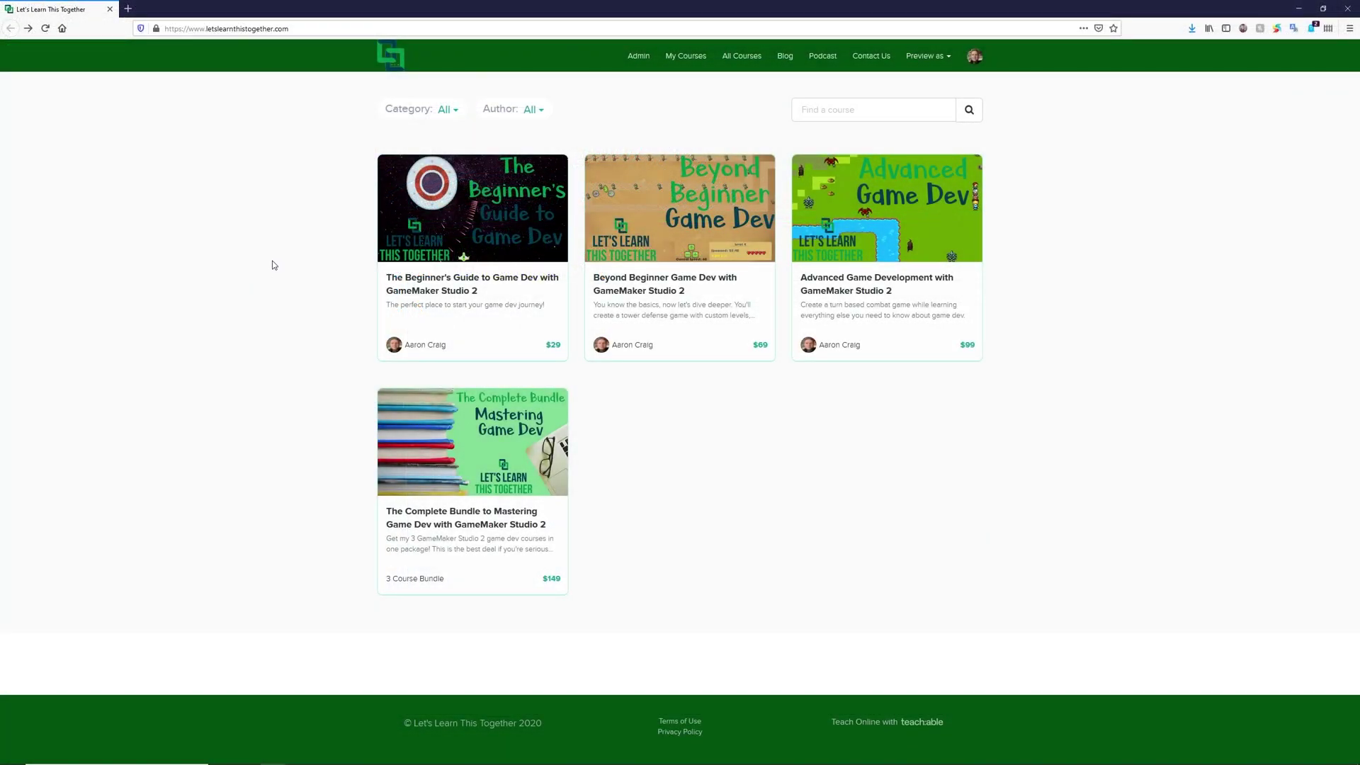
- Preview the Beginner's Guide and Beyond Beginner course pages, then open Advanced Game Development
{"action": "left_click", "coordinate": [431, 228]}
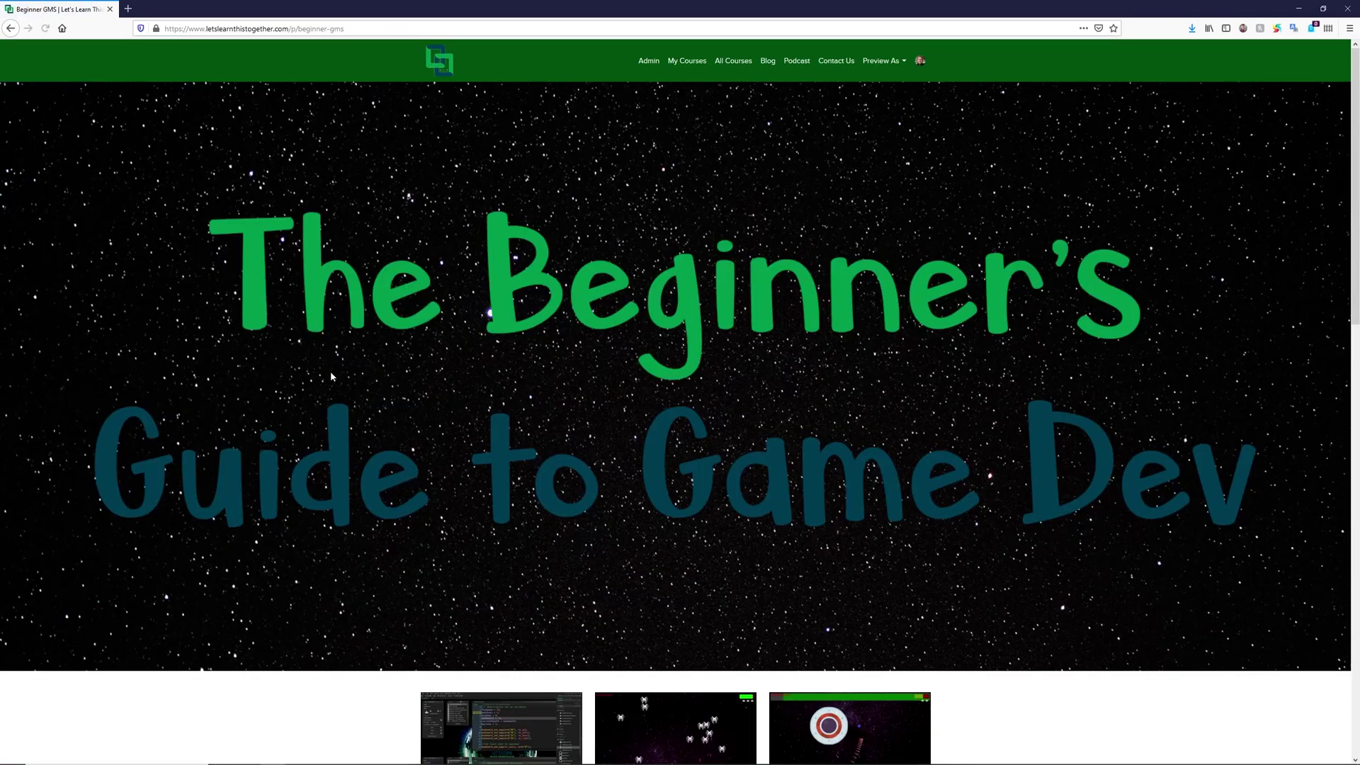
{"action": "scroll", "coordinate": [331, 370], "scroll_direction": "down", "scroll_amount": 2}
{"action": "scroll", "coordinate": [332, 375], "scroll_direction": "down", "scroll_amount": 1}
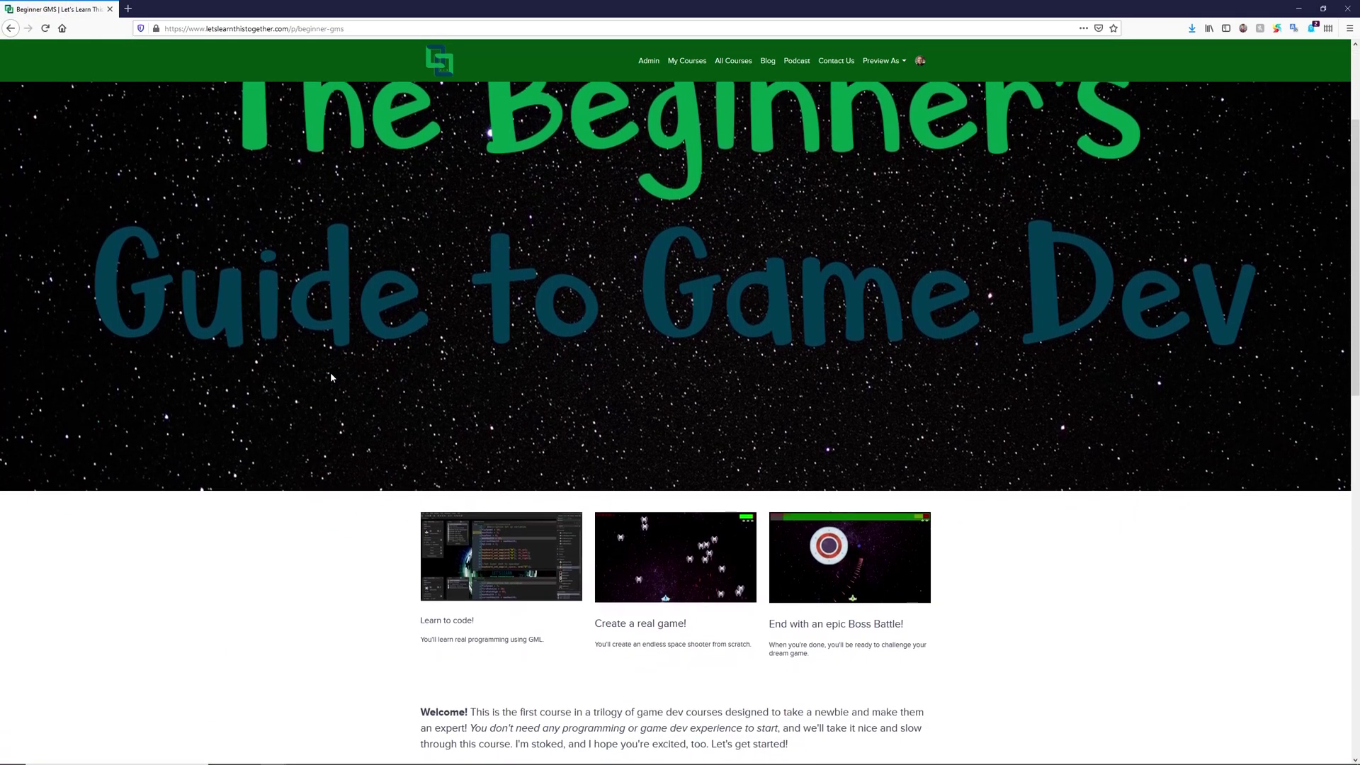
{"action": "scroll", "coordinate": [331, 376], "scroll_direction": "down", "scroll_amount": 1}
{"action": "scroll", "coordinate": [330, 377], "scroll_direction": "down", "scroll_amount": 1}
{"action": "scroll", "coordinate": [330, 377], "scroll_direction": "down", "scroll_amount": 1}
{"action": "scroll", "coordinate": [325, 378], "scroll_direction": "down", "scroll_amount": 1}
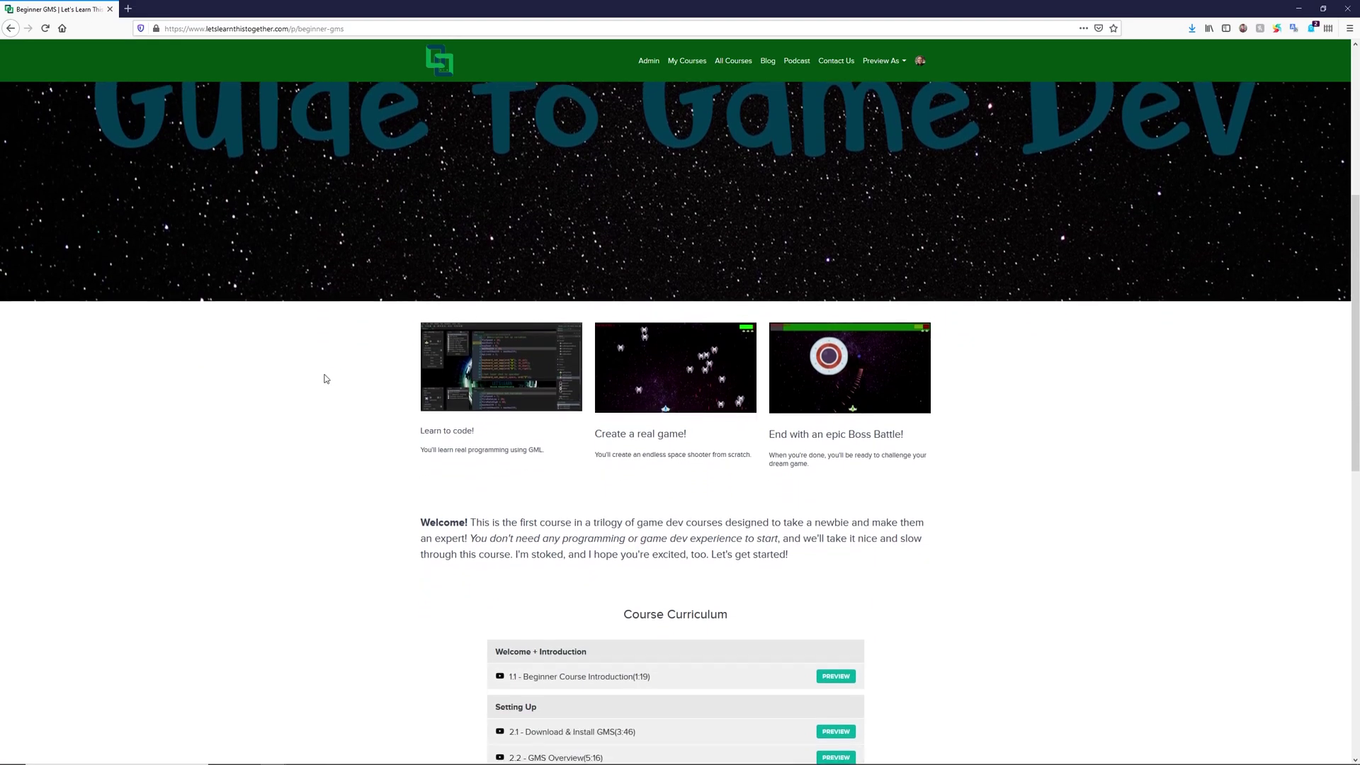
{"action": "scroll", "coordinate": [325, 379], "scroll_direction": "down", "scroll_amount": 1}
{"action": "key", "text": "alt+Left"}
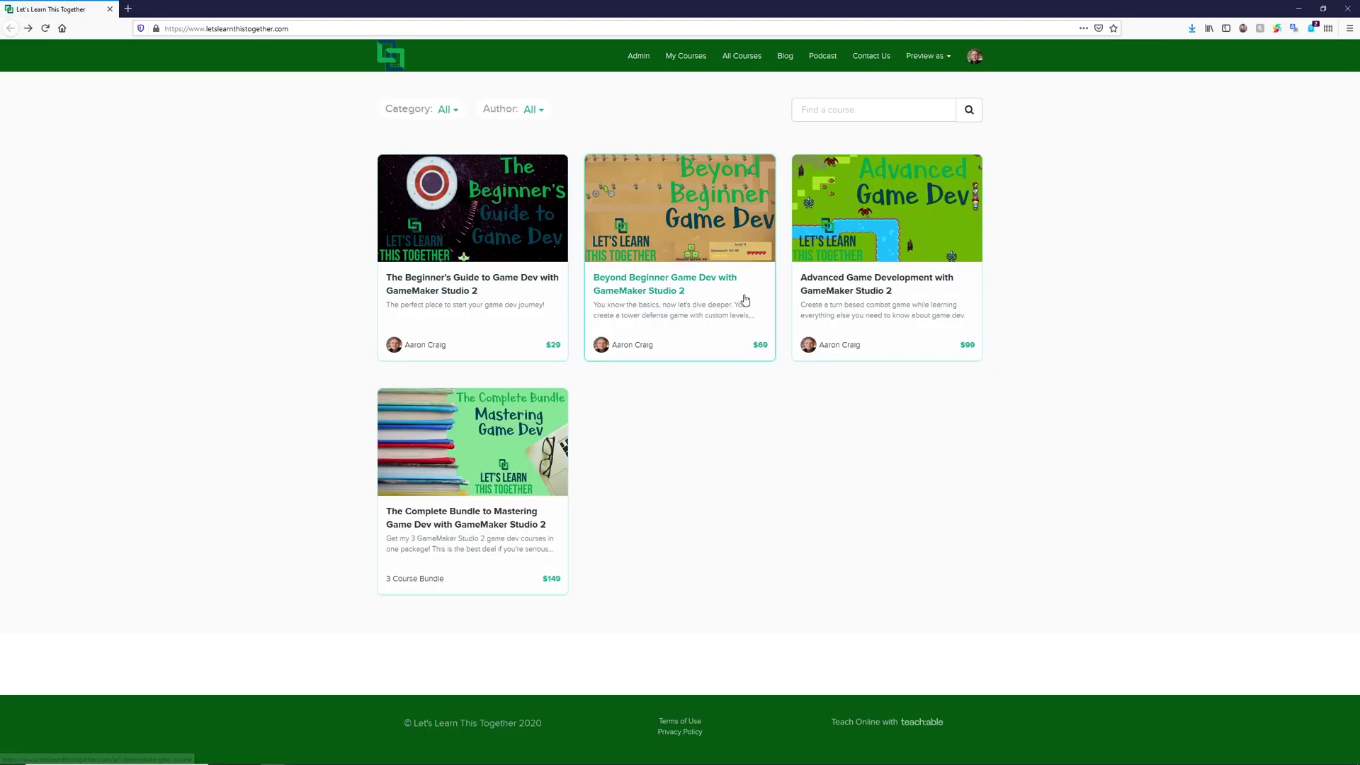
{"action": "left_click", "coordinate": [690, 255]}
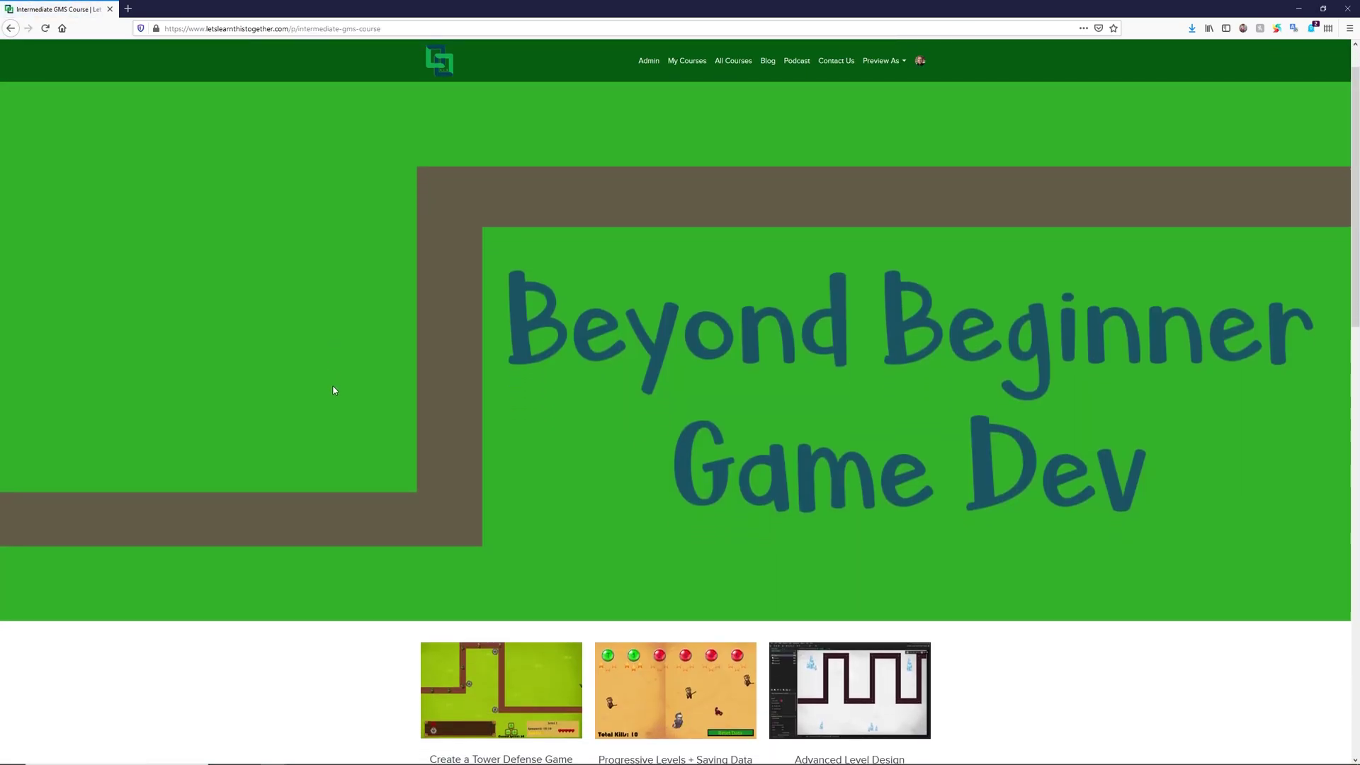
{"action": "scroll", "coordinate": [332, 390], "scroll_direction": "down", "scroll_amount": 2}
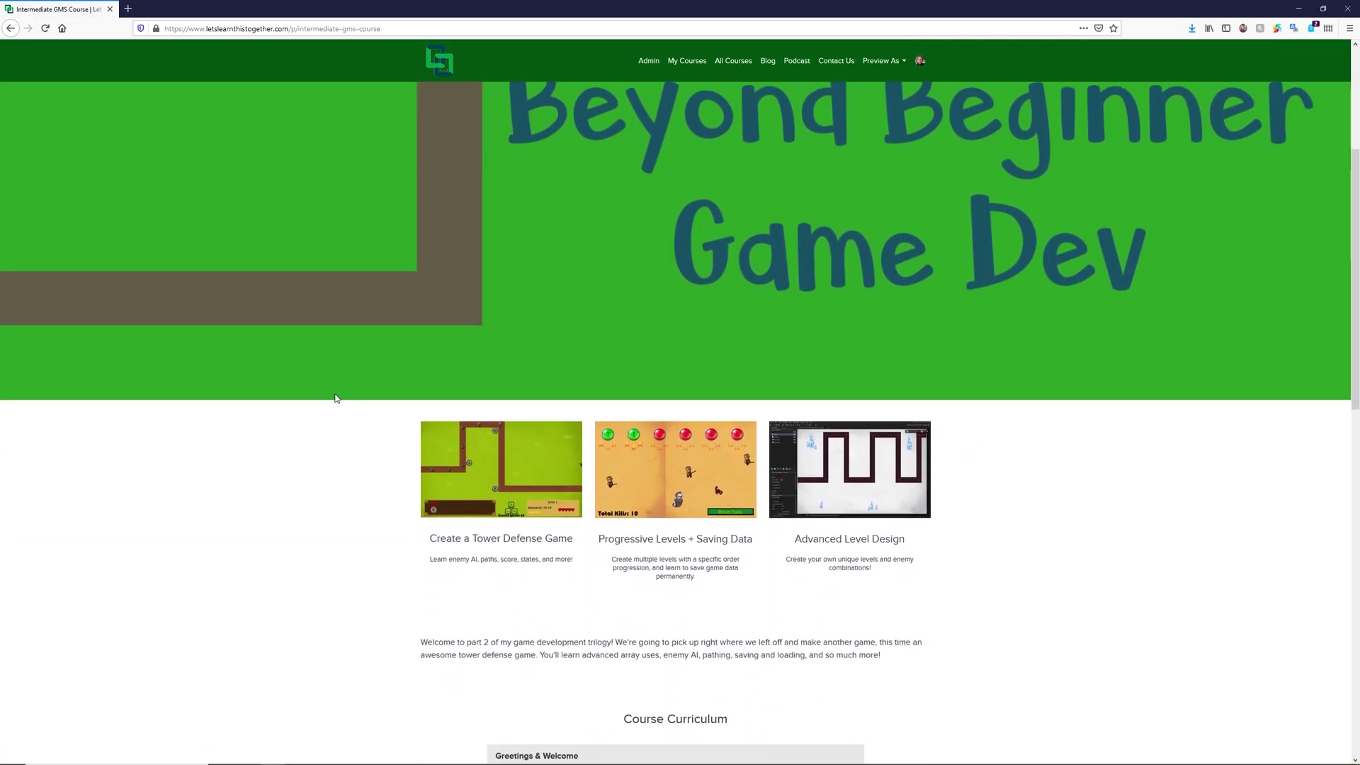
{"action": "scroll", "coordinate": [335, 399], "scroll_direction": "down", "scroll_amount": 3}
{"action": "key", "text": "alt+Left"}
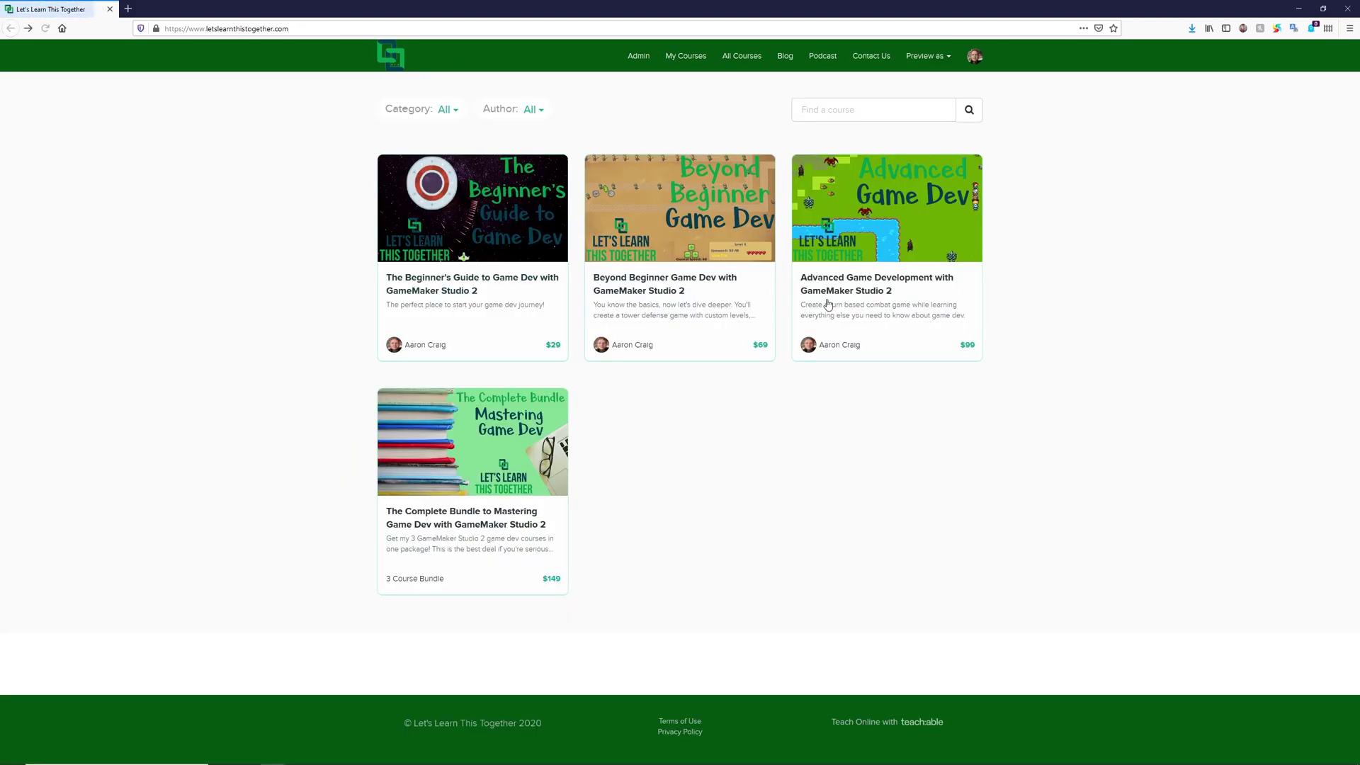
{"action": "left_click", "coordinate": [827, 305]}
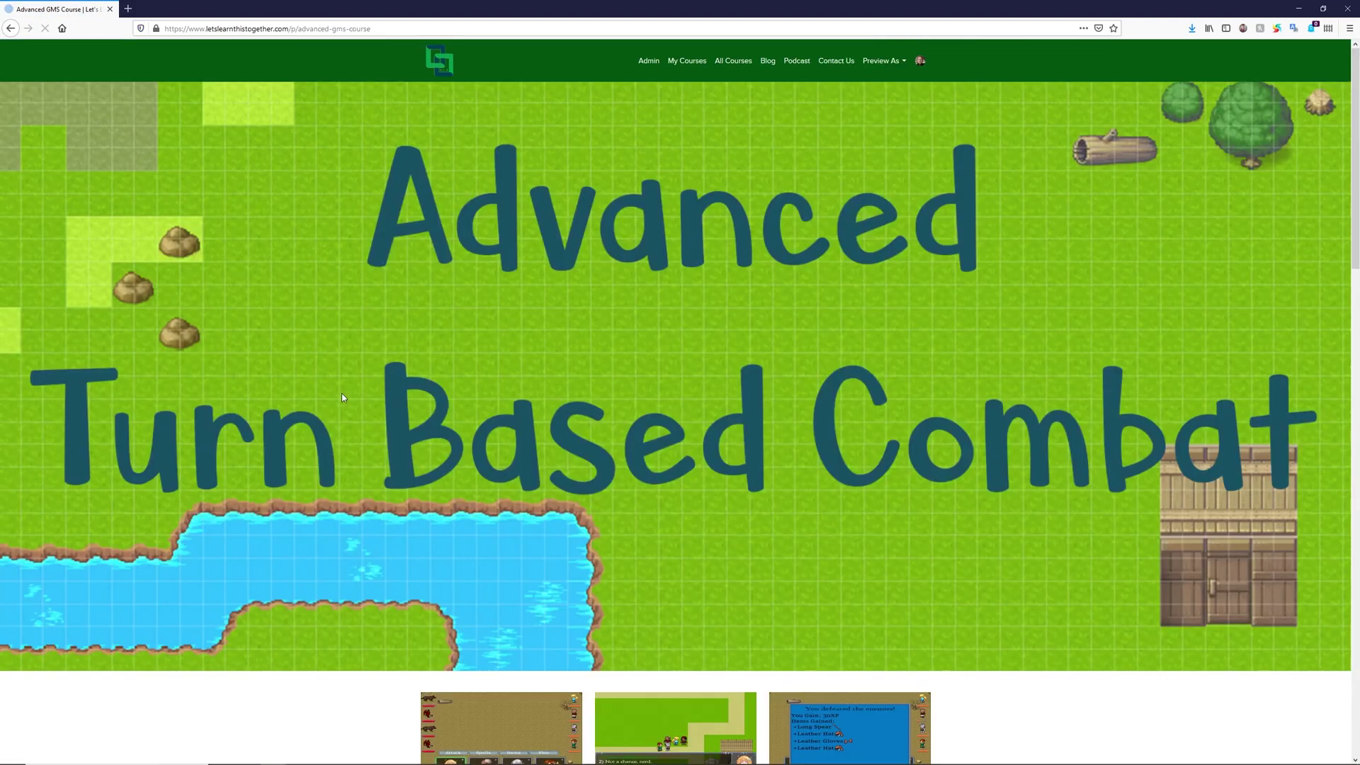
{"action": "scroll", "coordinate": [332, 406], "scroll_direction": "down", "scroll_amount": 2}
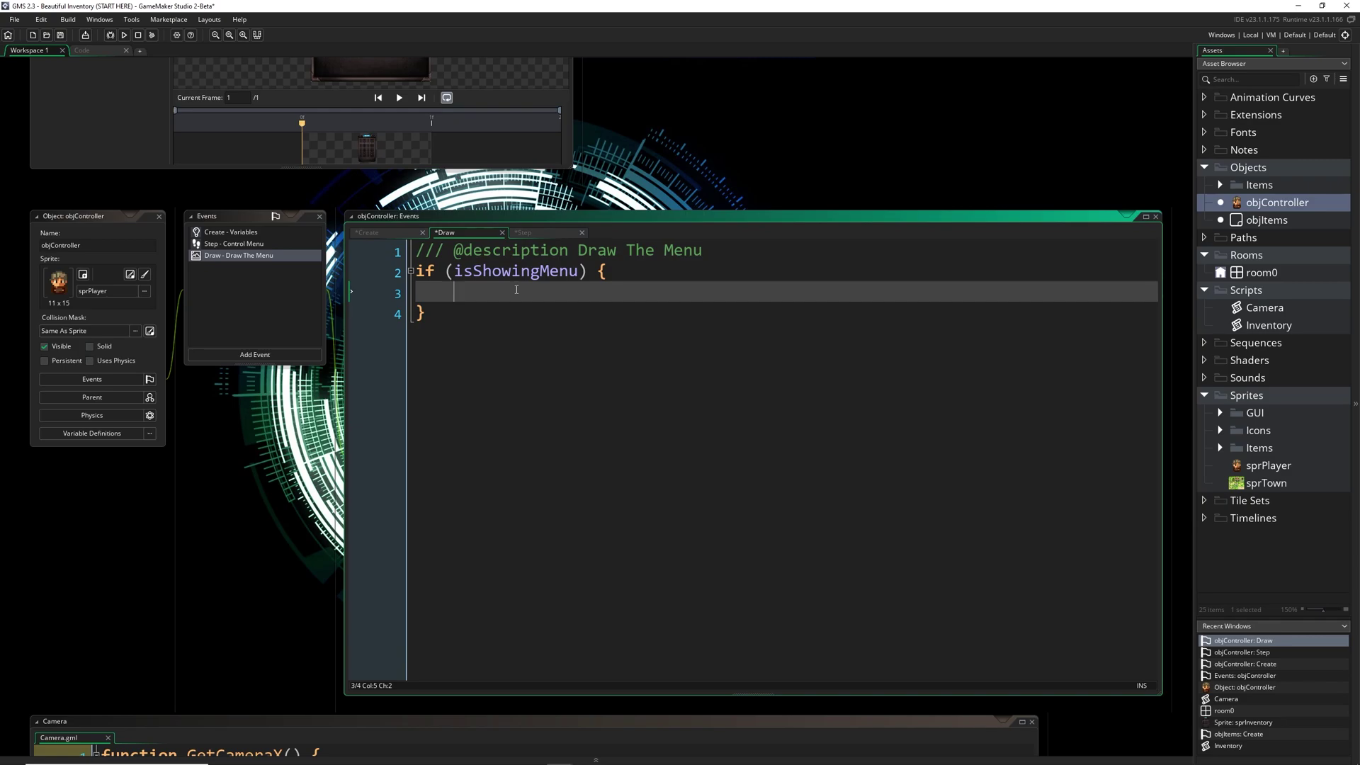
{"action": "type", "text": "//Pause"}
{"action": "type", "text": "de the game"}
- Under the Pause comment, set the draw colour to black and the alpha to .75
{"action": "left_click", "coordinate": [516, 291]}
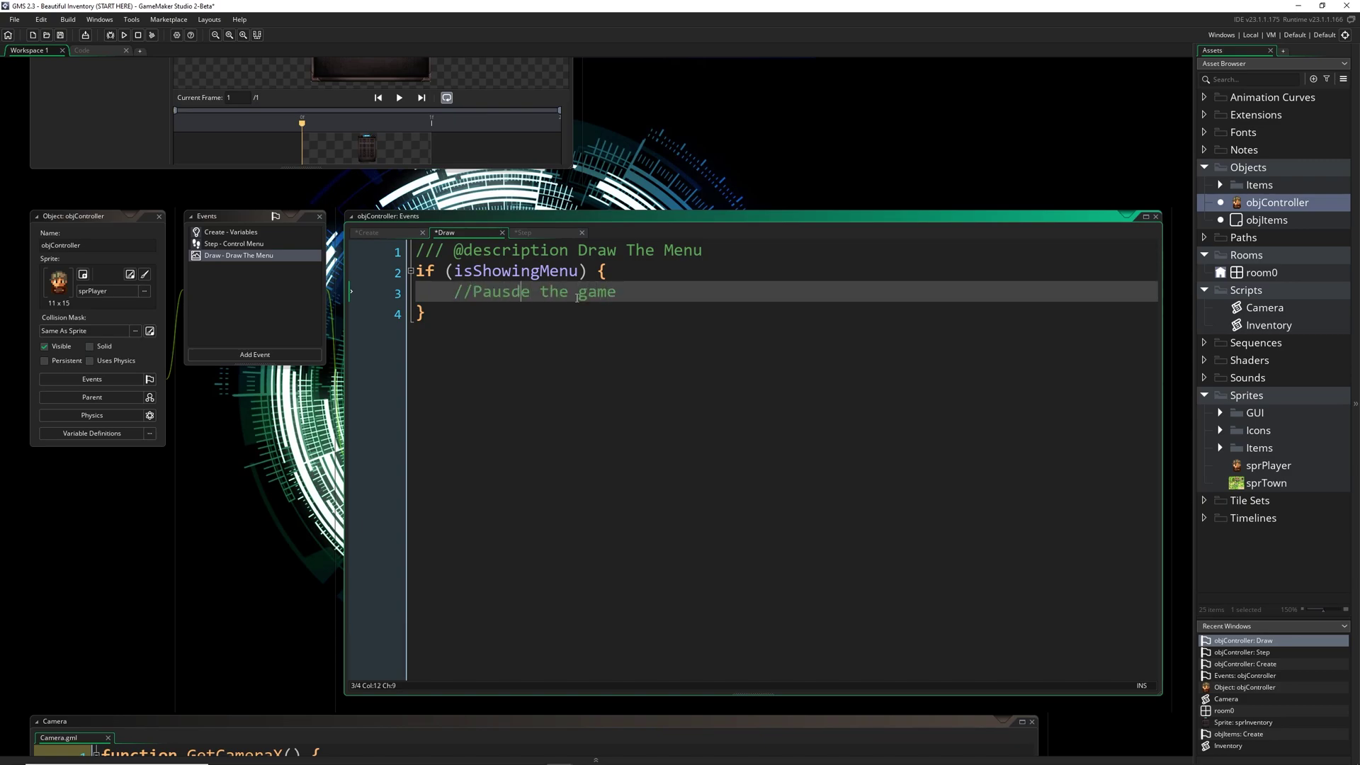
{"action": "left_click", "coordinate": [531, 233]}
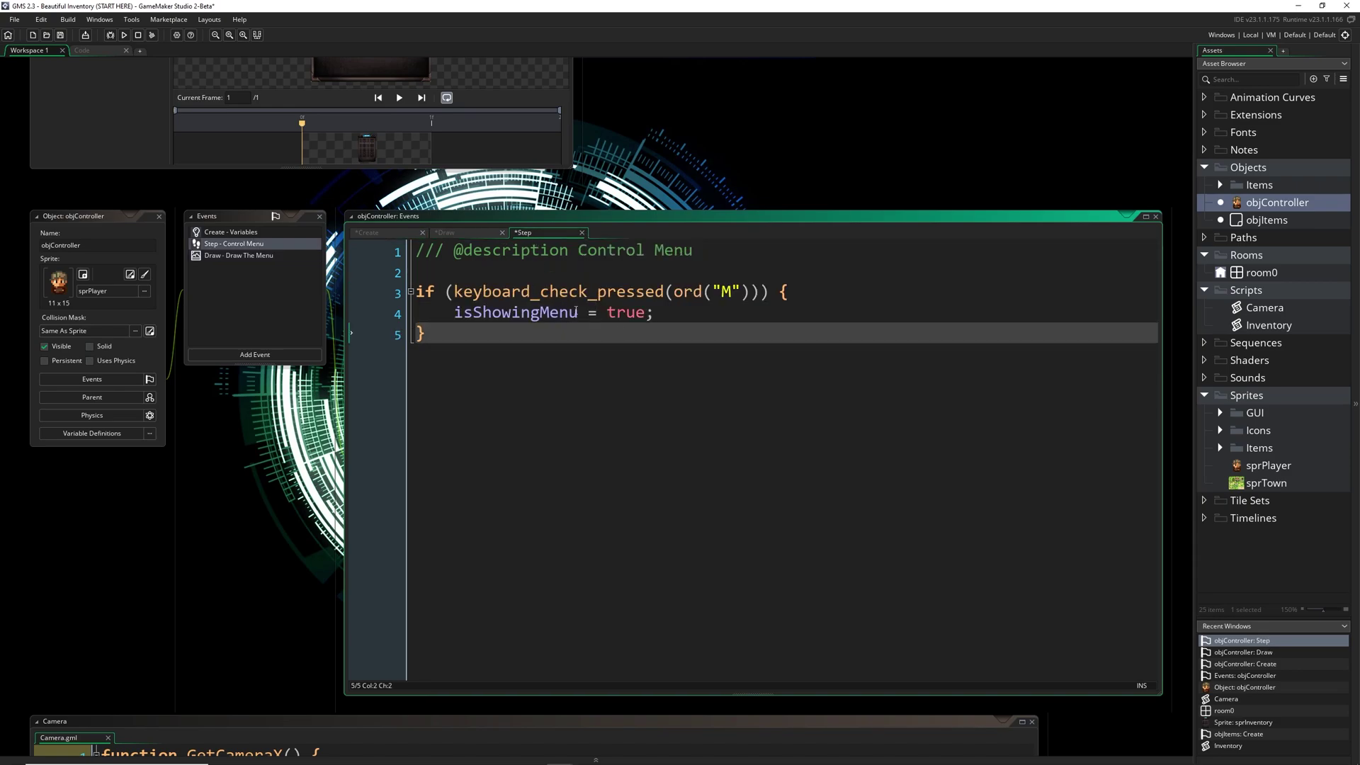
{"action": "left_click", "coordinate": [447, 233]}
{"action": "key", "text": "Return"}
{"action": "type", "text": "draw_set_c"}
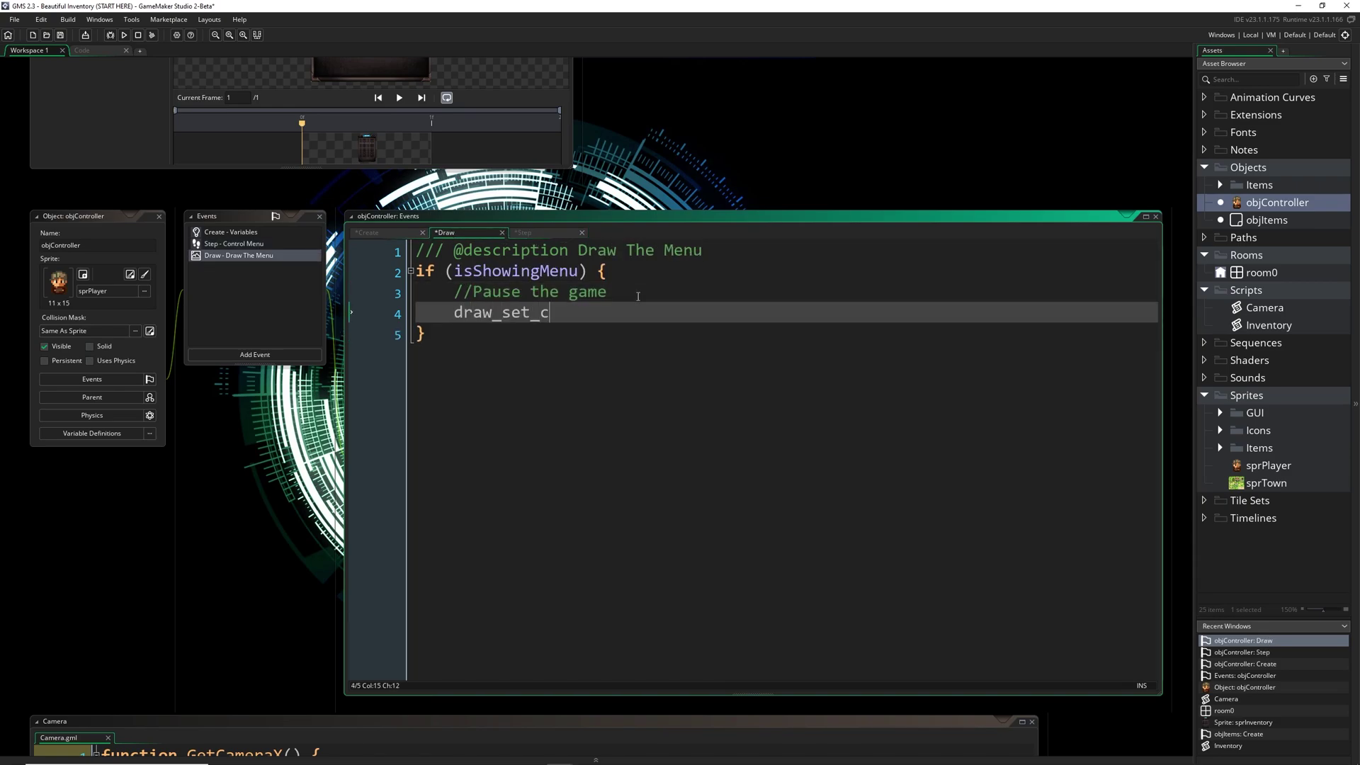
{"action": "type", "text": "olor("}
{"action": "type", "text": "c_black);"}
{"action": "key", "text": "Return"}
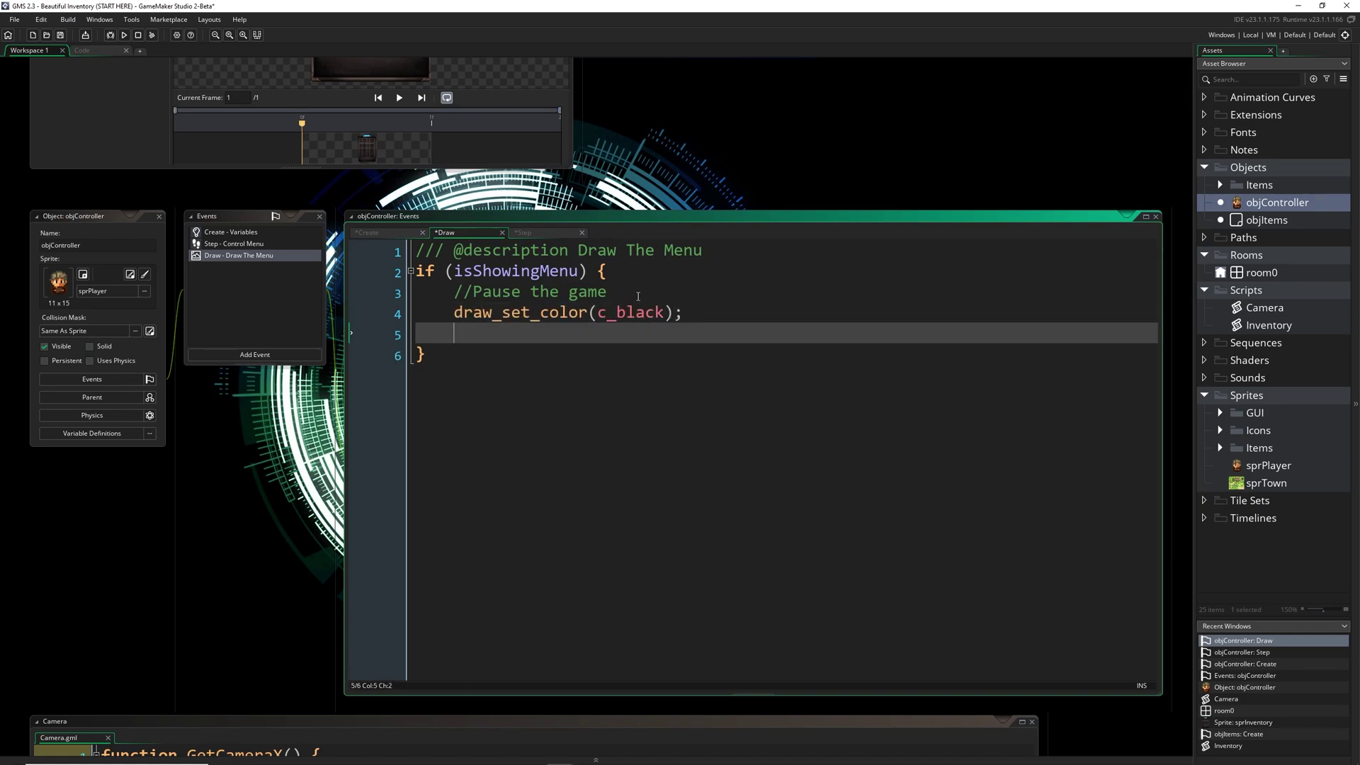
{"action": "type", "text": "draw_ste"}
{"action": "key", "text": "BackSpace"}
{"action": "key", "text": "BackSpace"}
{"action": "type", "text": "et"}
{"action": "type", "text": "_alpha(.75)"}
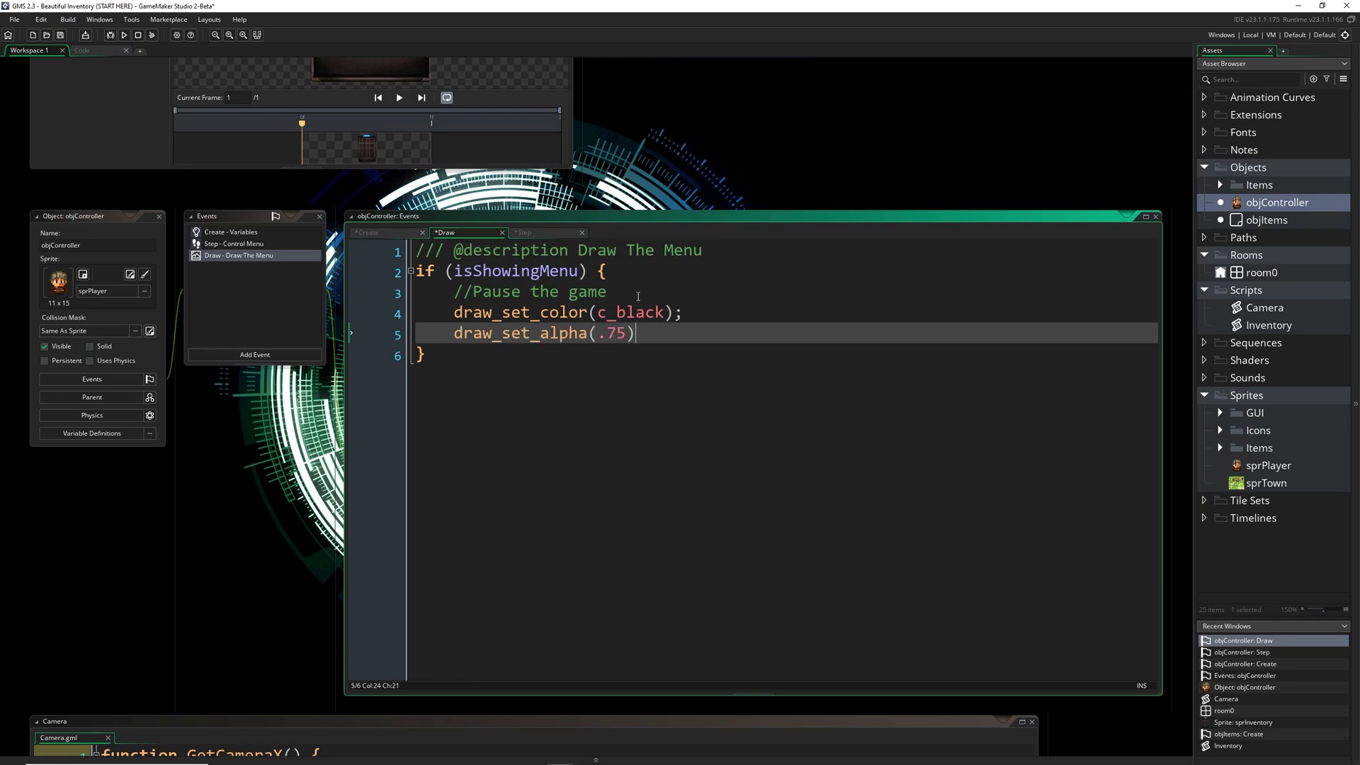
{"action": "type", "text": ";"}
{"action": "key", "text": "Return"}
{"action": "type", "text": "draw"}
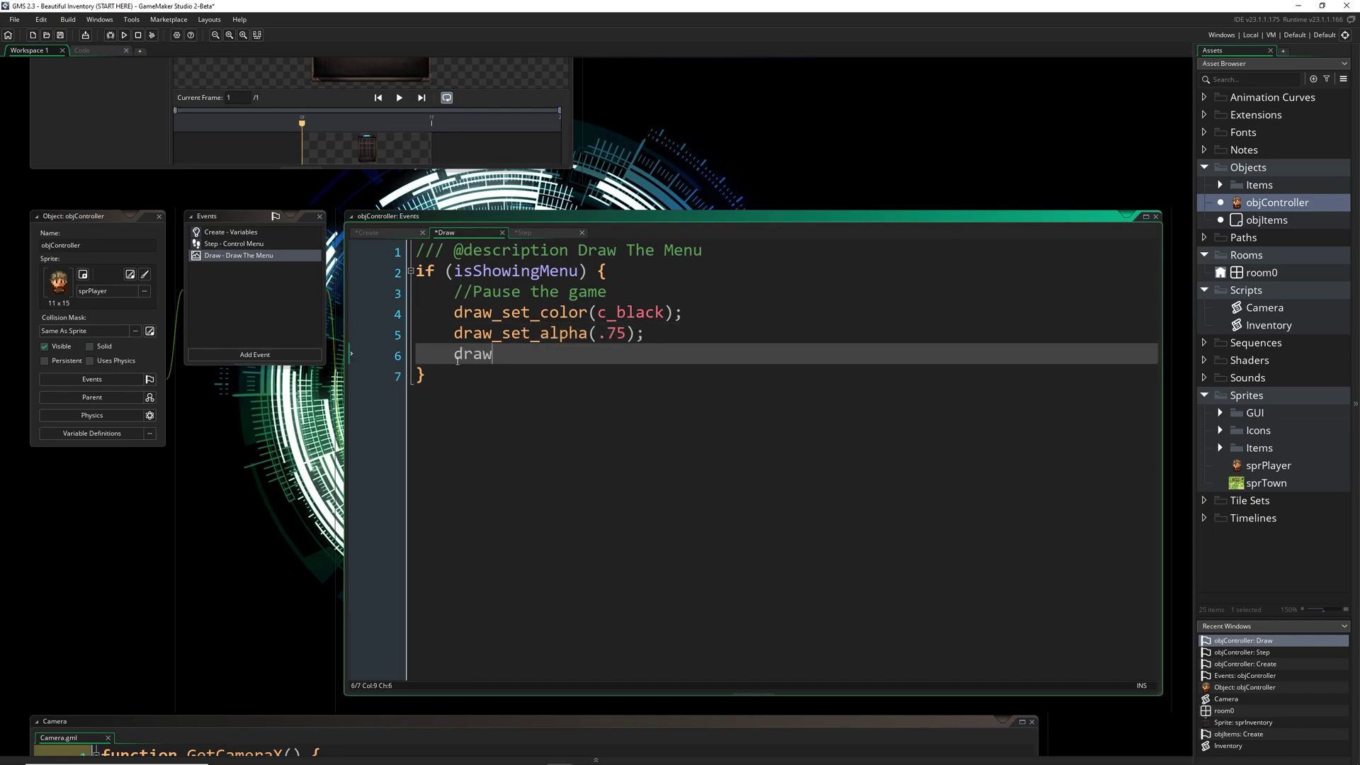
{"action": "type", "text": "_rectangle("}
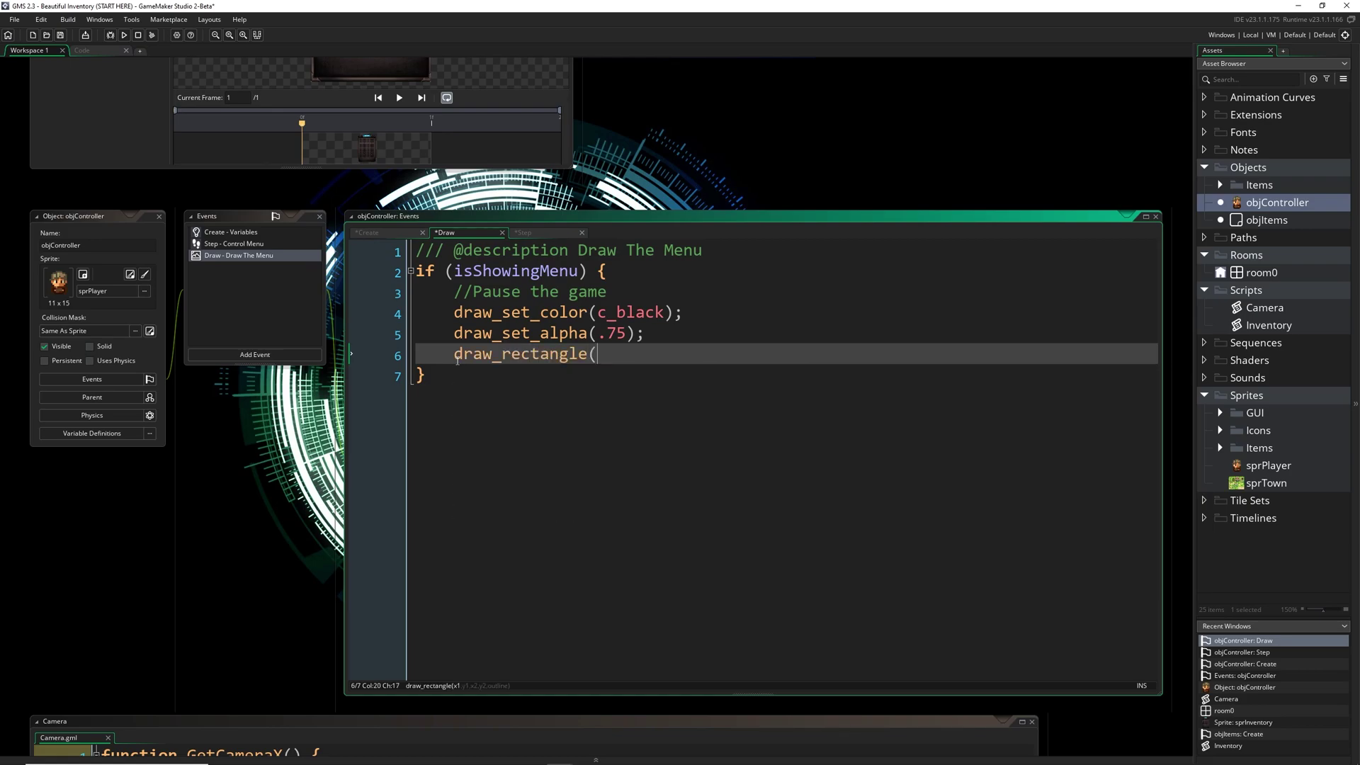
{"action": "type", "text": "0, 0, room_"}
{"action": "type", "text": "width, rom_"}
- Draw a full-room rectangle (0, 0, room_width, room_height, false) and add a //Back of the inventory comment
{"action": "key", "text": "BackSpace"}
{"action": "key", "text": "BackSpace"}
{"action": "type", "text": "o"}
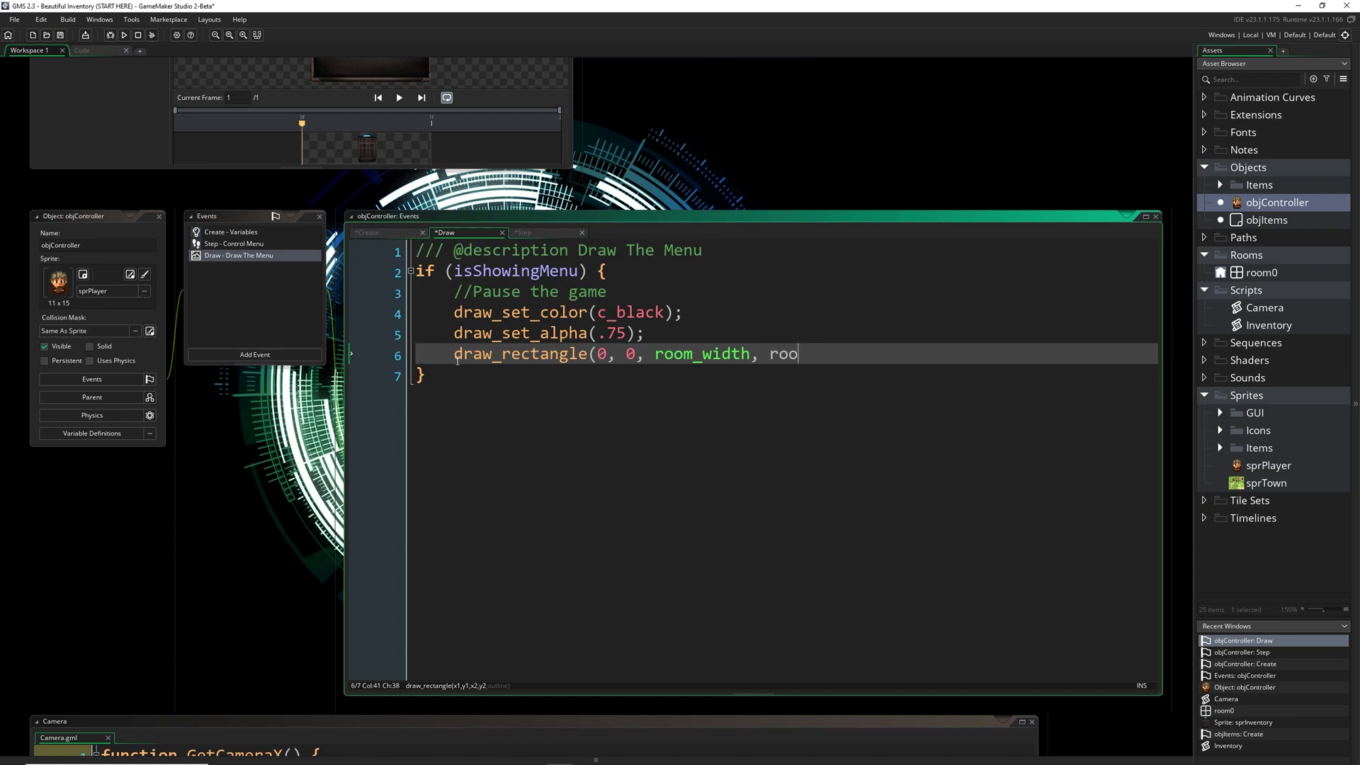
{"action": "type", "text": "m_height, t"}
{"action": "type", "text": "ru"}
{"action": "key", "text": "BackSpace"}
{"action": "key", "text": "BackSpace"}
{"action": "key", "text": "BackSpace"}
{"action": "type", "text": "false);"}
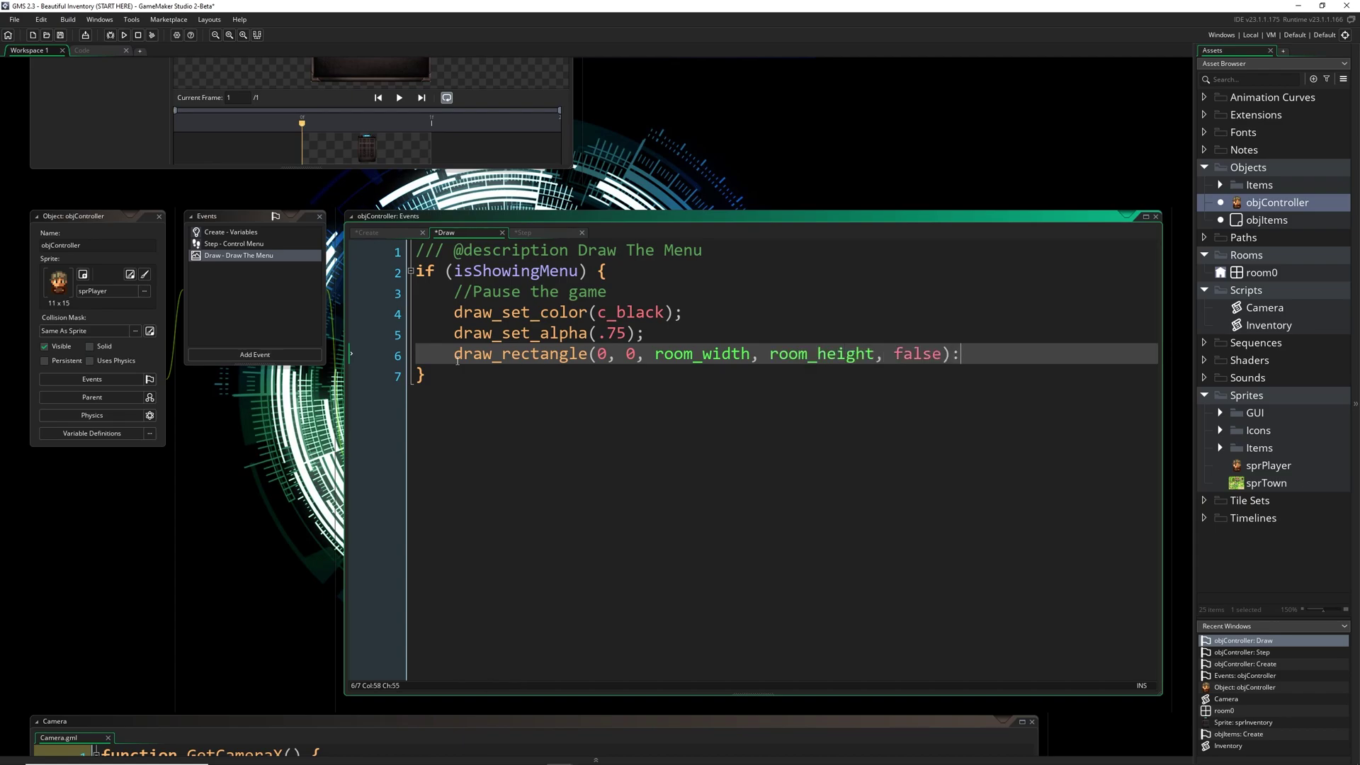
{"action": "key", "text": "Return"}
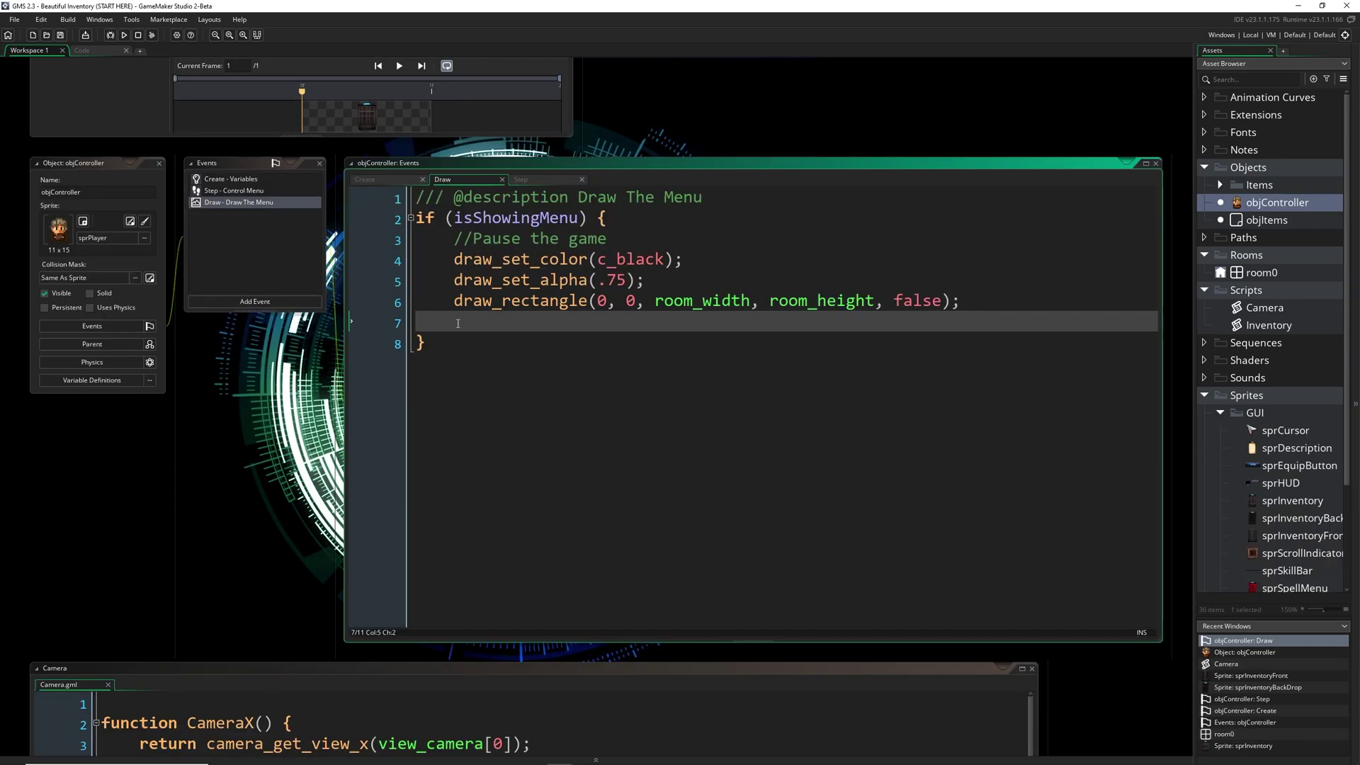
{"action": "key", "text": "Return"}
{"action": "type", "text": "//"}
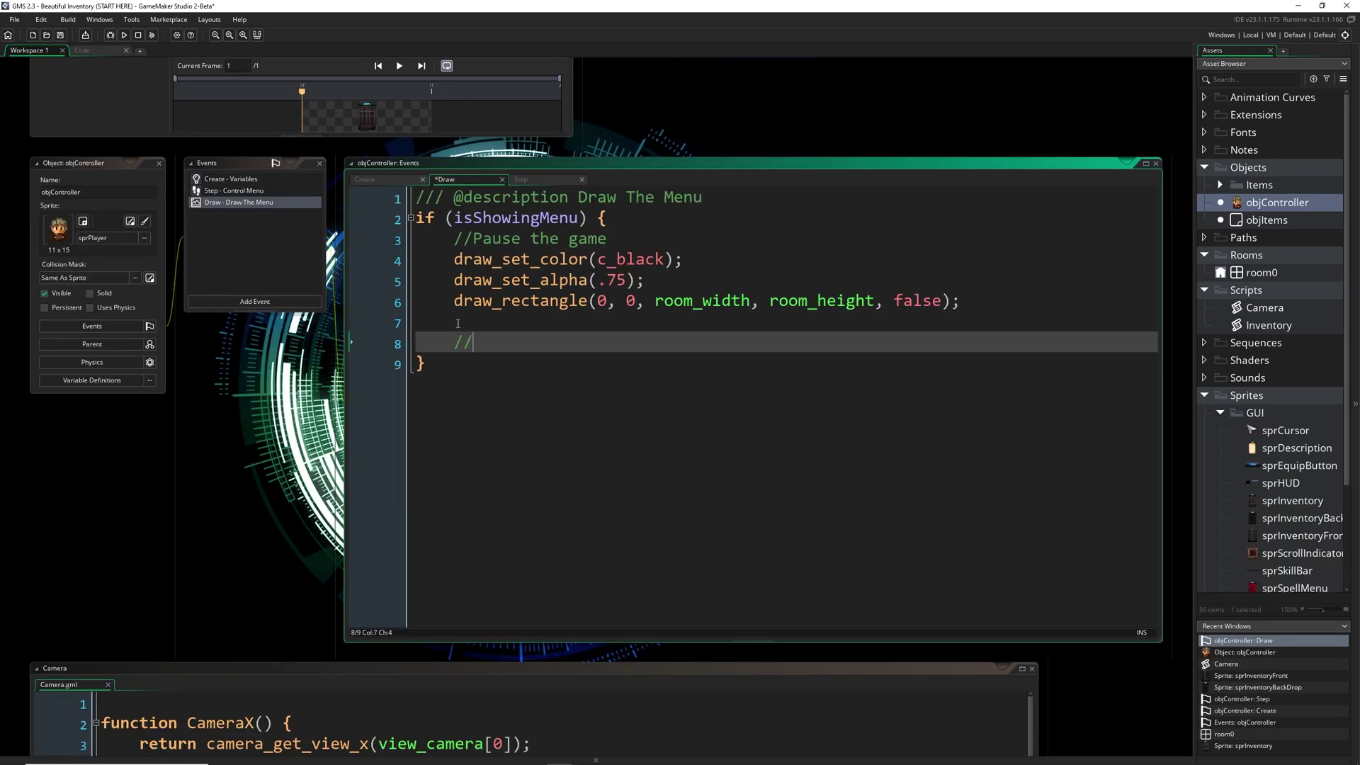
{"action": "type", "text": "Back"}
{"action": "type", "text": " of the inventory"}
{"action": "key", "text": "Return"}
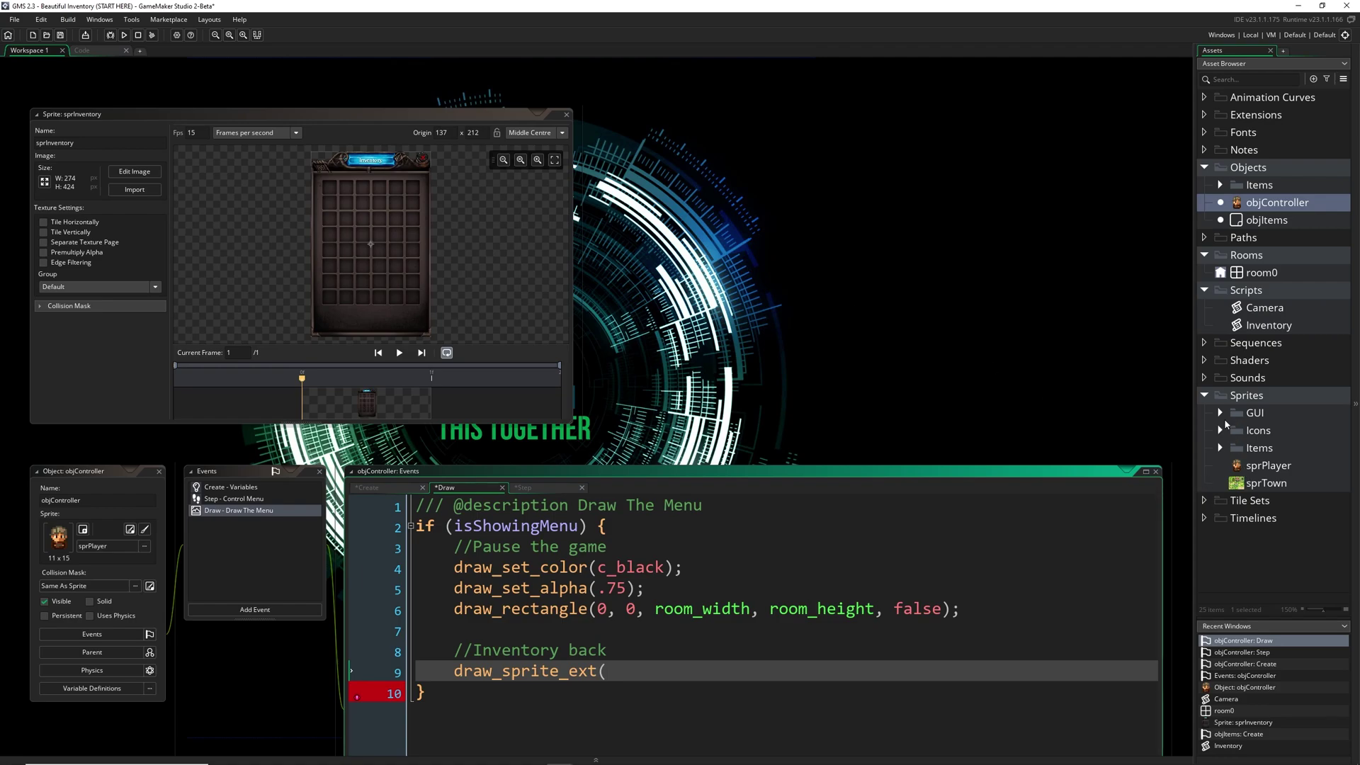
- Open sprInventoryFront and sprInventoryBackDrop from Sprites > GUI and zoom the front sprite to fit
{"action": "left_click", "coordinate": [1221, 413]}
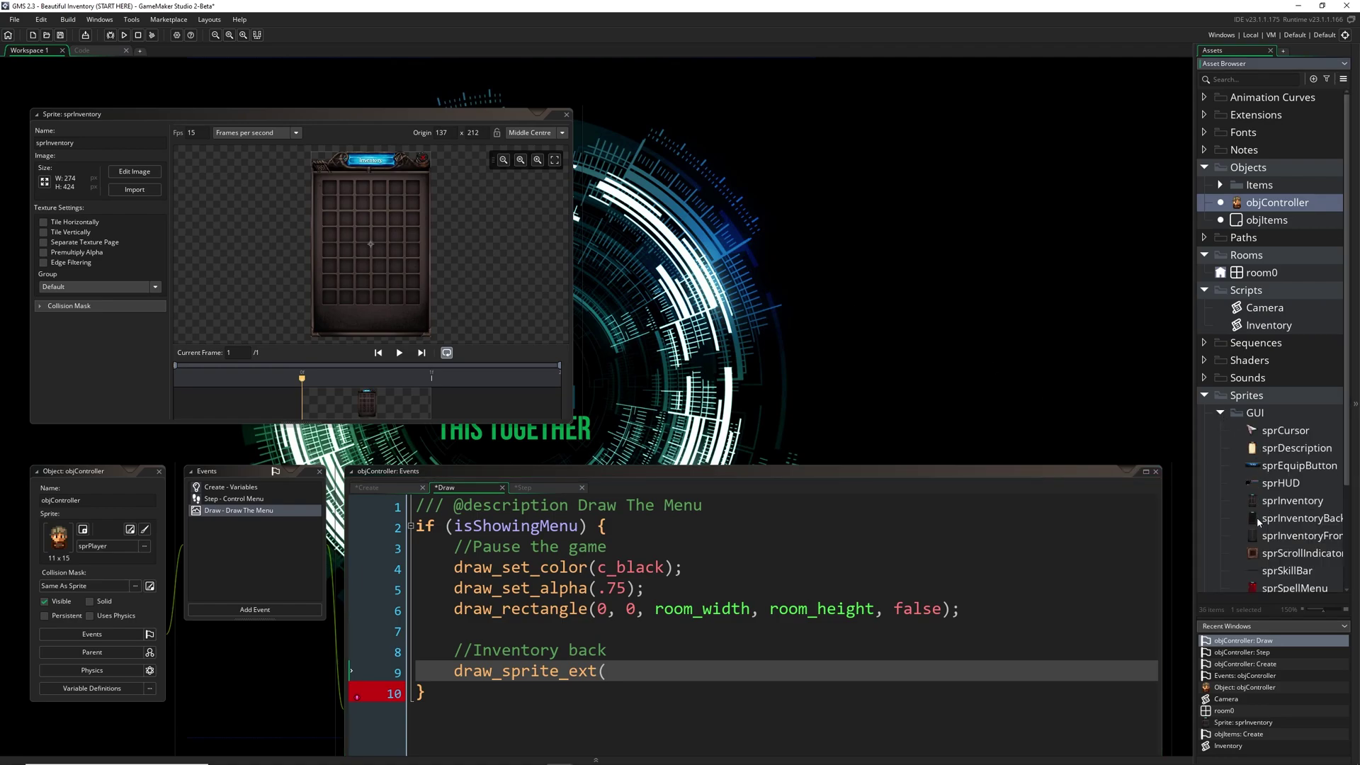
{"action": "double_click", "coordinate": [1285, 535]}
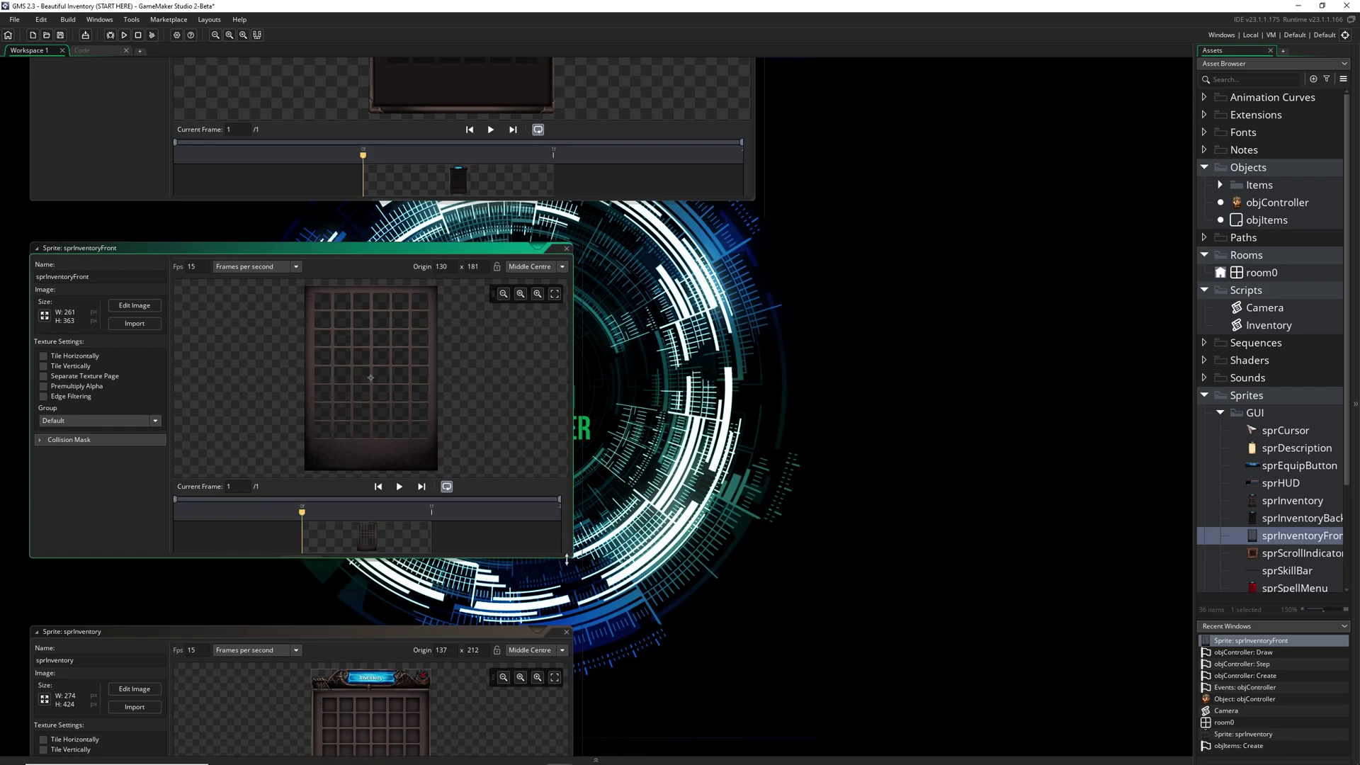
{"action": "double_click", "coordinate": [1286, 518]}
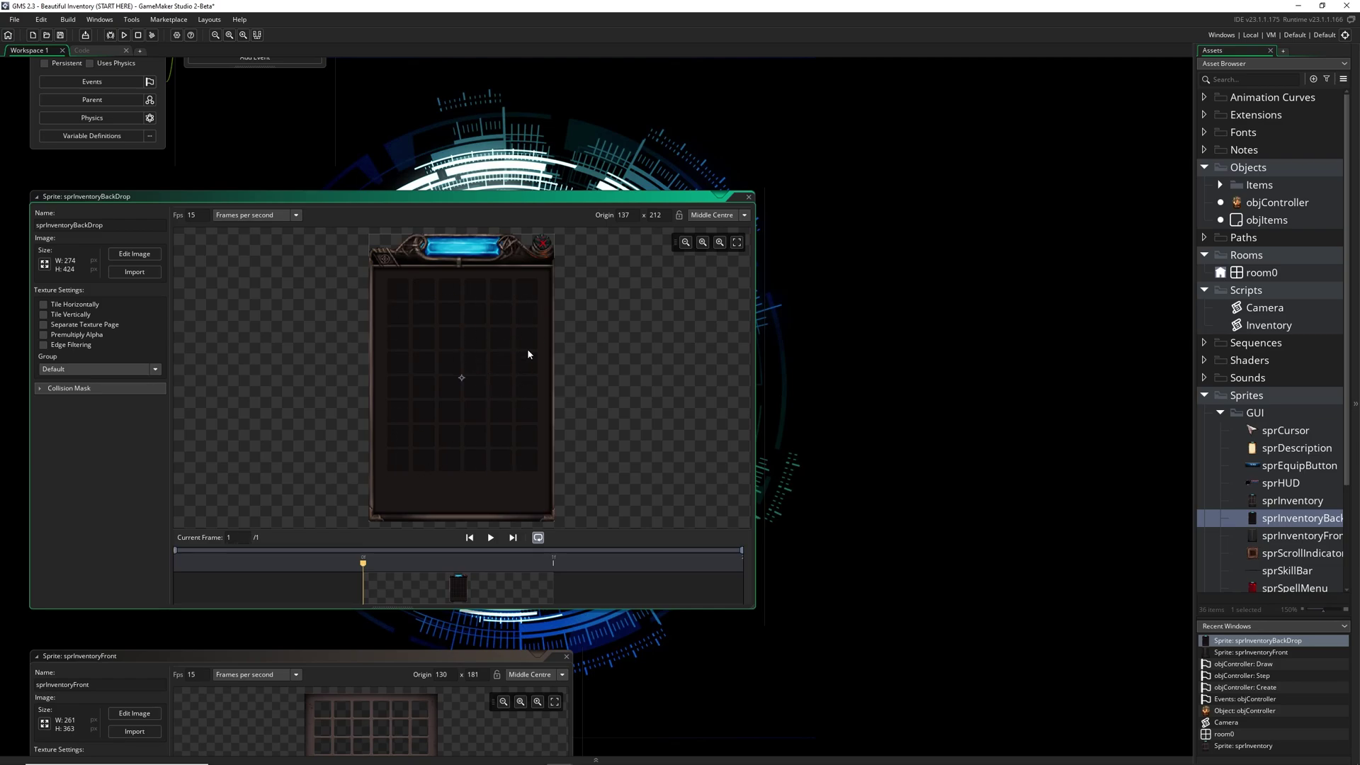
{"action": "scroll", "coordinate": [855, 460], "scroll_direction": "down", "scroll_amount": 3}
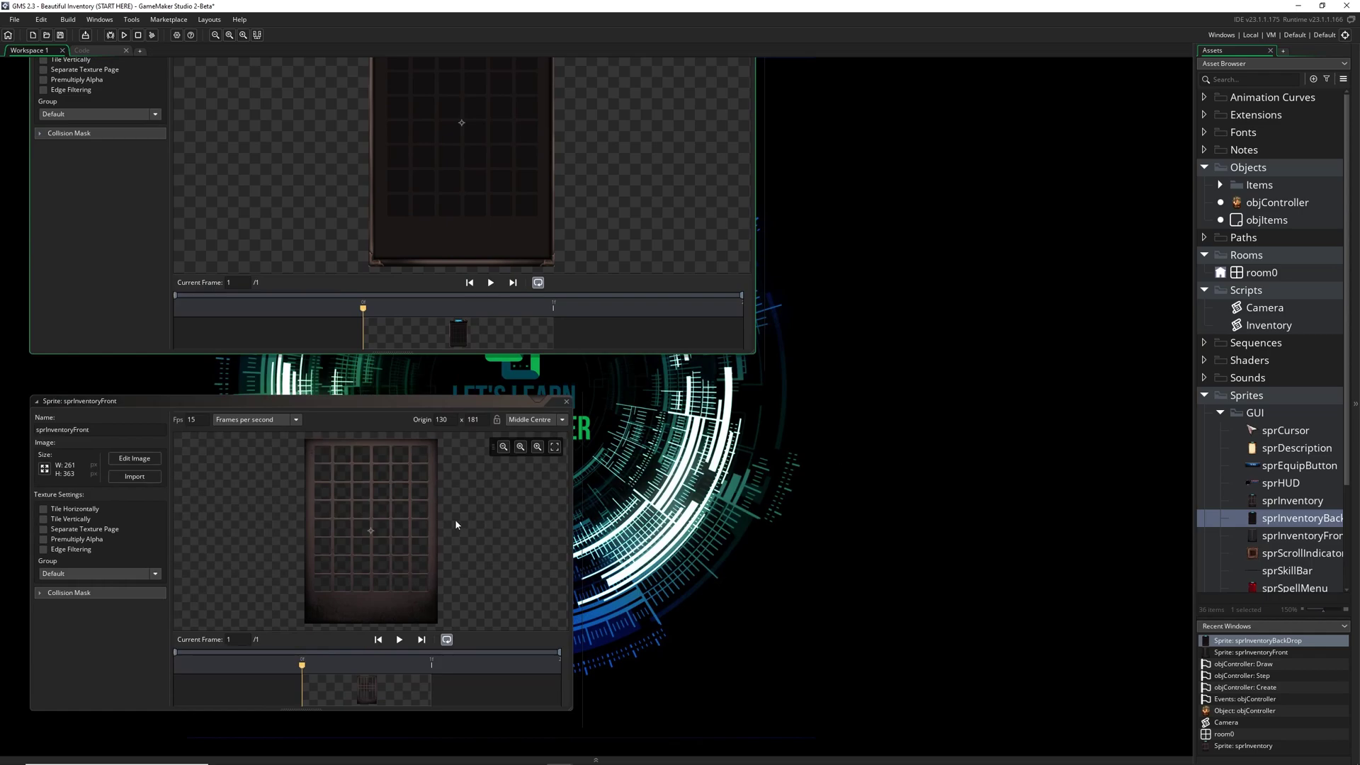
{"action": "scroll", "coordinate": [745, 514], "scroll_direction": "up", "scroll_amount": 2}
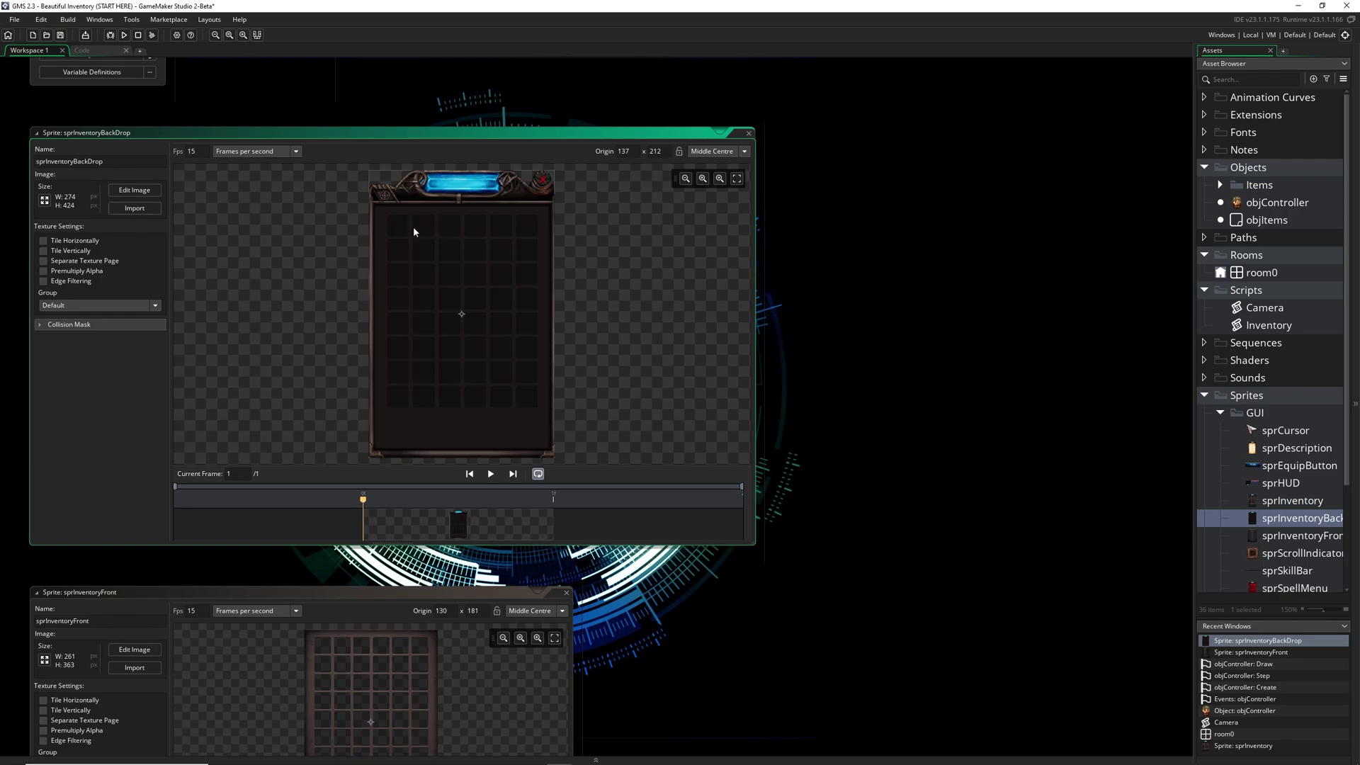
{"action": "scroll", "coordinate": [832, 425], "scroll_direction": "down", "scroll_amount": 2}
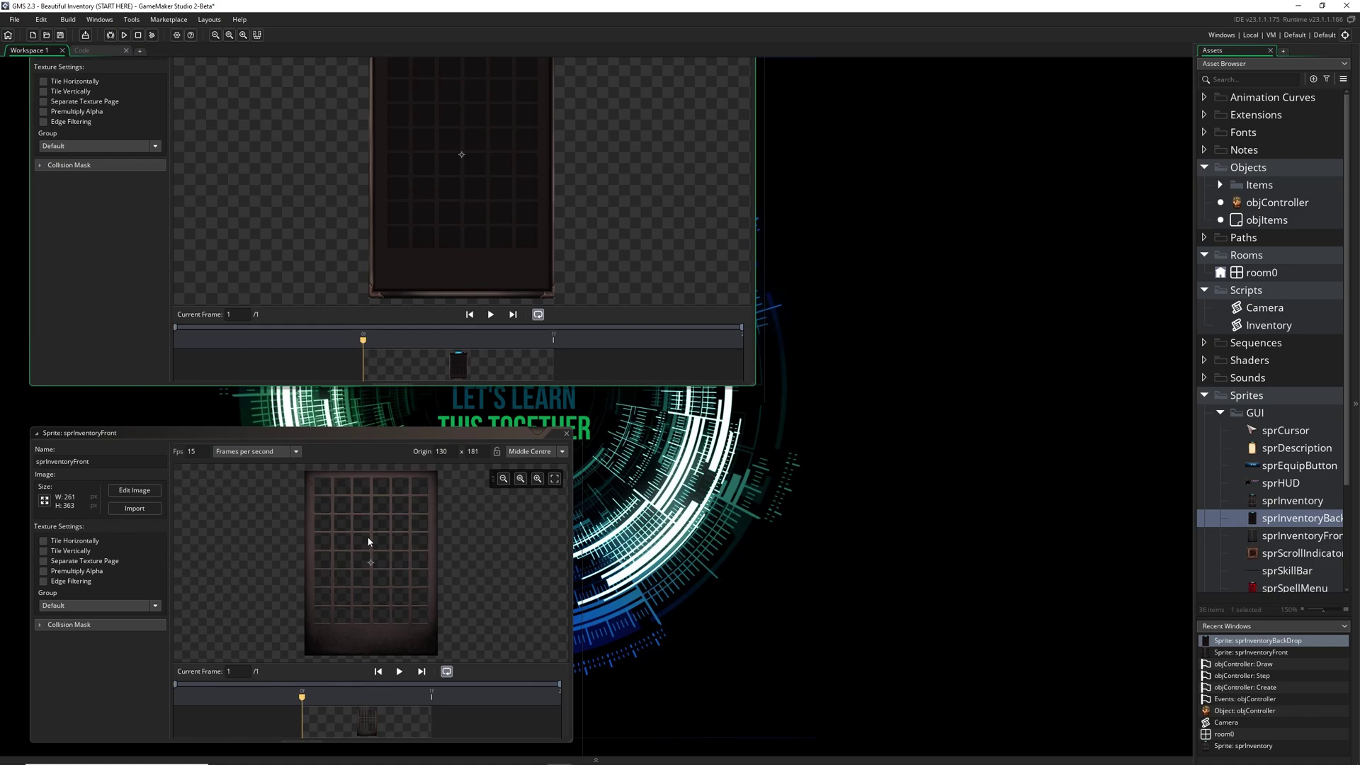
{"action": "scroll", "coordinate": [362, 543], "scroll_direction": "down", "scroll_amount": 1}
{"action": "scroll", "coordinate": [363, 543], "scroll_direction": "up", "scroll_amount": 1}
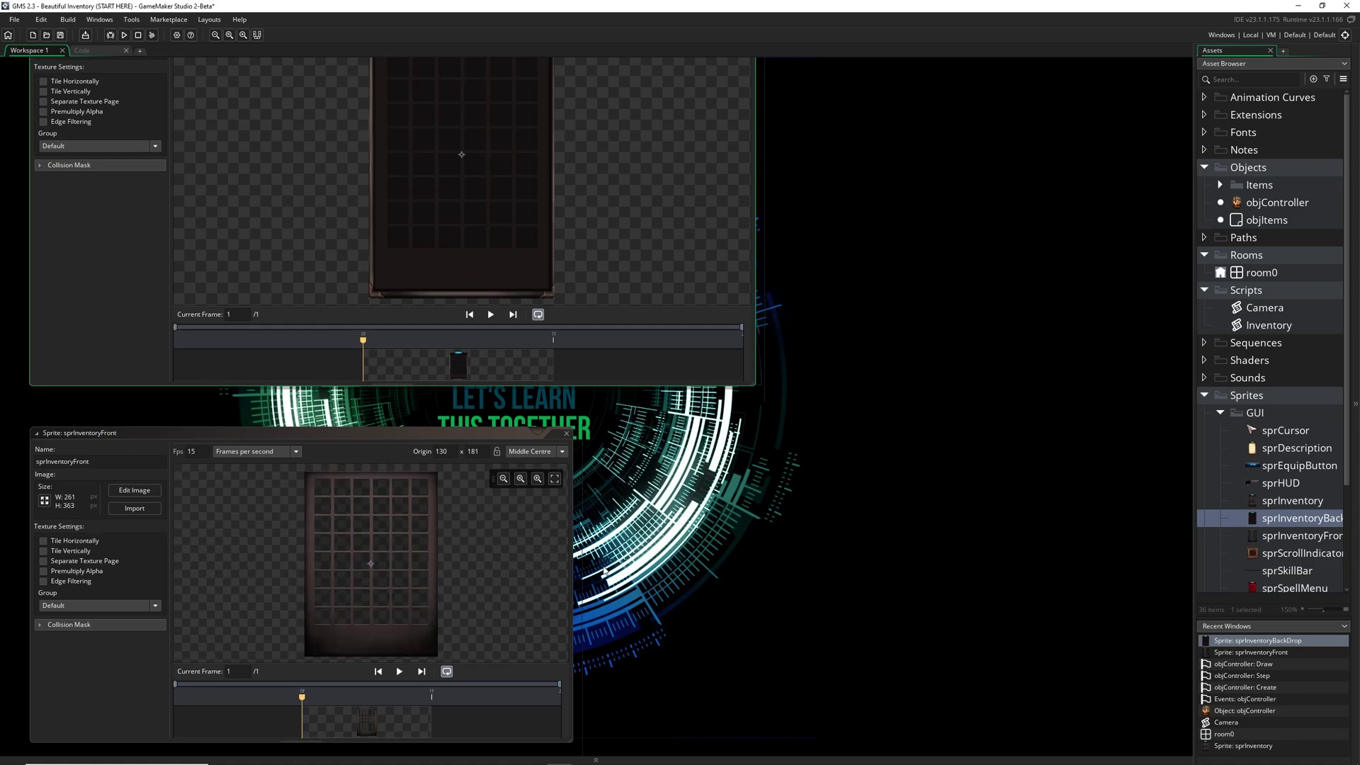
{"action": "scroll", "coordinate": [574, 614], "scroll_direction": "down", "scroll_amount": 2}
{"action": "left_click_drag", "start_coordinate": [574, 614], "coordinate": [898, 735]}
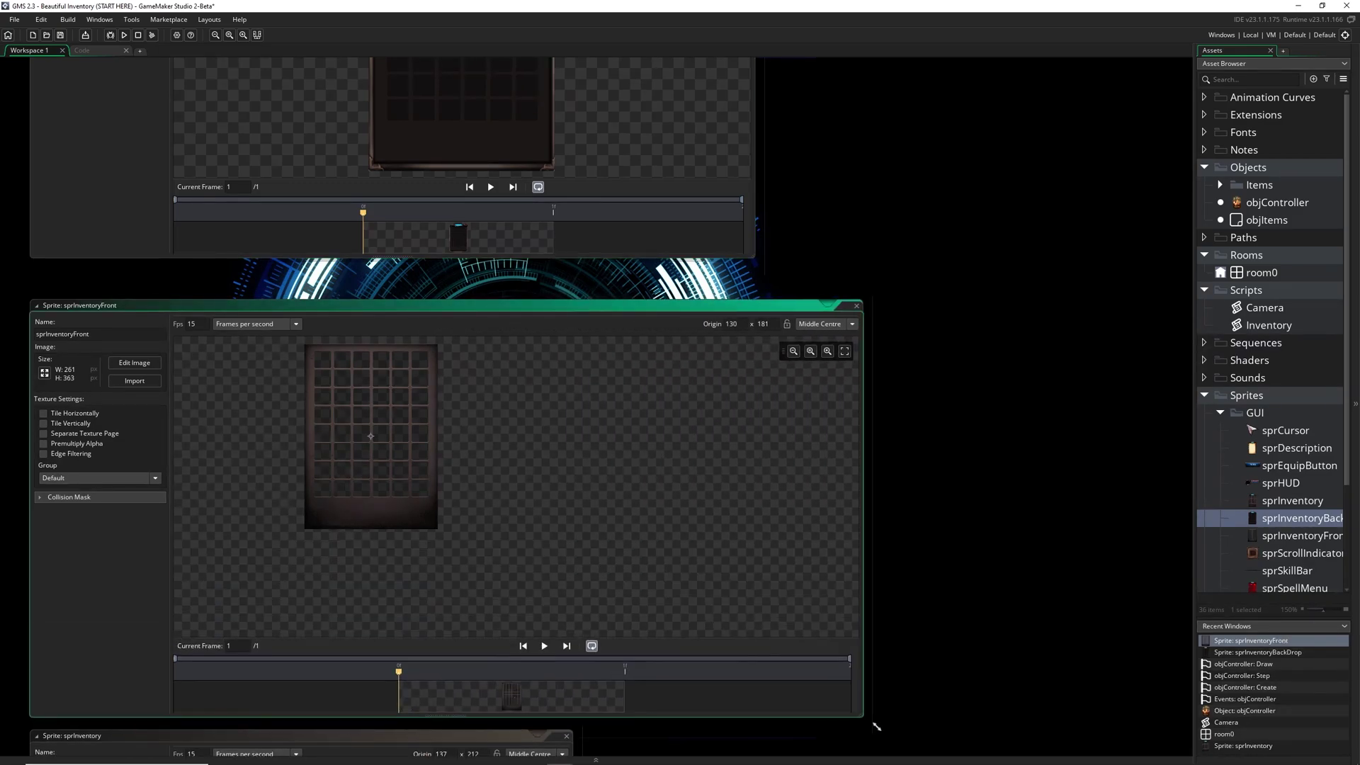
{"action": "left_click", "coordinate": [878, 351]}
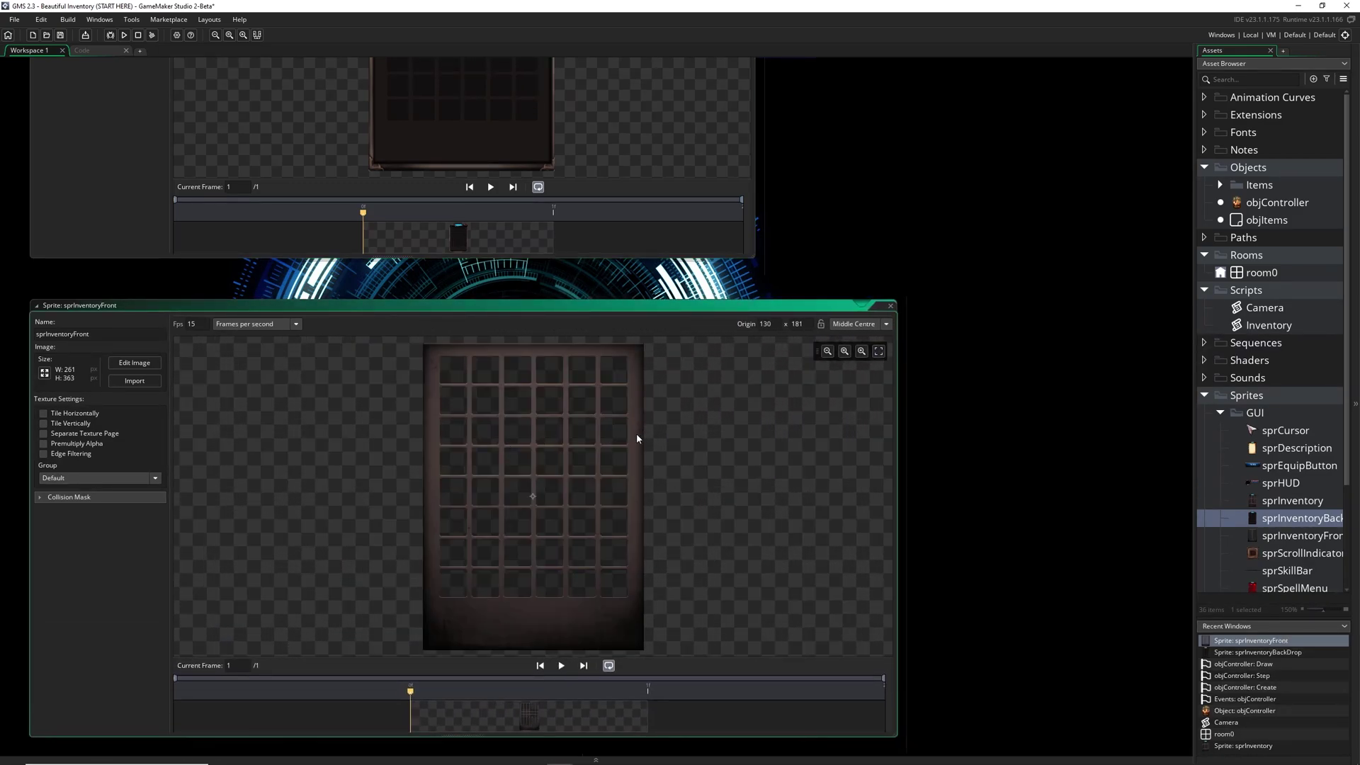
{"action": "scroll", "coordinate": [902, 398], "scroll_direction": "down", "scroll_amount": 3}
{"action": "scroll", "coordinate": [901, 398], "scroll_direction": "down", "scroll_amount": 5}
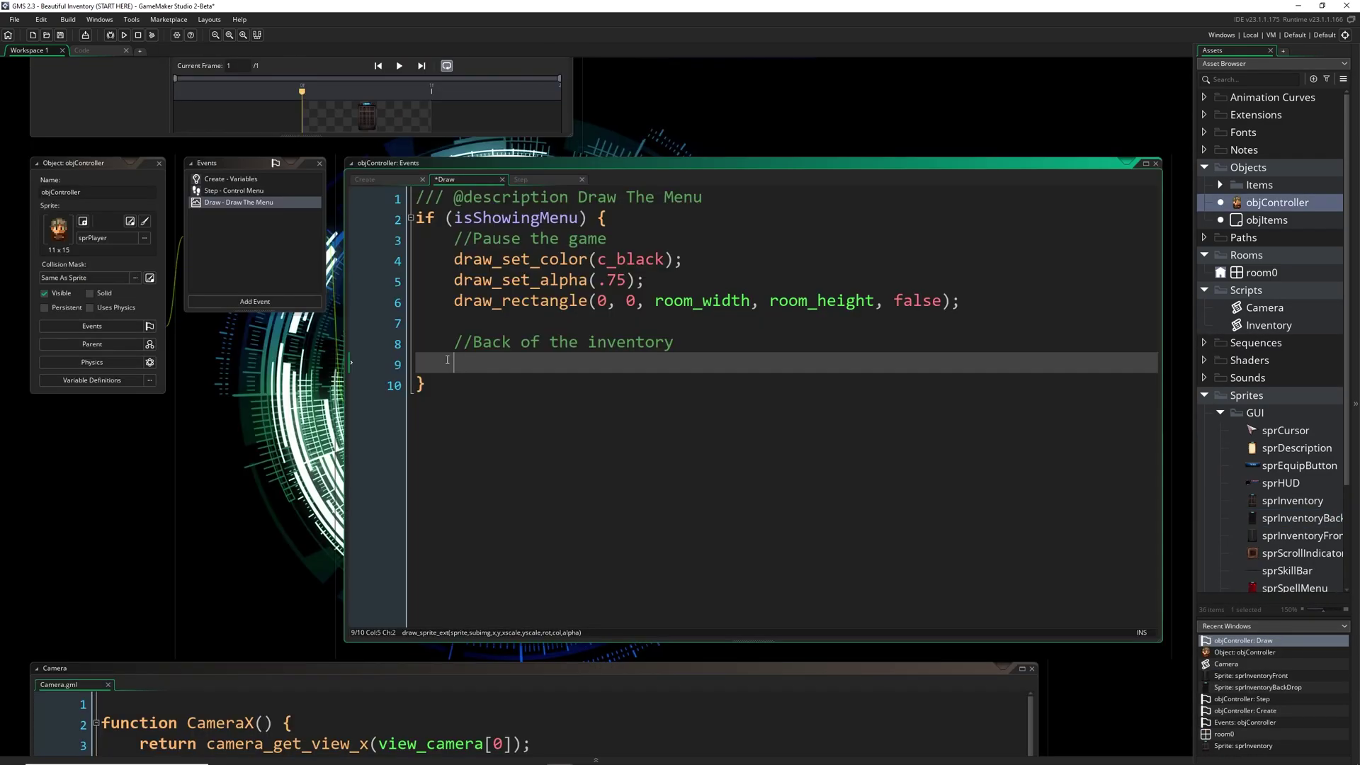
{"action": "type", "text": "draw_sprite("}
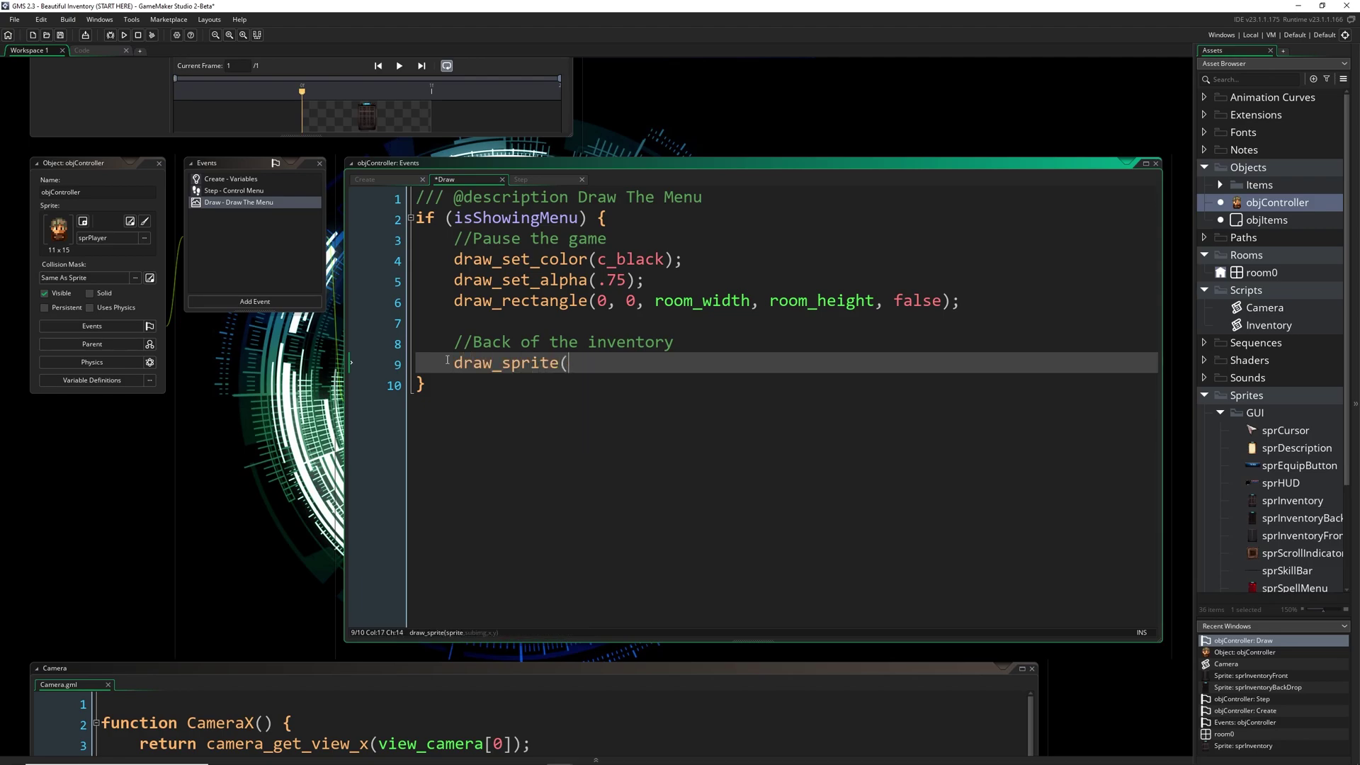
{"action": "type", "text": "sprInventory"}
{"action": "type", "text": "BackDrop, "}
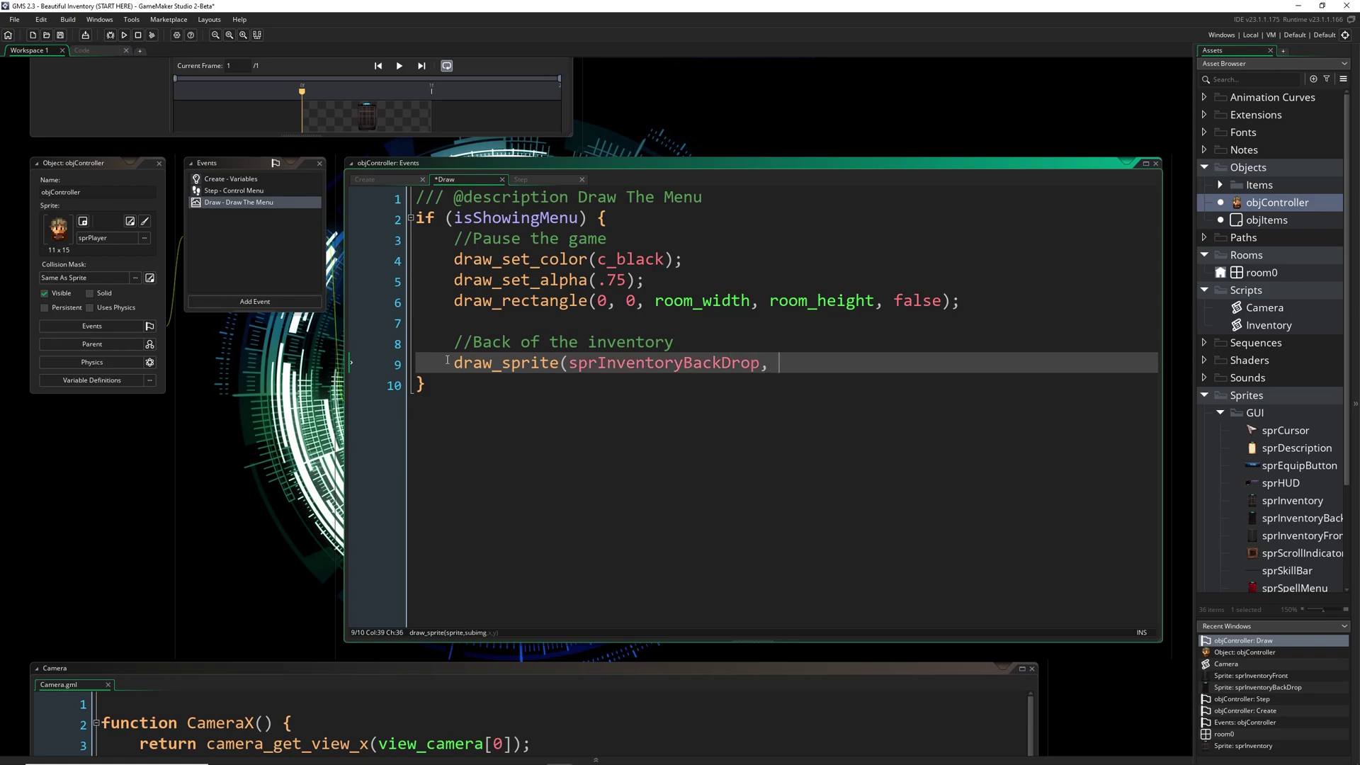
{"action": "type", "text": "0, "}
{"action": "type", "text": "Camera"}
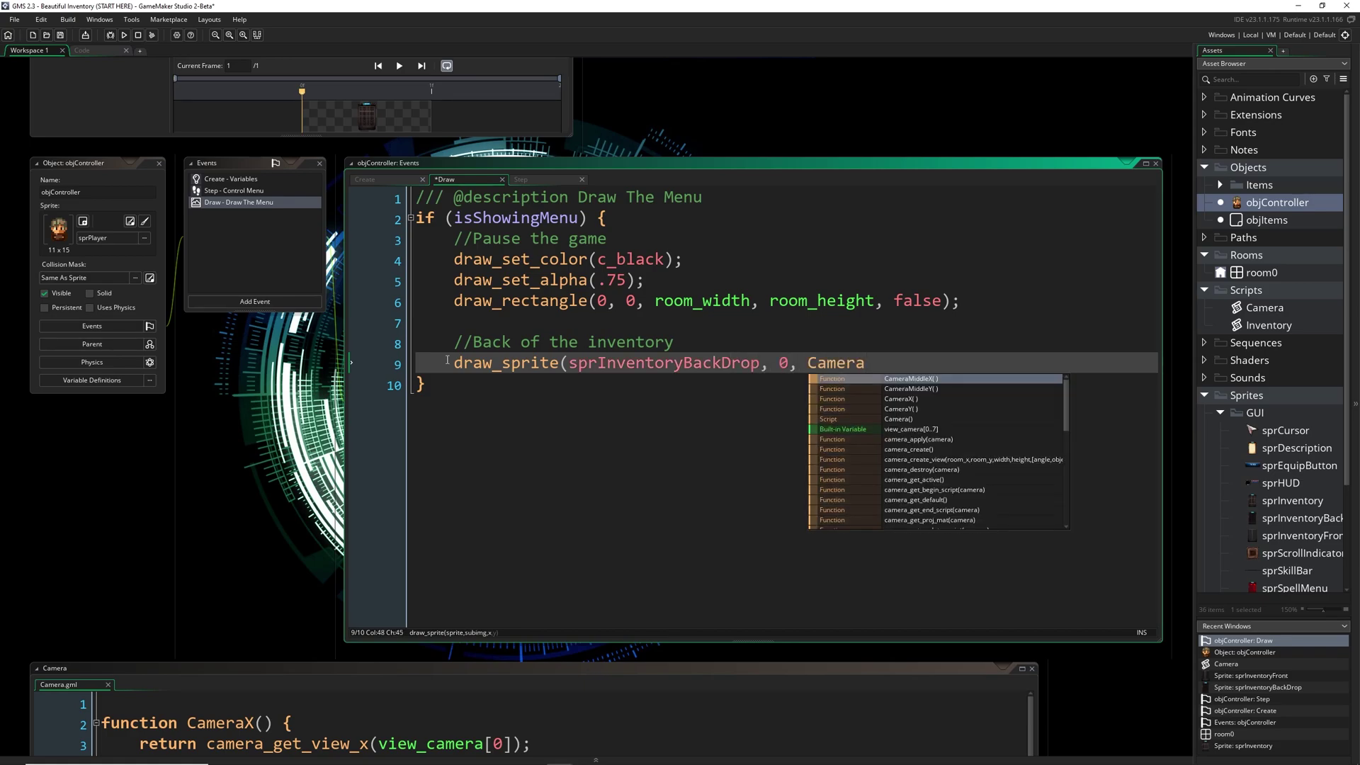
{"action": "type", "text": "X() + 17"}
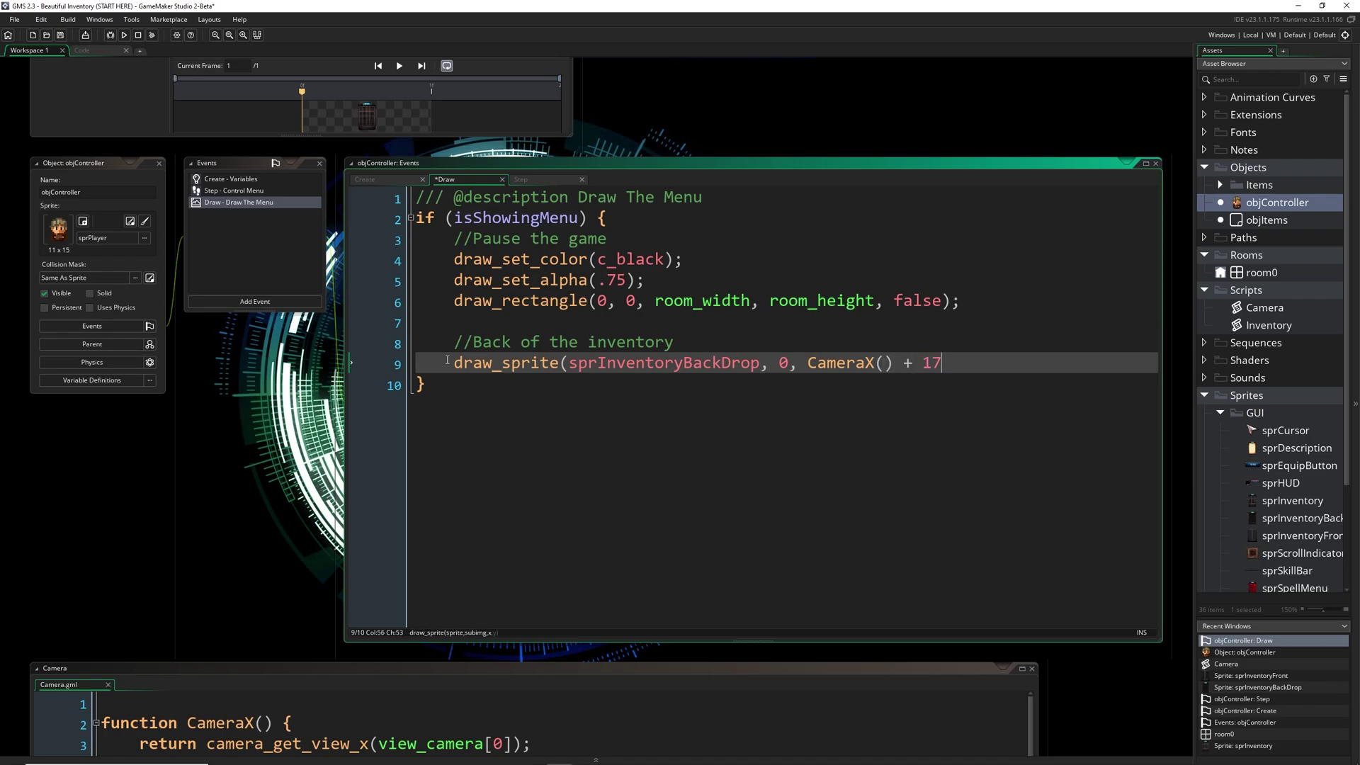
{"action": "type", "text": "5, CameraM"}
{"action": "type", "text": "iddleY()"}
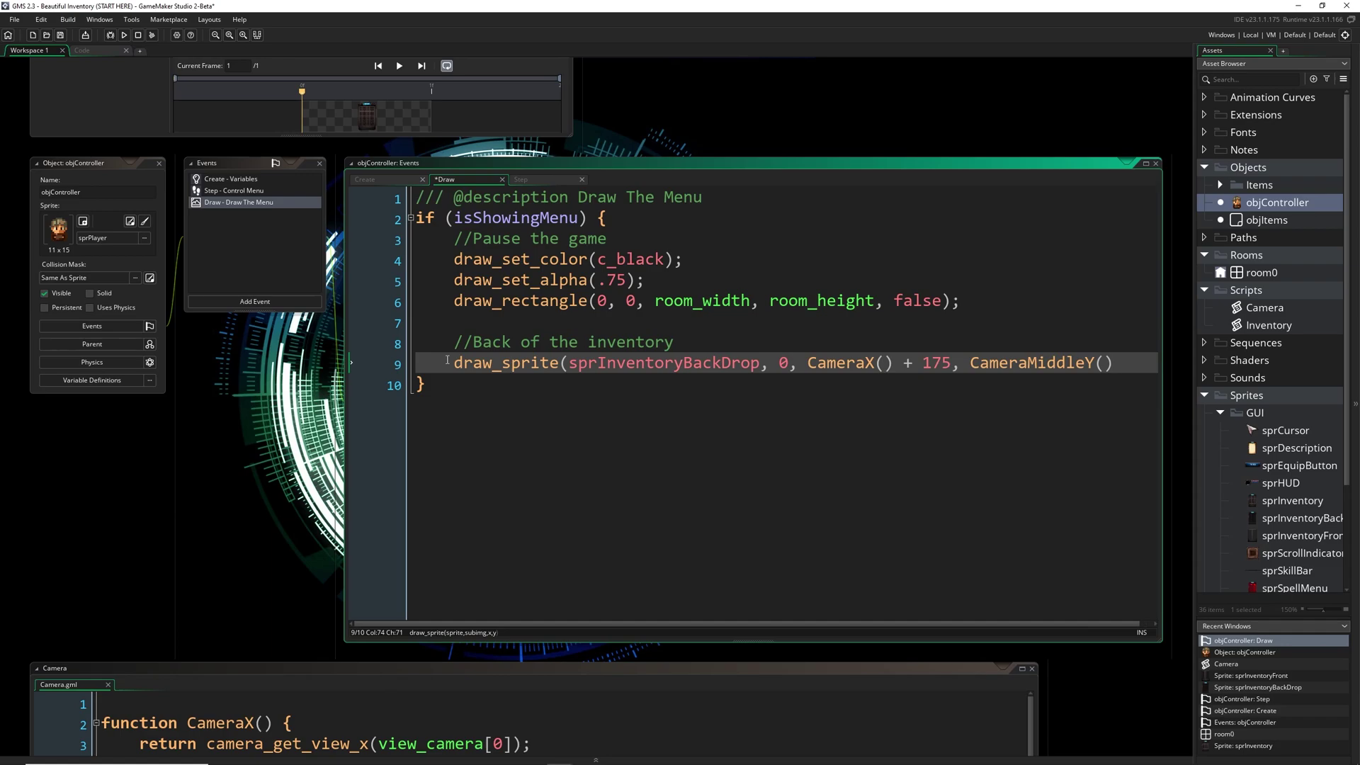
{"action": "type", "text": ");"}
- Save and run the game to see sprInventoryBackDrop drawn at CameraX() + 175, CameraMiddleY()
{"action": "key", "text": "F5"}
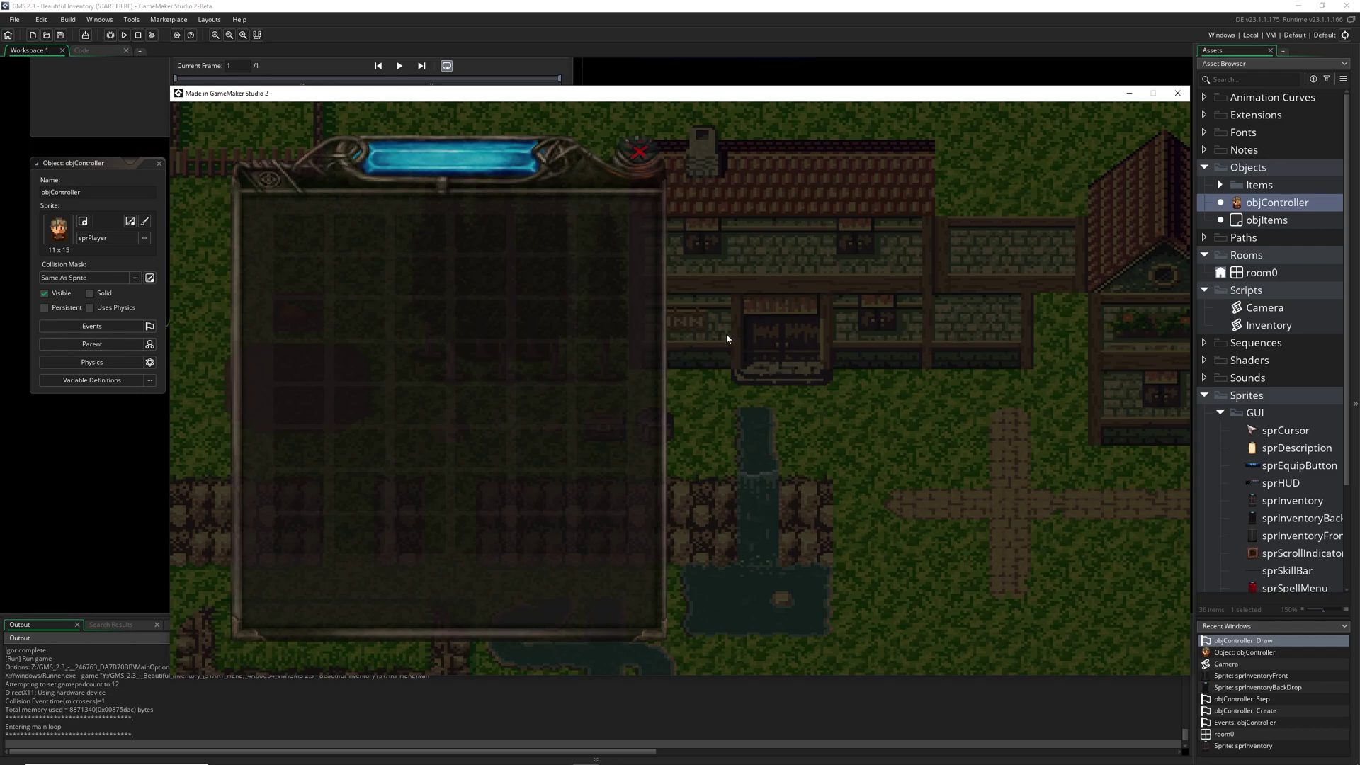
- Copy the draw_set_alpha line under the backdrop comment, change .75 to 1, and rerun the game
{"action": "left_click", "coordinate": [1177, 93]}
{"action": "left_click_drag", "start_coordinate": [649, 278], "coordinate": [460, 290]}
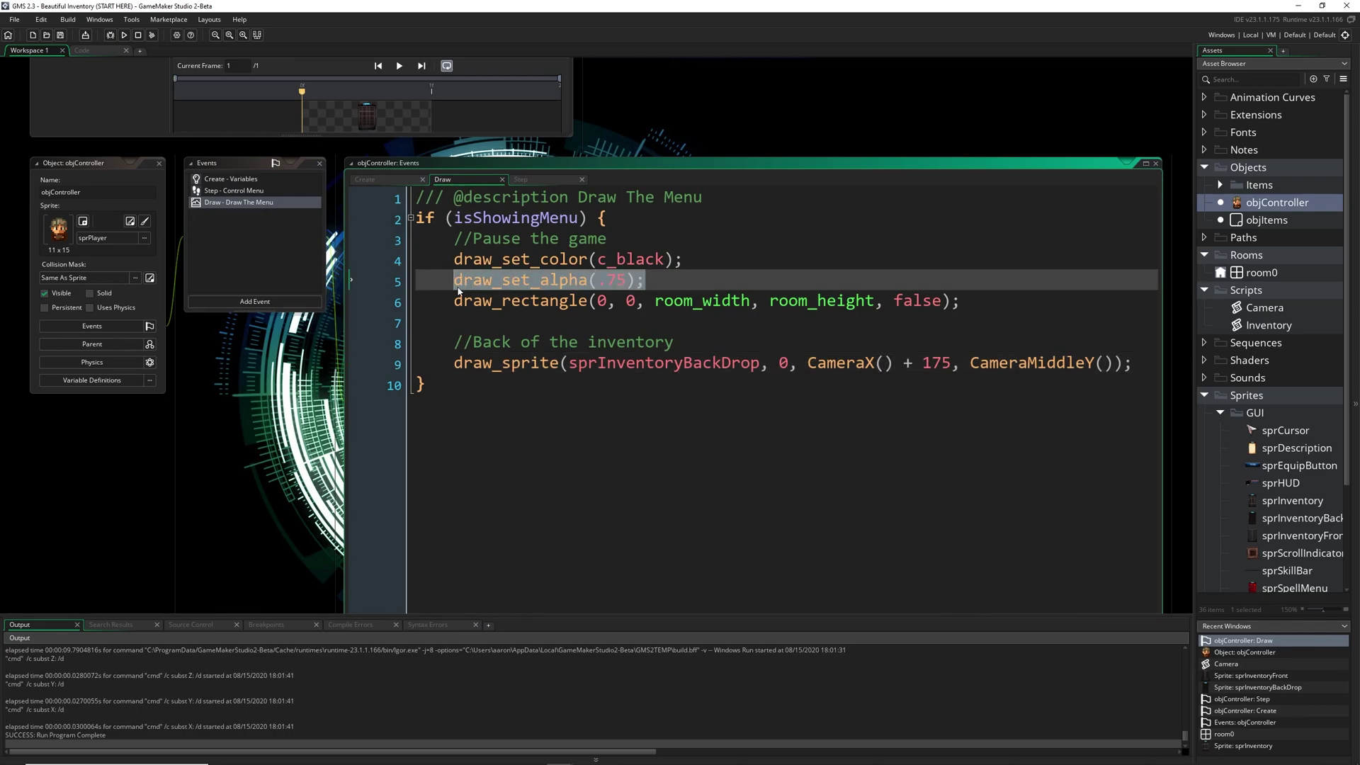
{"action": "key", "text": "ctrl+c"}
{"action": "left_click", "coordinate": [699, 344]}
{"action": "key", "text": "Return"}
{"action": "key", "text": "ctrl+v"}
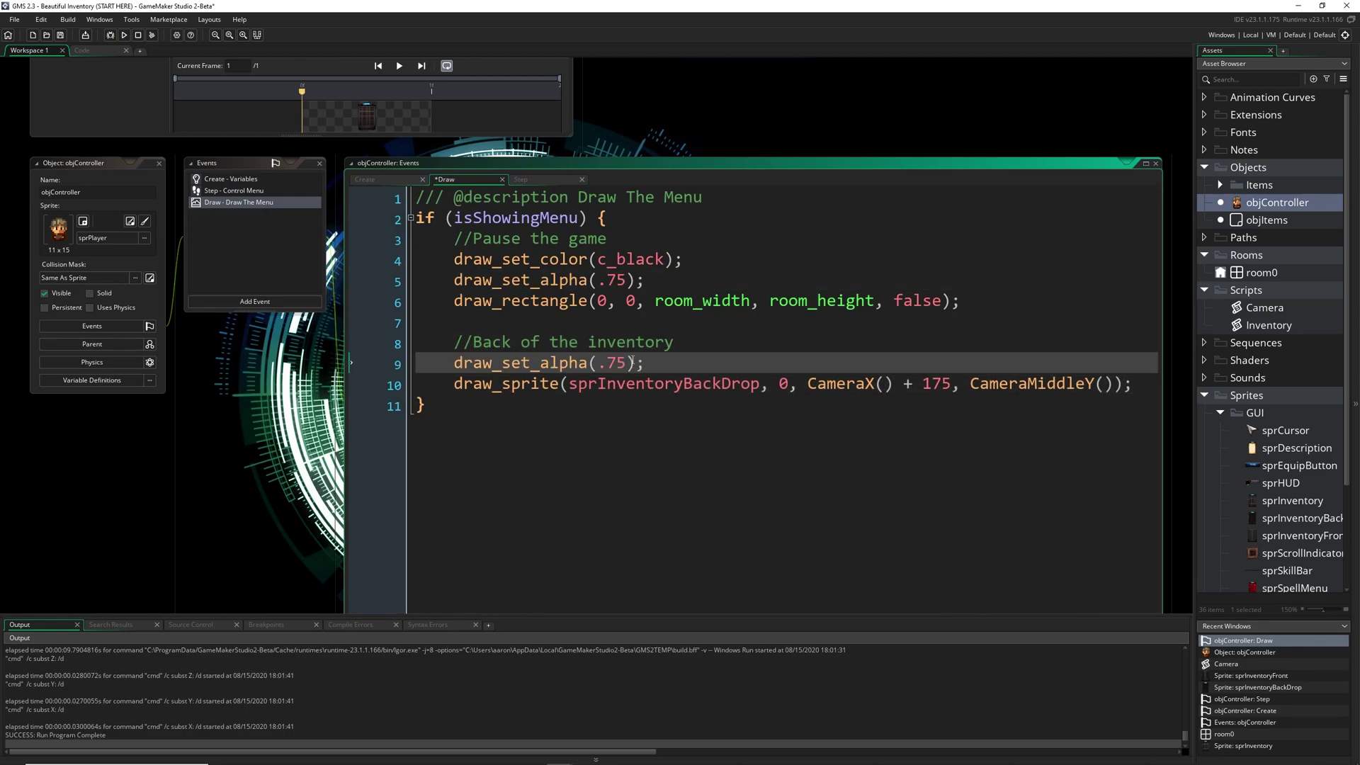
{"action": "double_click", "coordinate": [625, 362]}
{"action": "type", "text": "1"}
{"action": "key", "text": "F5"}
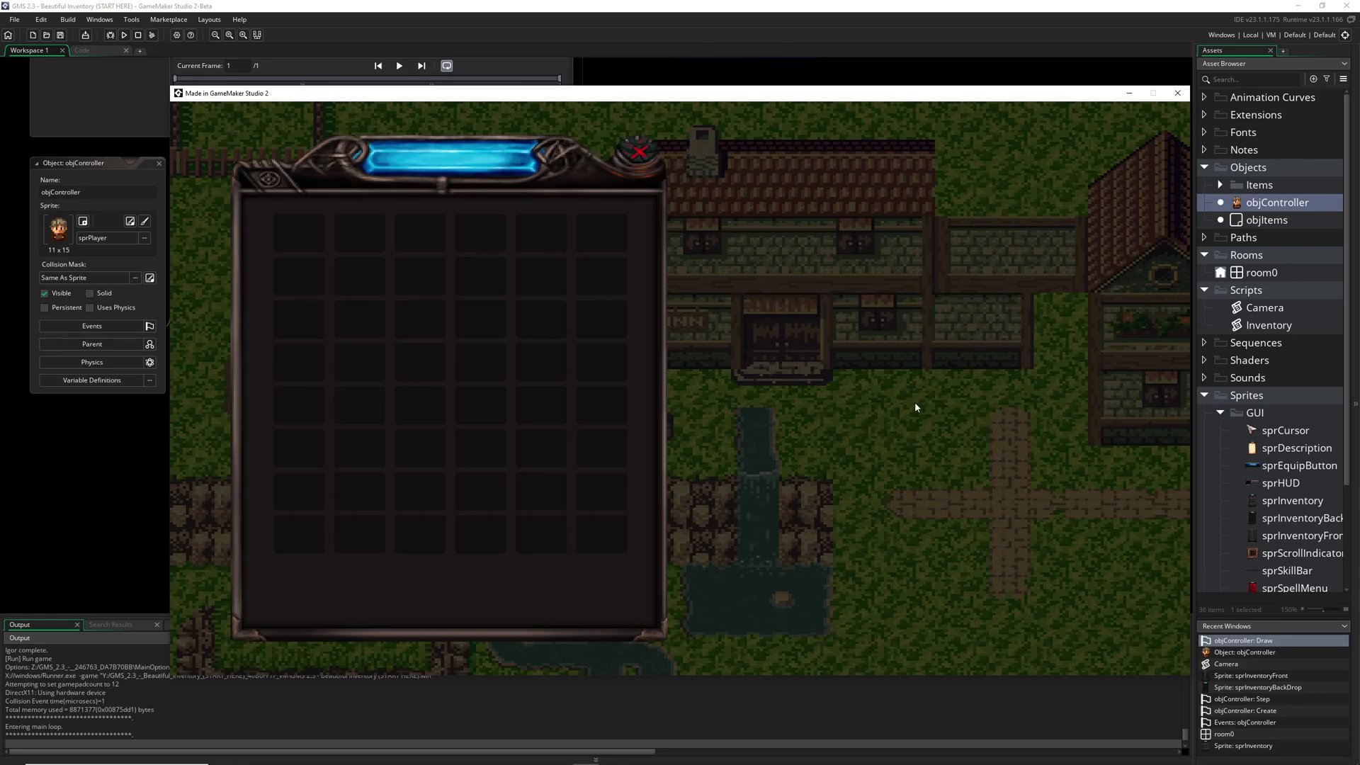
- Add a //Front of the inventory comment and draw sprInventoryFront at CameraX() + 175, CameraMiddleY() + 20
{"action": "left_click", "coordinate": [1178, 93]}
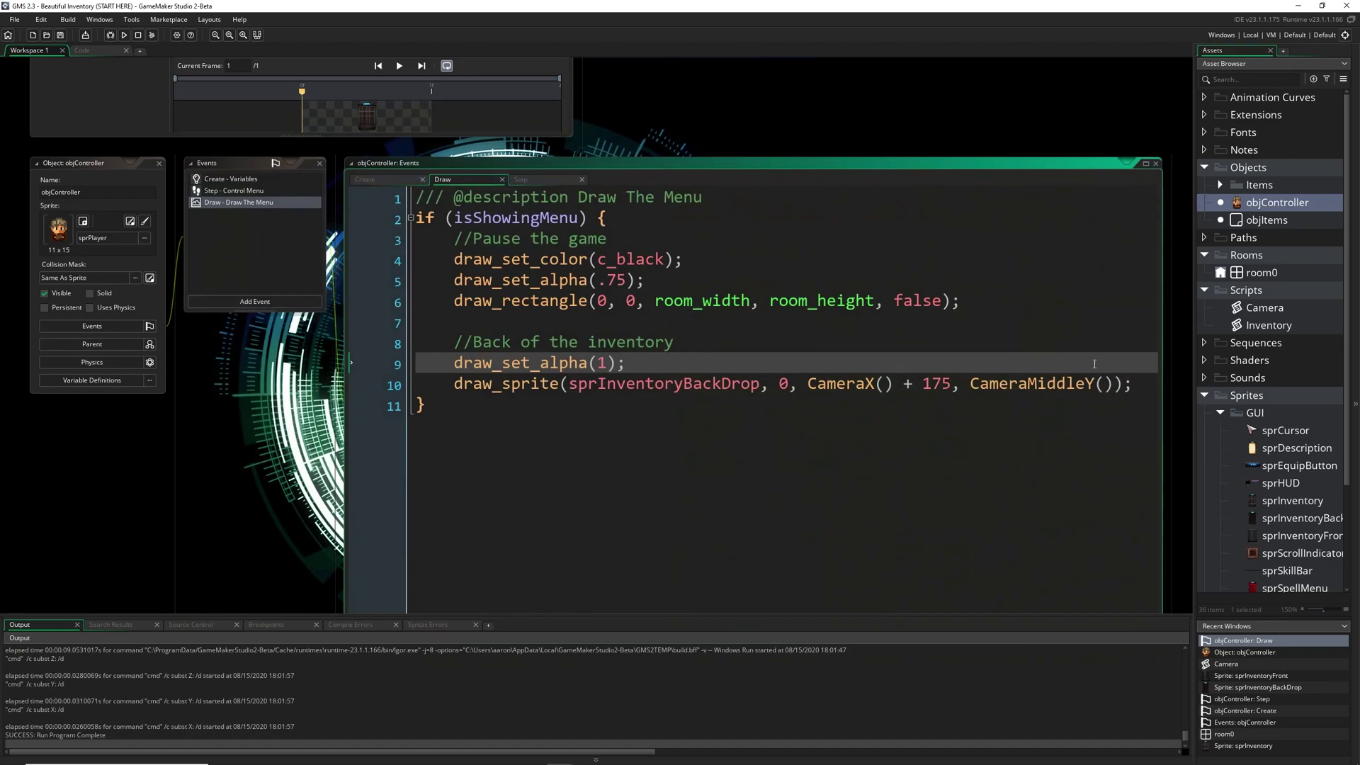
{"action": "left_click", "coordinate": [1143, 385]}
{"action": "key", "text": "Return"}
{"action": "key", "text": "Return"}
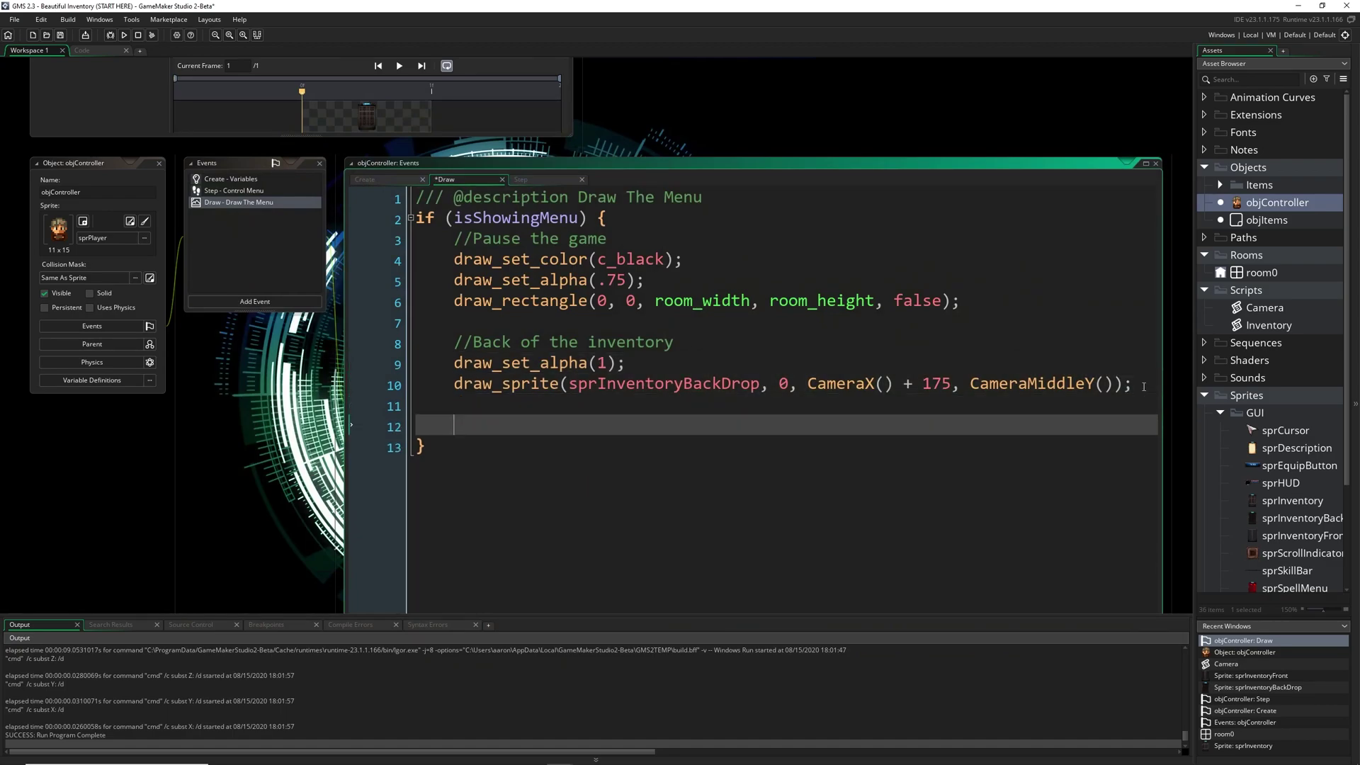
{"action": "type", "text": "//Front of th"}
{"action": "type", "text": "e inventory"}
{"action": "key", "text": "Return"}
{"action": "type", "text": "dra"}
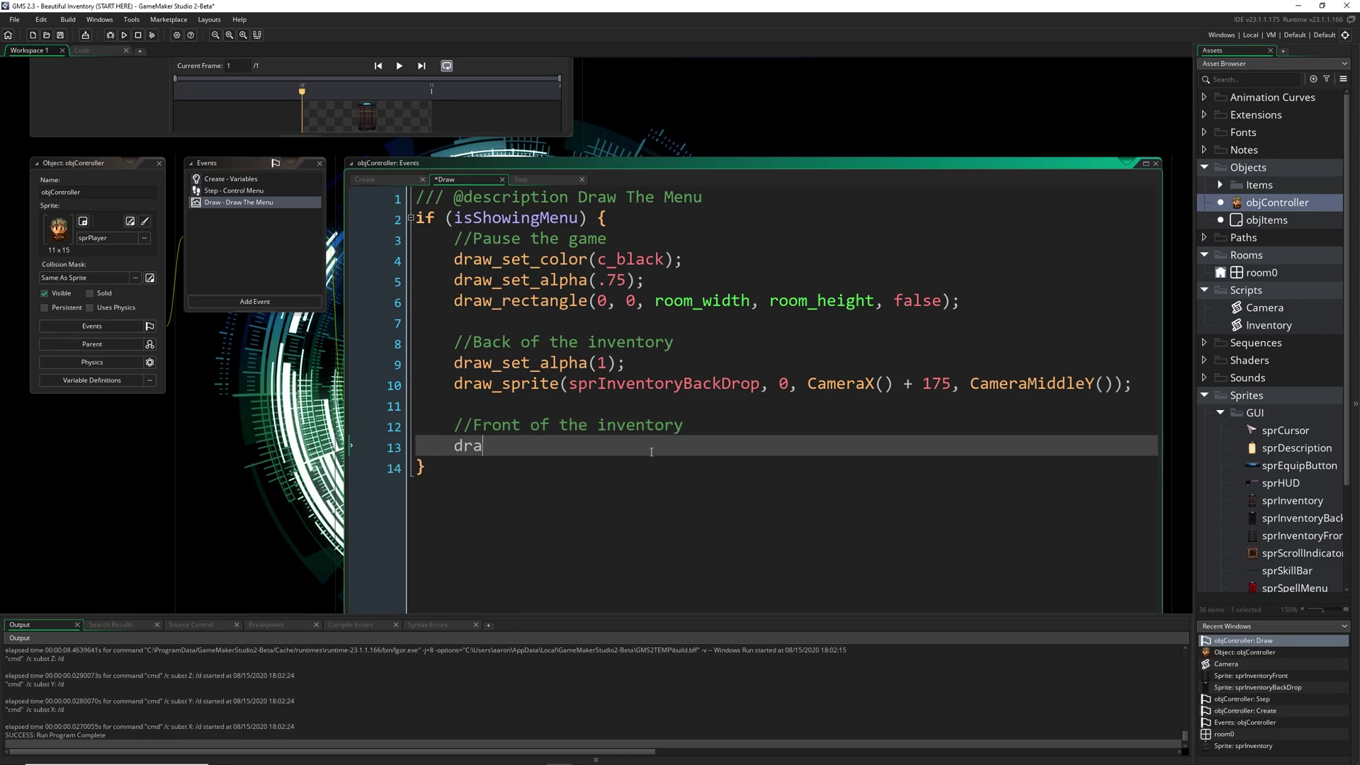
{"action": "type", "text": "w_sprite"}
{"action": "type", "text": "(sprInventoryF"}
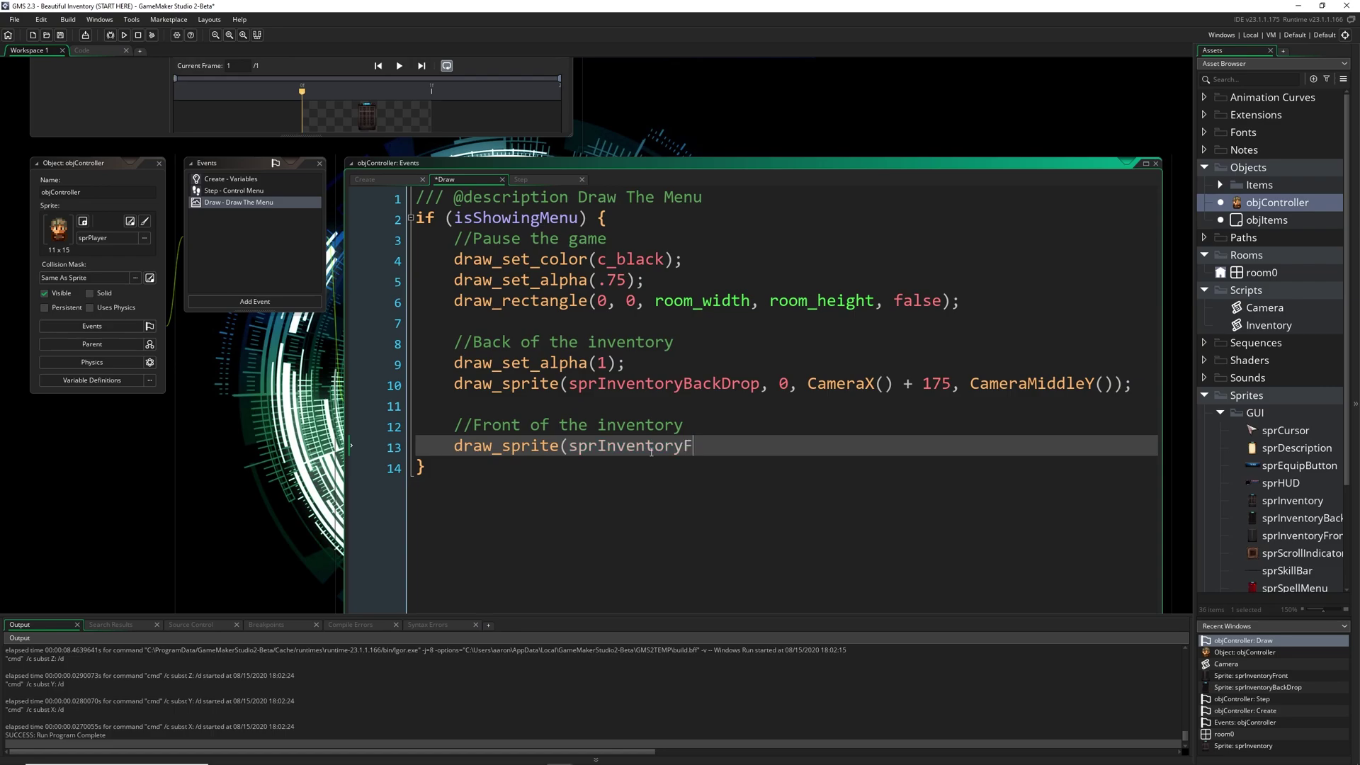
{"action": "type", "text": "ont"}
{"action": "key", "text": "BackSpace"}
{"action": "key", "text": "BackSpace"}
{"action": "key", "text": "BackSpace"}
{"action": "type", "text": "ront"}
{"action": "type", "text": ", 0, CameraX"}
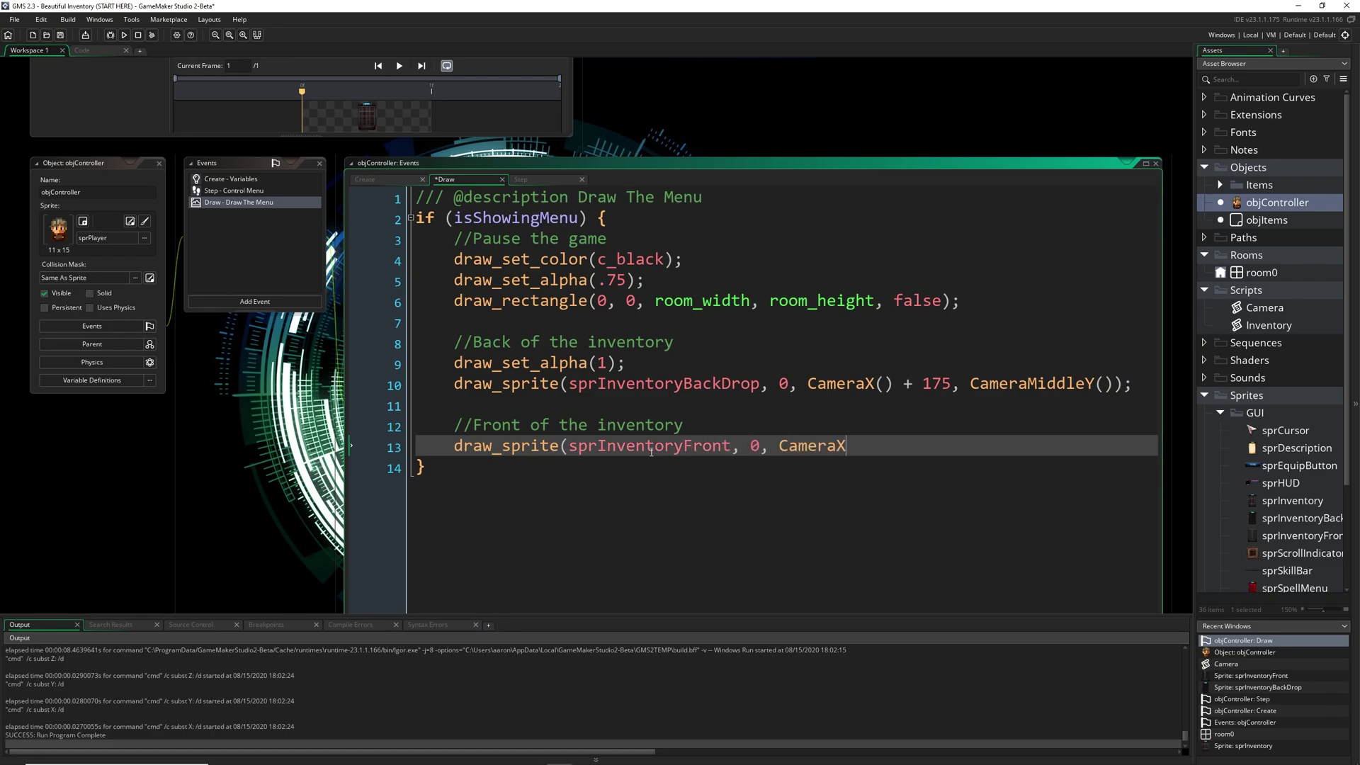
{"action": "type", "text": "() + 175, C"}
{"action": "type", "text": "ameraMiddleY()"}
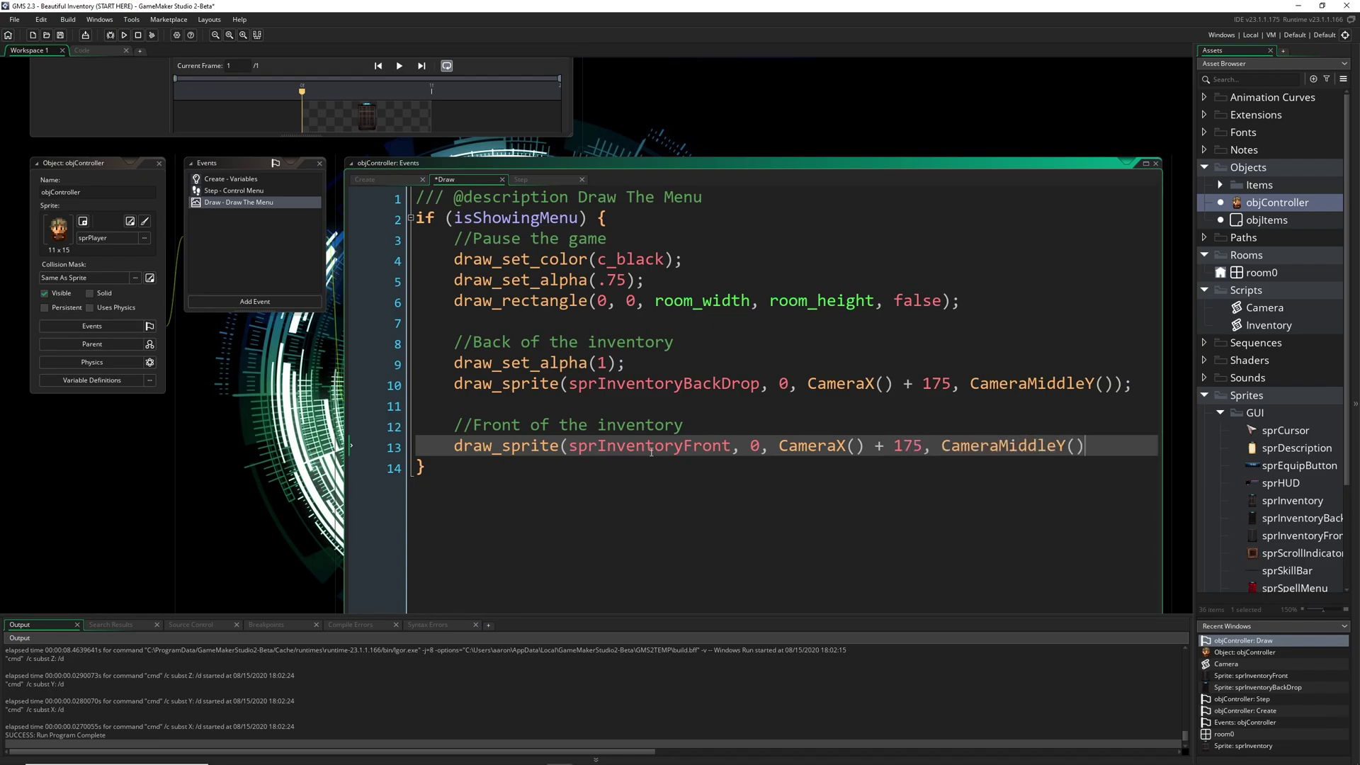
{"action": "type", "text": " + 20))"}
{"action": "key", "text": "BackSpace"}
{"action": "type", "text": ";"}
{"action": "scroll", "coordinate": [350, 372], "scroll_direction": "down", "scroll_amount": 2}
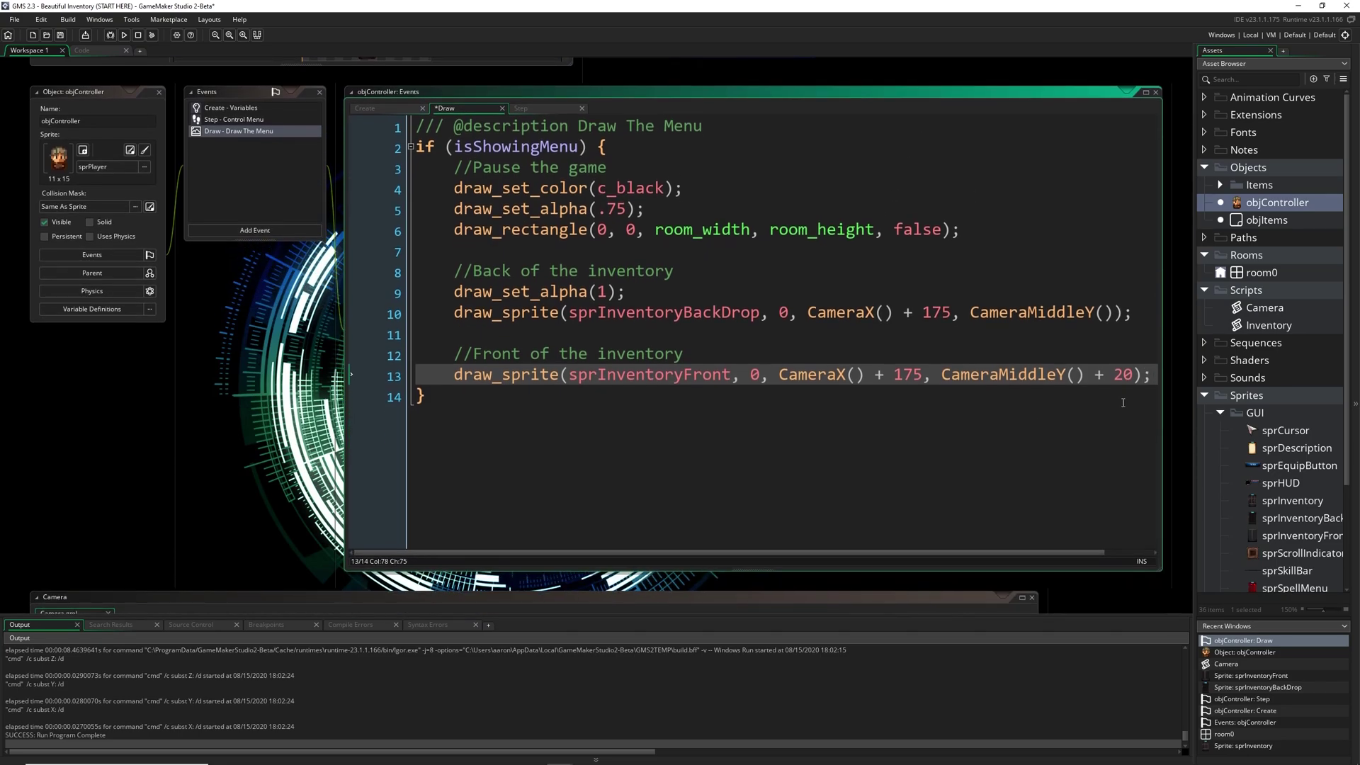
- Run the game to check the full inventory frame, then close it
{"action": "key", "text": "F5"}
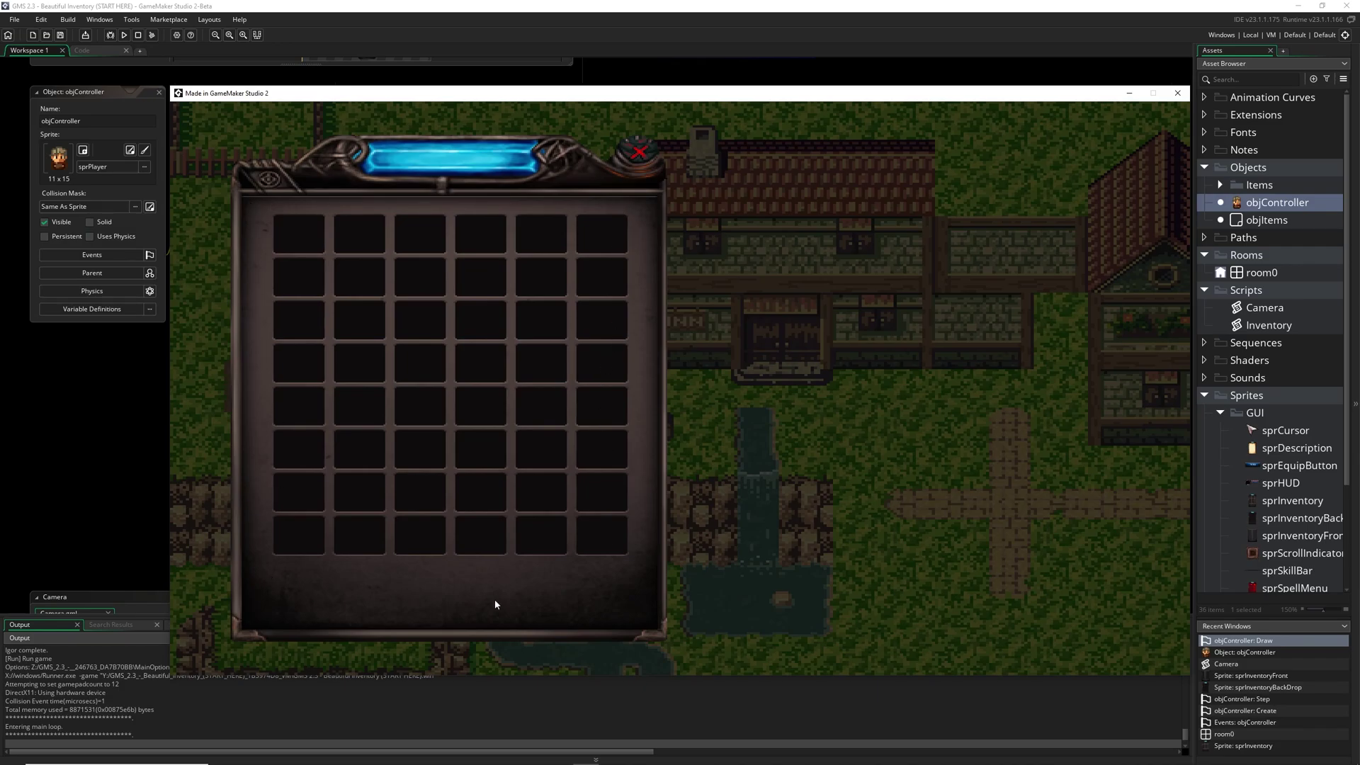
{"action": "left_click", "coordinate": [1177, 92]}
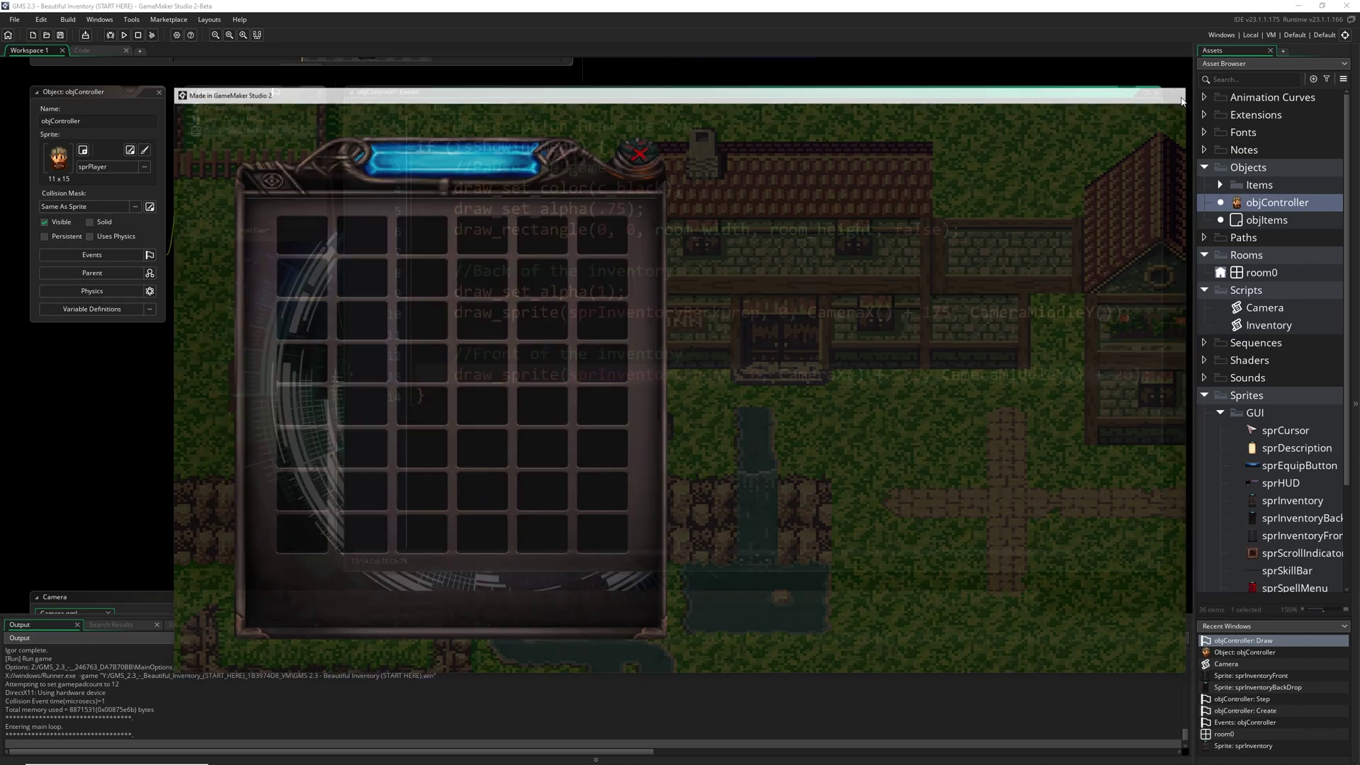
{"action": "key", "text": "Up"}
{"action": "key", "text": "Up"}
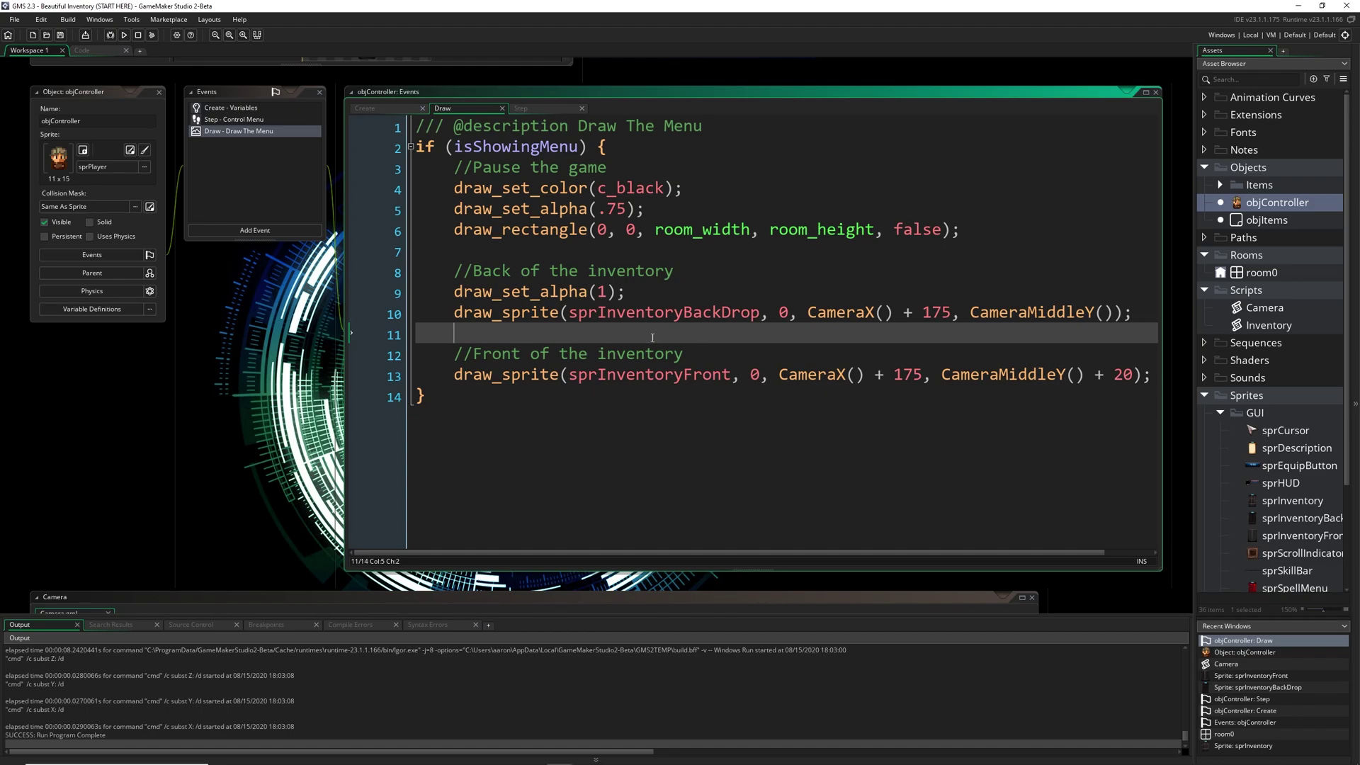
- Insert an empty //Items section between the backdrop and front drawing, then save the Draw code
{"action": "key", "text": "Return"}
{"action": "key", "text": "Return"}
{"action": "key", "text": "Return"}
{"action": "key", "text": "Return"}
{"action": "left_click", "coordinate": [568, 355]}
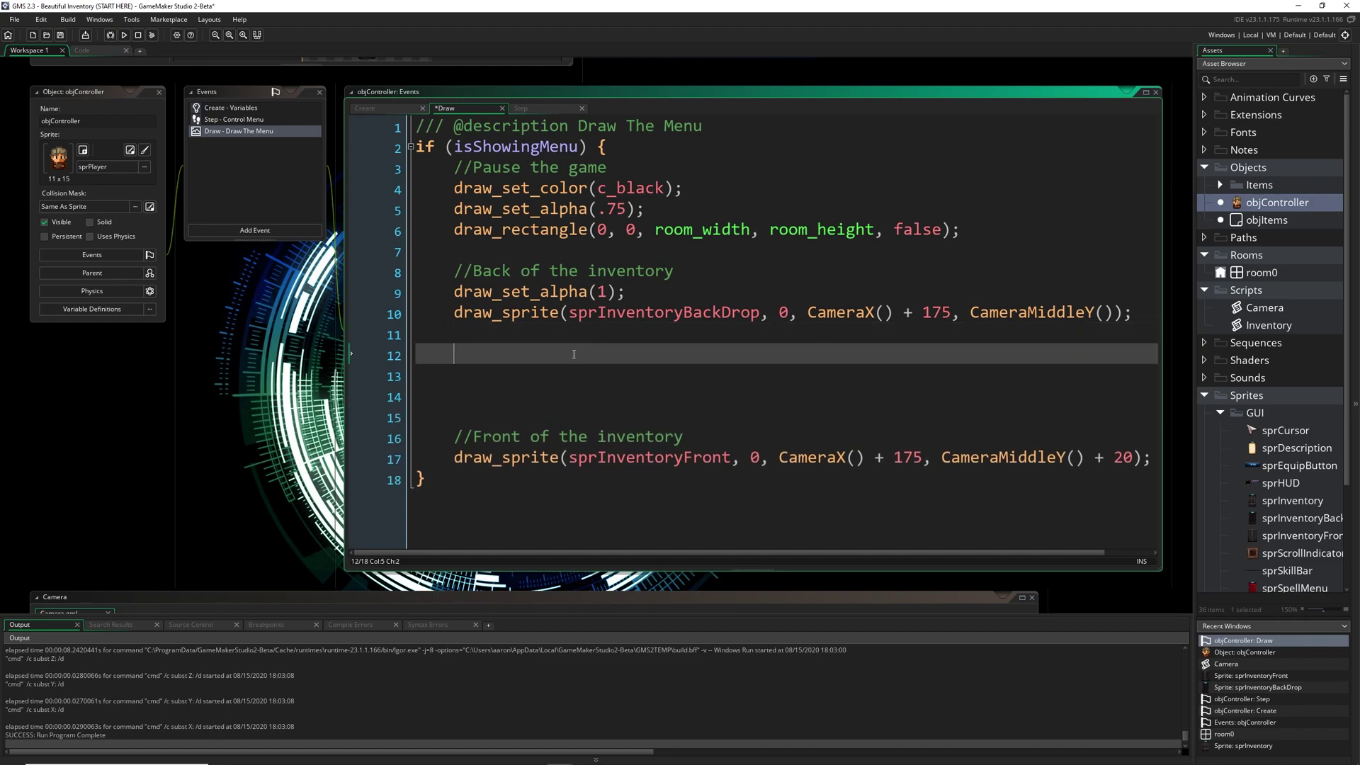
{"action": "type", "text": "//Items"}
{"action": "key", "text": "Return"}
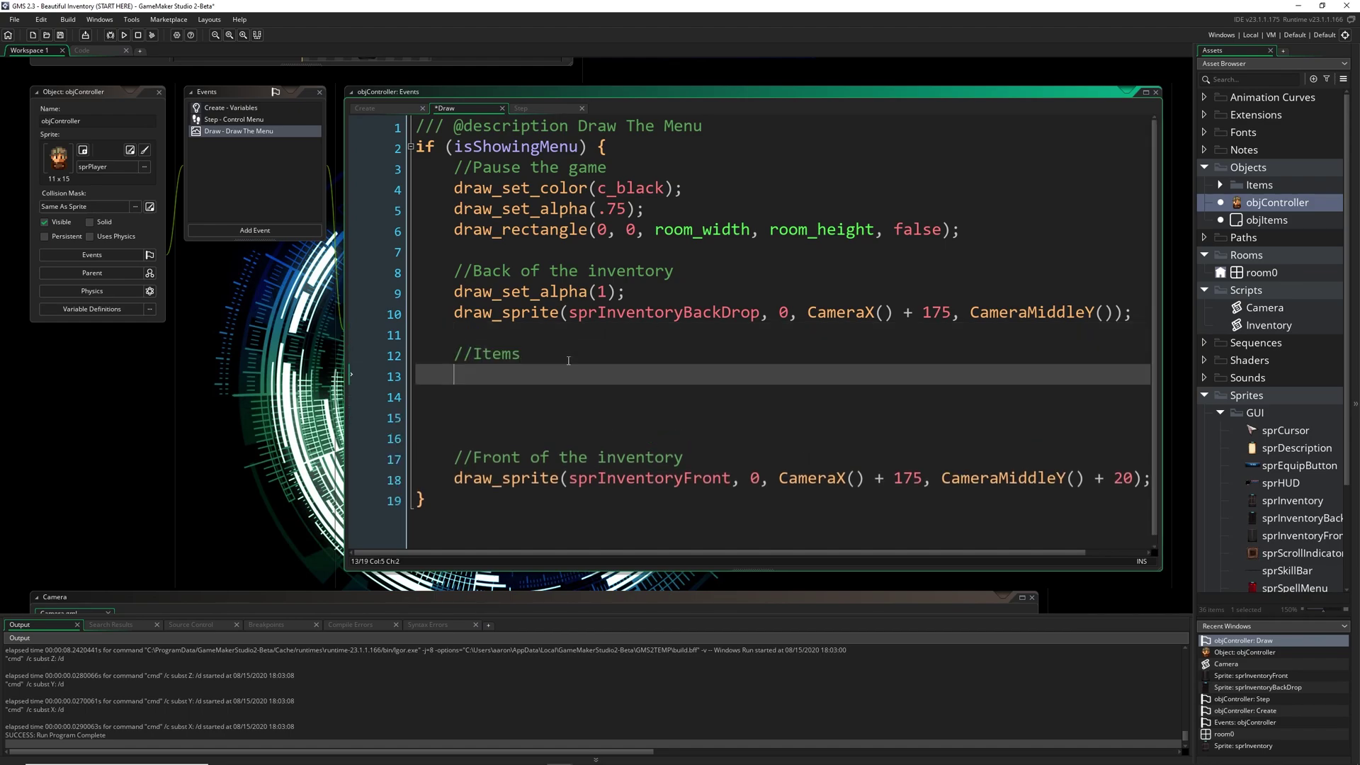
{"action": "left_click", "coordinate": [1145, 94]}
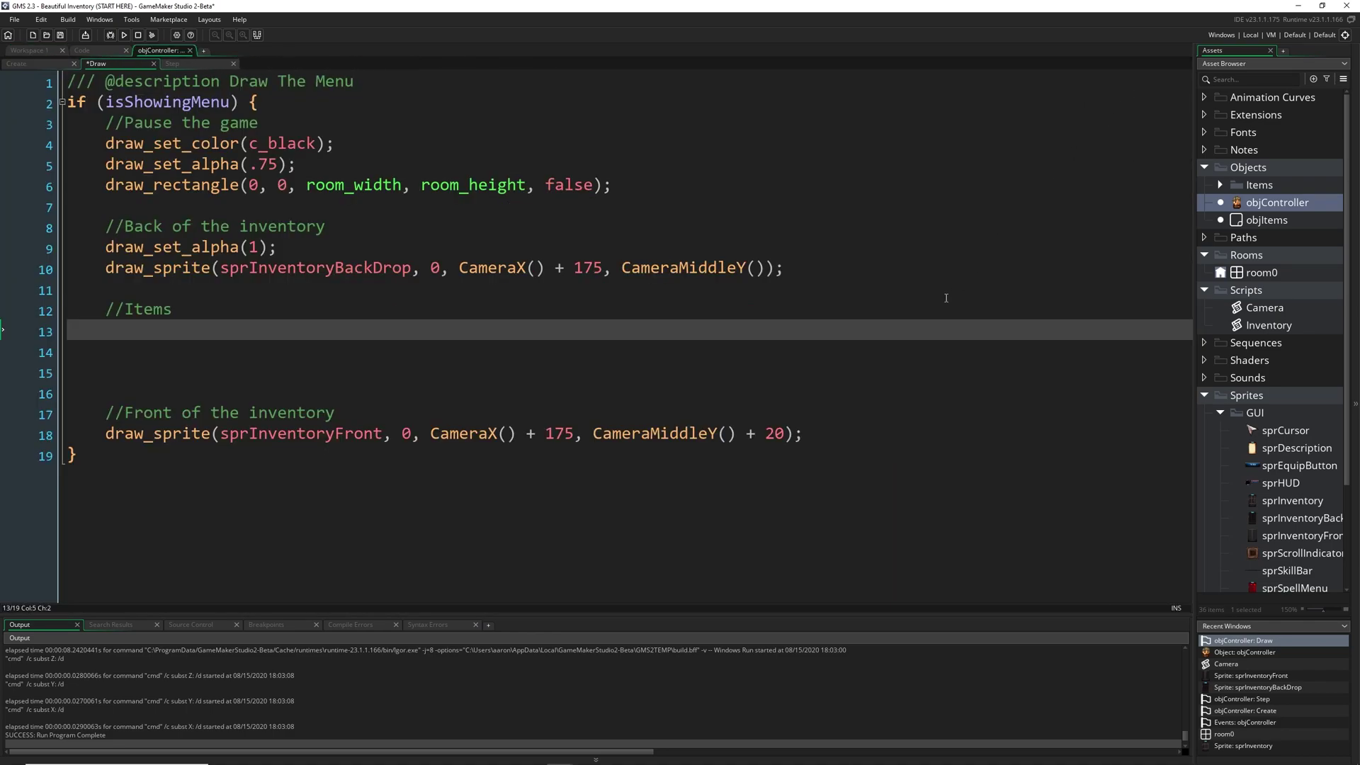
{"action": "key", "text": "F12"}
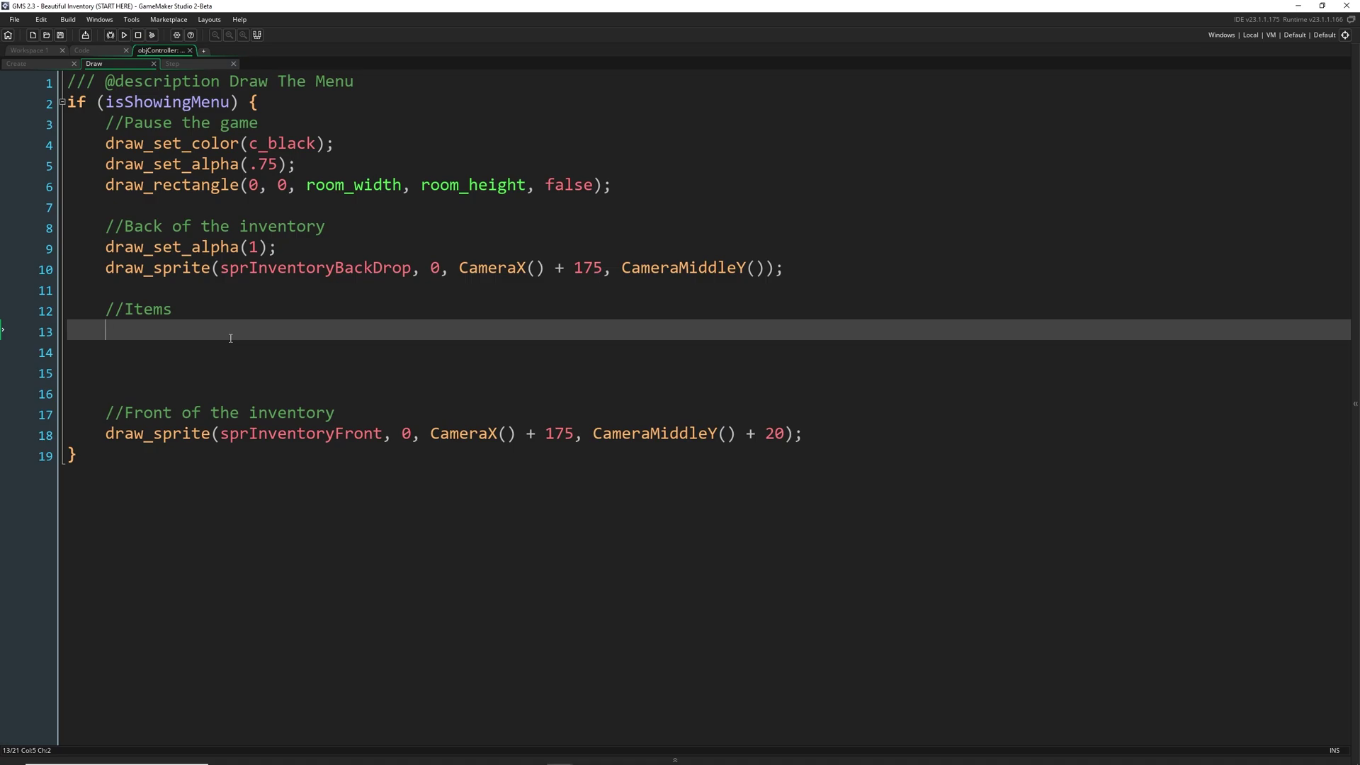
- Add a blank line after isShowingMenu on line 5 of Create, and check the master item list
{"action": "left_click", "coordinate": [38, 65]}
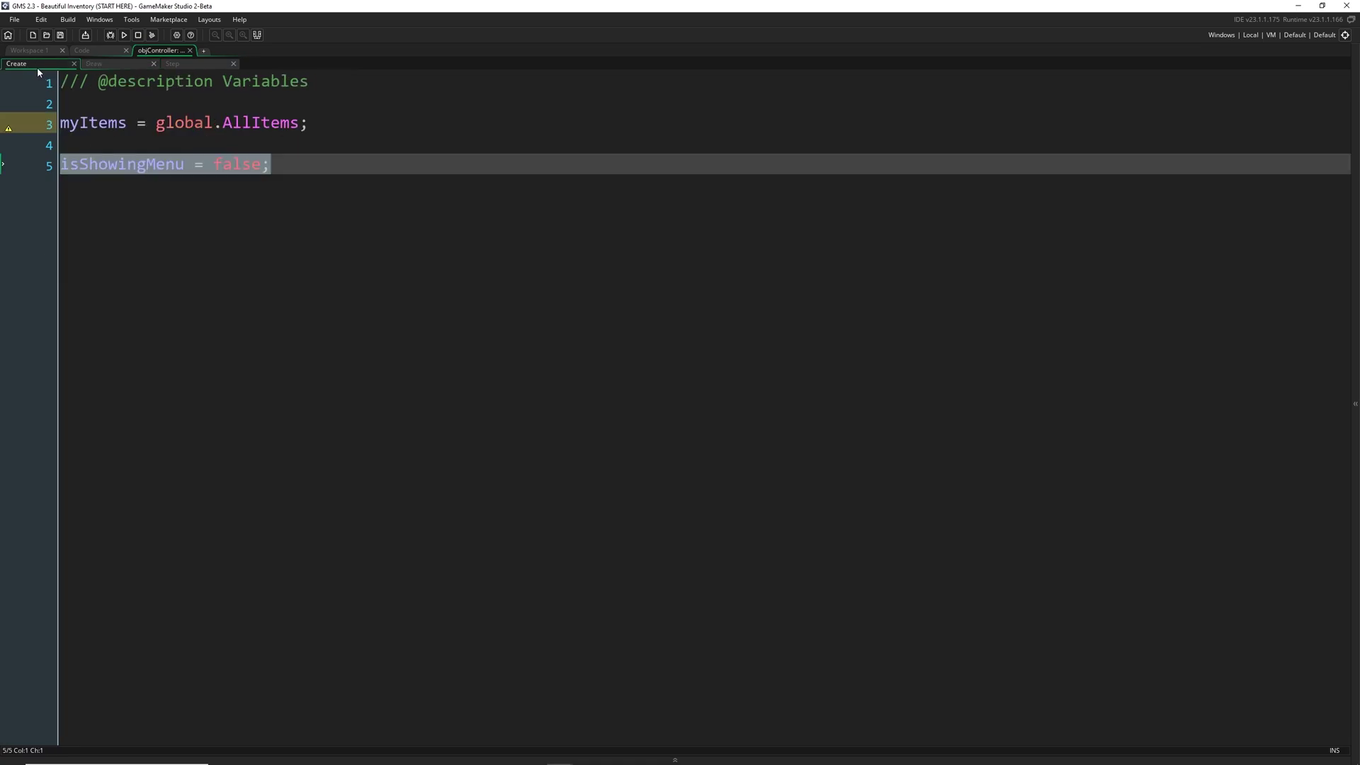
{"action": "left_click", "coordinate": [302, 191]}
{"action": "key", "text": "Return"}
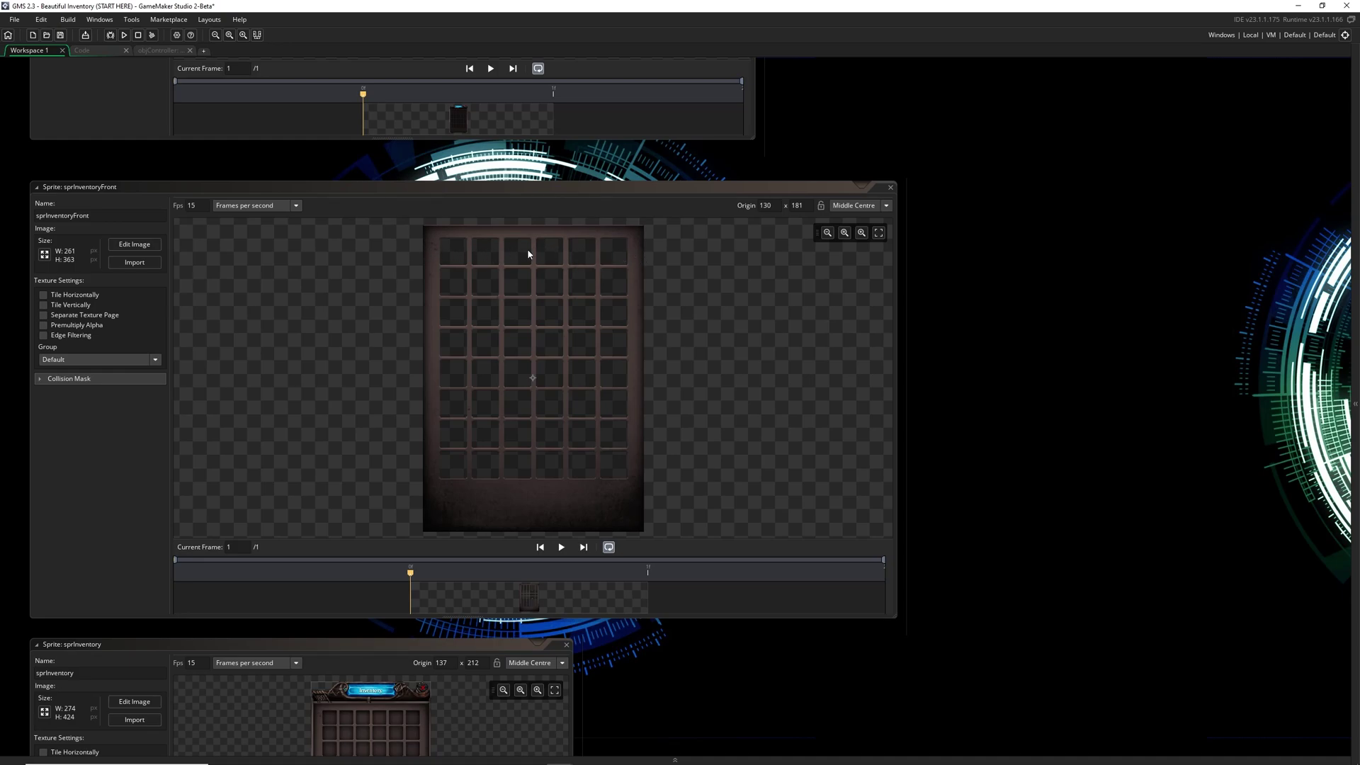
{"action": "scroll", "coordinate": [883, 287], "scroll_direction": "down", "scroll_amount": 3}
{"action": "scroll", "coordinate": [732, 343], "scroll_direction": "up", "scroll_amount": 4}
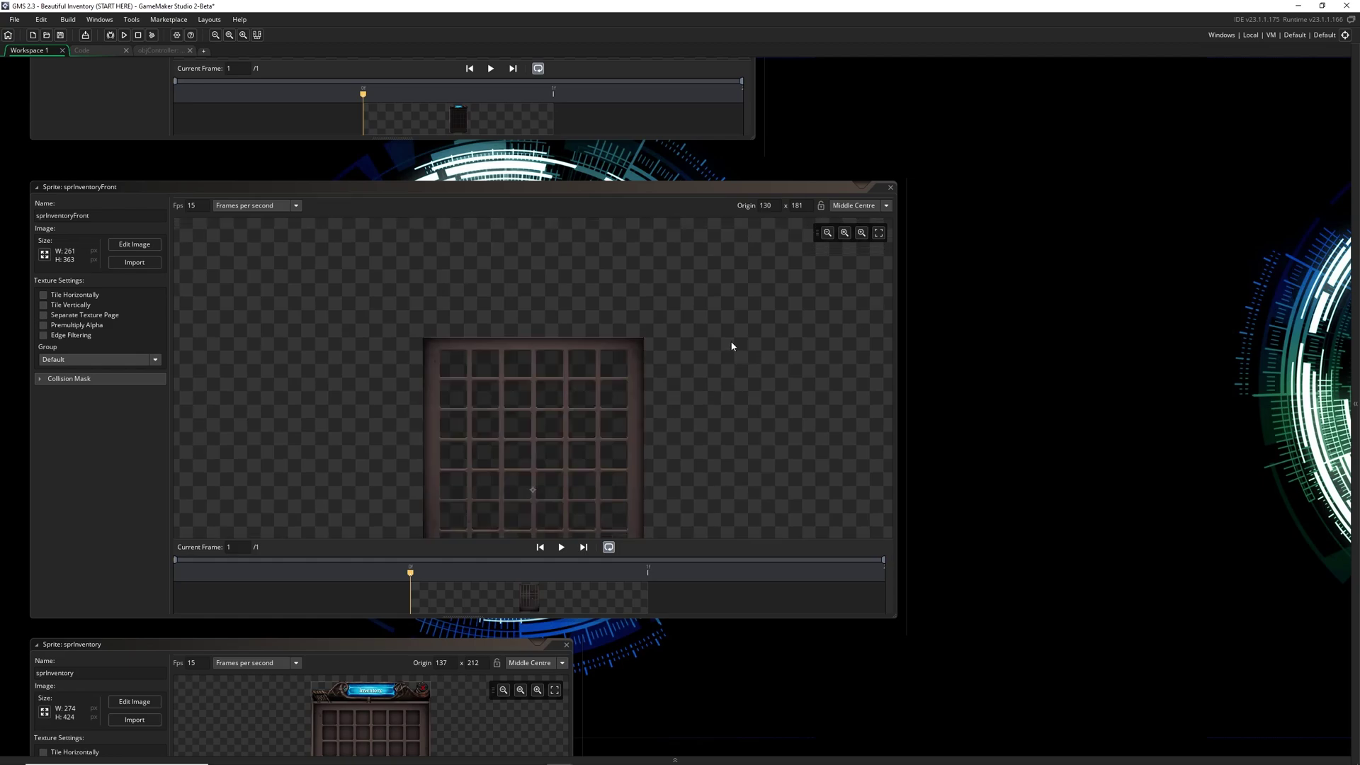
{"action": "scroll", "coordinate": [625, 339], "scroll_direction": "down", "scroll_amount": 1}
{"action": "scroll", "coordinate": [478, 322], "scroll_direction": "down", "scroll_amount": 1}
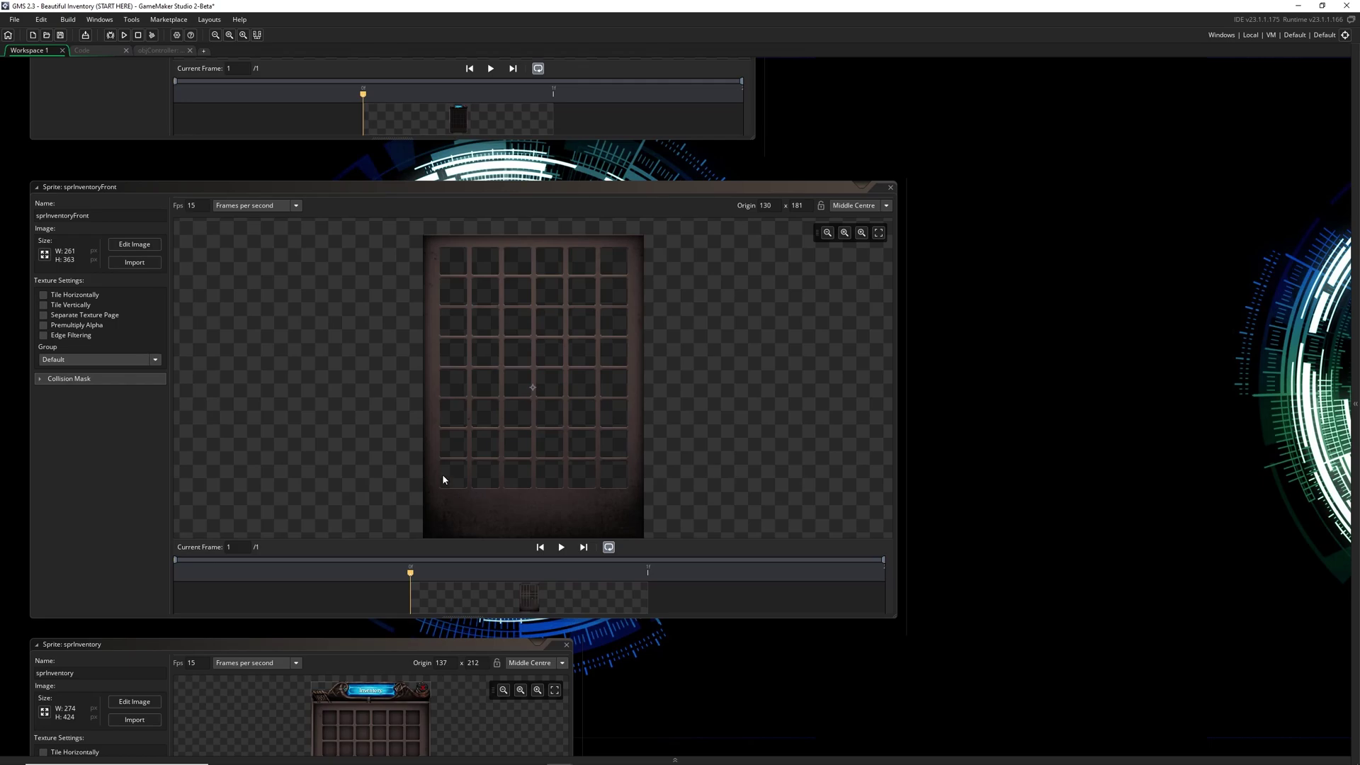
{"action": "left_click", "coordinate": [94, 52]}
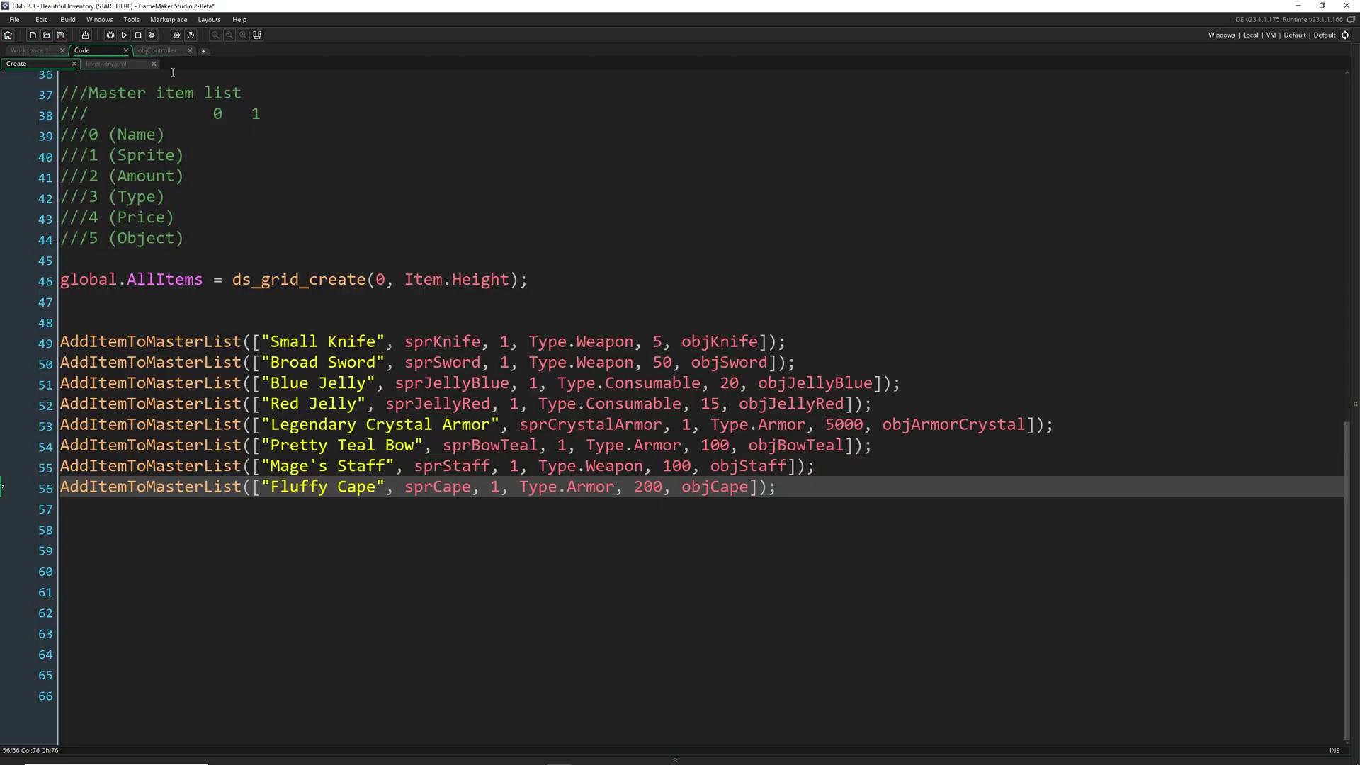
{"action": "left_click", "coordinate": [150, 51]}
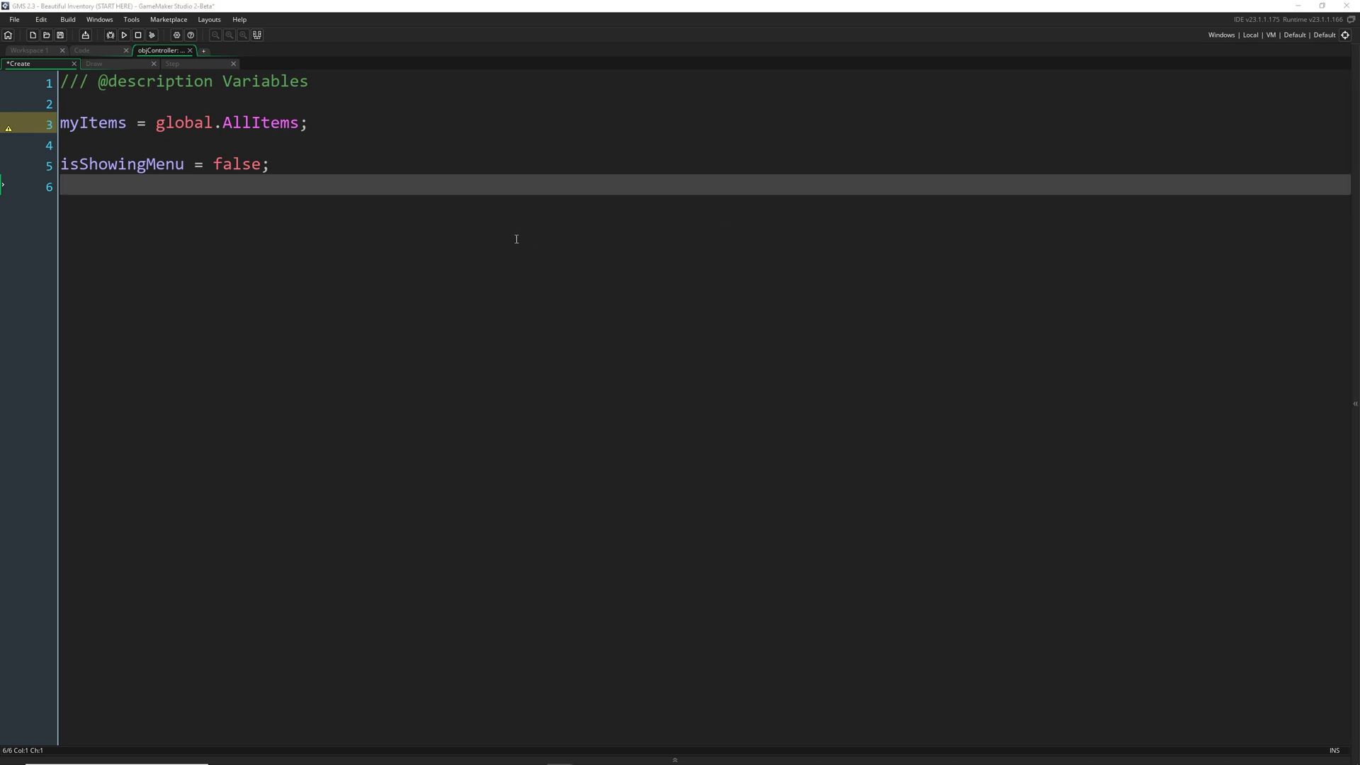
{"action": "type", "text": "menu"}
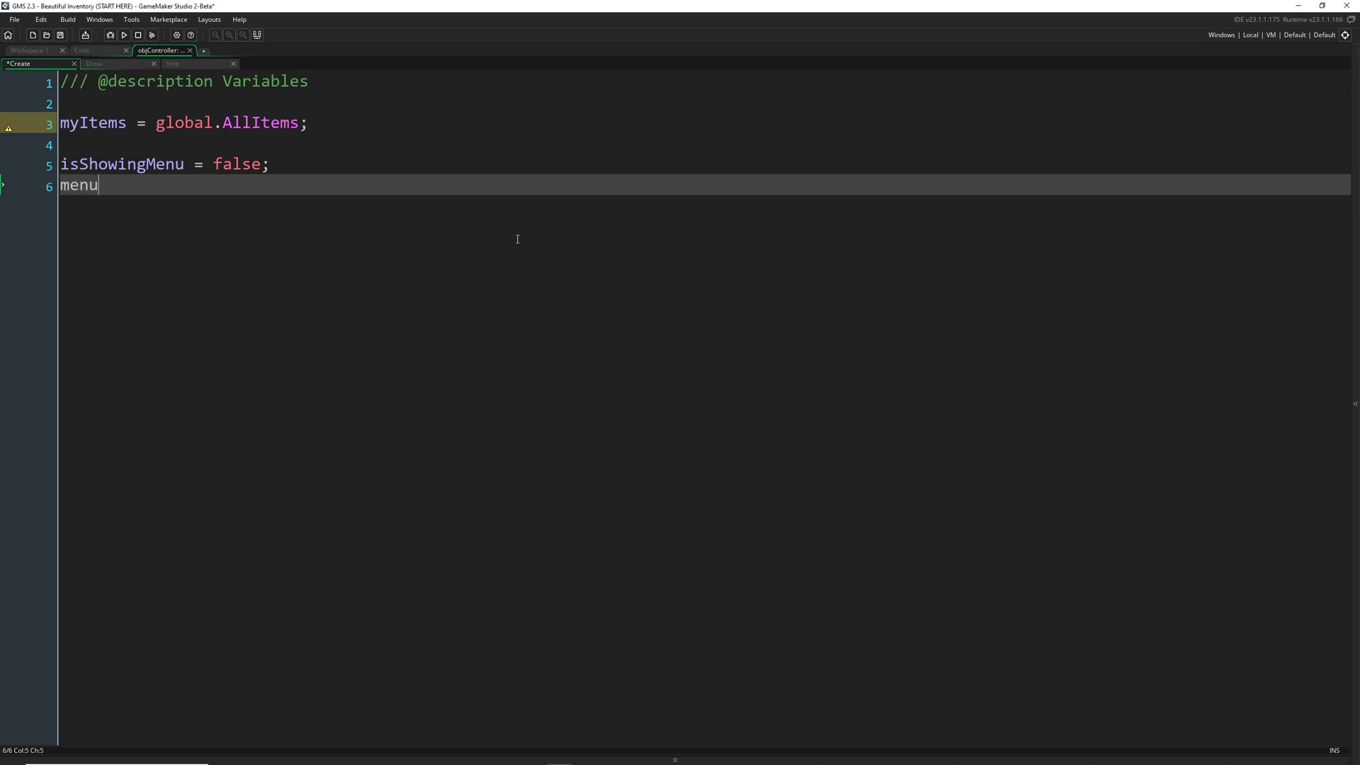
{"action": "type", "text": "Width = 6;"}
- Add menuWidth 6, menuHeight 48, itemSeperation 38 and itemScale 2 to Create, and save
{"action": "key", "text": "Return"}
{"action": "type", "text": "menuHeight = "}
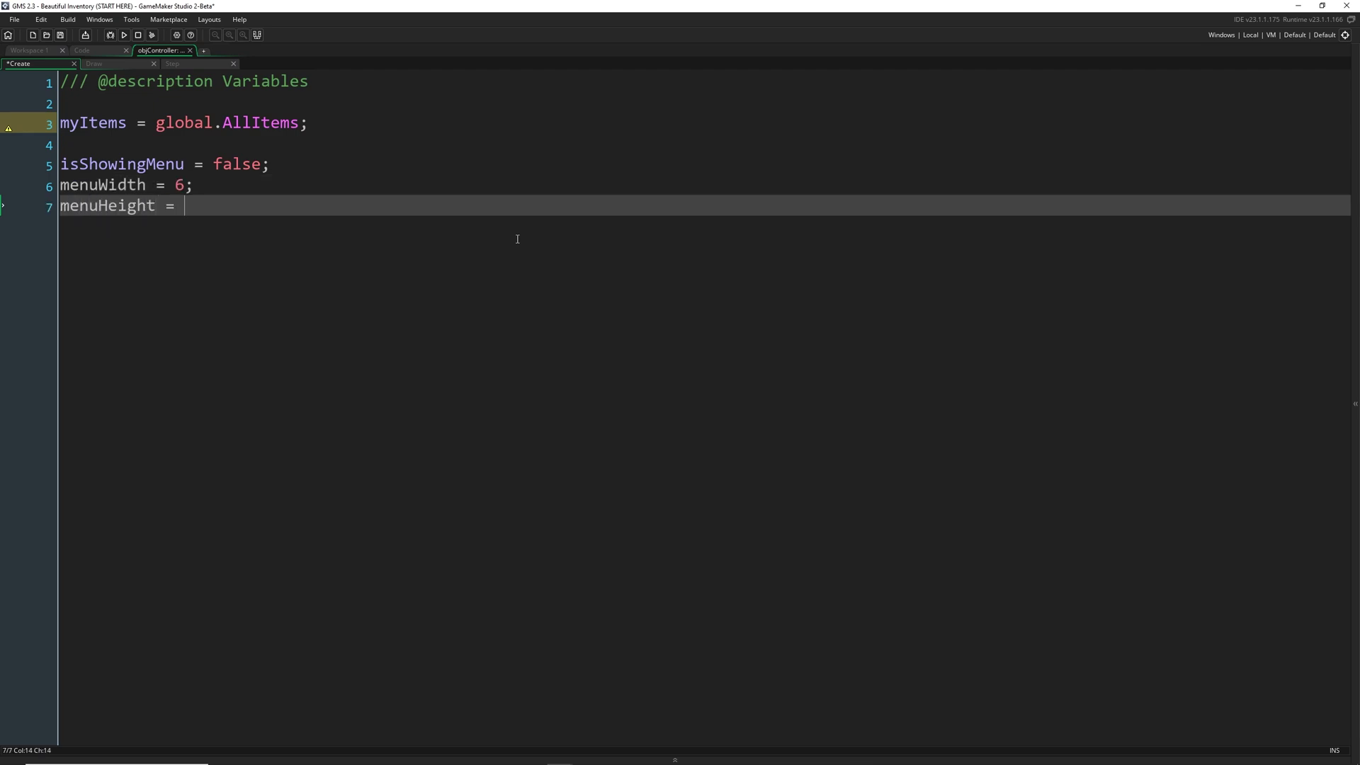
{"action": "type", "text": "48;"}
{"action": "key", "text": "Return"}
{"action": "type", "text": "item"}
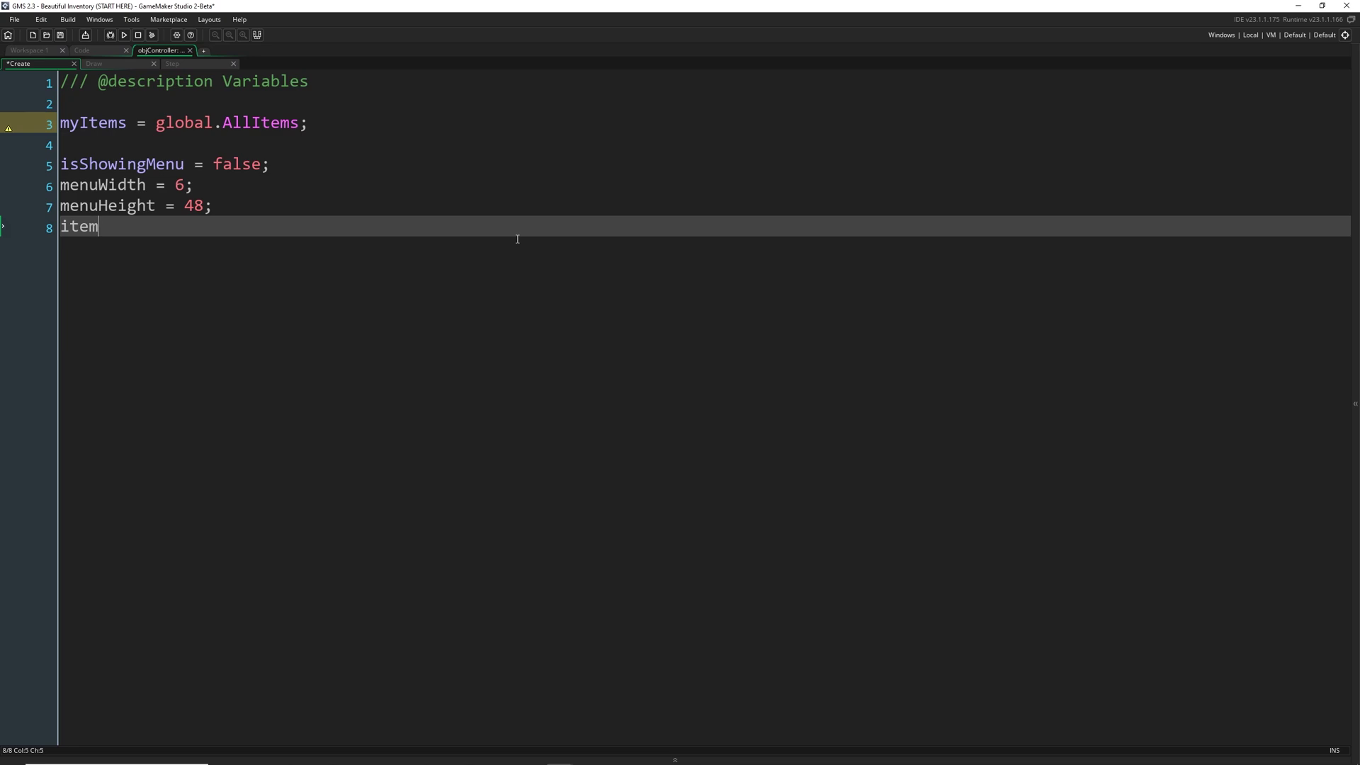
{"action": "type", "text": "Seperation = "}
{"action": "type", "text": "38;"}
{"action": "key", "text": "Return"}
{"action": "type", "text": "item"}
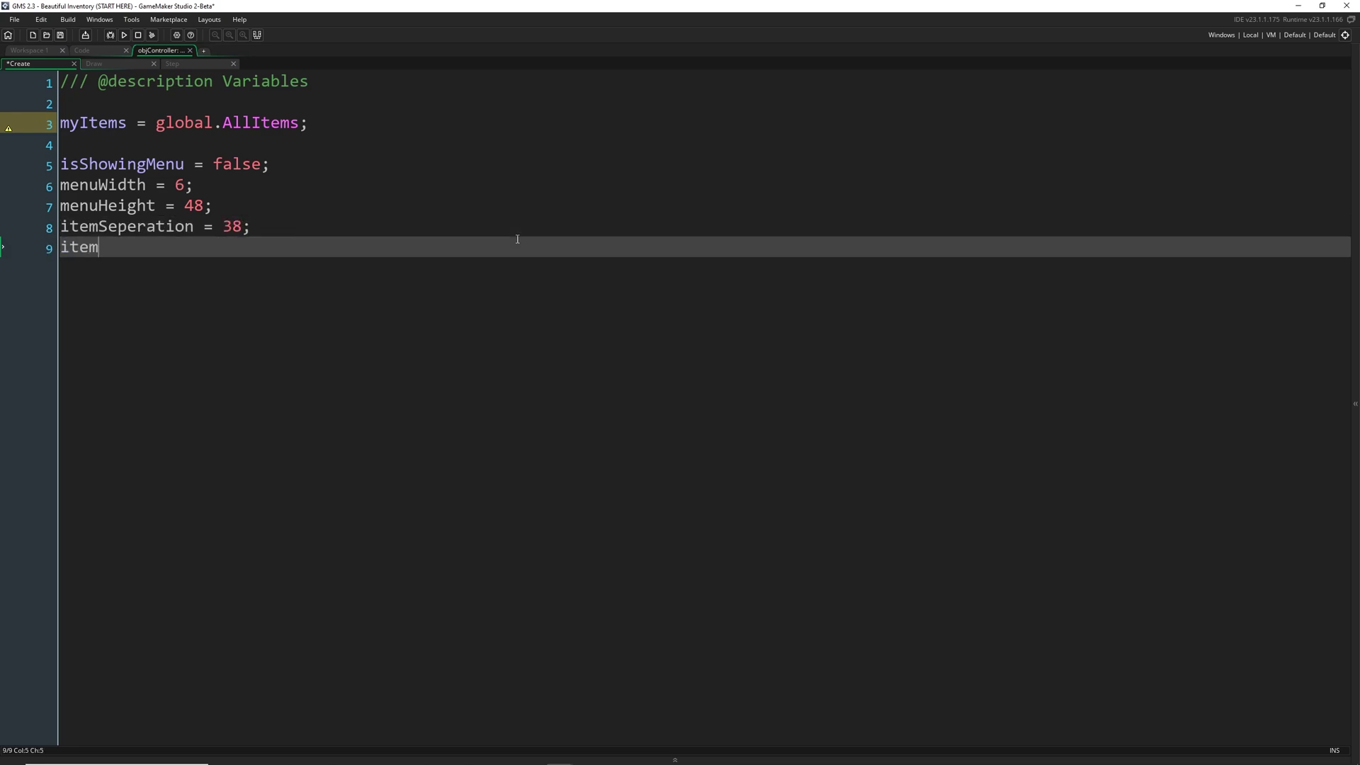
{"action": "type", "text": "Scale = 2;"}
{"action": "key", "text": "ctrl+s"}
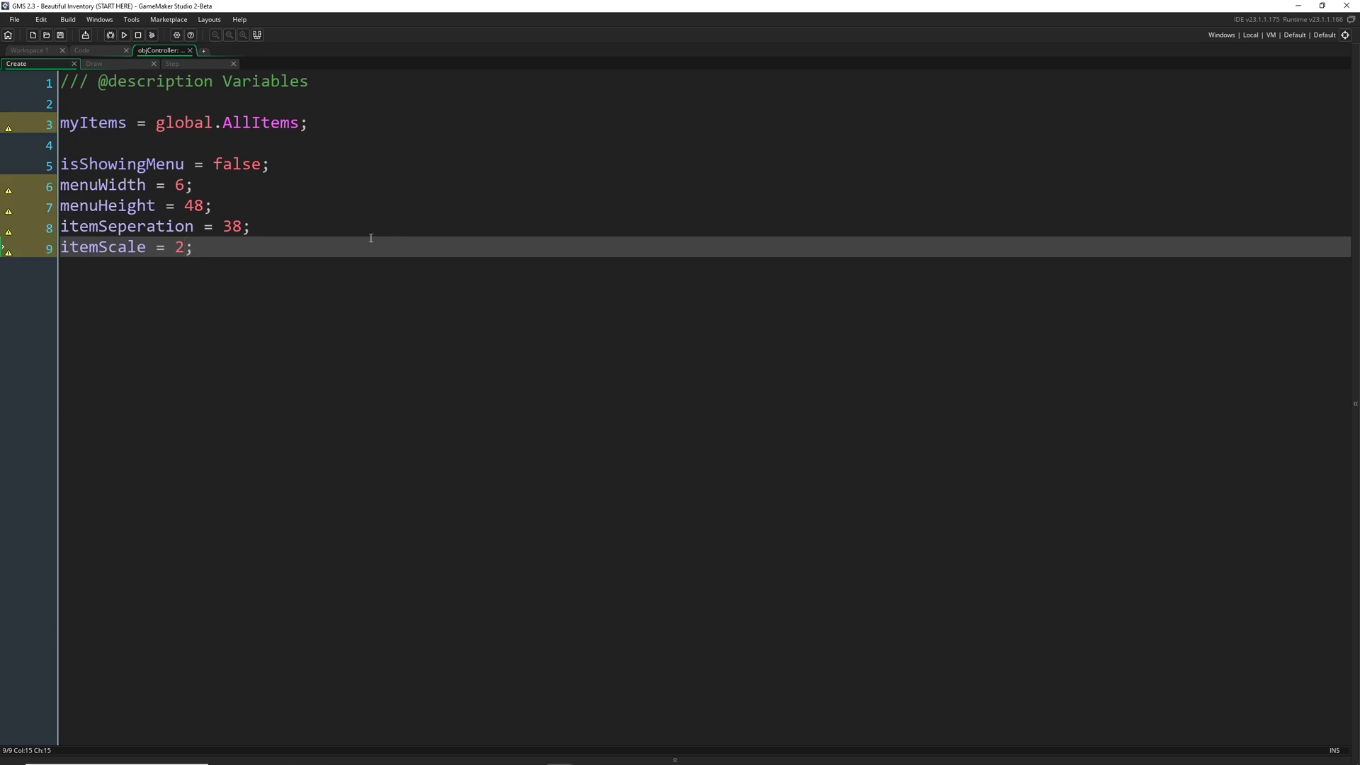
- Review the new itemSeperation and itemScale lines, then open the Draw event
{"action": "left_click_drag", "start_coordinate": [194, 248], "coordinate": [56, 186]}
{"action": "left_click", "coordinate": [228, 246]}
{"action": "key", "text": "shift+Left"}
{"action": "key", "text": "shift+Left"}
{"action": "key", "text": "shift+Left"}
{"action": "left_click_drag", "start_coordinate": [248, 229], "coordinate": [56, 226]}
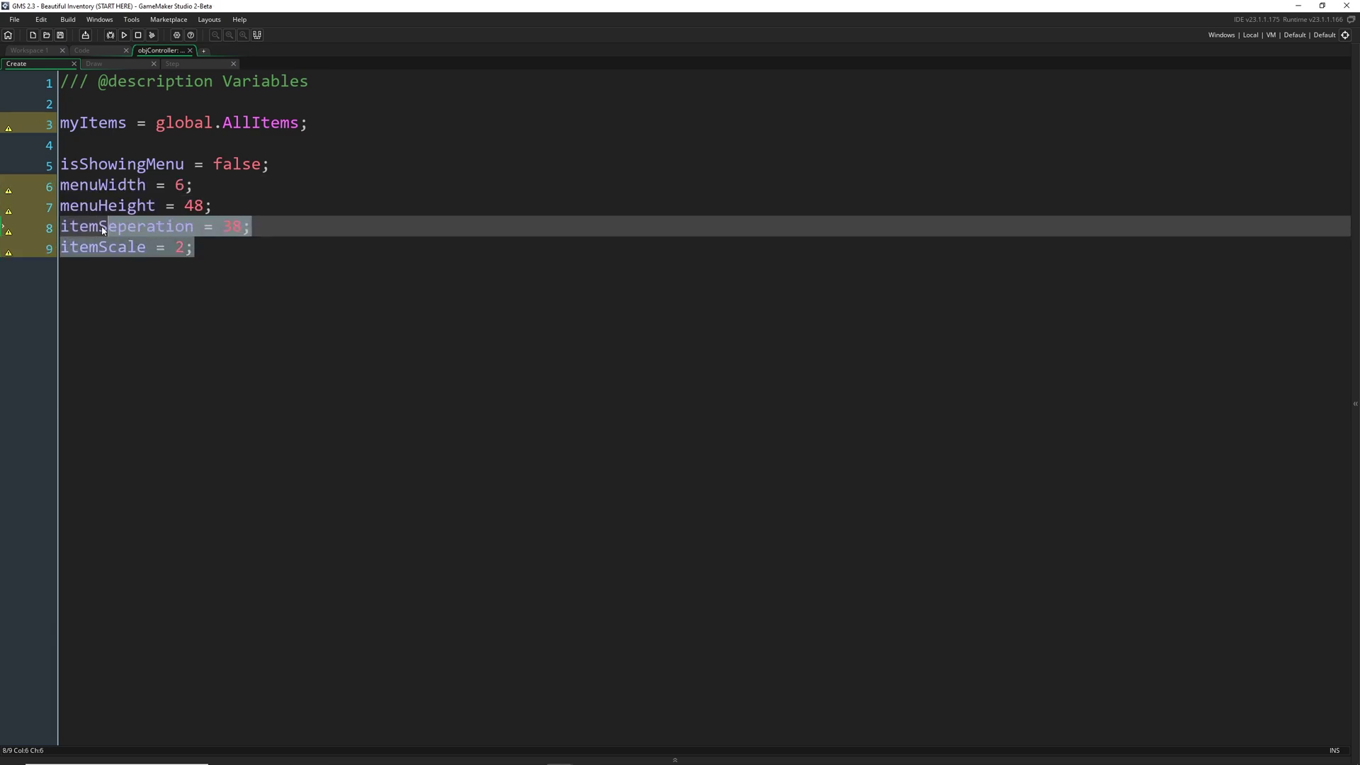
{"action": "left_click", "coordinate": [224, 248]}
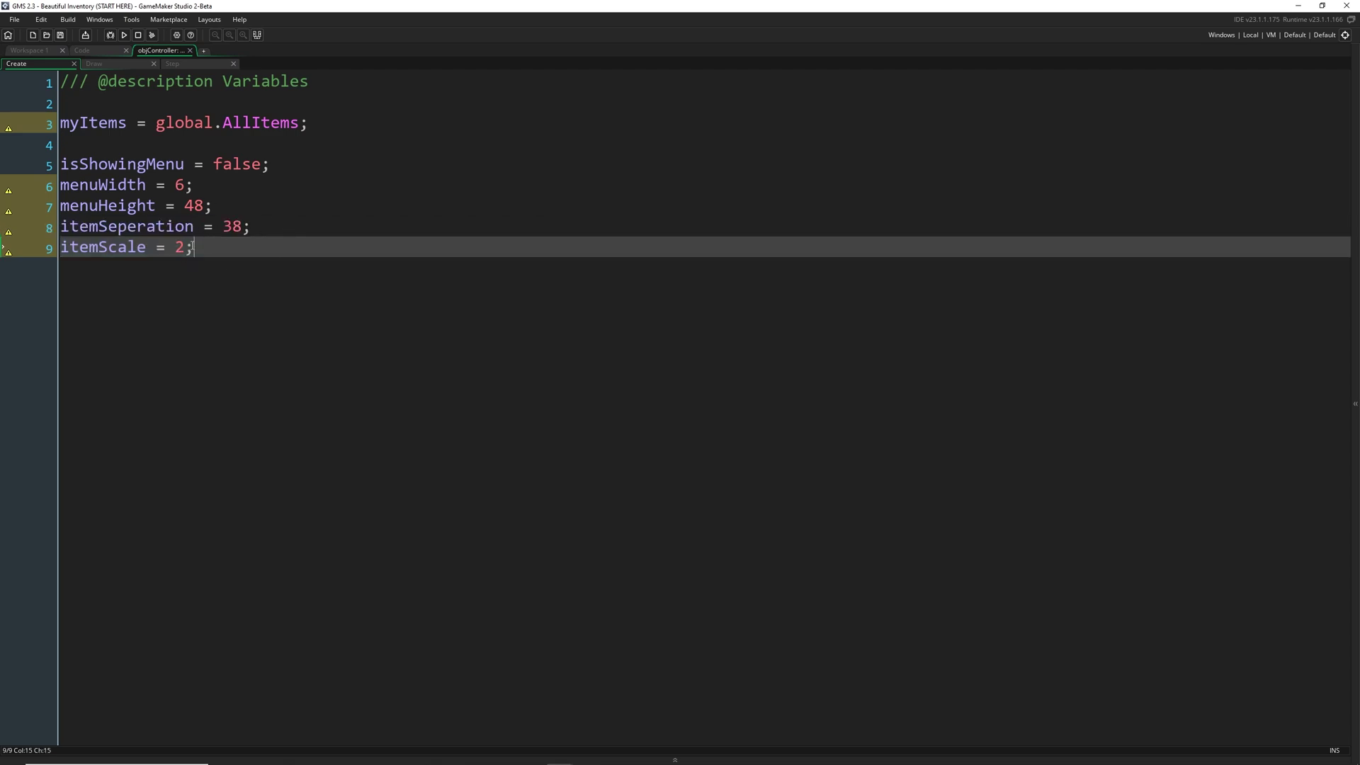
{"action": "left_click", "coordinate": [242, 229], "text": "shift"}
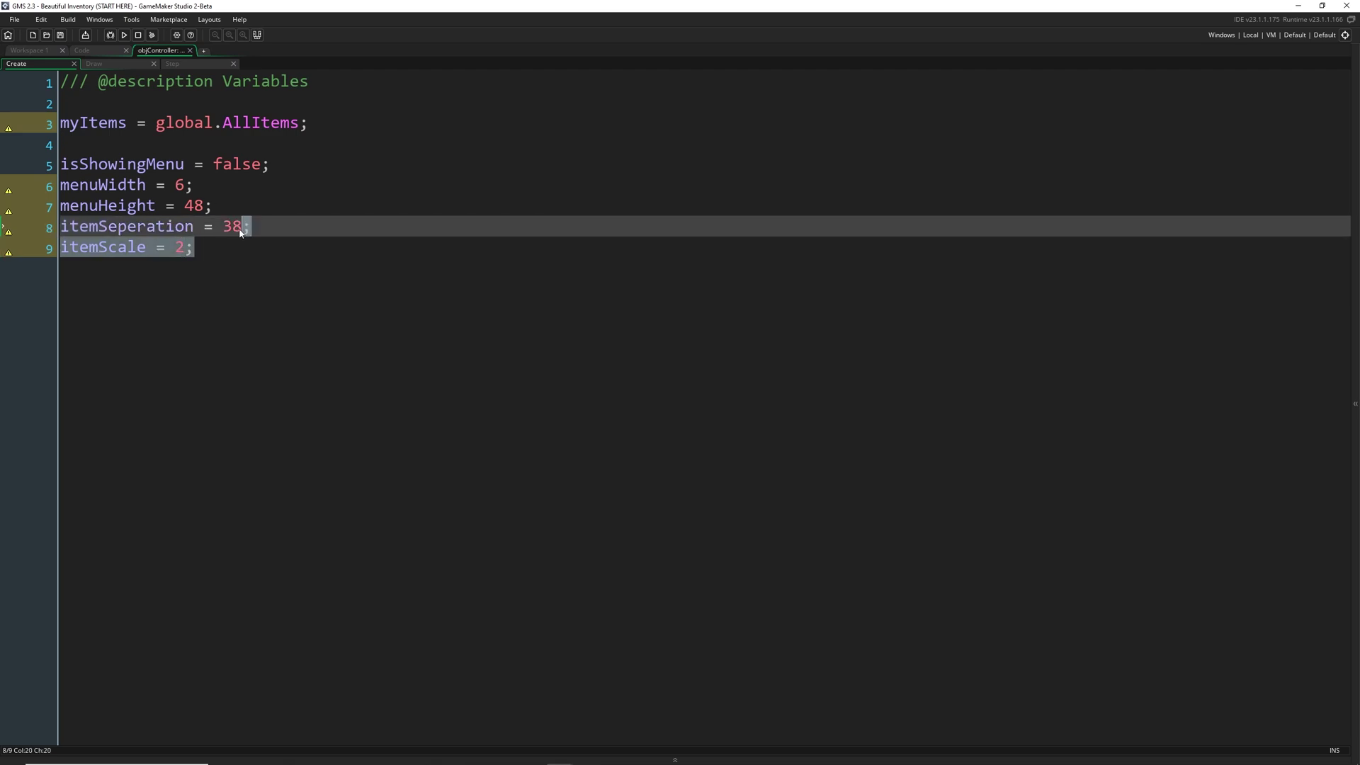
{"action": "key", "text": "Left"}
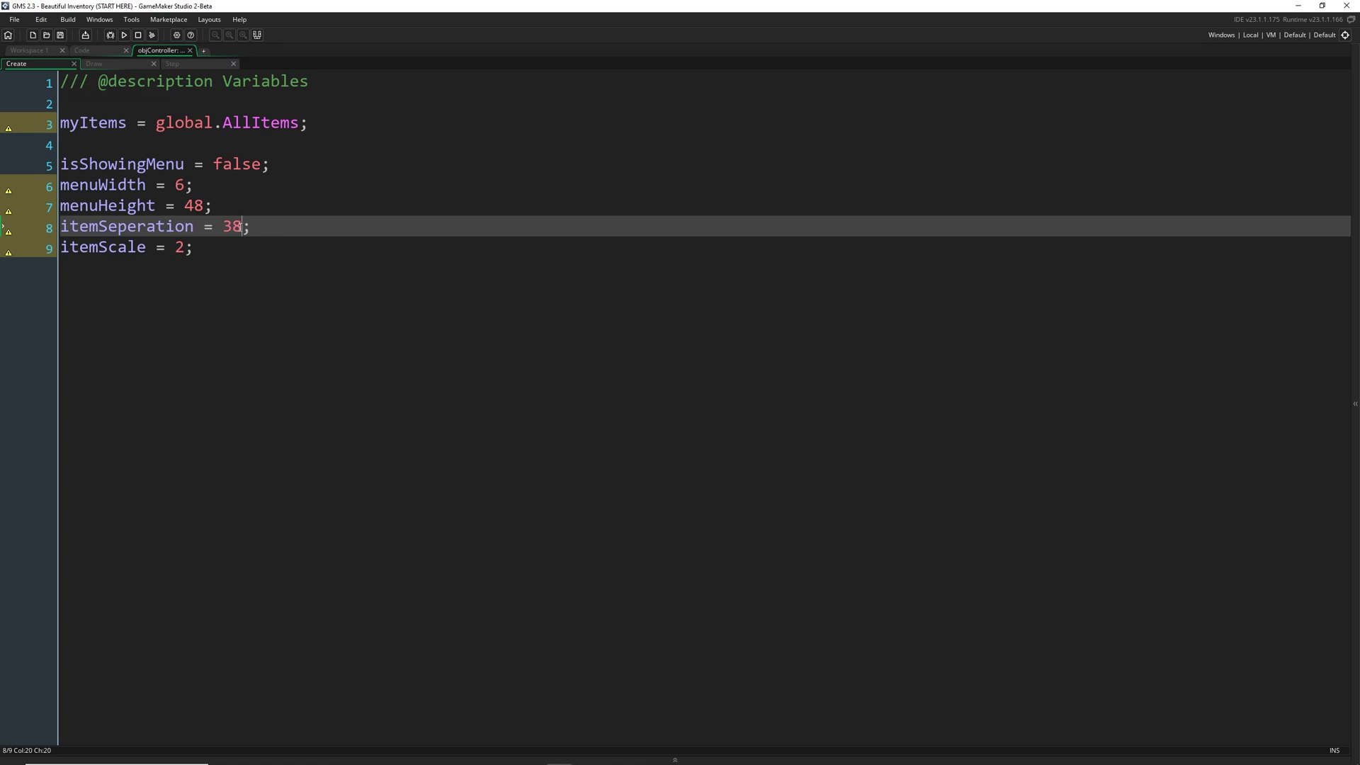
{"action": "left_click", "coordinate": [283, 264]}
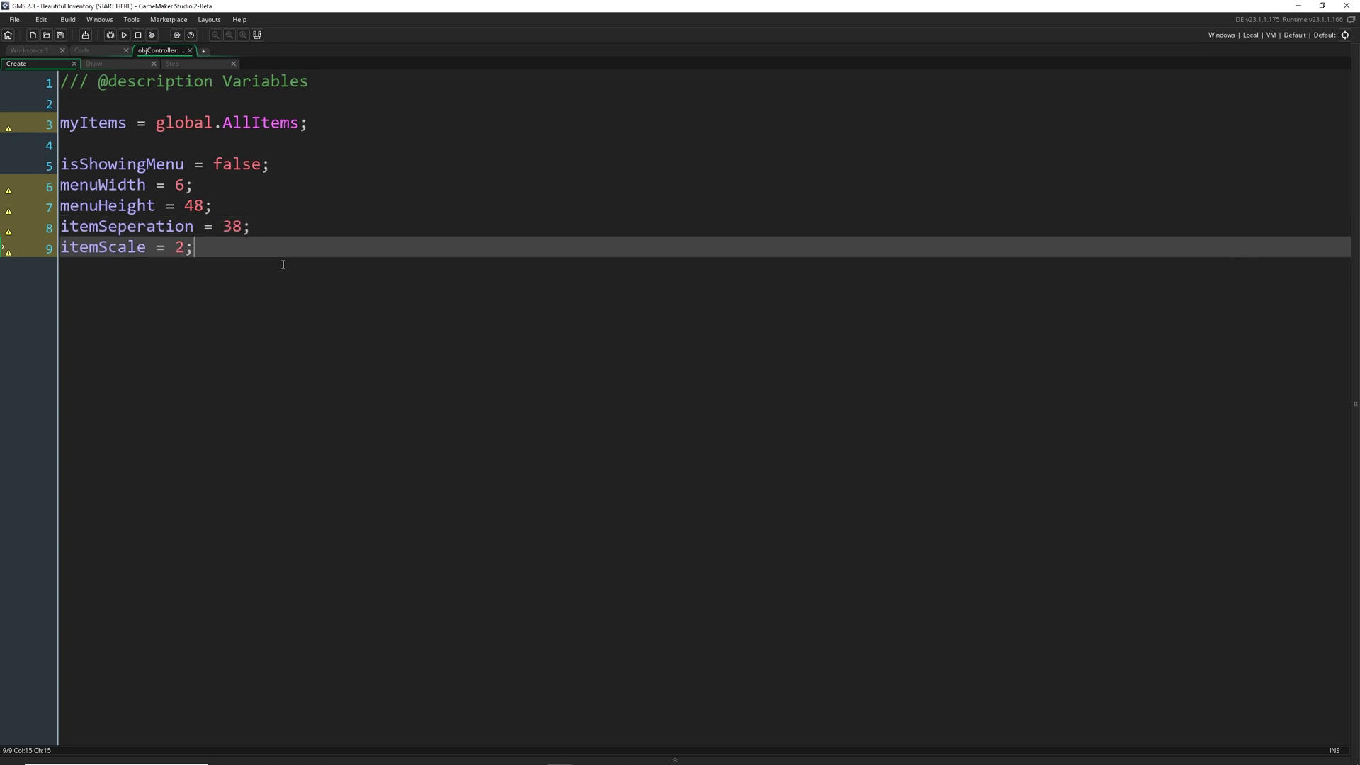
{"action": "key", "text": "Left"}
{"action": "left_click", "coordinate": [96, 64]}
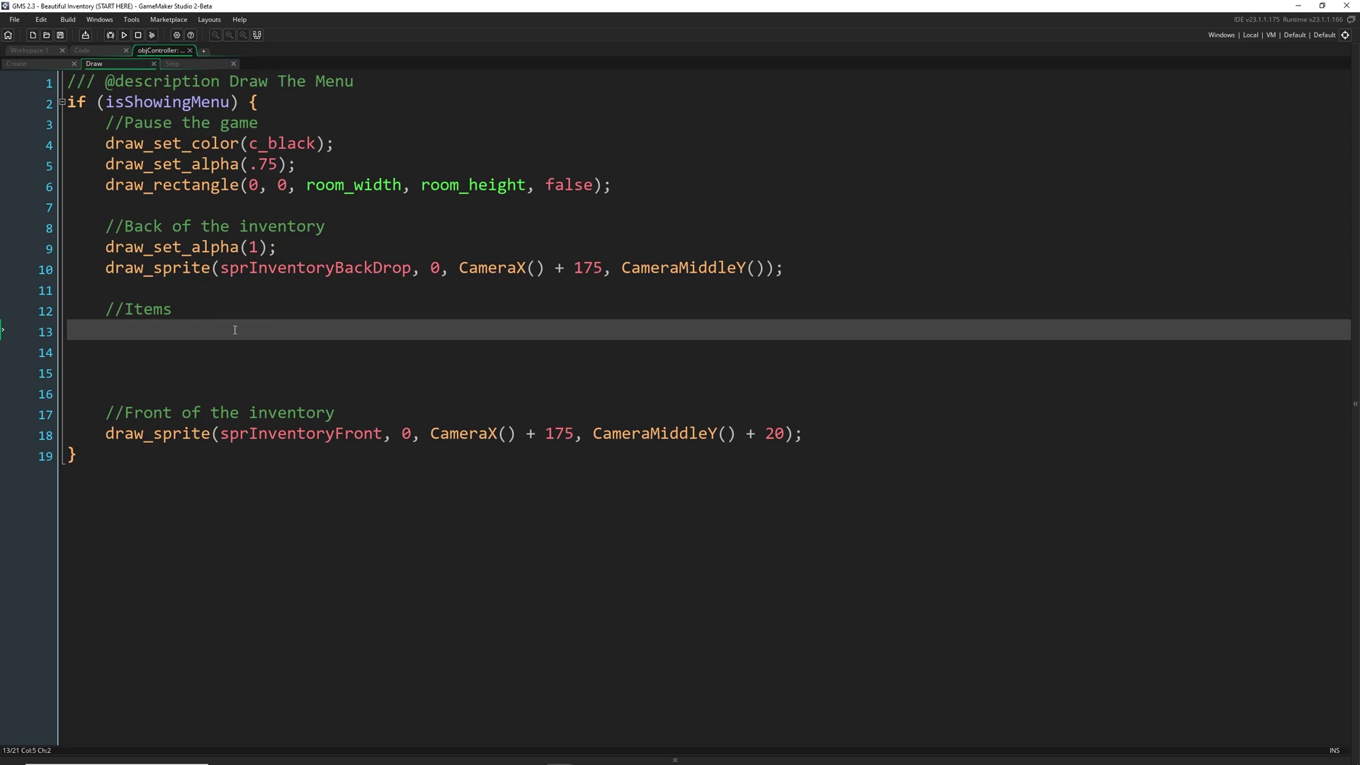
{"action": "type", "text": "for"}
{"action": "type", "text": "(var i = 0"}
{"action": "type", "text": "; i <"}
{"action": "type", "text": "ds_g"}
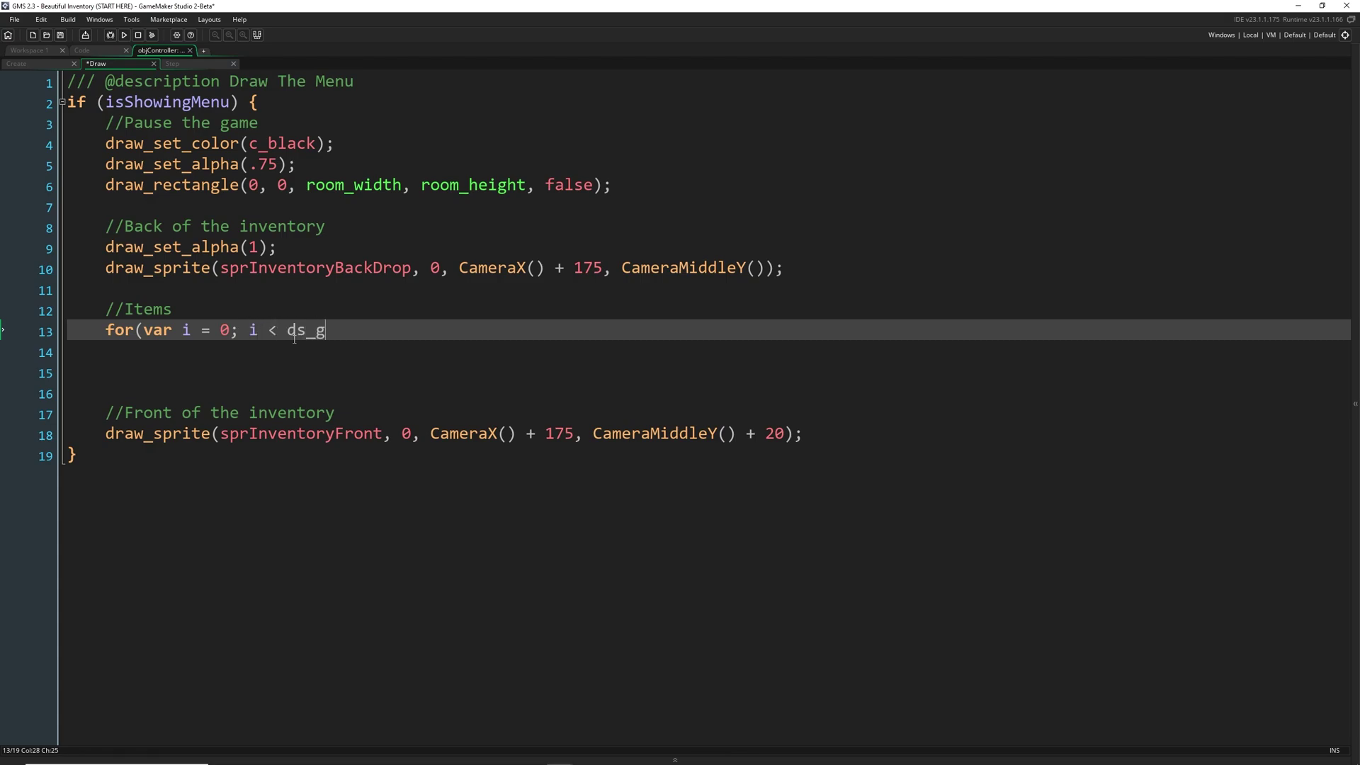
{"action": "type", "text": "rid_w"}
- Fix the ds_grid_width and increment typos in the myItems for loop and add its braces
{"action": "key", "text": "BackSpace"}
{"action": "key", "text": "BackSpace"}
{"action": "key", "text": "BackSpace"}
{"action": "key", "text": "BackSpace"}
{"action": "type", "text": "d_width(myI"}
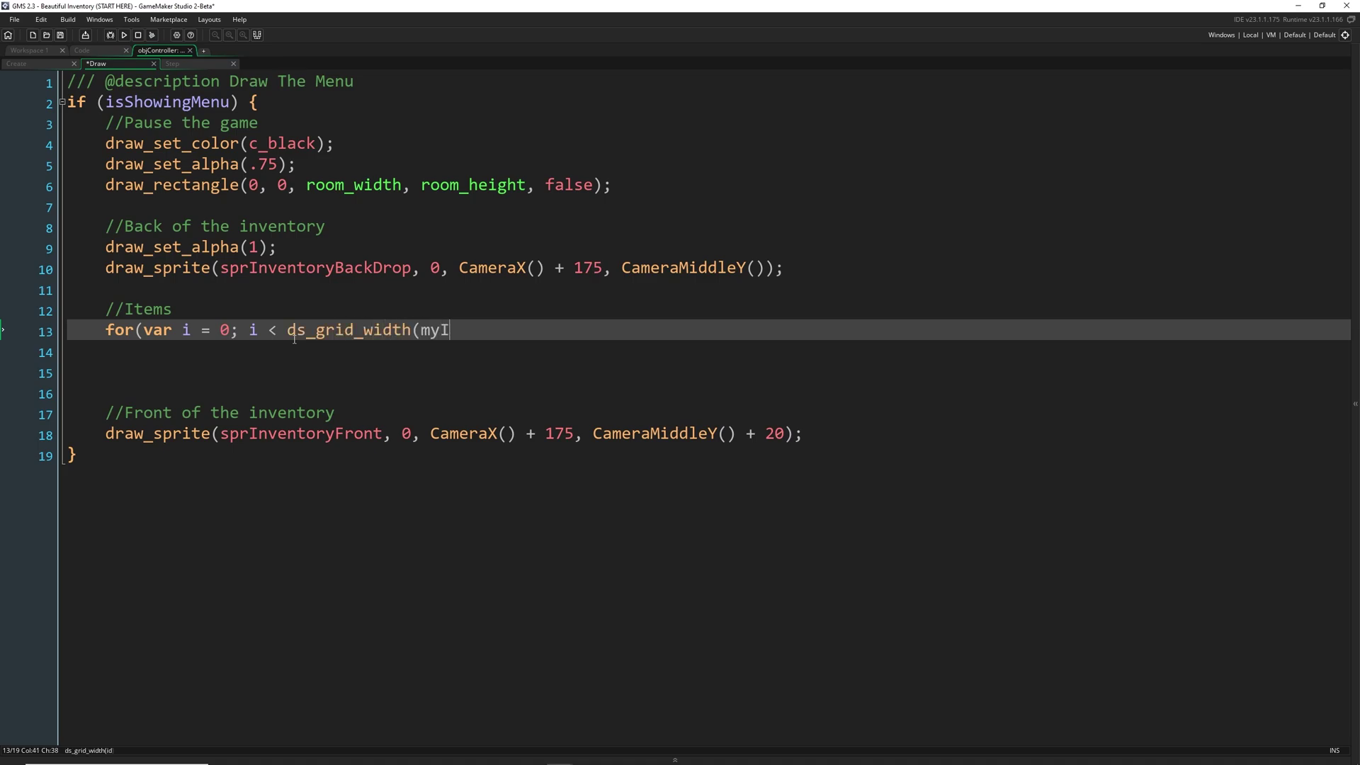
{"action": "type", "text": "tems); +i)"}
{"action": "key", "text": "BackSpace"}
{"action": "key", "text": "BackSpace"}
{"action": "type", "text": "+i) {"}
{"action": "key", "text": "Return"}
{"action": "key", "text": "Return"}
{"action": "type", "text": "}"}
{"action": "key", "text": "Up"}
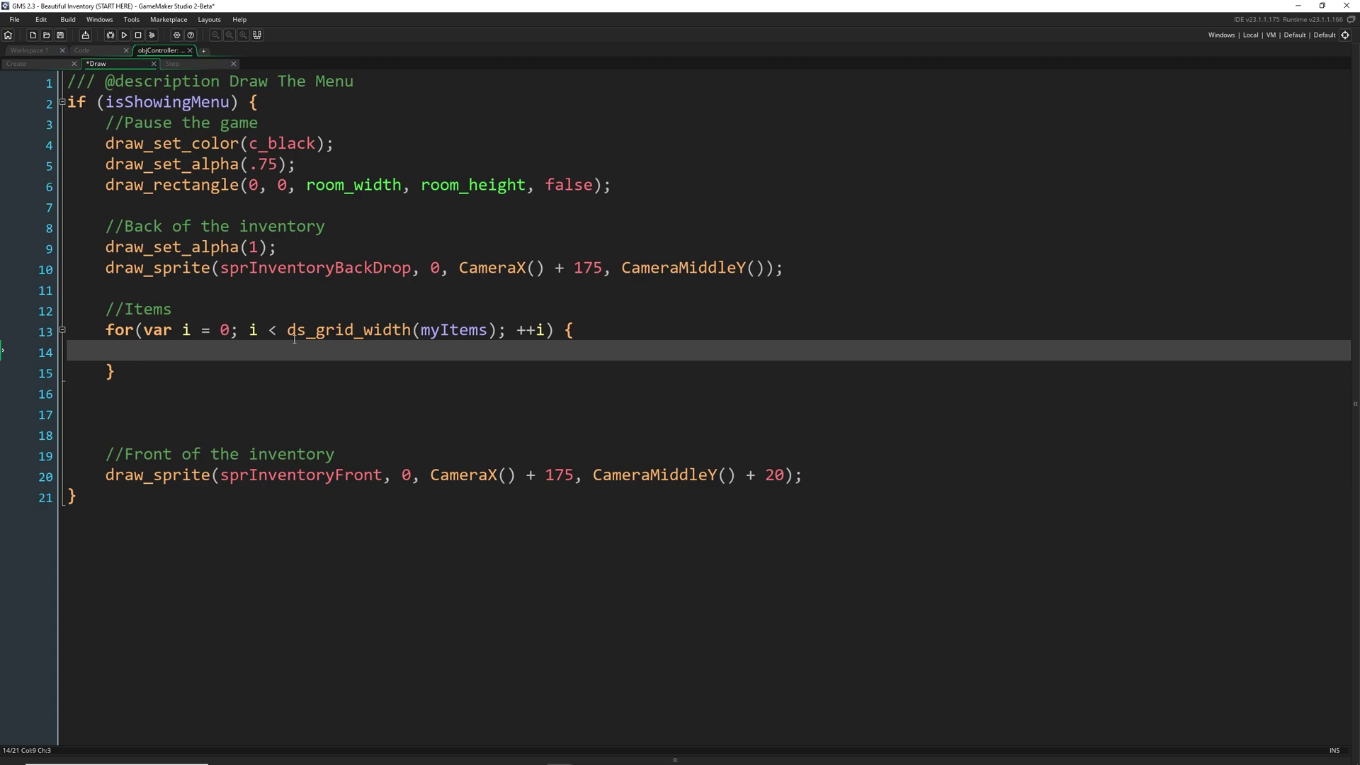
{"action": "type", "text": "var"}
{"action": "type", "text": " itemX = CameraX() "}
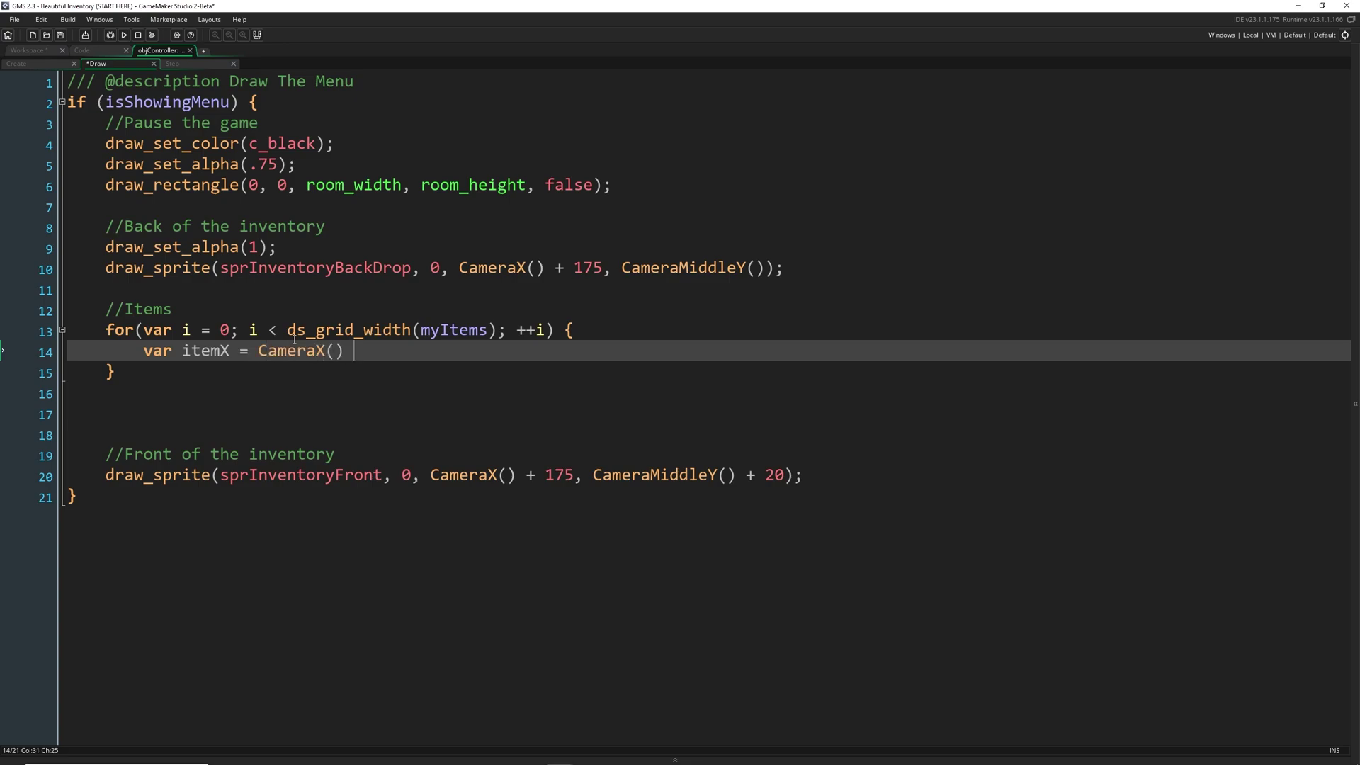
{"action": "type", "text": "+ 81 + "}
{"action": "type", "text": "(i "}
{"action": "type", "text": "* itemS"}
{"action": "type", "text": "eperation);"}
- Set itemY and add var sprite = myItems[# i, Item.Sprite] inside the loop
{"action": "key", "text": "Return"}
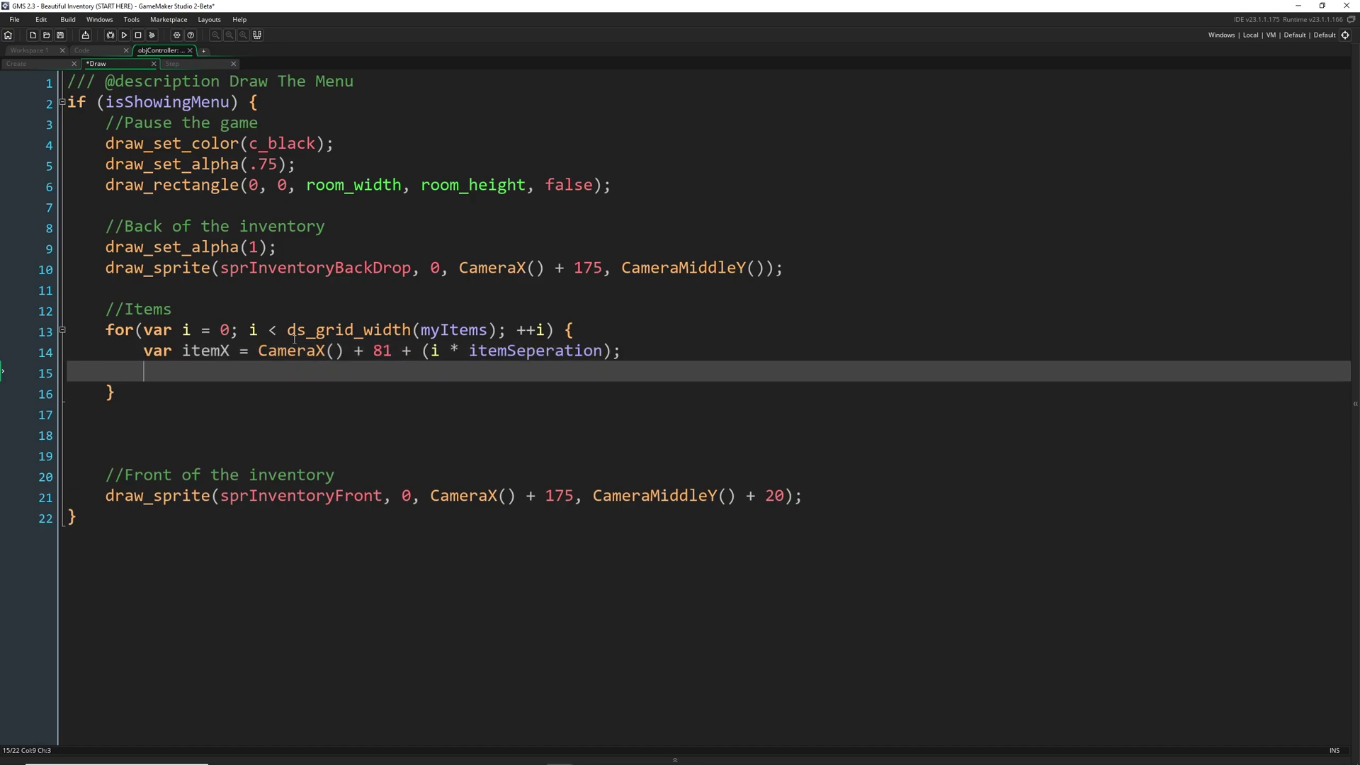
{"action": "type", "text": "var itemY "}
{"action": "type", "text": "= CameraY()"}
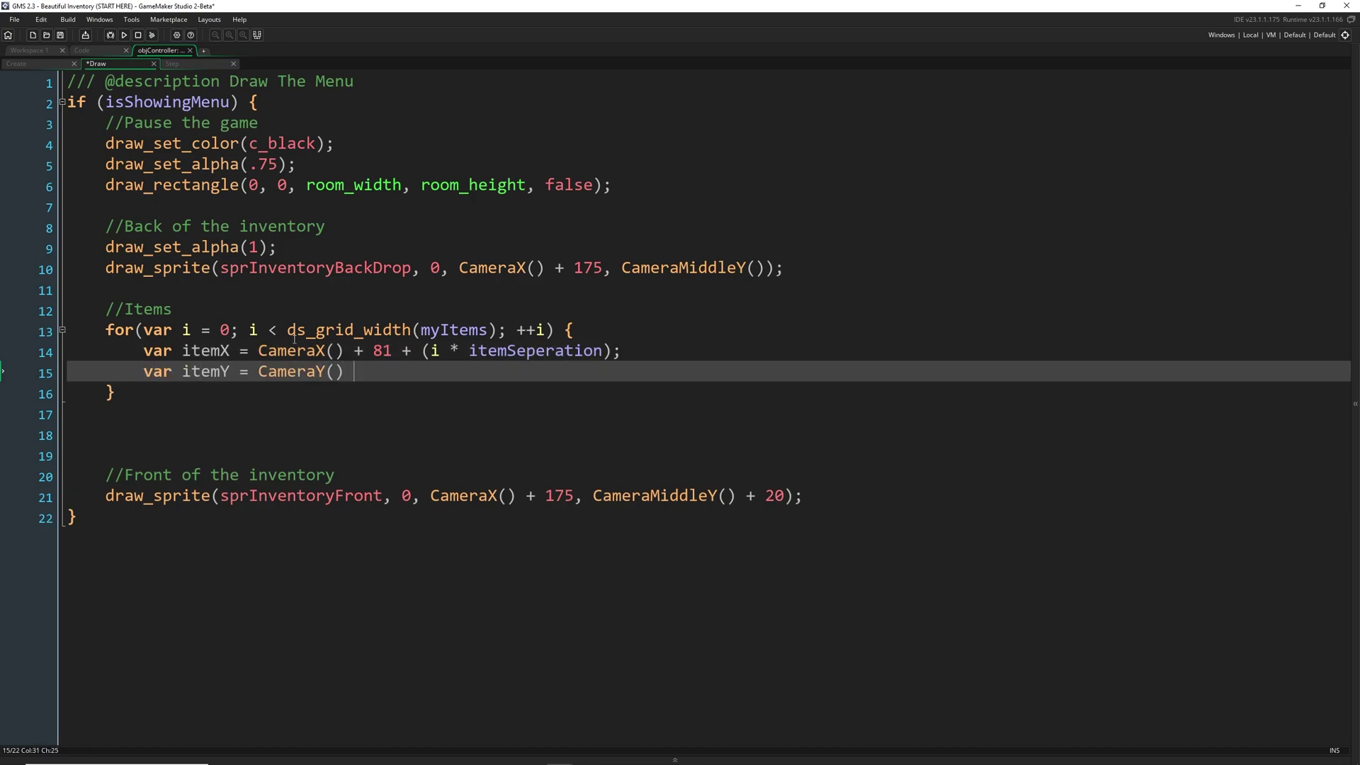
{"action": "type", "text": " + 111;"}
{"action": "key", "text": "Return"}
{"action": "type", "text": "var sprite"}
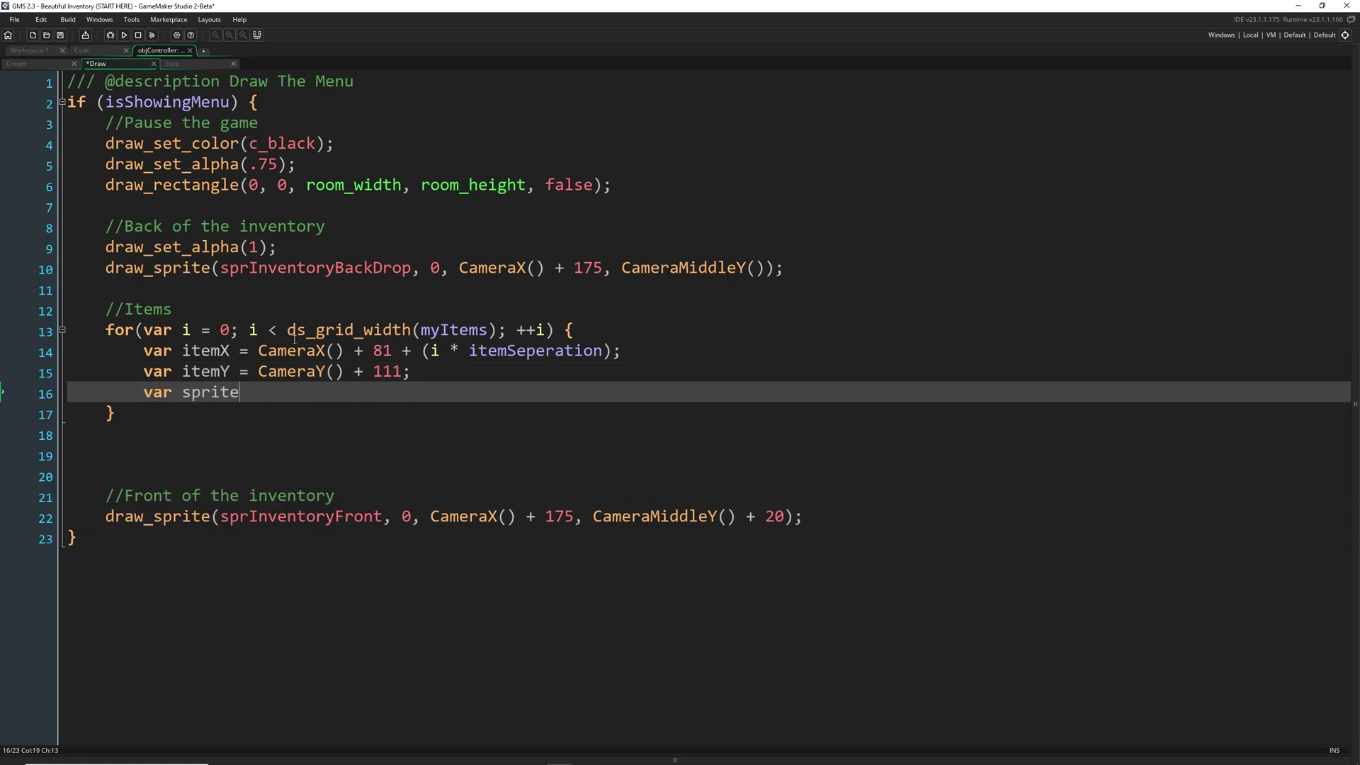
{"action": "type", "text": " = myItems["}
{"action": "type", "text": "# i"}
{"action": "type", "text": ", Item.Spr"}
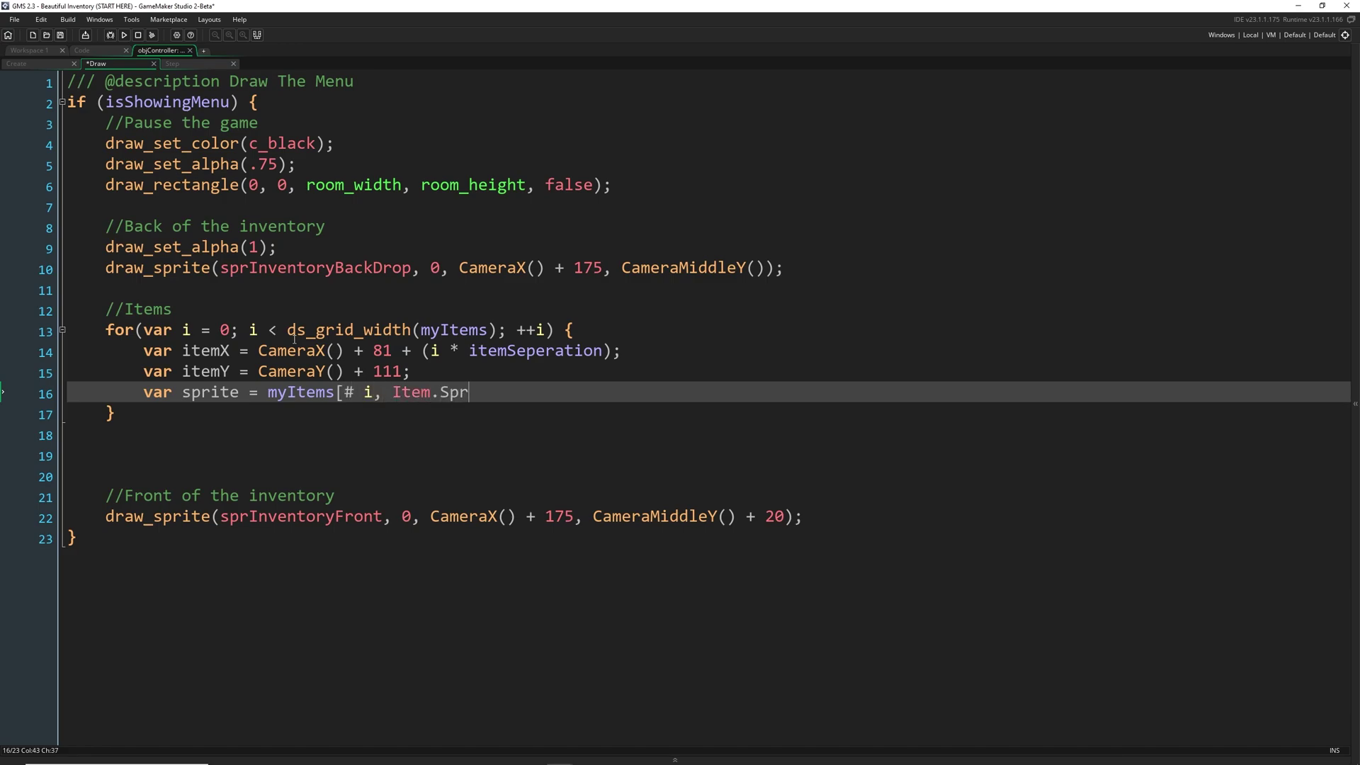
{"action": "type", "text": "ite];"}
{"action": "left_click", "coordinate": [312, 393]}
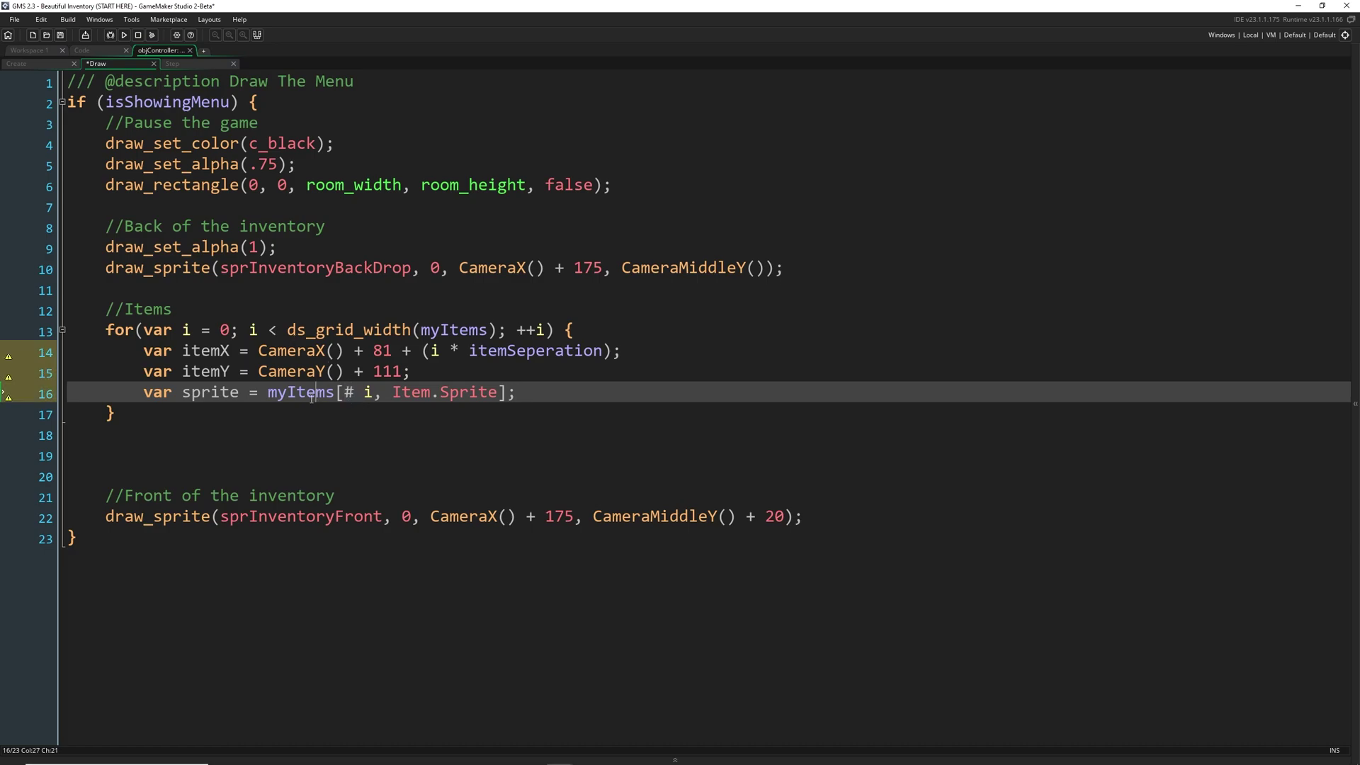
{"action": "key", "text": "End"}
- Add draw_sprite_ext(sprite, 0, itemX, itemY, itemScale, itemScale, 0, c_white, 1) below the sprite lookup
{"action": "key", "text": "Return"}
{"action": "key", "text": "Return"}
{"action": "type", "text": "draw"}
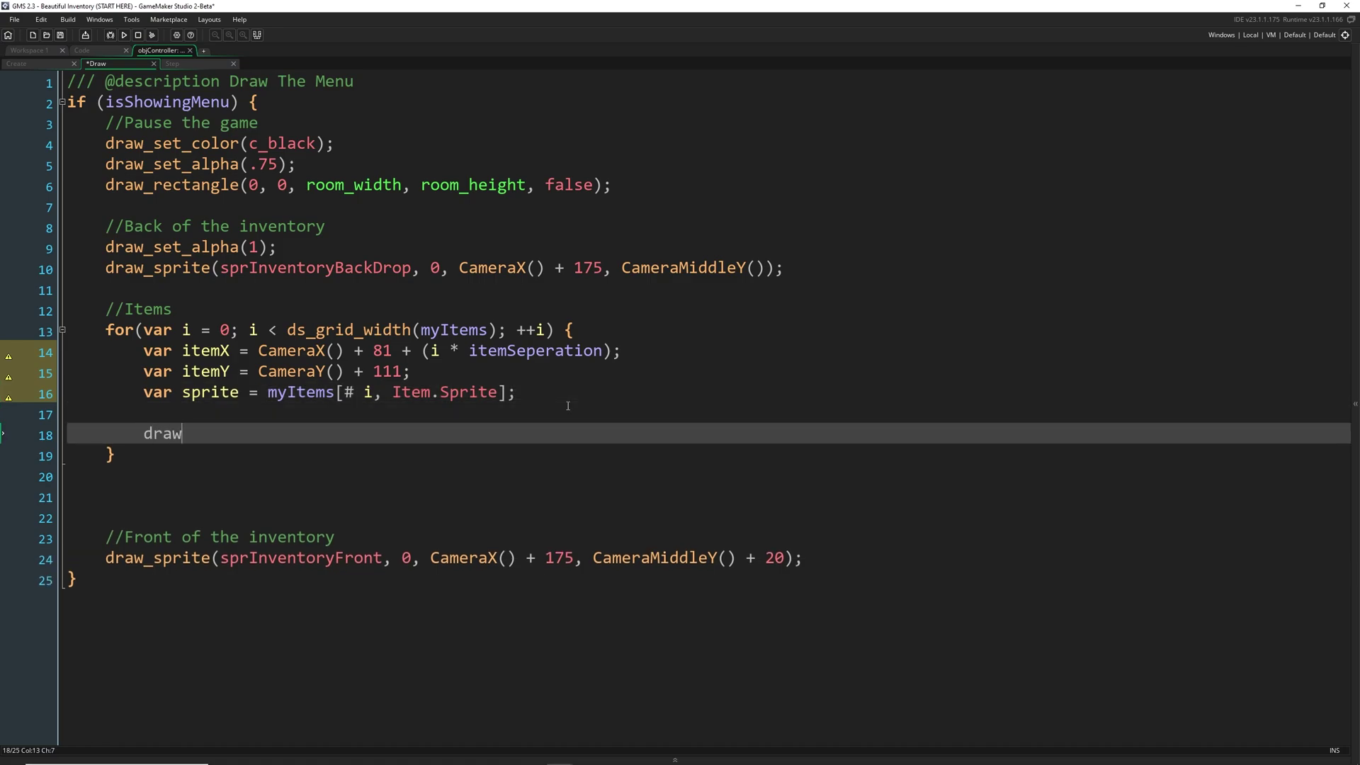
{"action": "type", "text": "_sprite("}
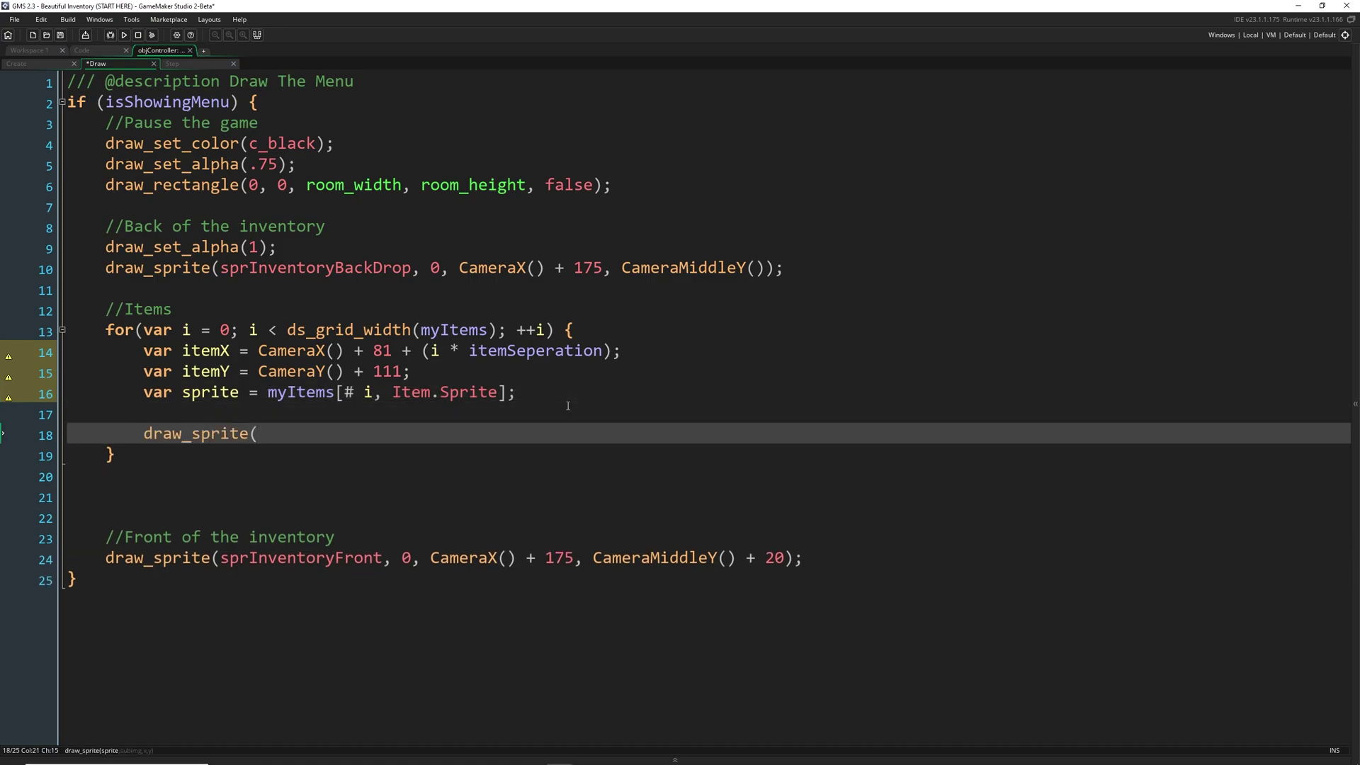
{"action": "key", "text": "BackSpace"}
{"action": "type", "text": "_ext("}
{"action": "type", "text": "sprite, "}
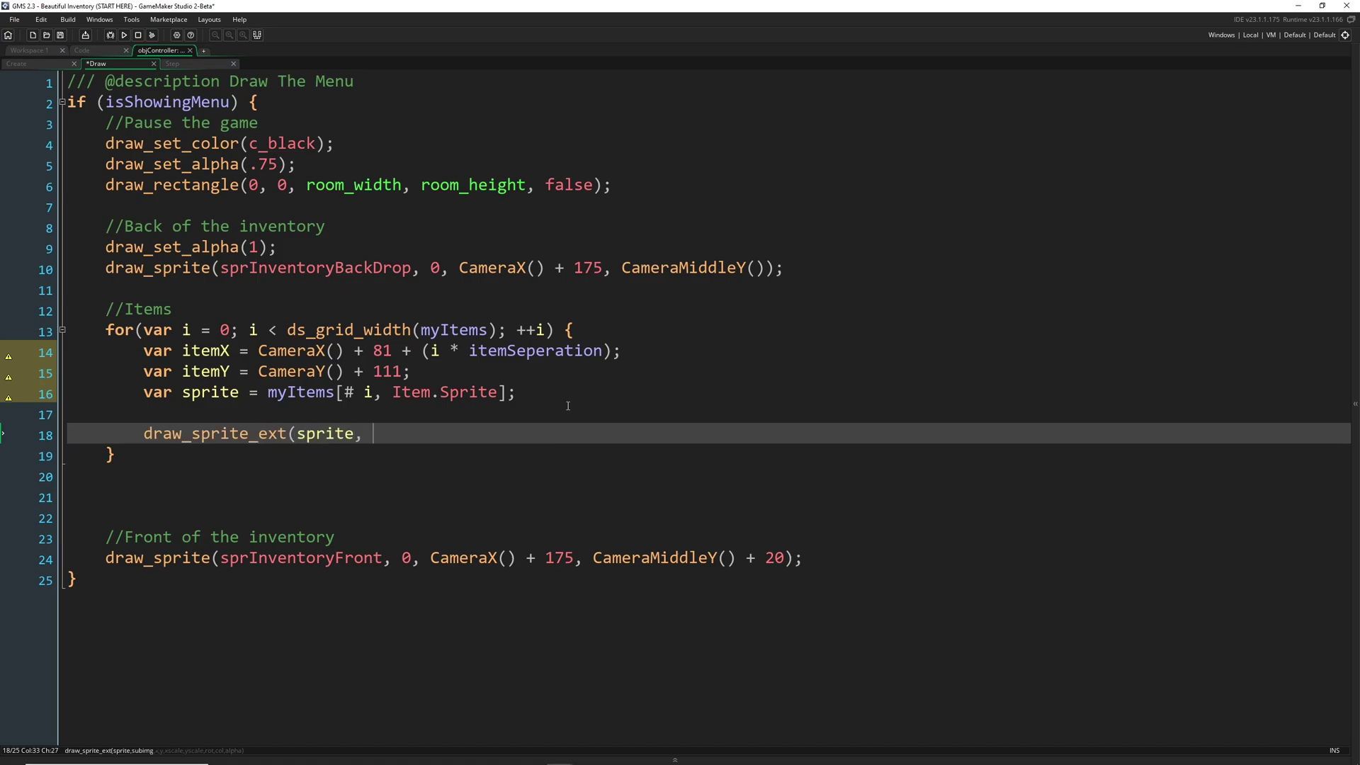
{"action": "type", "text": "0, i"}
{"action": "type", "text": "temX, itemY"}
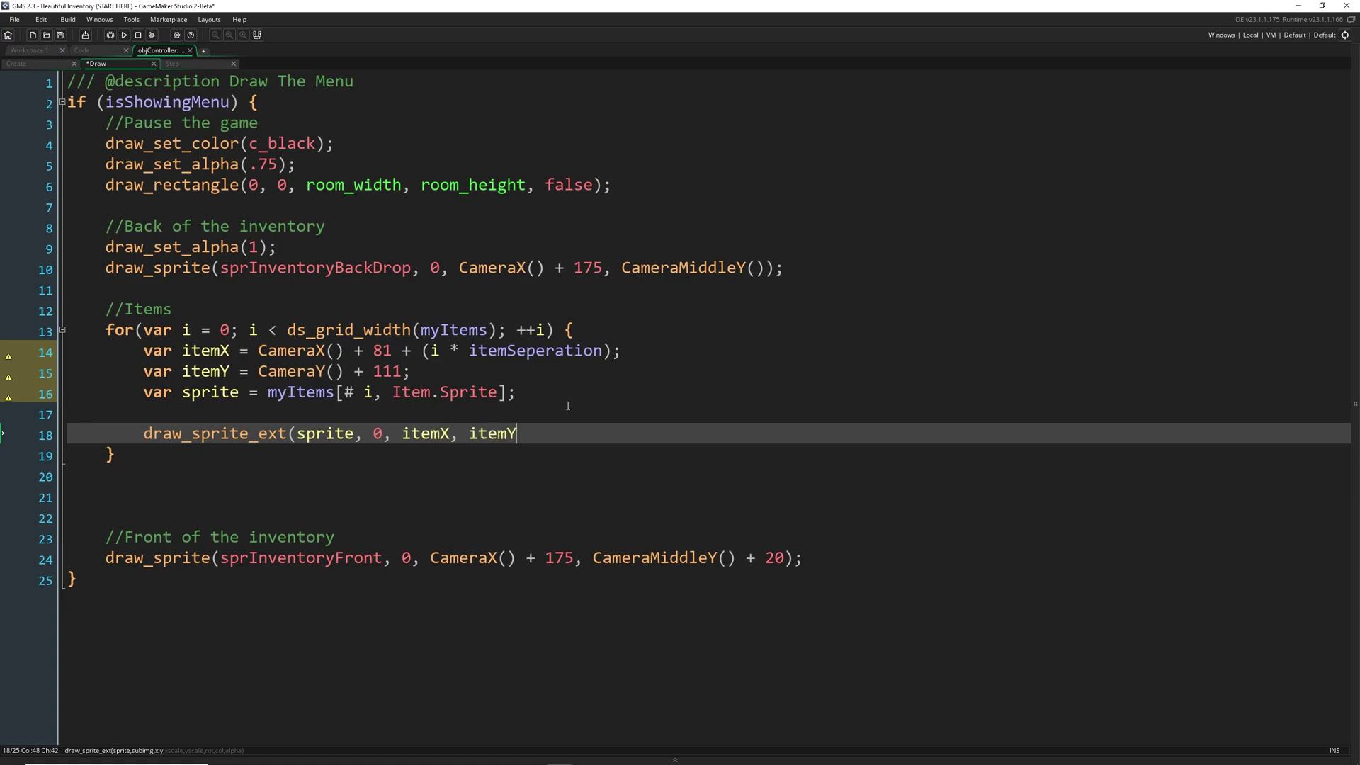
{"action": "type", "text": ", item"}
{"action": "type", "text": "Scale, itemS"}
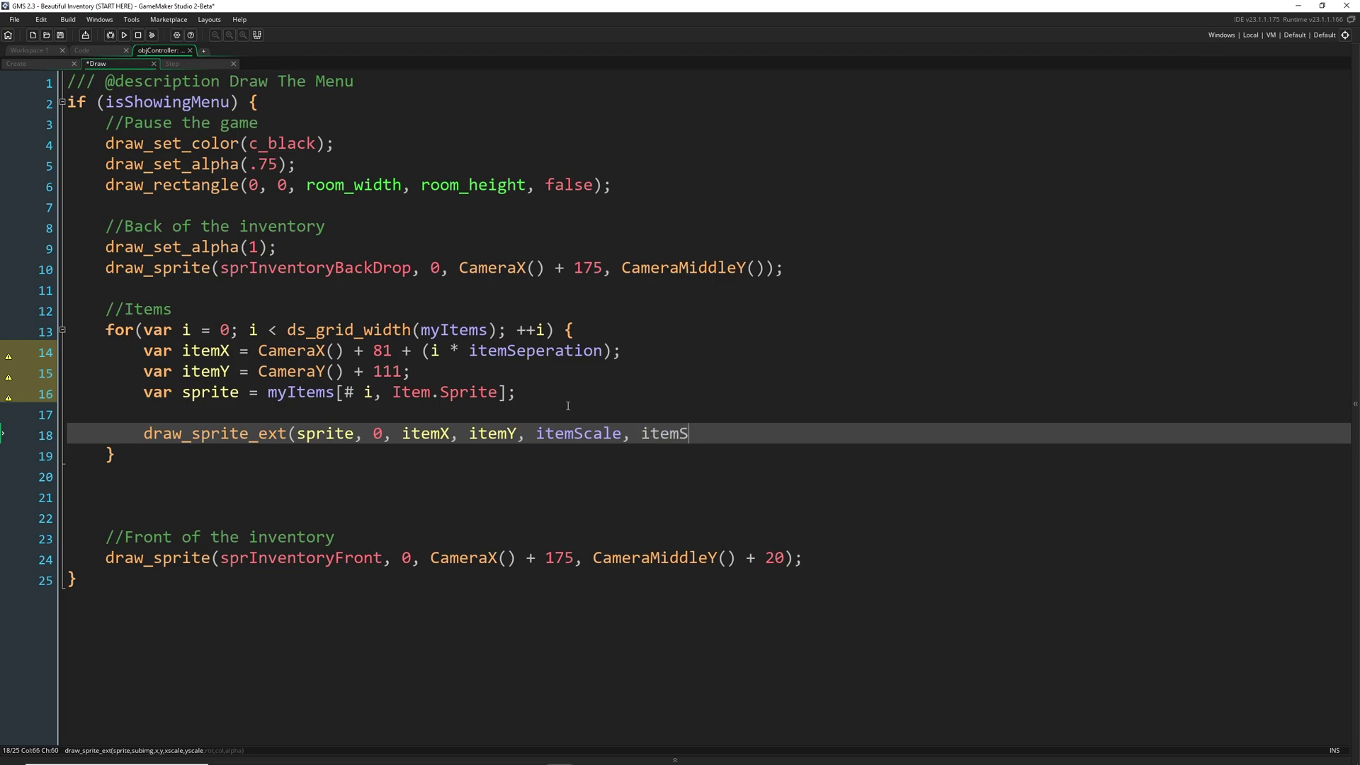
{"action": "type", "text": "cale, 0, "}
{"action": "type", "text": "c_white, 1);"}
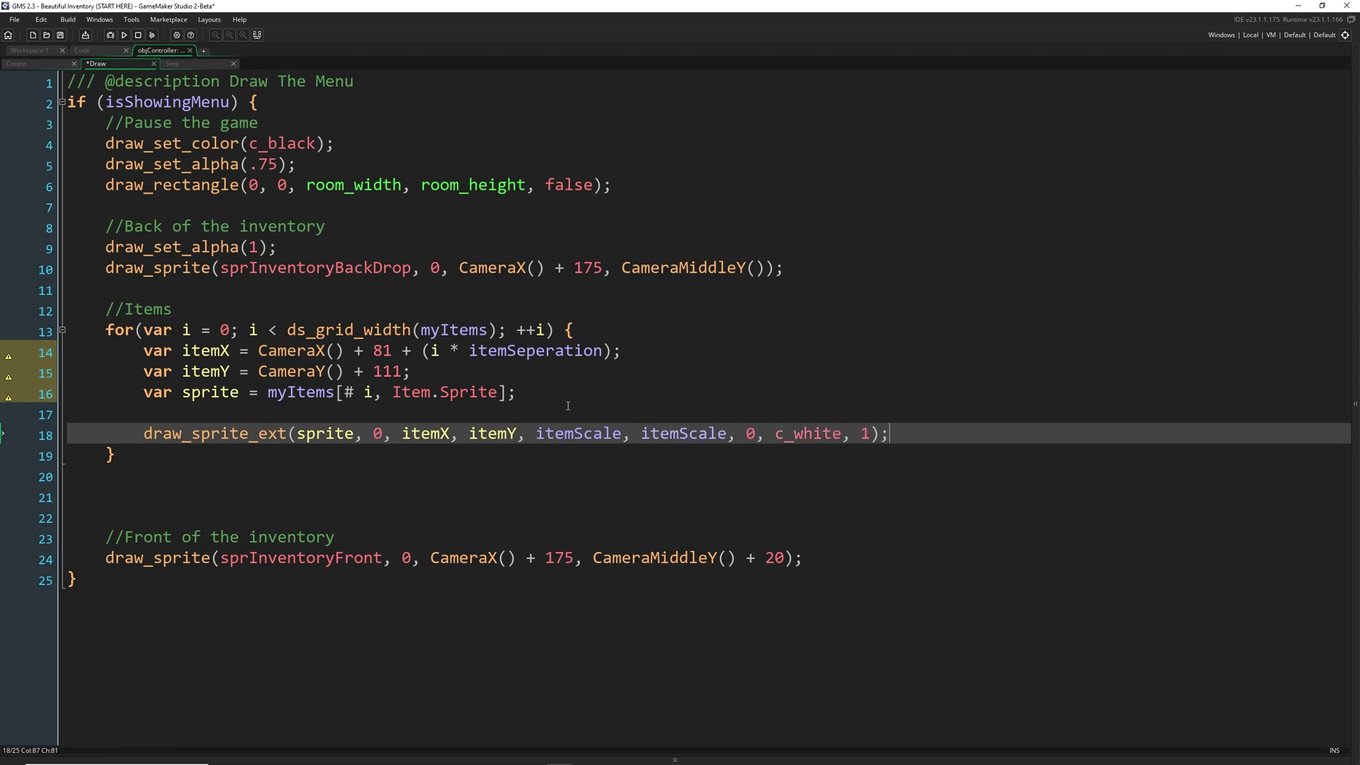
- Run the game, see all eight items in one row overflowing the frame, and close it
{"action": "key", "text": "F5"}
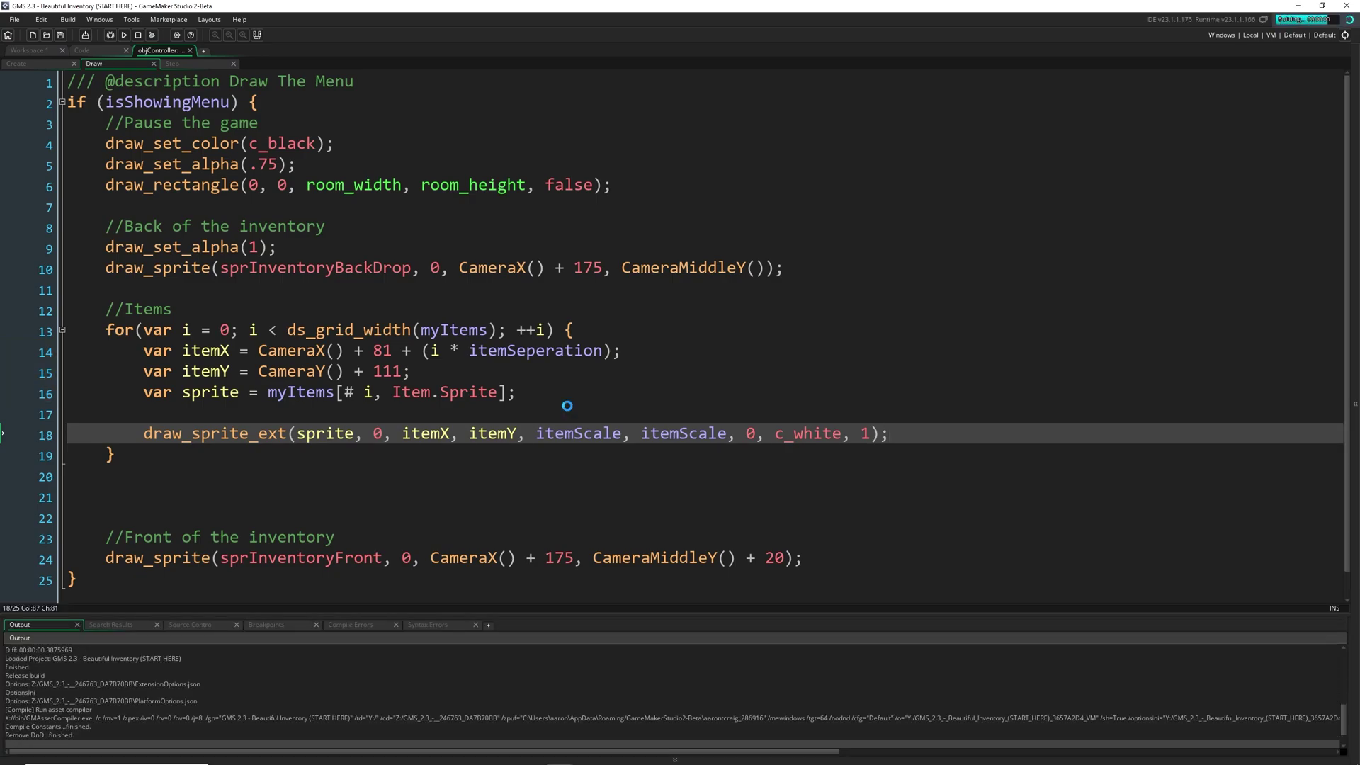
{"action": "scroll", "coordinate": [567, 404], "scroll_direction": "down", "scroll_amount": 1}
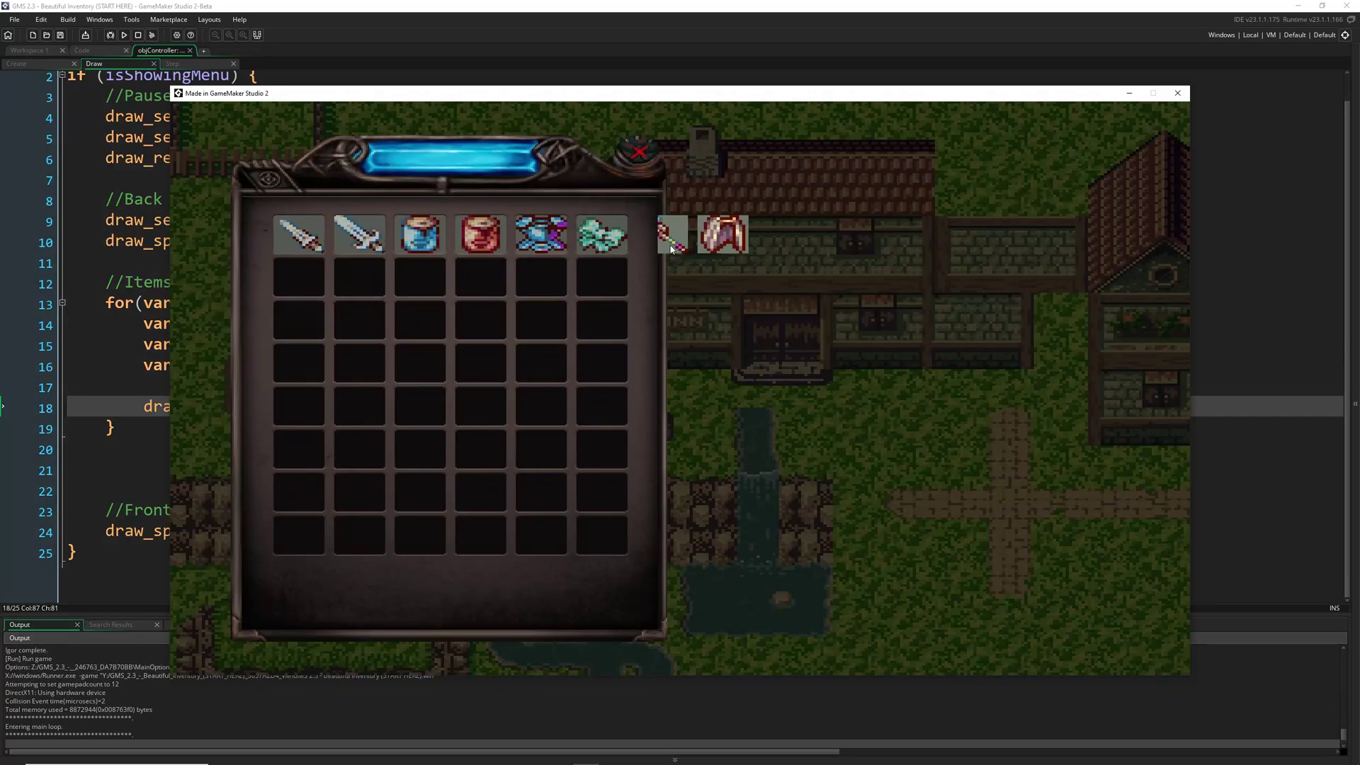
{"action": "left_click", "coordinate": [1175, 95]}
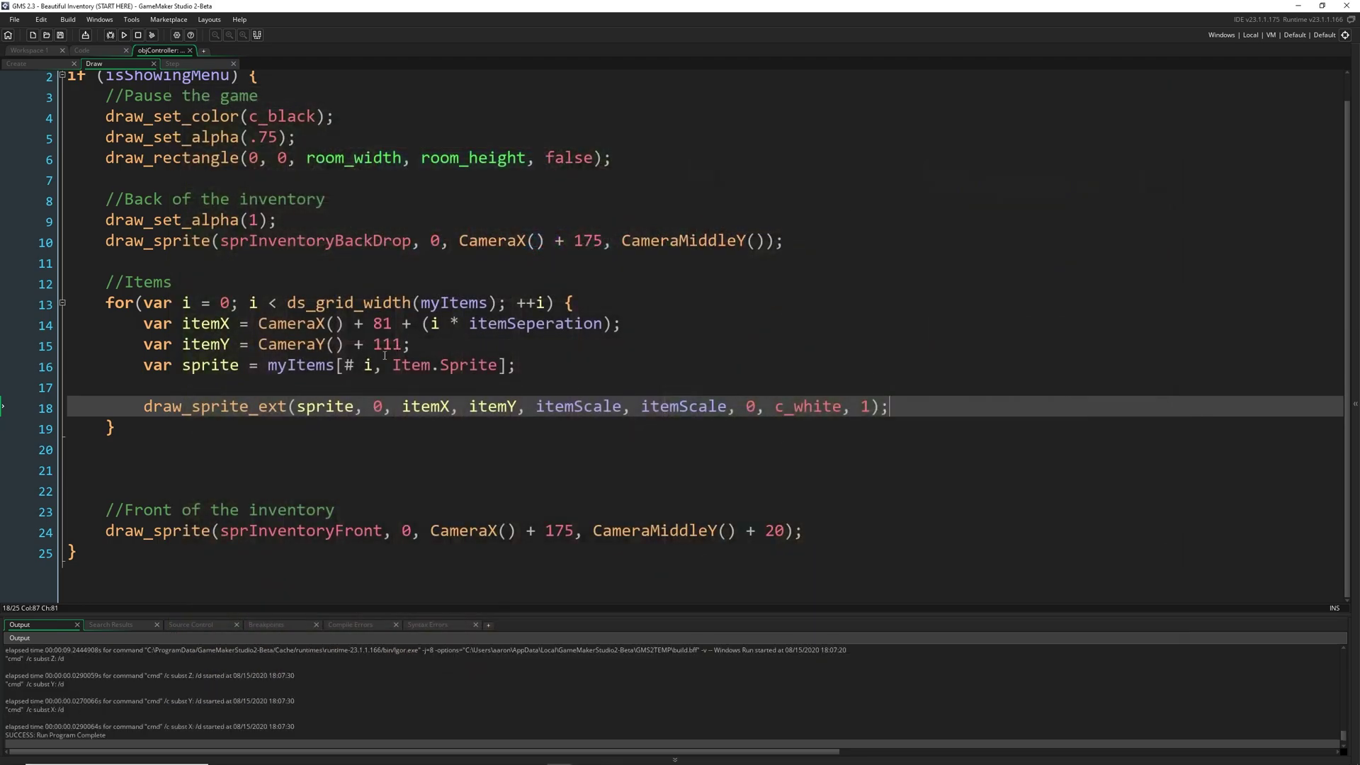
{"action": "left_click", "coordinate": [537, 365]}
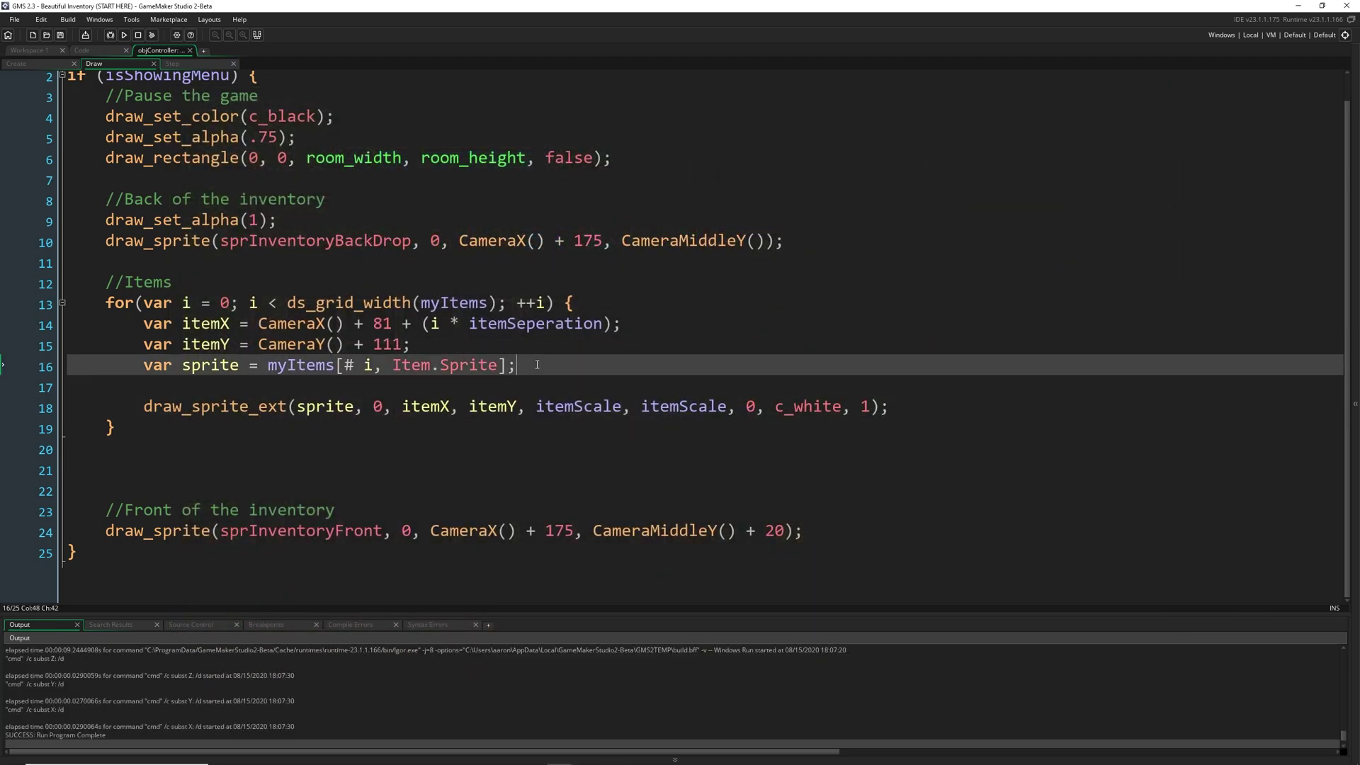
- Add a commented second-row if check for items past menuWidth, with an empty block
{"action": "key", "text": "Return"}
{"action": "key", "text": "Return"}
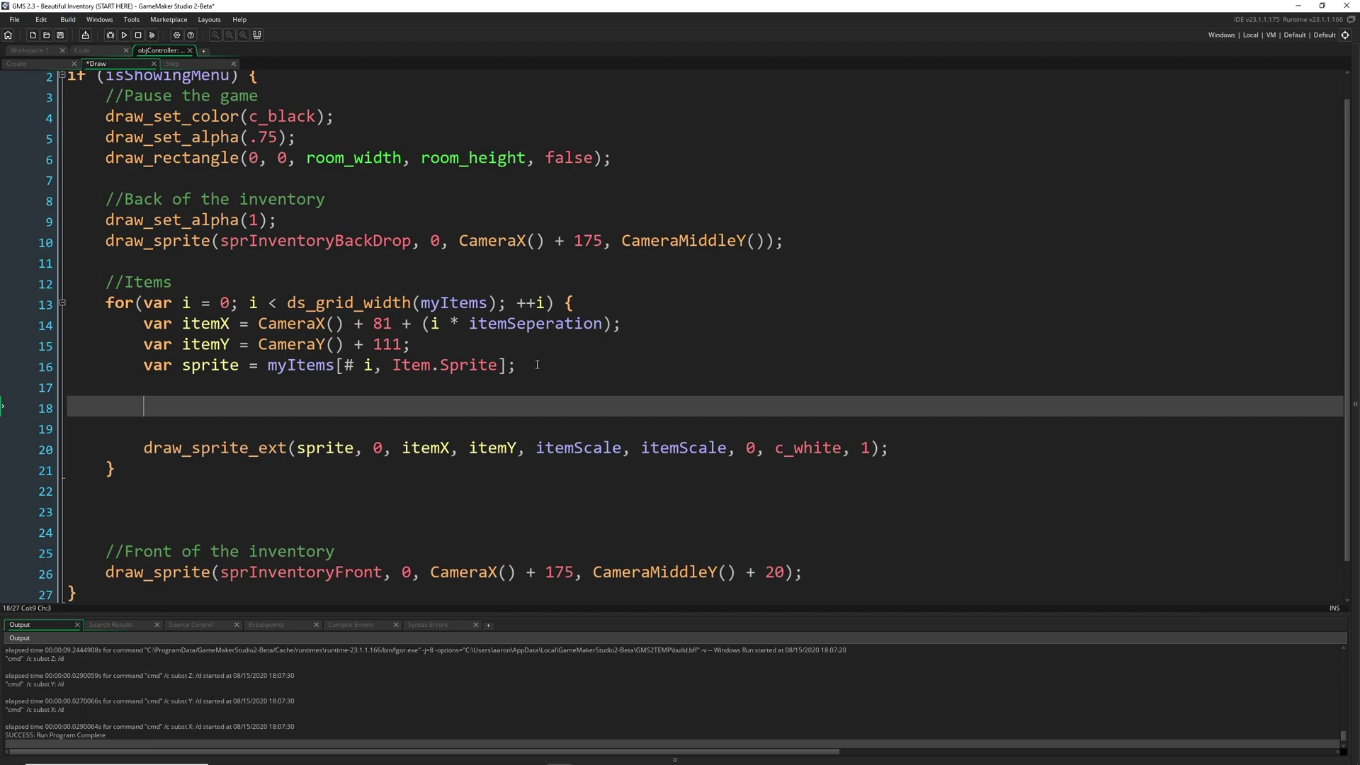
{"action": "type", "text": "//Chec"}
{"action": "type", "text": "k for additional row"}
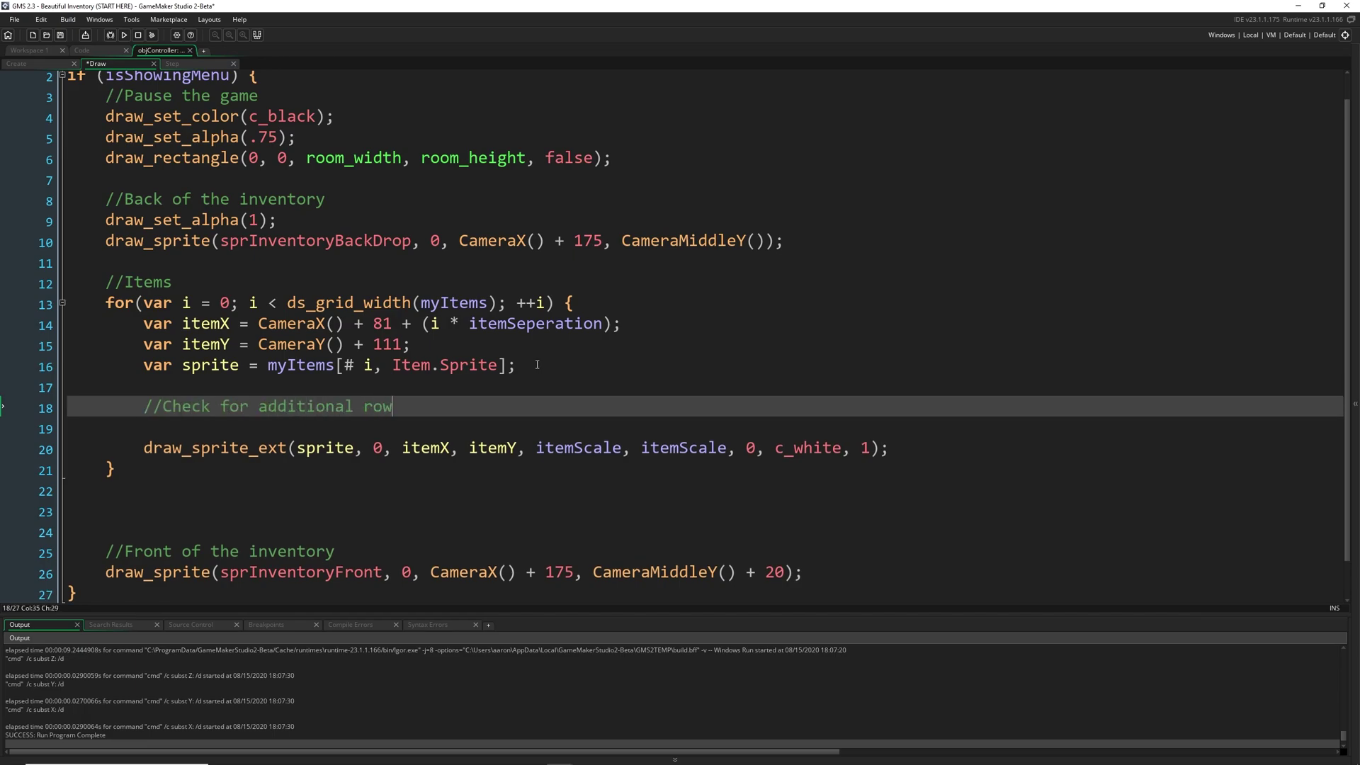
{"action": "type", "text": "s needed"}
{"action": "key", "text": "Return"}
{"action": "type", "text": "i"}
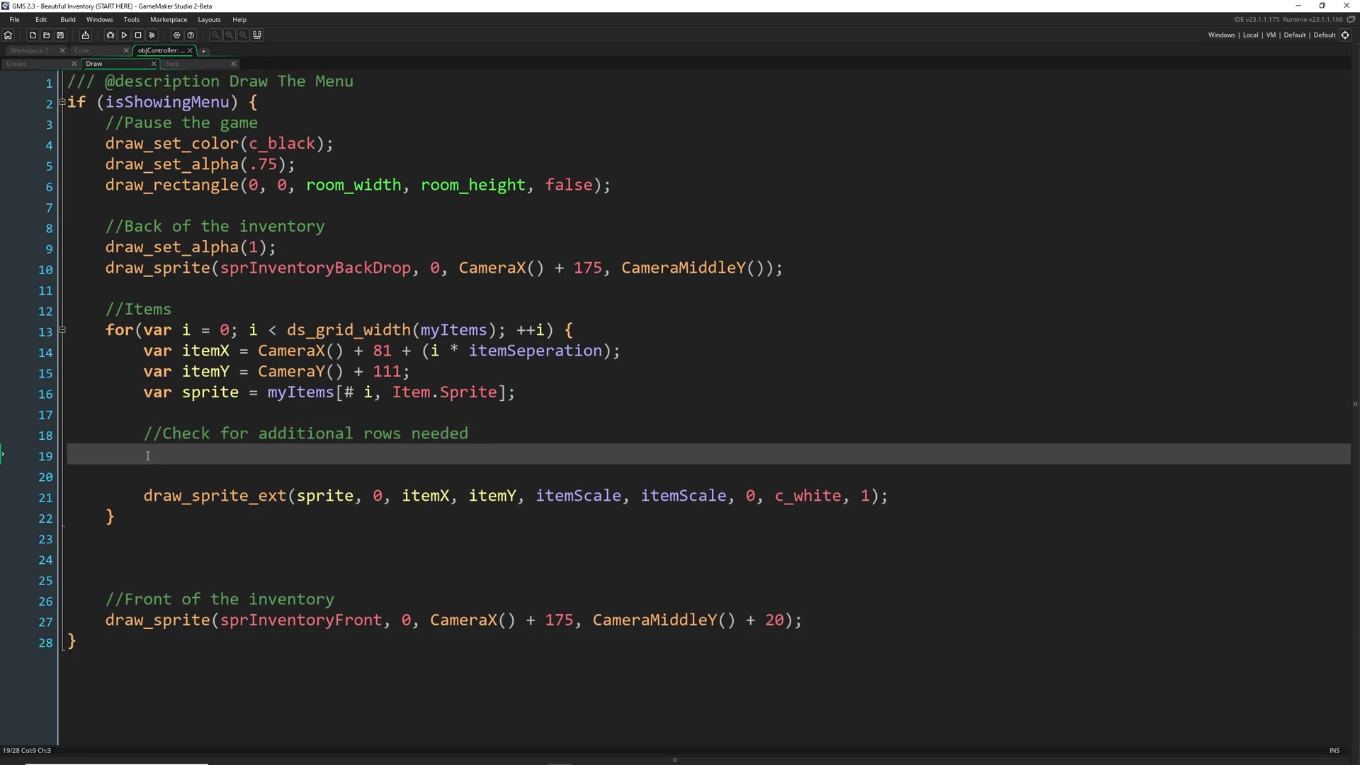
{"action": "type", "text": "f (i "}
{"action": "type", "text": ">= me"}
{"action": "type", "text": "nuWidth && "}
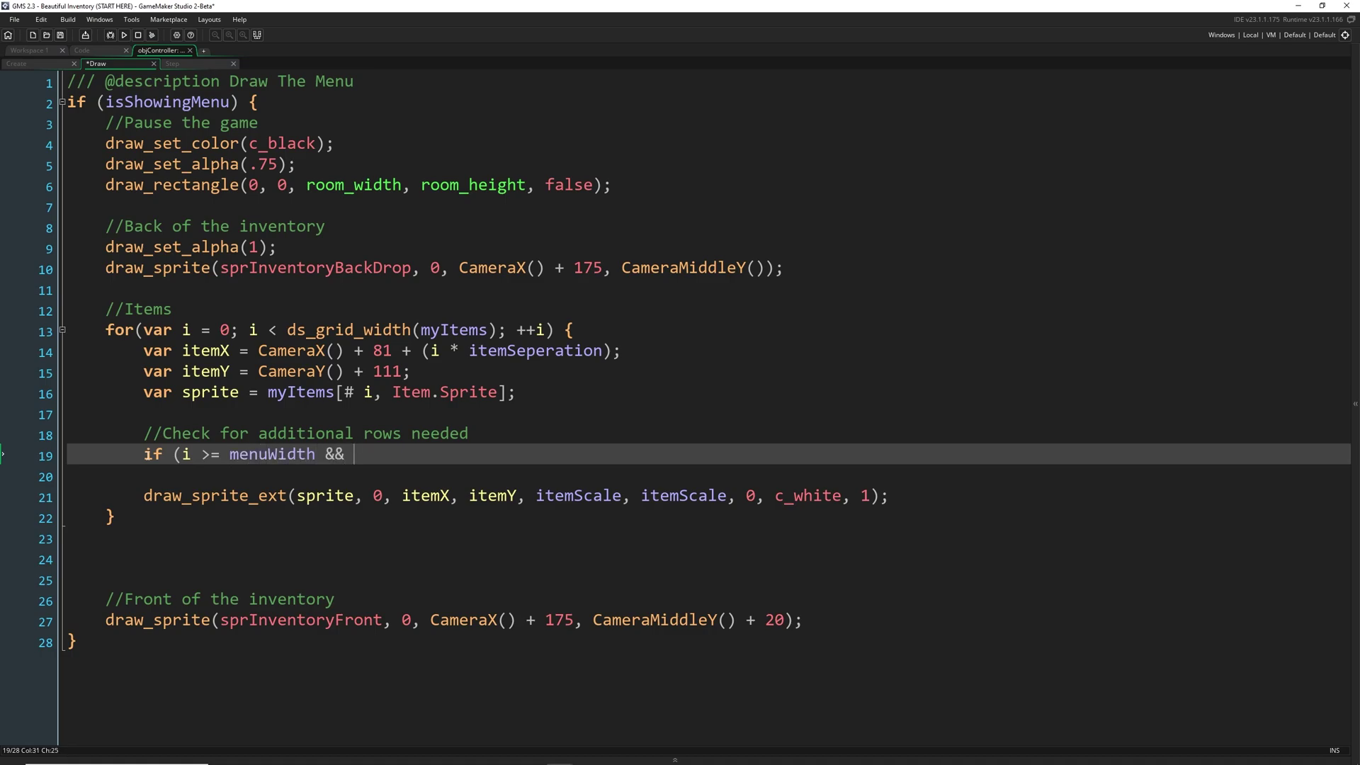
{"action": "type", "text": "i < menu"}
{"action": "type", "text": "Width * 2)"}
{"action": "type", "text": " {"}
{"action": "key", "text": "Return"}
{"action": "key", "text": "Return"}
{"action": "type", "text": "}"}
{"action": "key", "text": "Up"}
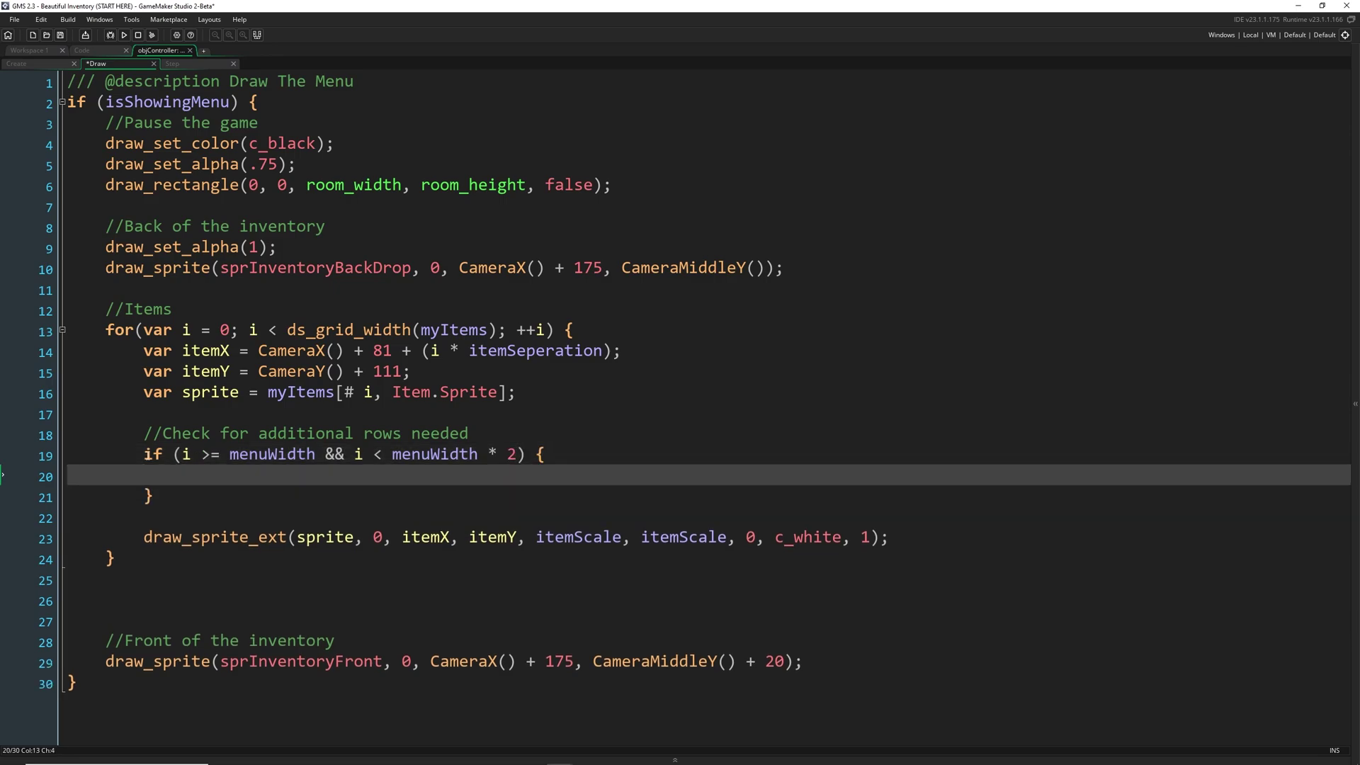
{"action": "left_click_drag", "start_coordinate": [175, 489], "coordinate": [147, 455]}
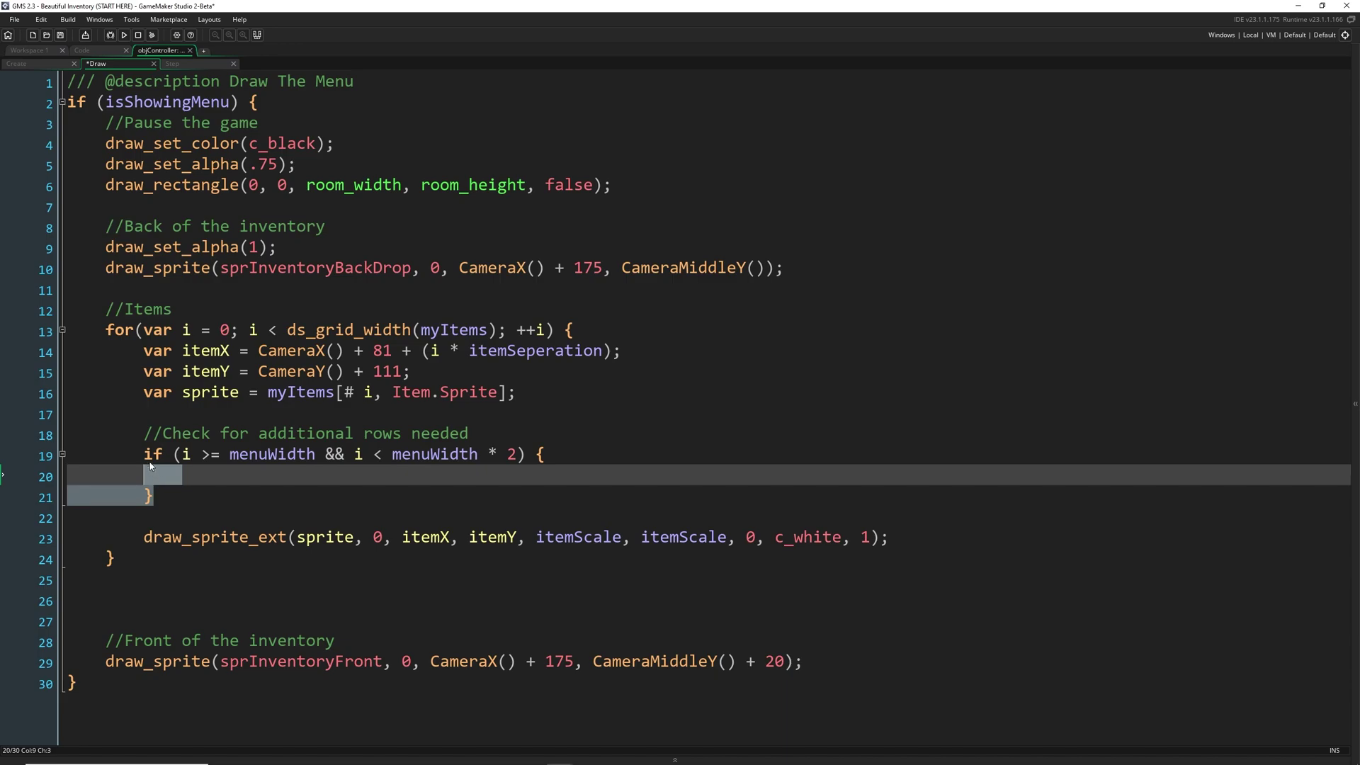
{"action": "left_click", "coordinate": [188, 453]}
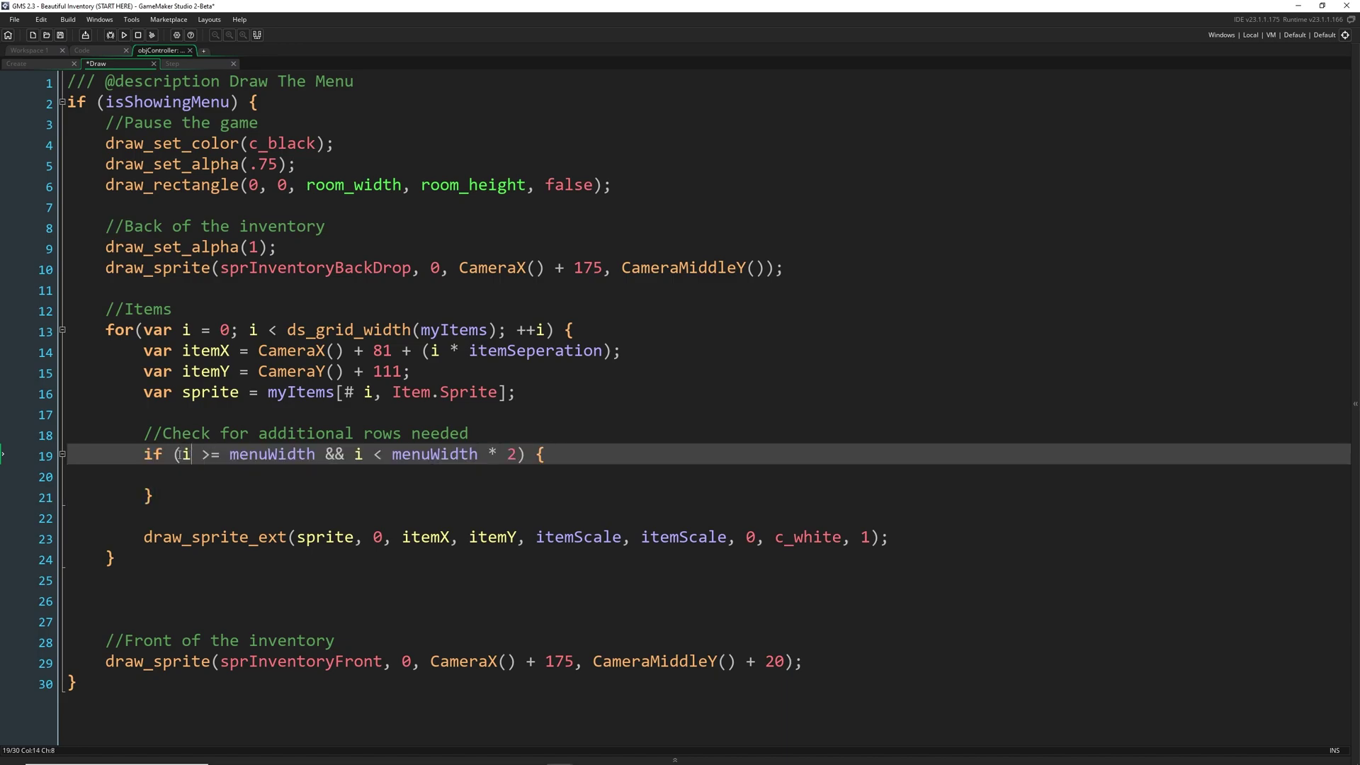
{"action": "left_click", "coordinate": [235, 476]}
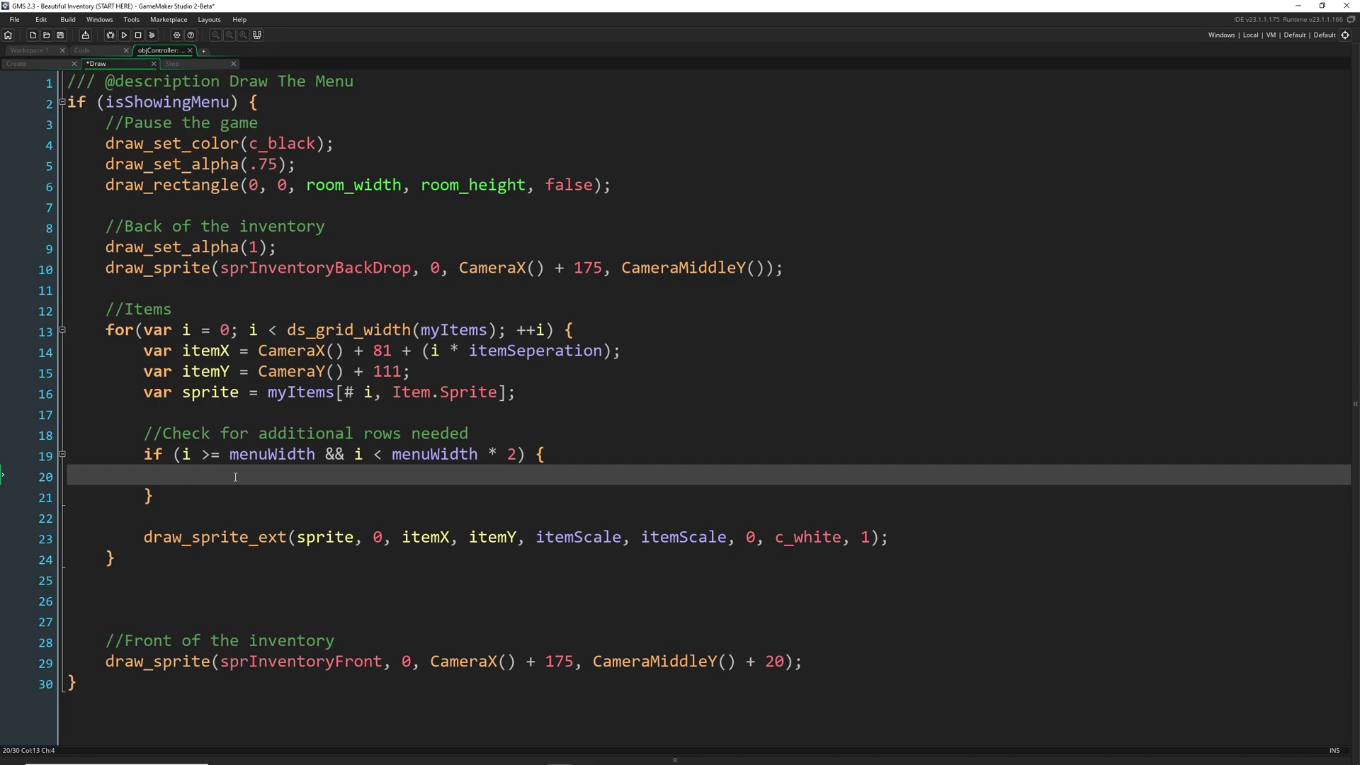
- Inside it, set itemX = CameraX() + 81 + ((i - menuWidth) * itemSeperation) and itemY = CameraY() + 147
{"action": "left_click", "coordinate": [197, 357]}
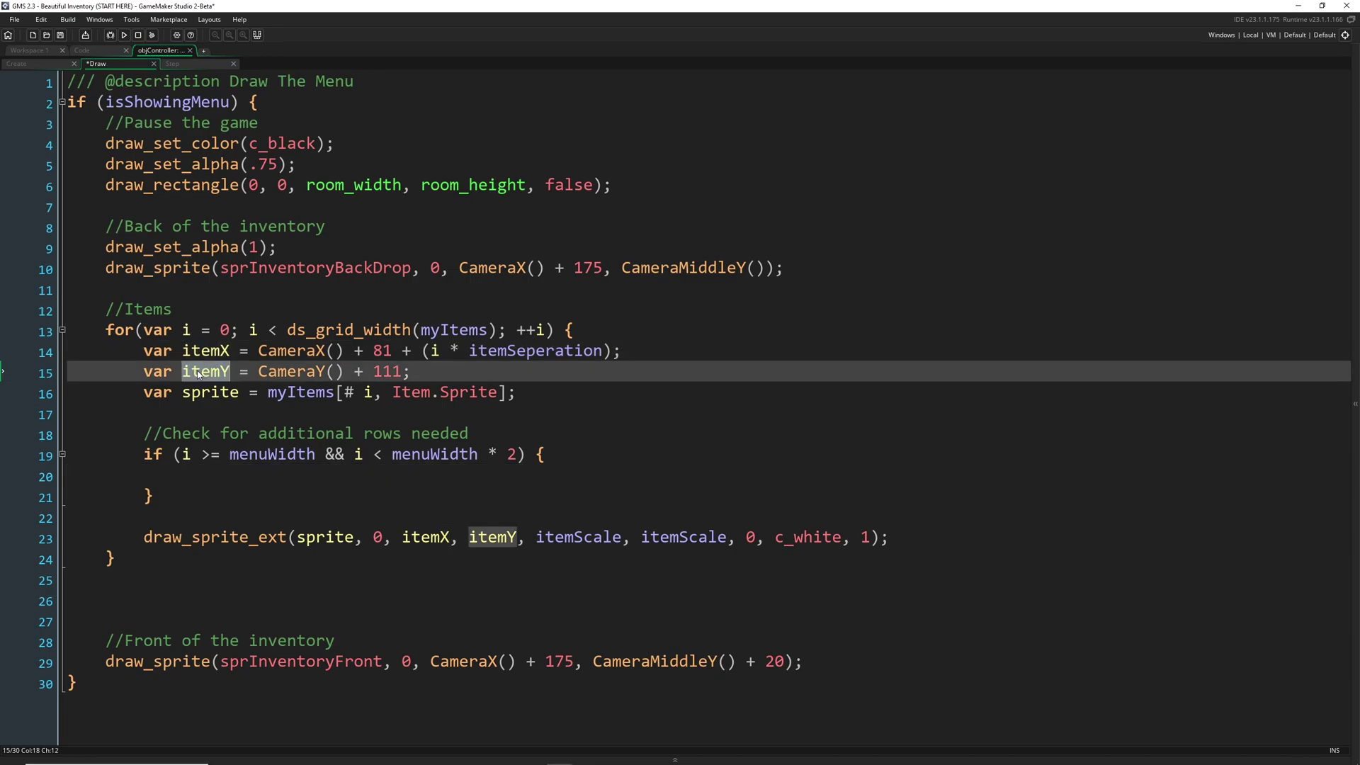
{"action": "left_click", "coordinate": [211, 350]}
{"action": "left_click", "coordinate": [409, 537]}
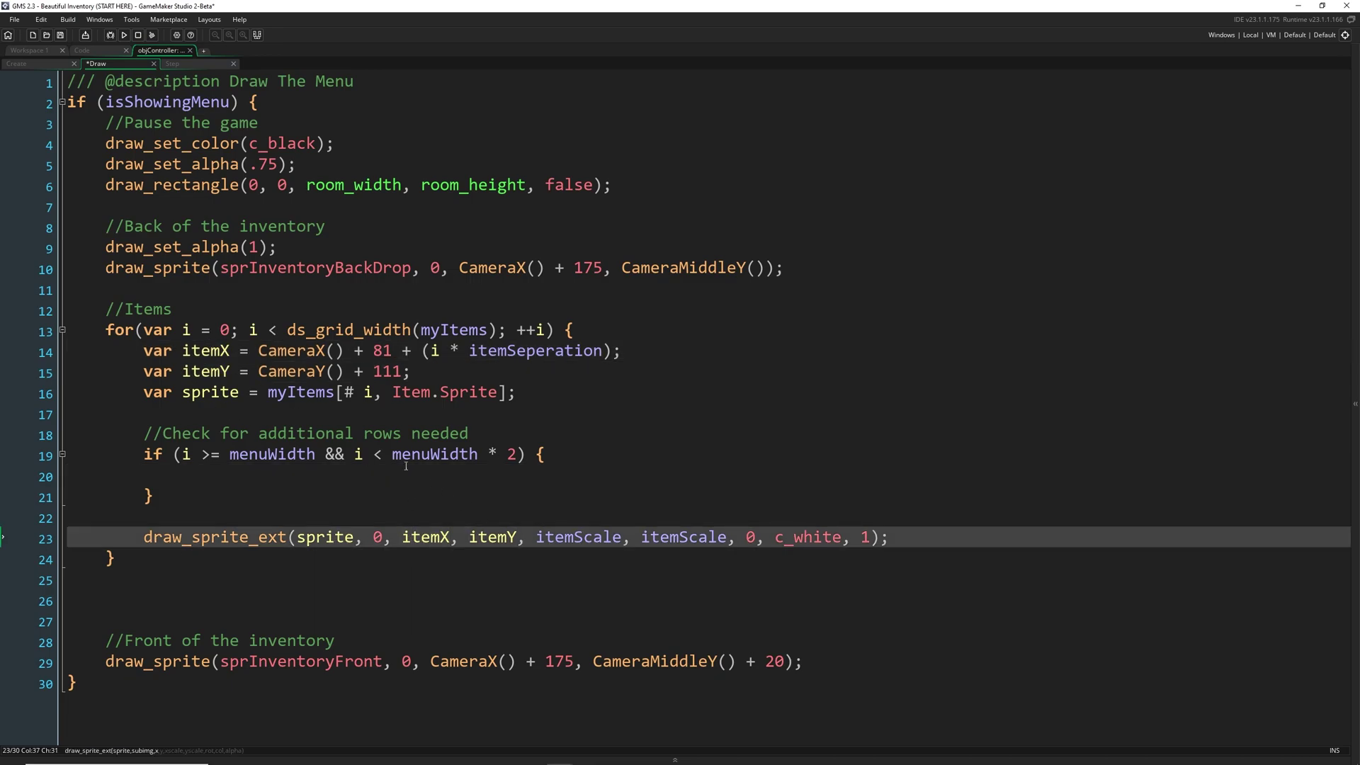
{"action": "left_click", "coordinate": [220, 372]}
{"action": "left_click", "coordinate": [207, 473]}
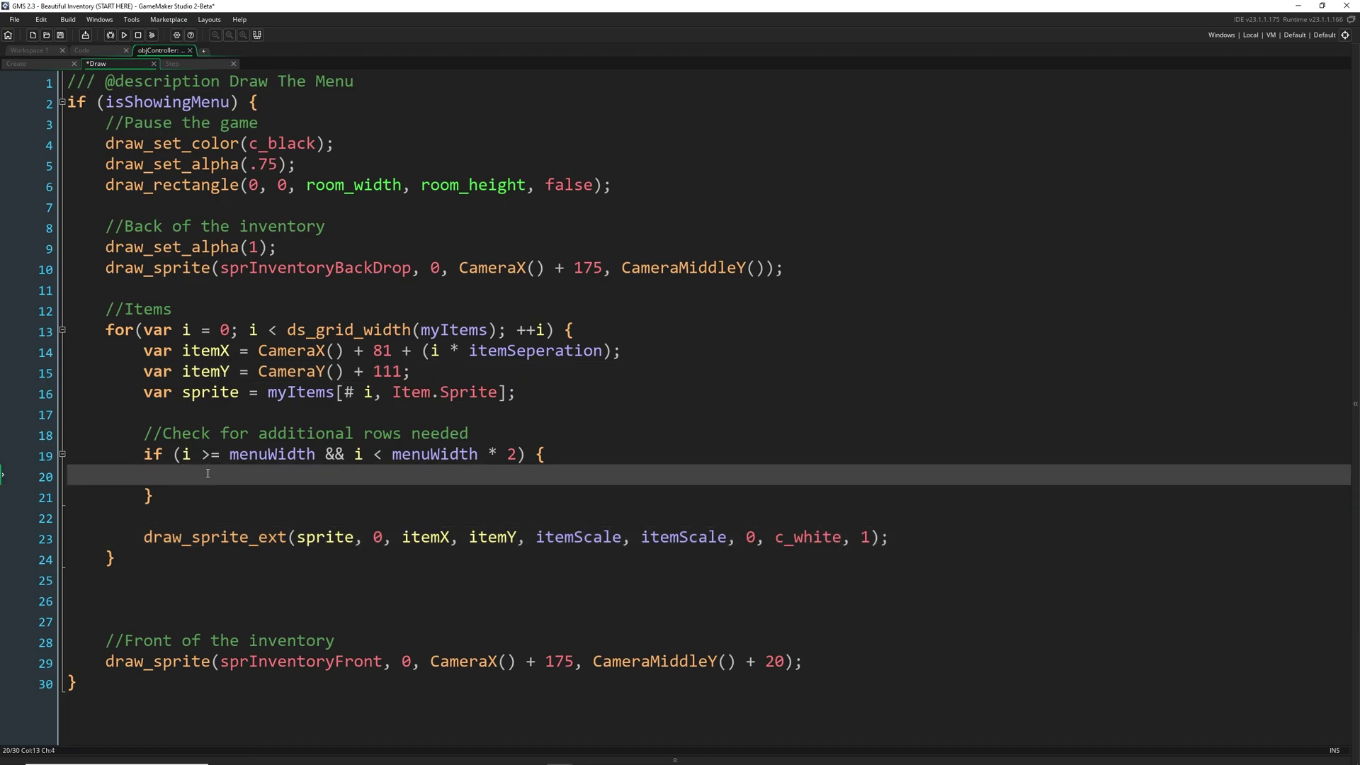
{"action": "type", "text": "itemX = CameraX()"}
{"action": "type", "text": " + 81 + )"}
{"action": "type", "text": "("}
{"action": "key", "text": "BackSpace"}
{"action": "type", "text": "(("}
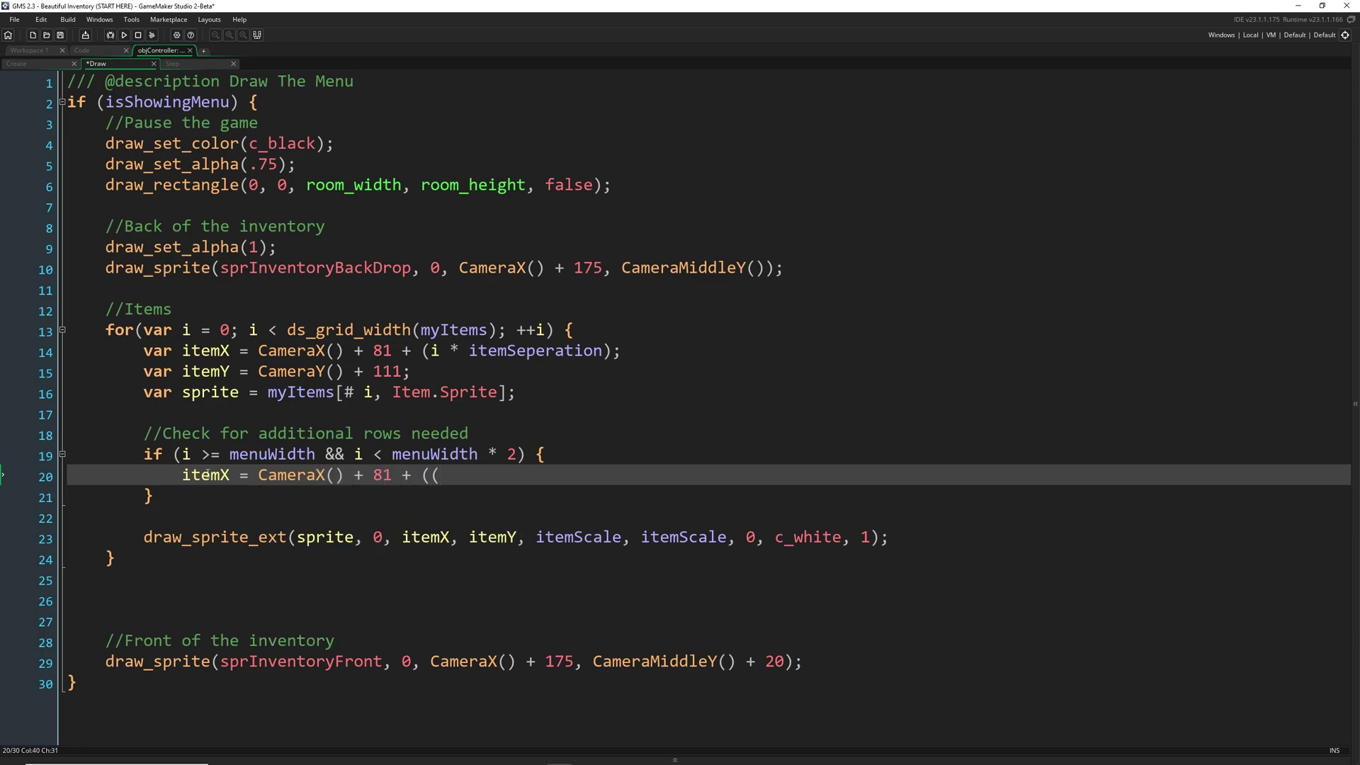
{"action": "type", "text": "i - menu"}
{"action": "type", "text": "Width) * "}
{"action": "type", "text": "itemSeper"}
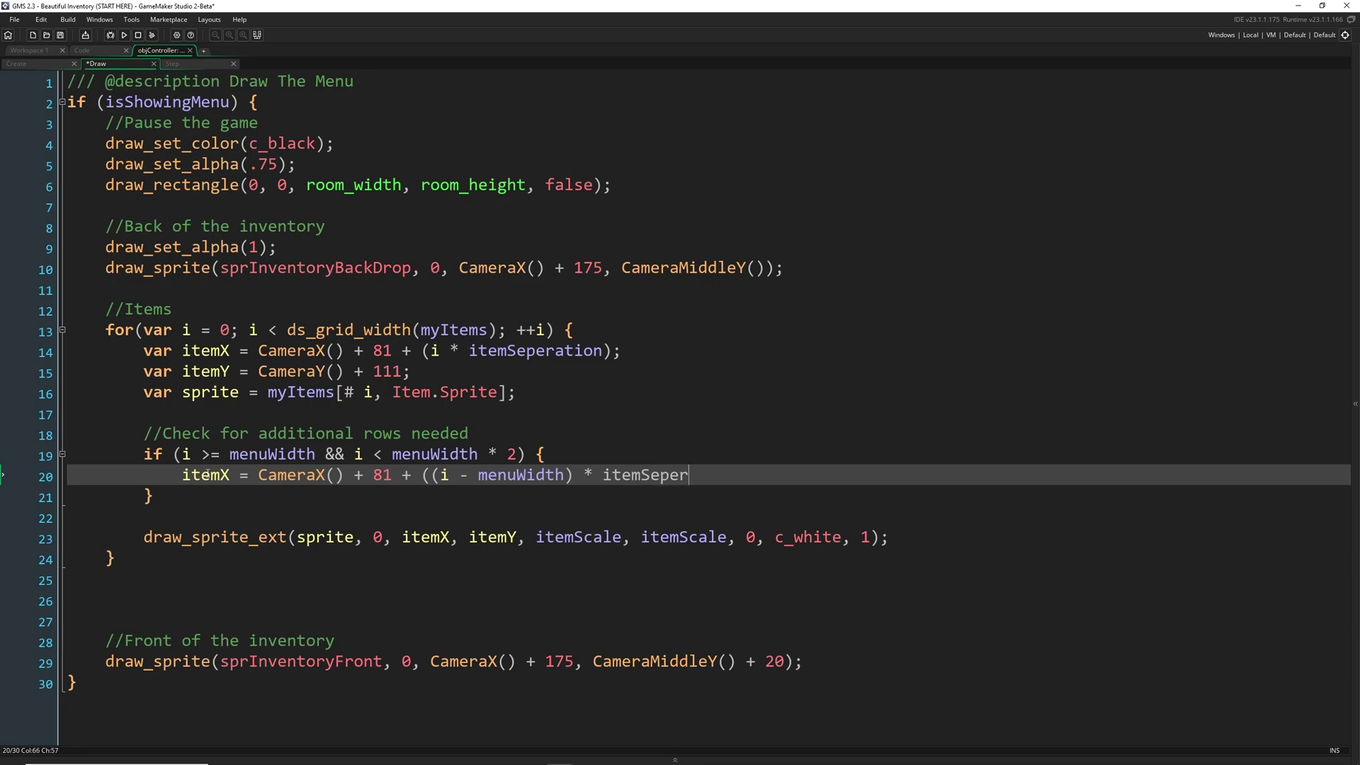
{"action": "type", "text": "ation);"}
{"action": "key", "text": "Return"}
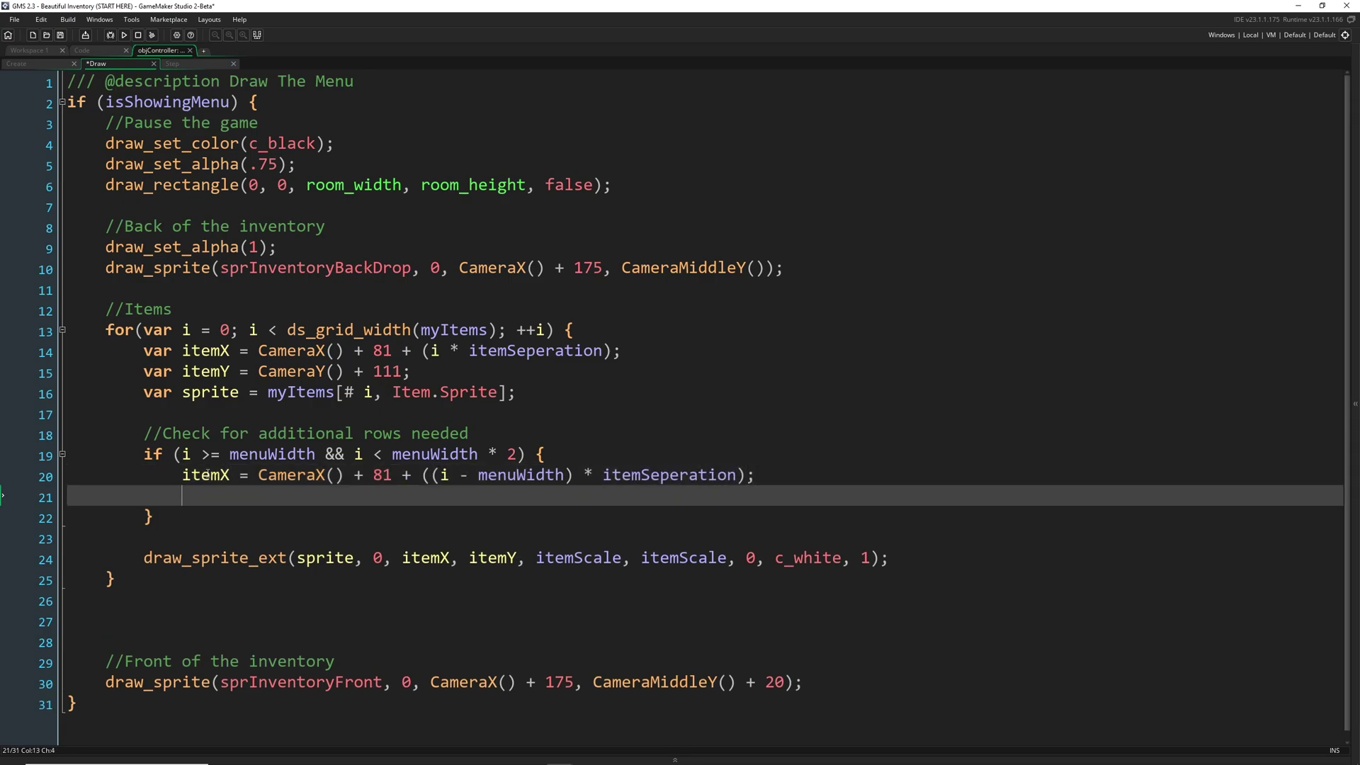
{"action": "type", "text": "itemY"}
{"action": "type", "text": "= CameraY() + "}
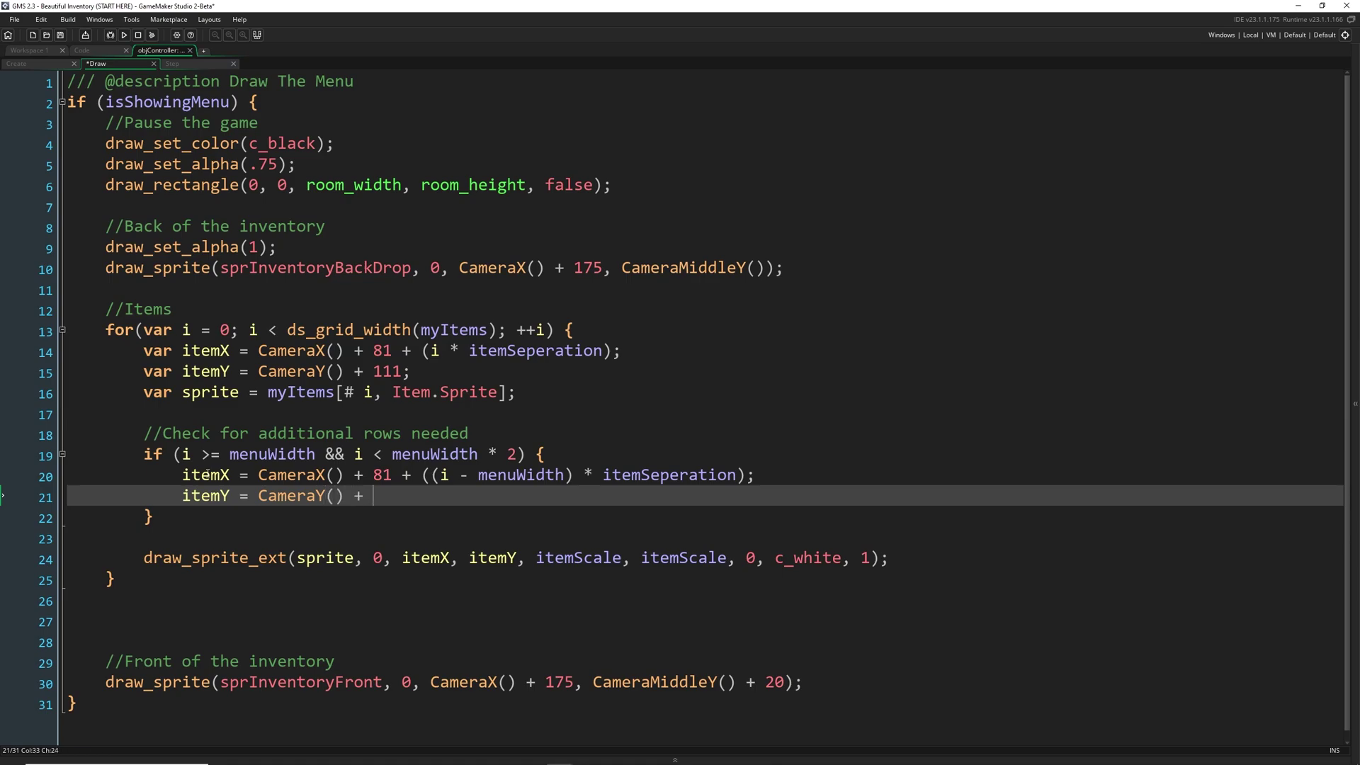
{"action": "type", "text": "147;"}
{"action": "left_click", "coordinate": [427, 500]}
{"action": "double_click", "coordinate": [390, 496]}
{"action": "left_click", "coordinate": [425, 496]}
- Test-run with F5, check the two items on the second inventory row, and close the game
{"action": "key", "text": "F5"}
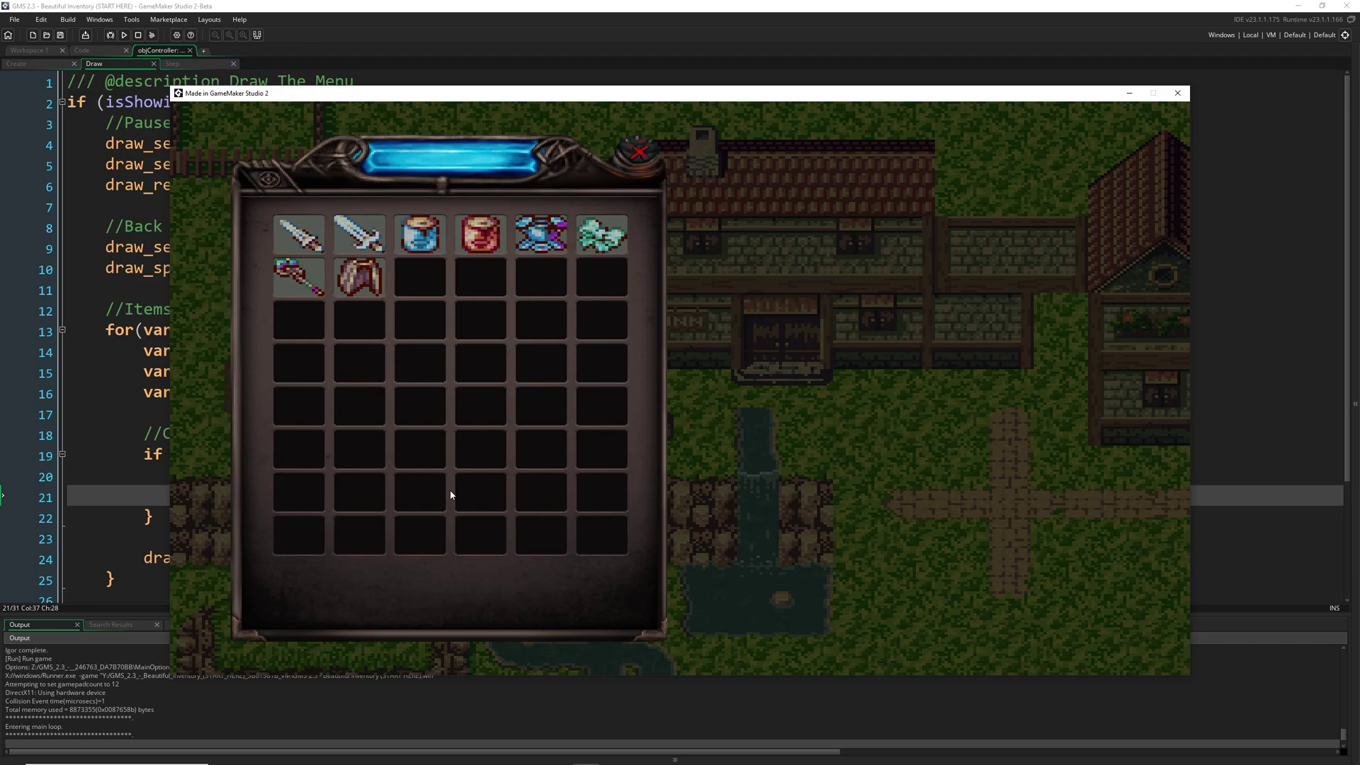
{"action": "left_click", "coordinate": [1175, 94]}
{"action": "scroll", "coordinate": [396, 453], "scroll_direction": "down", "scroll_amount": 2}
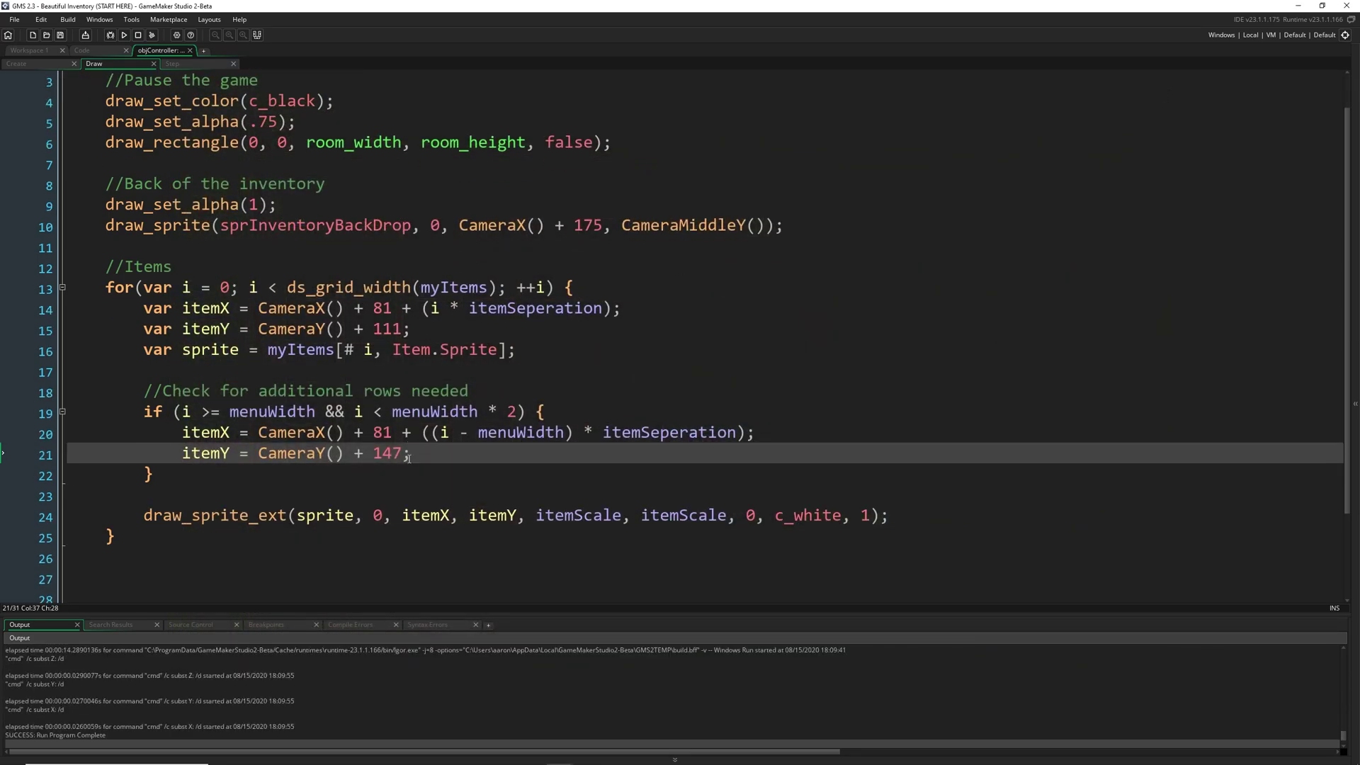
- Review the line 19 second-row condition and place the cursor after its closing brace
{"action": "left_click", "coordinate": [217, 476]}
{"action": "scroll", "coordinate": [223, 476], "scroll_direction": "down", "scroll_amount": 3}
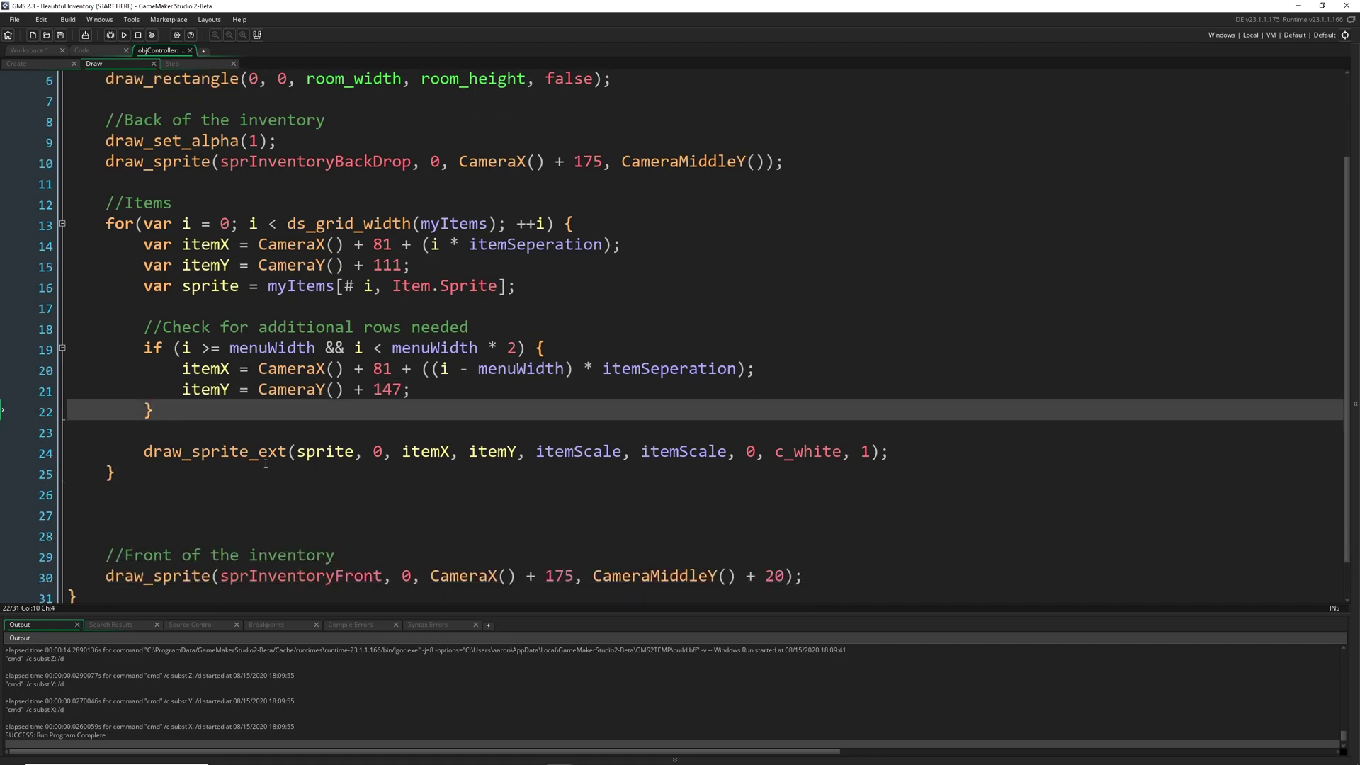
{"action": "left_click_drag", "start_coordinate": [518, 347], "coordinate": [187, 349]}
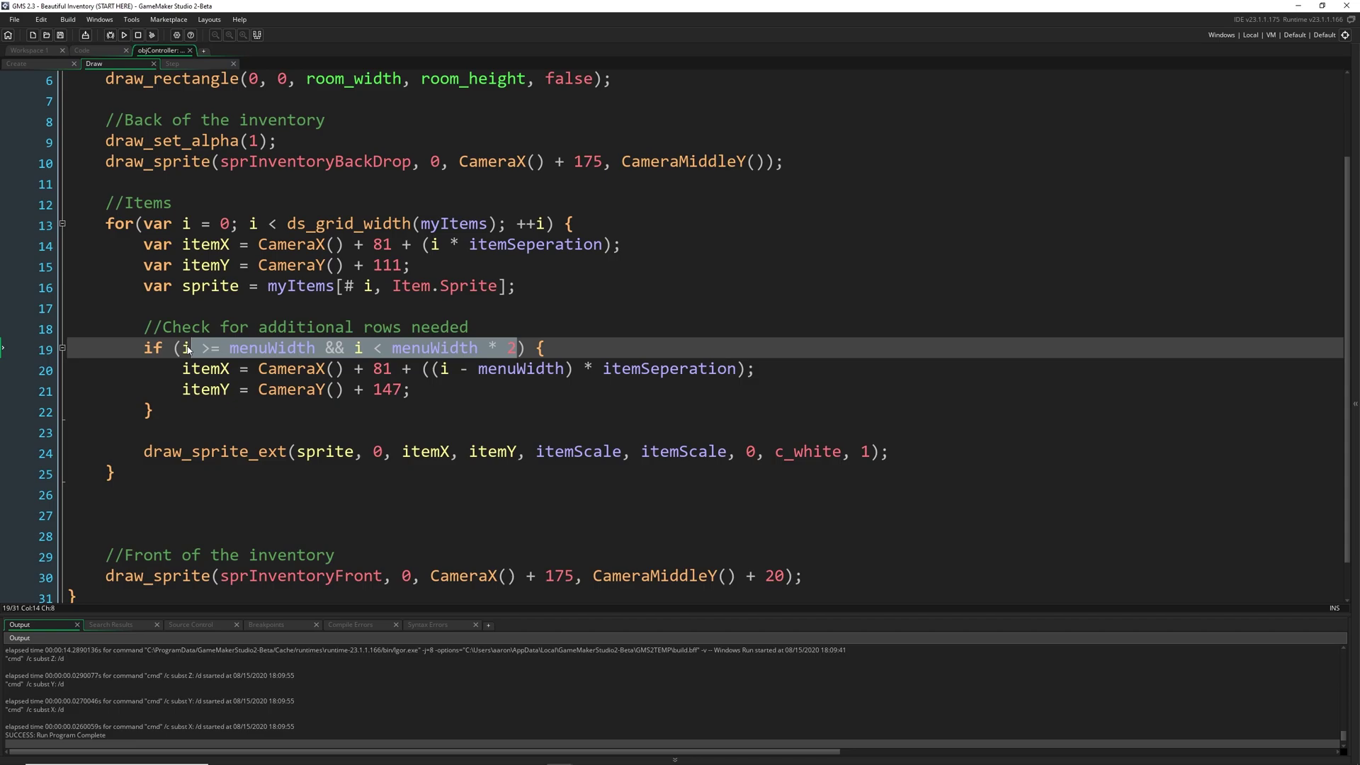
{"action": "scroll", "coordinate": [202, 355], "scroll_direction": "down", "scroll_amount": 1}
{"action": "left_click", "coordinate": [212, 361]}
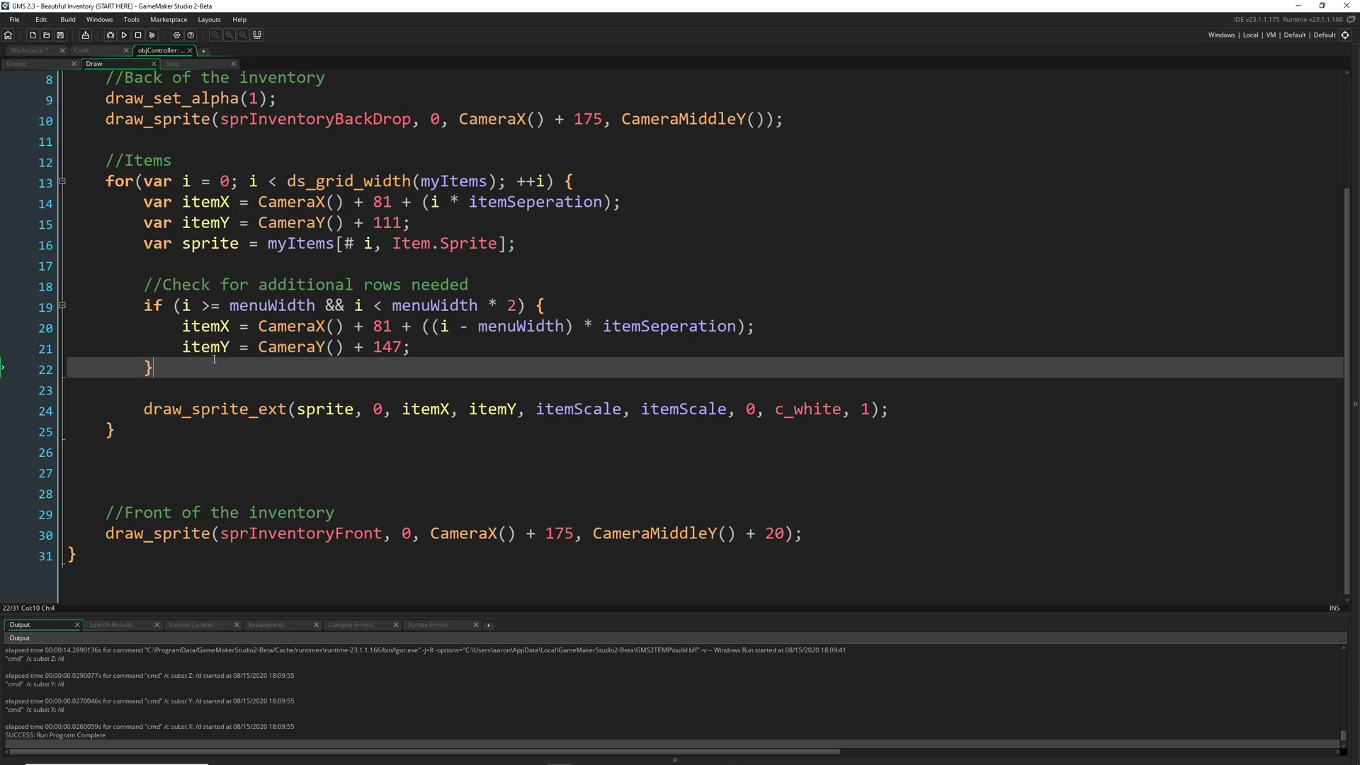
{"action": "left_click_drag", "start_coordinate": [175, 305], "coordinate": [523, 305]}
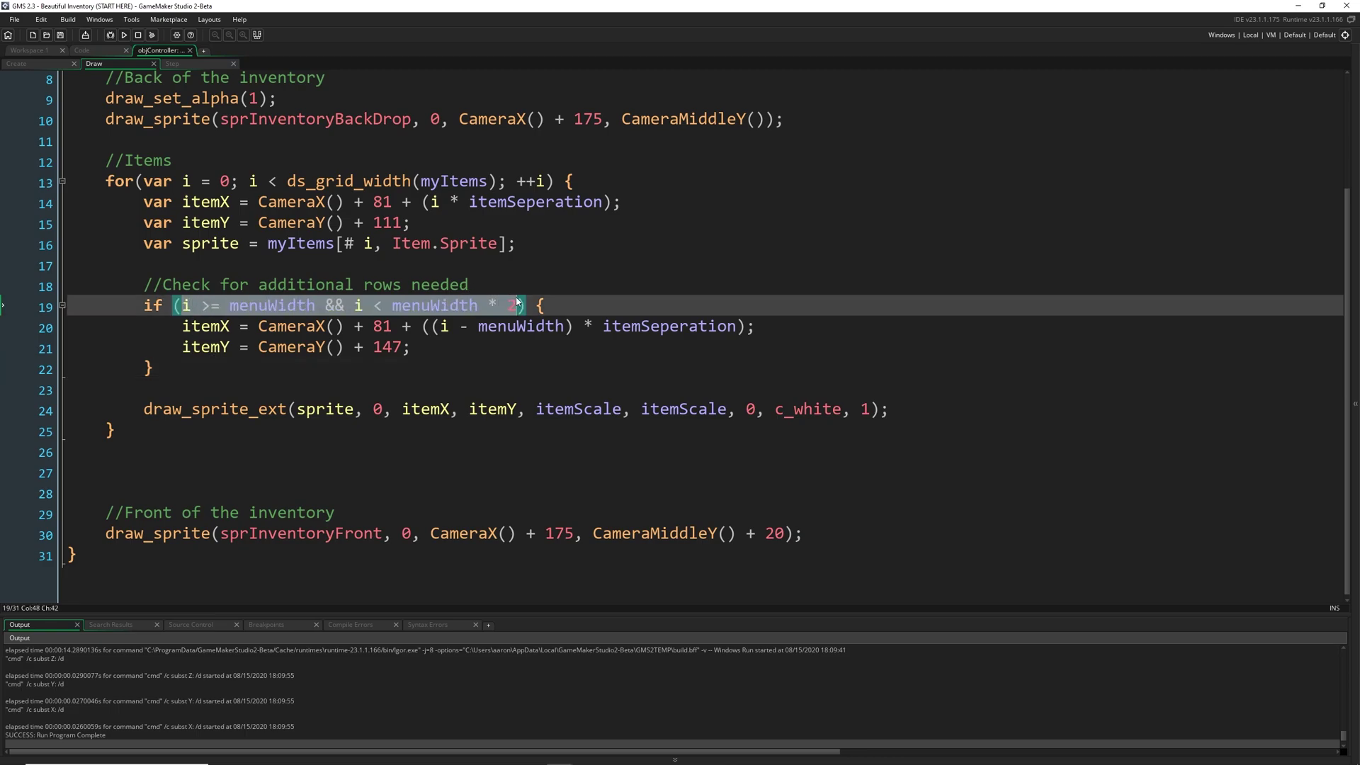
{"action": "left_click", "coordinate": [395, 377]}
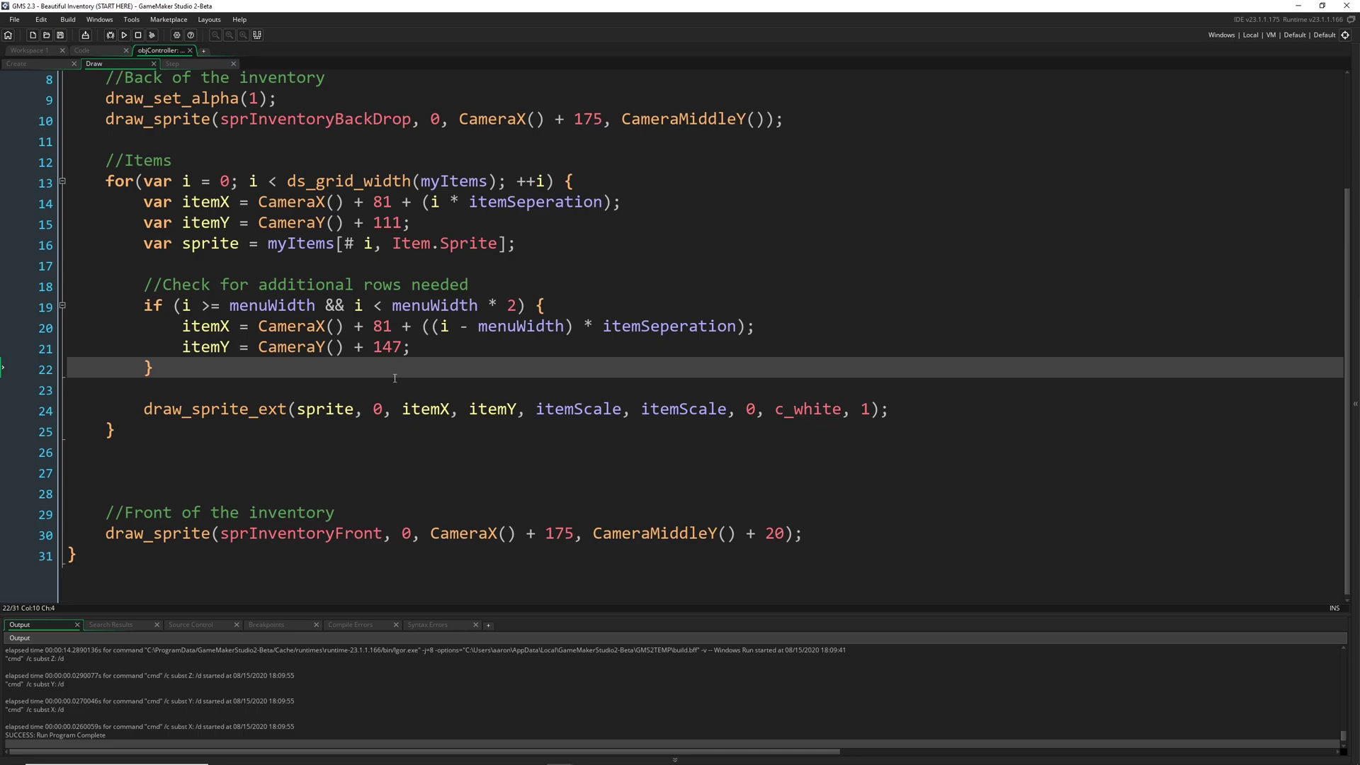
- Add an empty third-row check for i from menuWidth * 2 to menuWidth * 3, and hide Output
{"action": "key", "text": "Return"}
{"action": "type", "text": "if"}
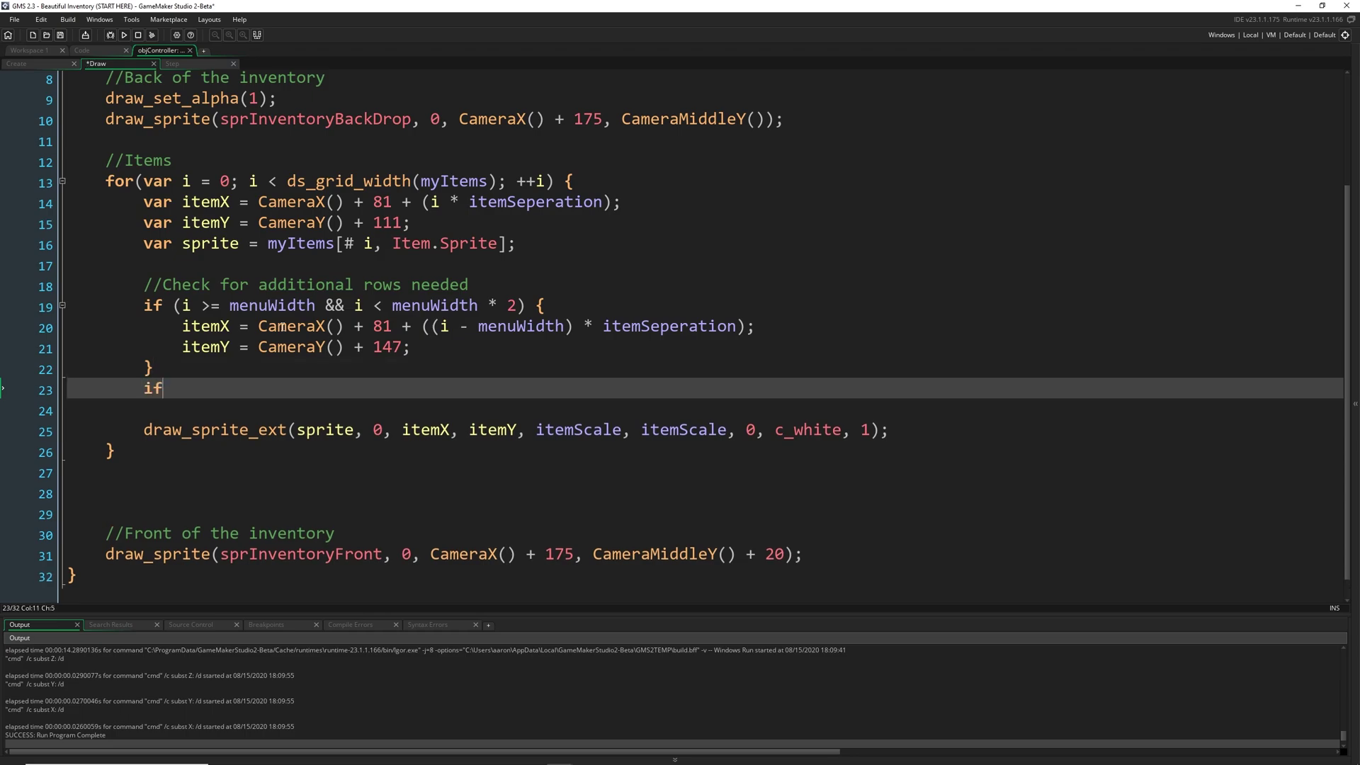
{"action": "type", "text": " ("}
{"action": "type", "text": "i >= men"}
{"action": "type", "text": "uWidth * 2 "}
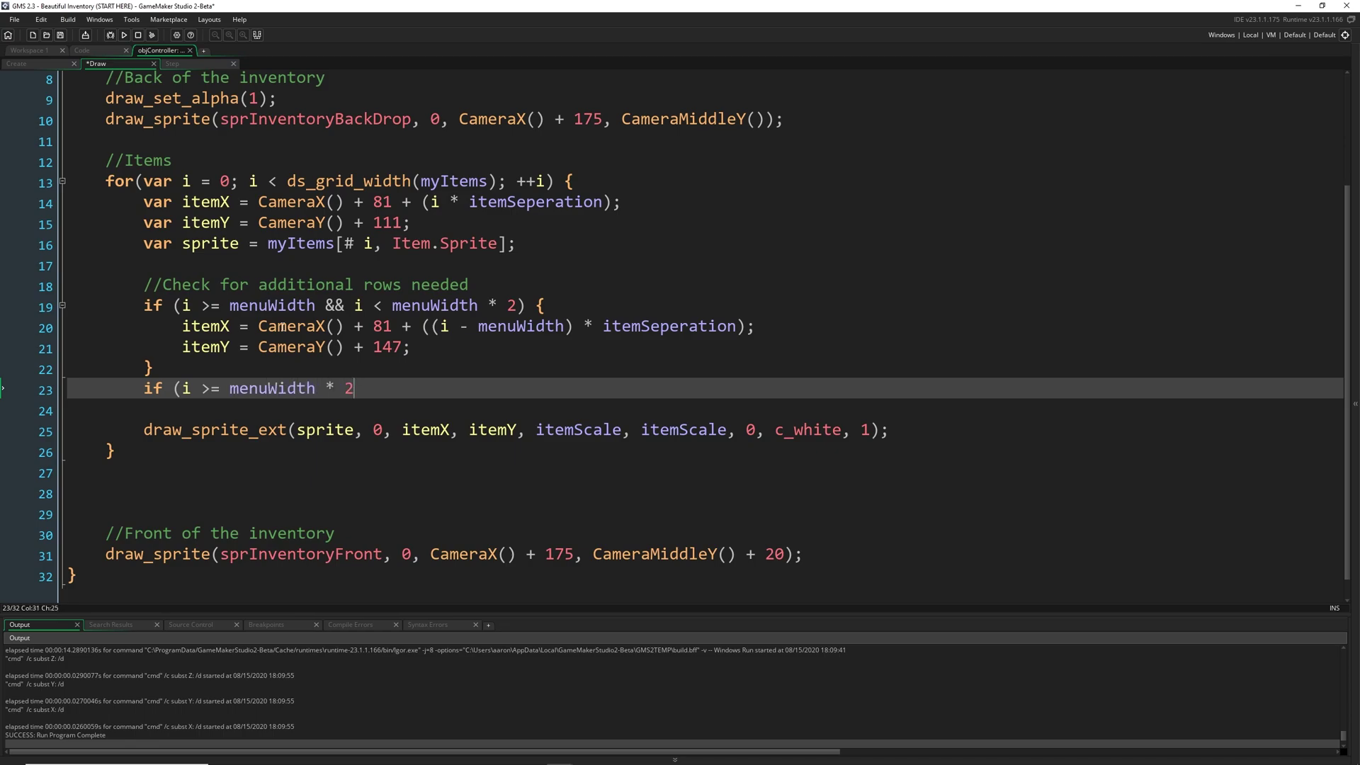
{"action": "type", "text": "&& i < "}
{"action": "type", "text": "menuWiodt"}
{"action": "key", "text": "BackSpace"}
{"action": "key", "text": "BackSpace"}
{"action": "key", "text": "BackSpace"}
{"action": "type", "text": "dth"}
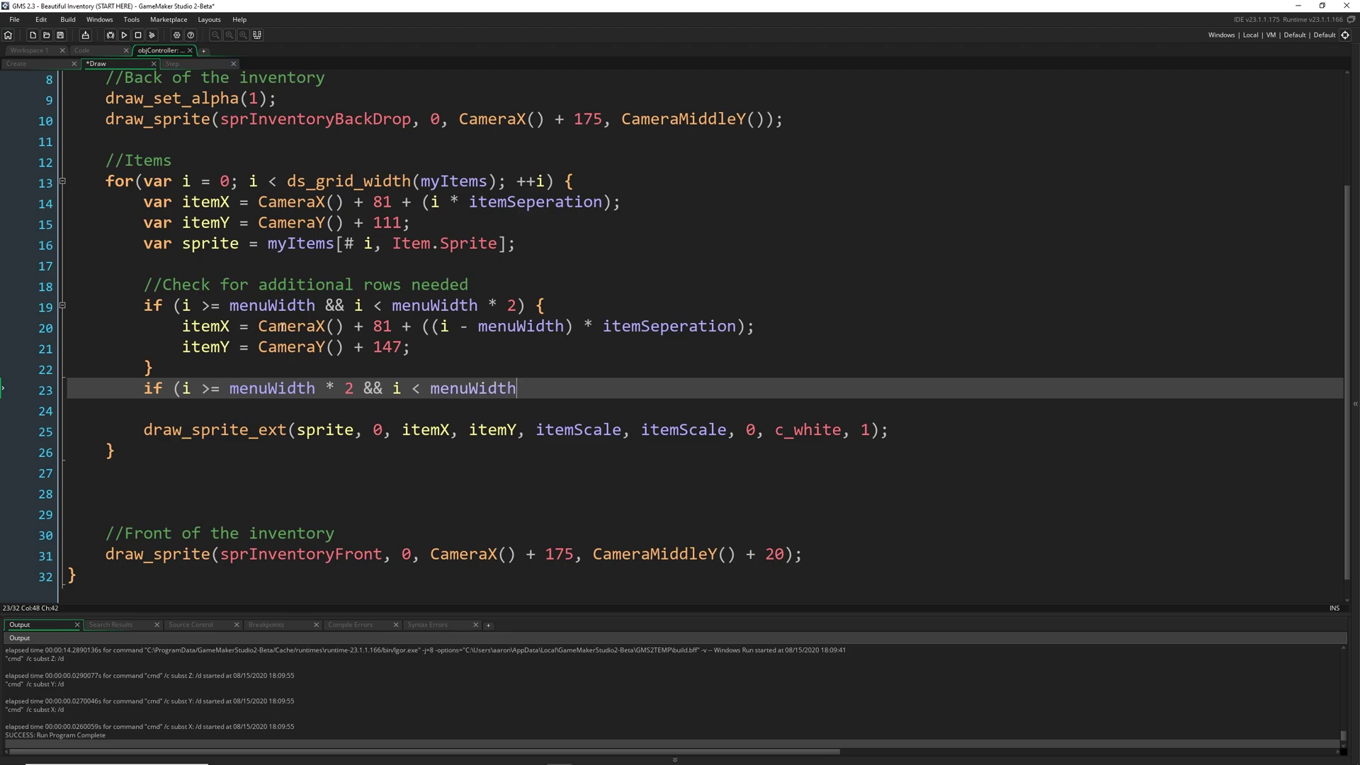
{"action": "type", "text": " * 3) {"}
{"action": "key", "text": "Return"}
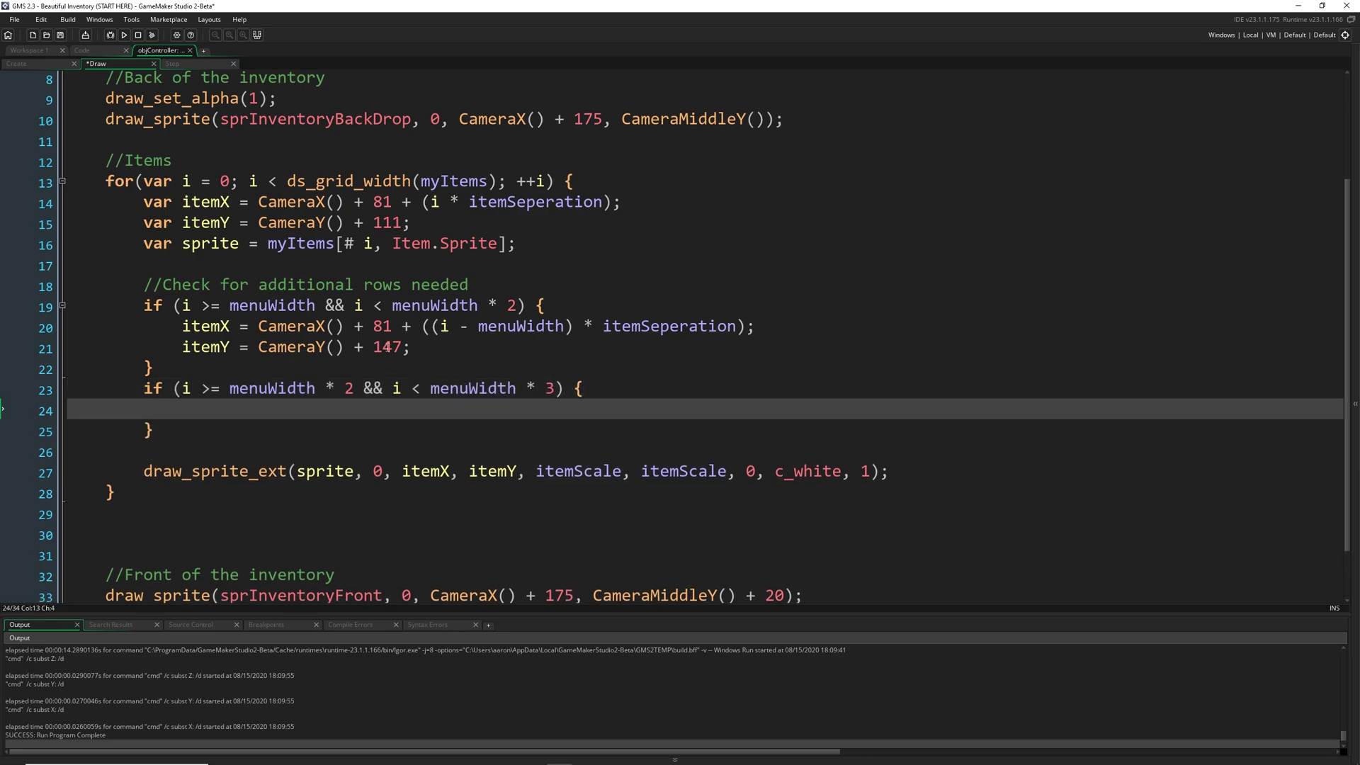
{"action": "left_click_drag", "start_coordinate": [409, 347], "coordinate": [186, 326]}
{"action": "left_click", "coordinate": [203, 325]}
{"action": "double_click", "coordinate": [203, 347]}
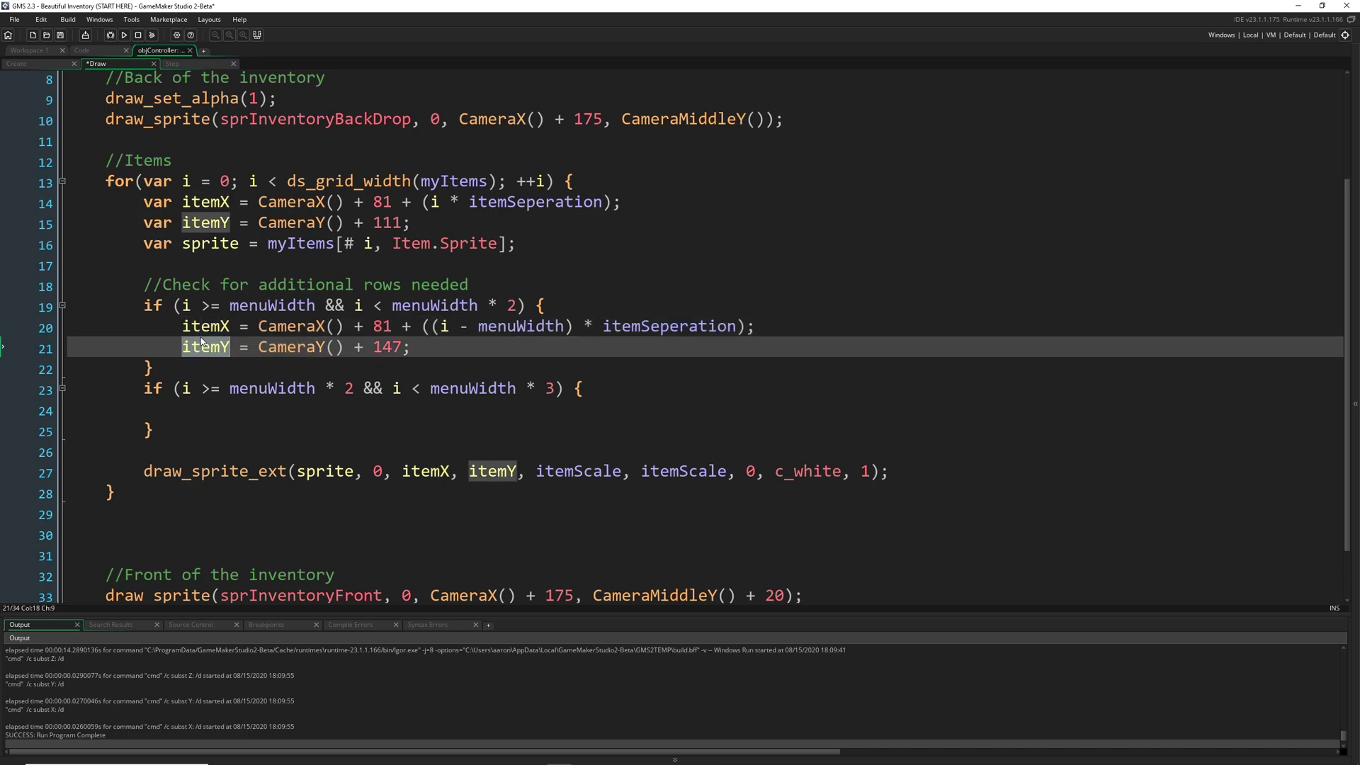
{"action": "left_click", "coordinate": [304, 412]}
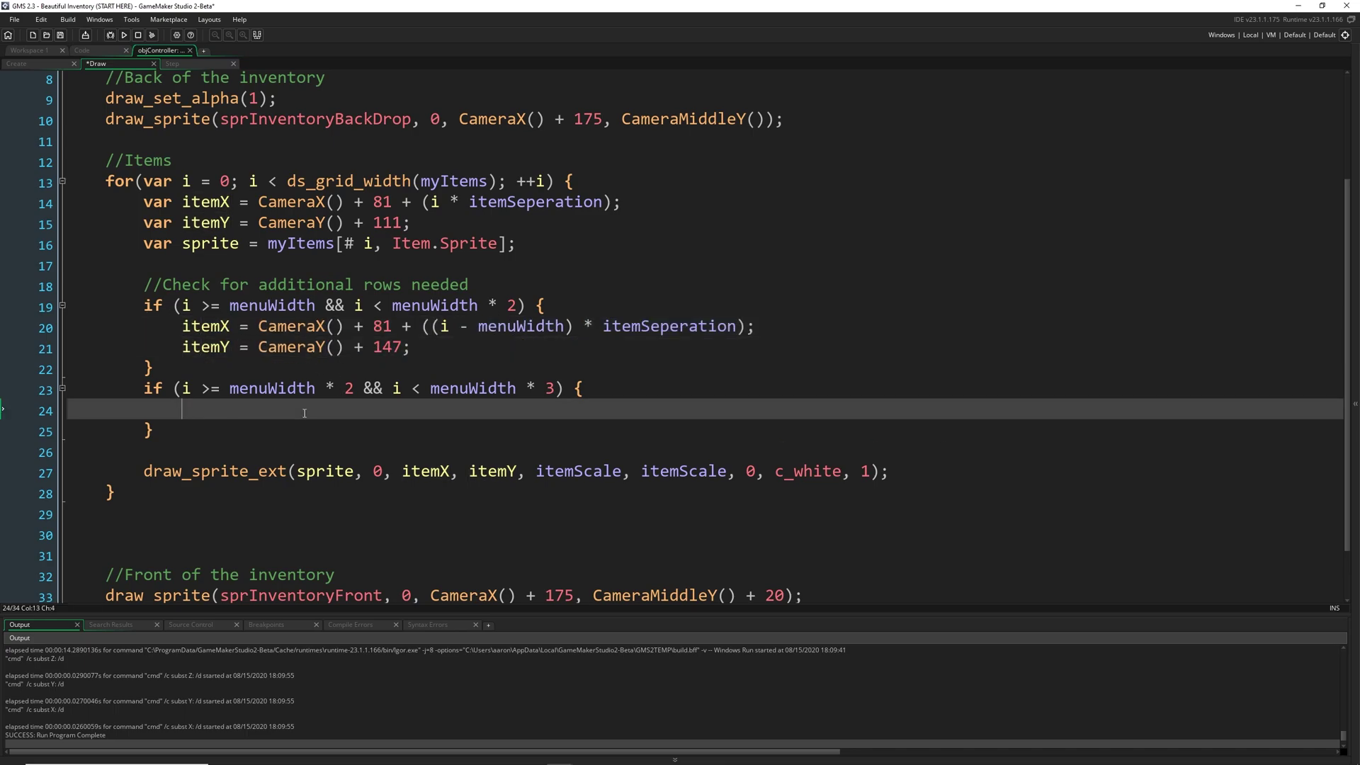
{"action": "key", "text": "F12"}
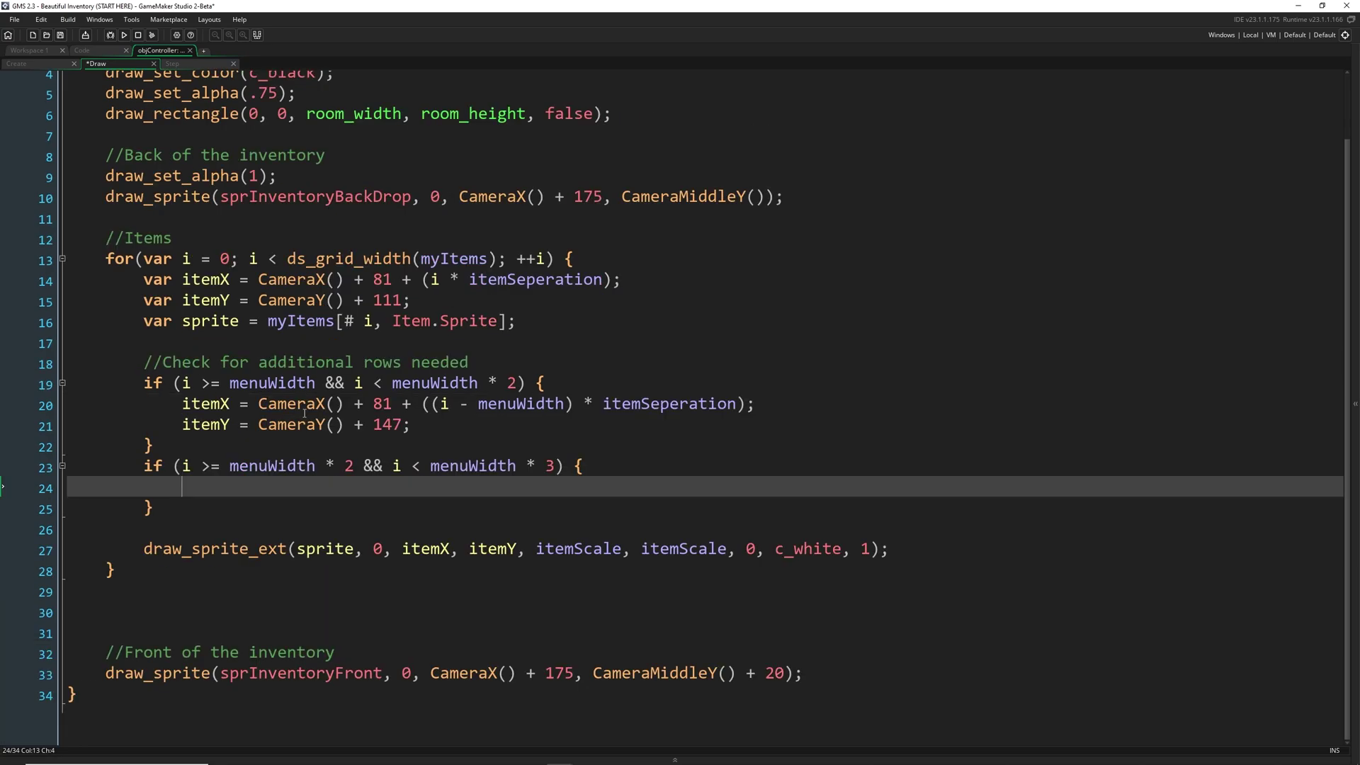
{"action": "scroll", "coordinate": [413, 442], "scroll_direction": "up", "scroll_amount": 2}
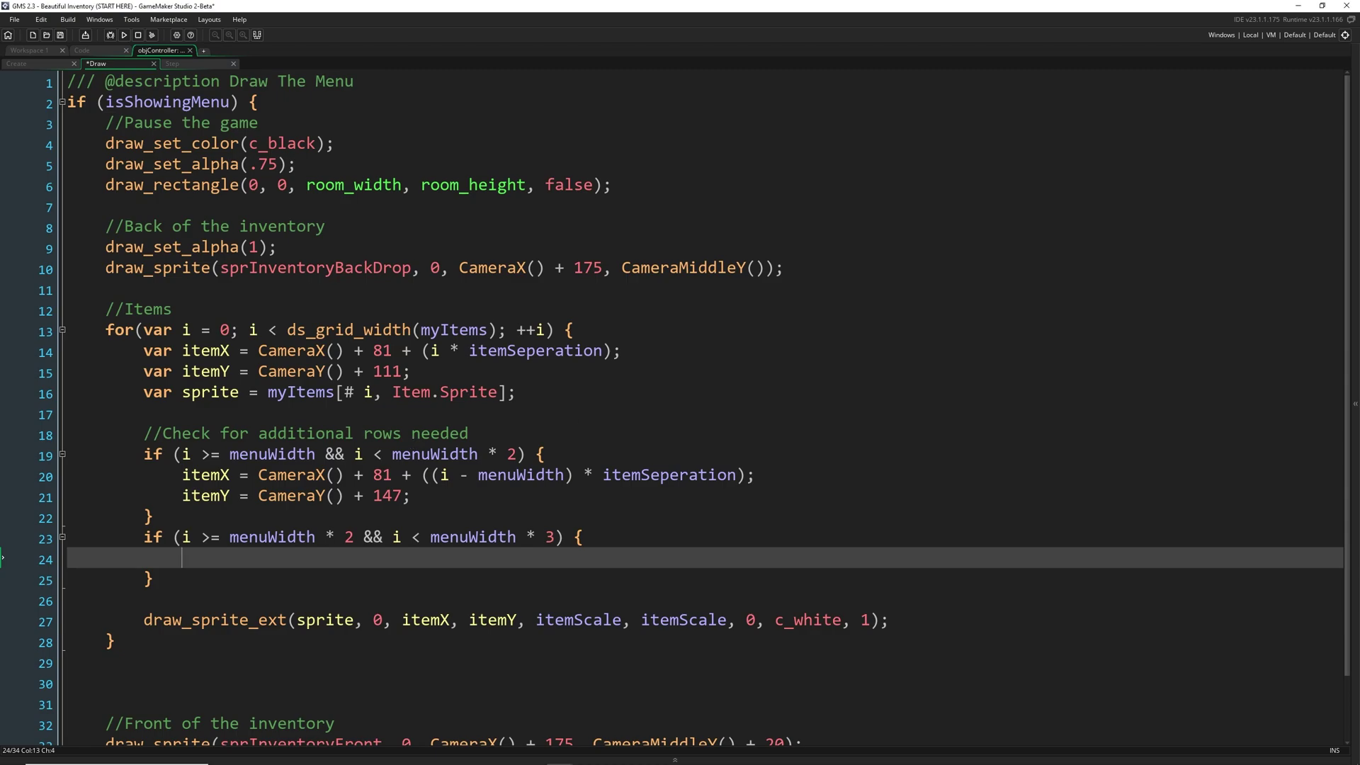
- Open sprDescription from the Asset Browser and enlarge its Sprite editor window
{"action": "key", "text": "Up"}
{"action": "key", "text": "Up"}
{"action": "scroll", "coordinate": [820, 489], "scroll_direction": "down", "scroll_amount": 2}
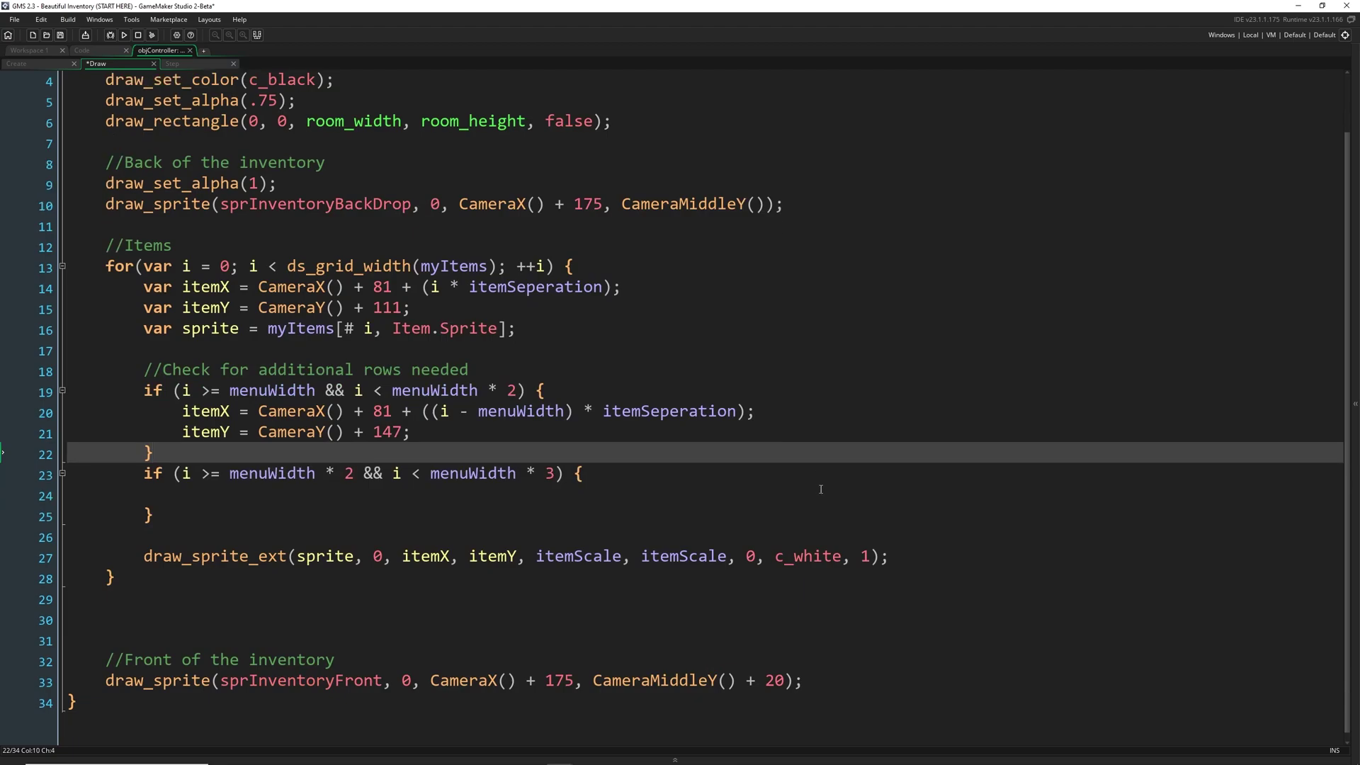
{"action": "left_click", "coordinate": [551, 501]}
{"action": "left_click", "coordinate": [547, 318]}
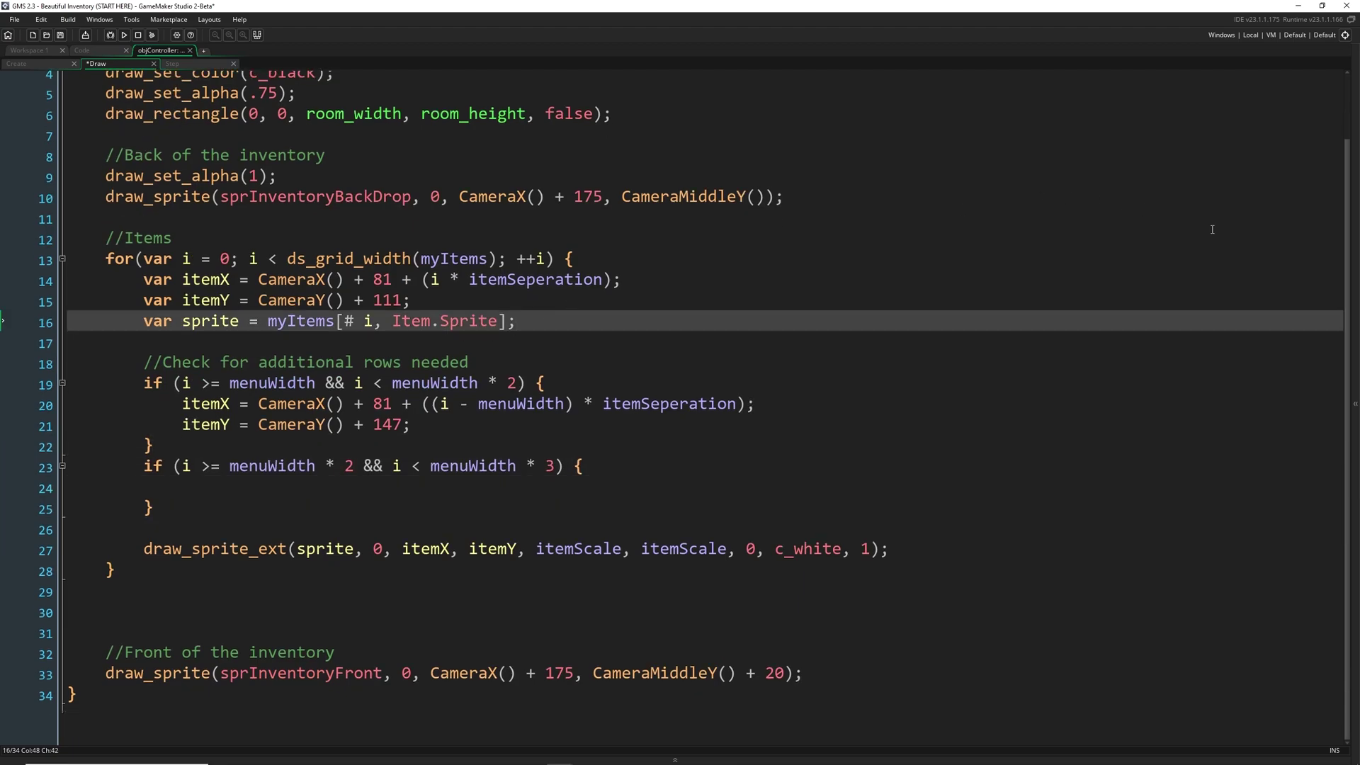
{"action": "left_click", "coordinate": [1355, 404]}
{"action": "double_click", "coordinate": [1259, 447]}
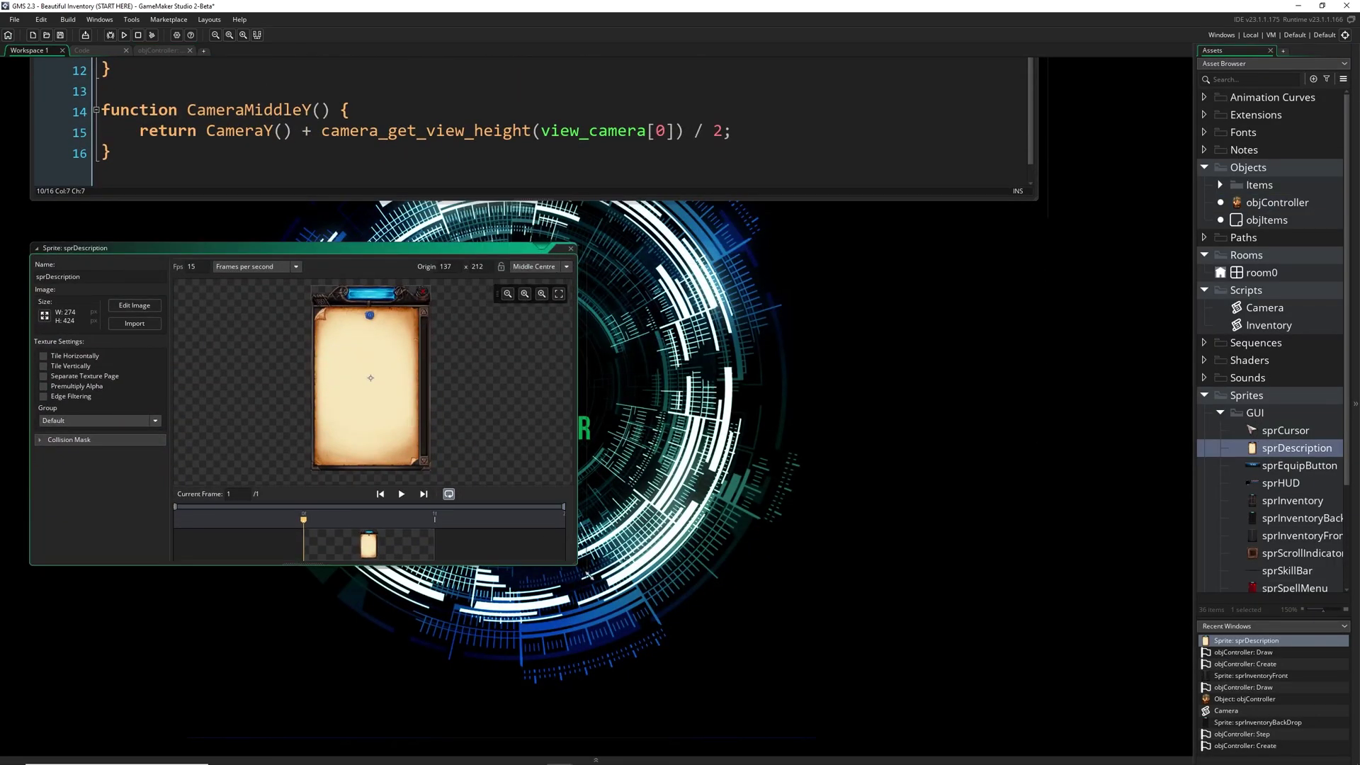
{"action": "left_click_drag", "start_coordinate": [565, 554], "coordinate": [820, 686]}
{"action": "scroll", "coordinate": [451, 430], "scroll_direction": "up", "scroll_amount": 1}
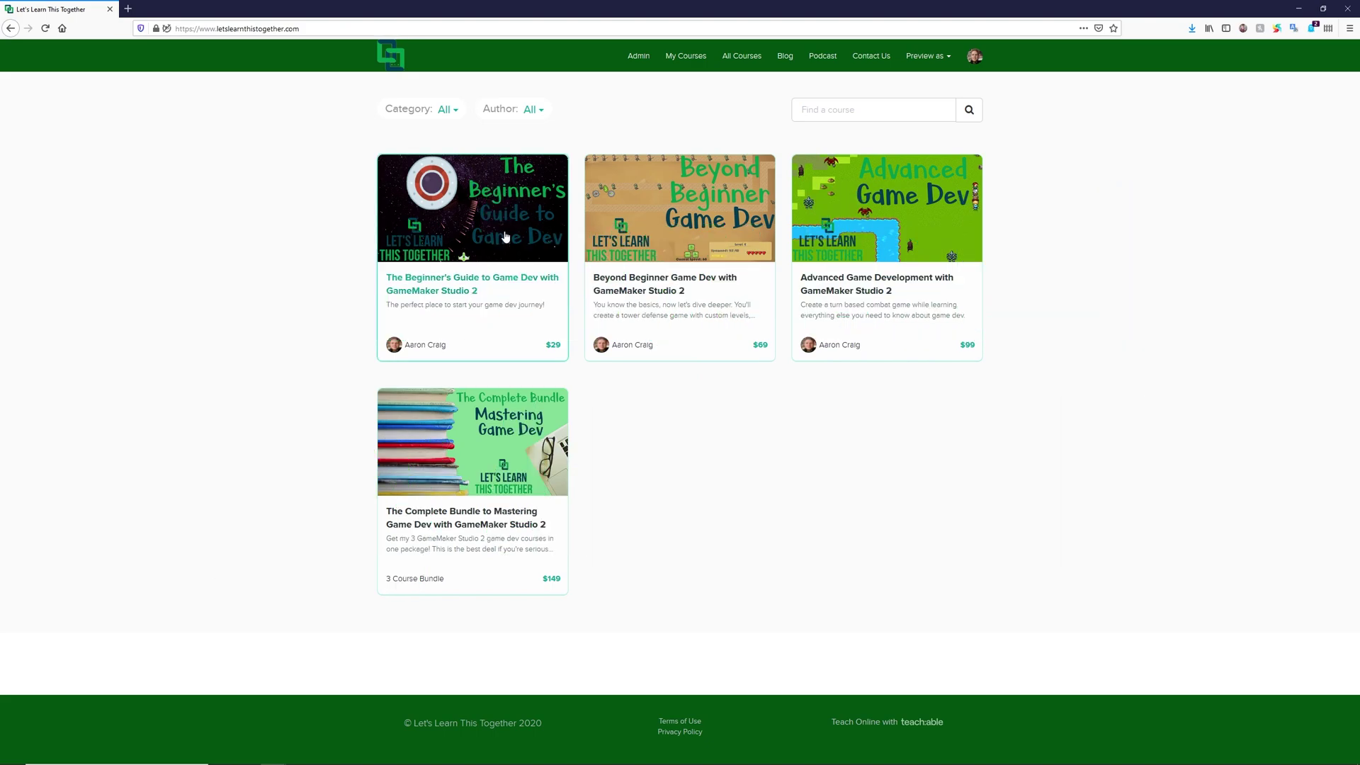
- Open The Beginner's Guide to Game Dev course and skim the 3.4 Sprite Sheets lecture video
{"action": "left_click", "coordinate": [505, 236]}
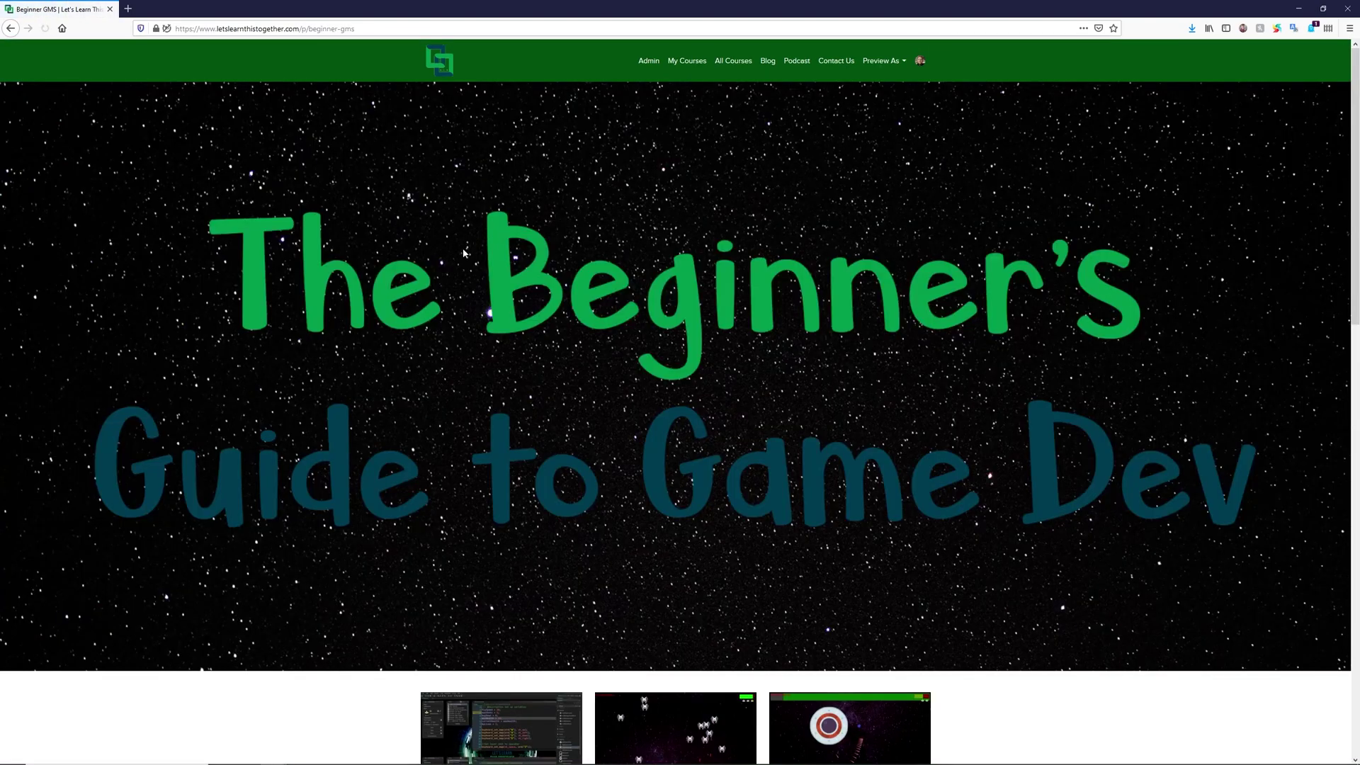
{"action": "scroll", "coordinate": [377, 336], "scroll_direction": "down", "scroll_amount": 2}
{"action": "scroll", "coordinate": [378, 336], "scroll_direction": "down", "scroll_amount": 2}
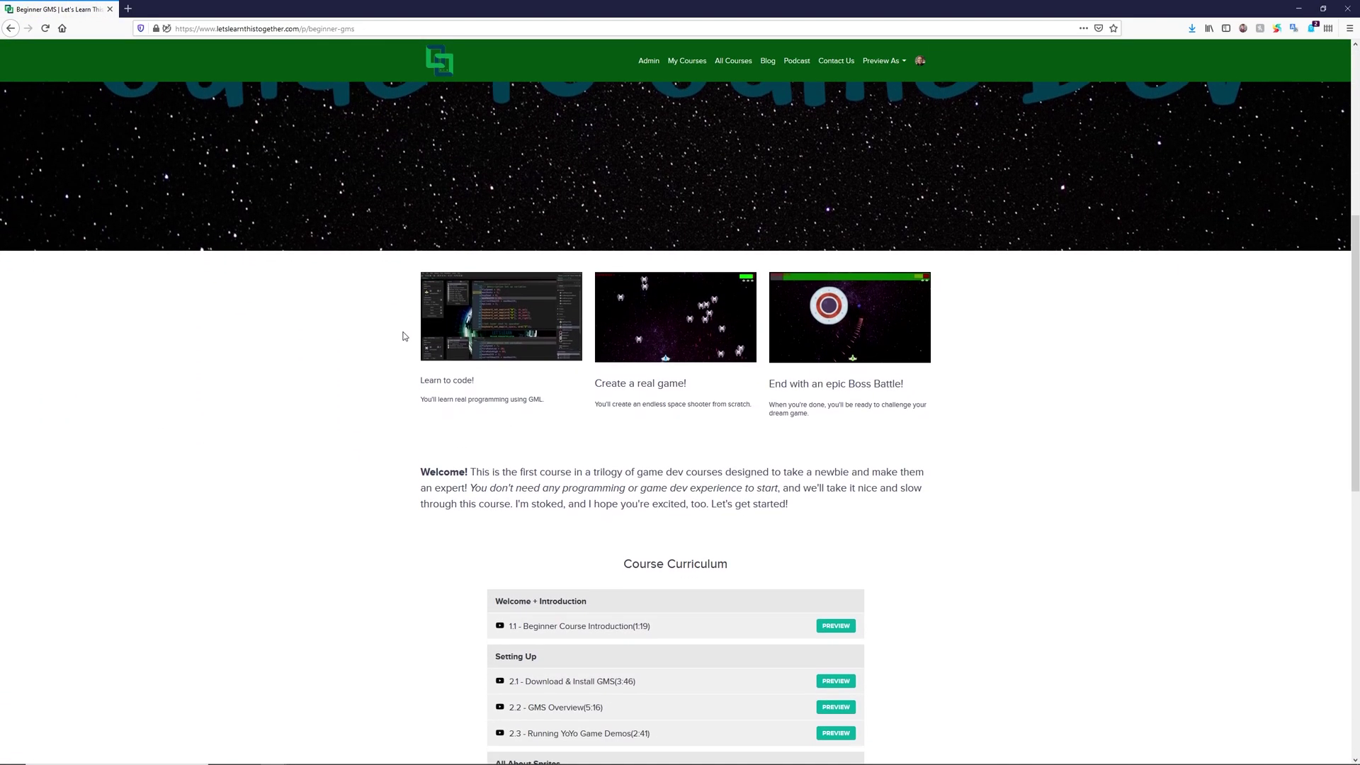
{"action": "scroll", "coordinate": [413, 335], "scroll_direction": "down", "scroll_amount": 2}
{"action": "scroll", "coordinate": [712, 464], "scroll_direction": "down", "scroll_amount": 1}
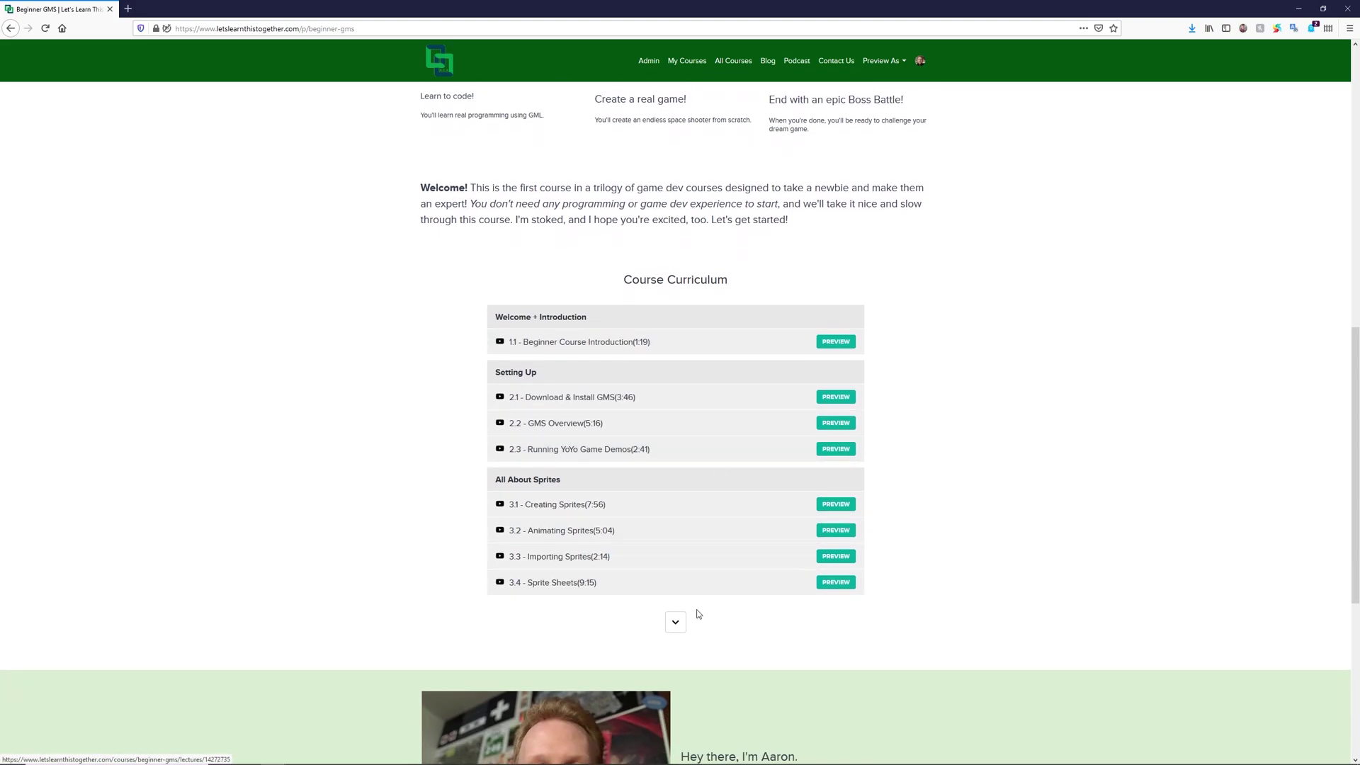
{"action": "left_click", "coordinate": [676, 622]}
{"action": "scroll", "coordinate": [687, 619], "scroll_direction": "down", "scroll_amount": 2}
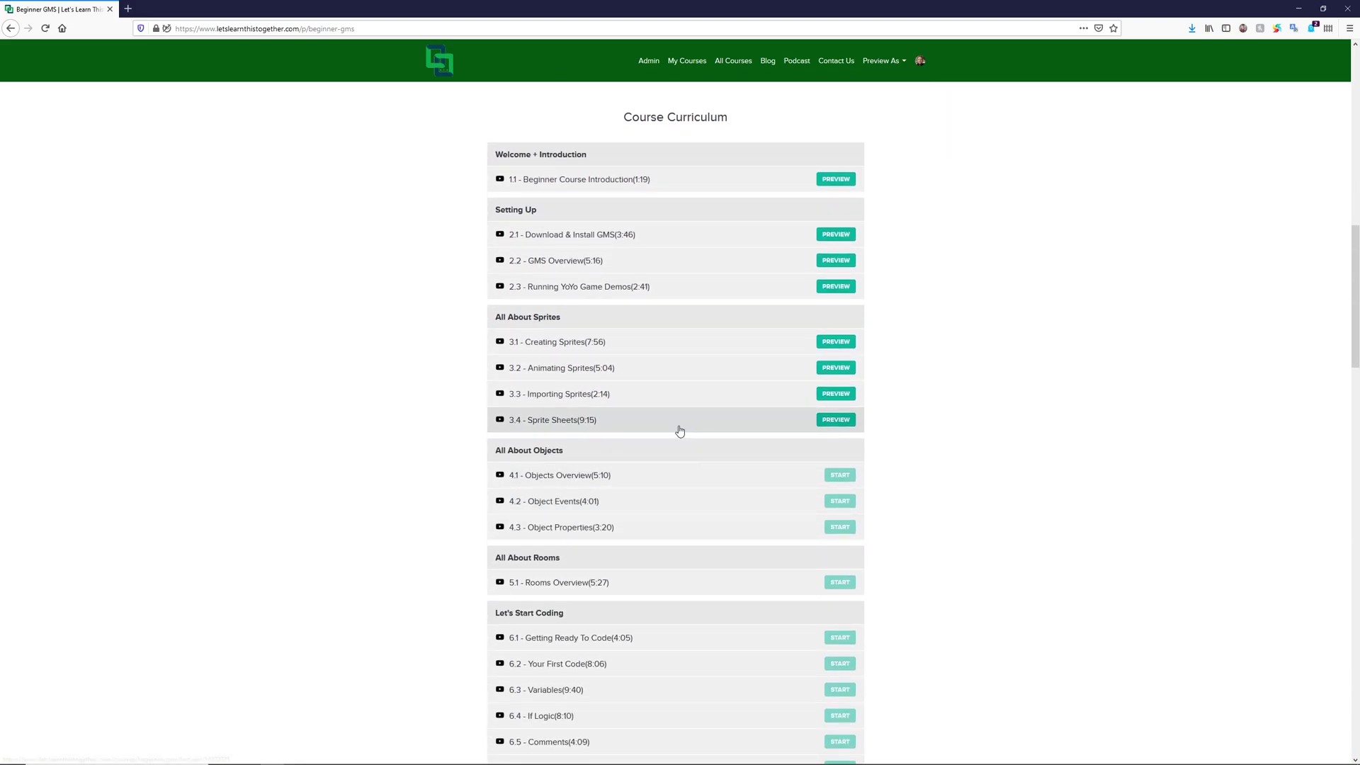
{"action": "left_click", "coordinate": [679, 428]}
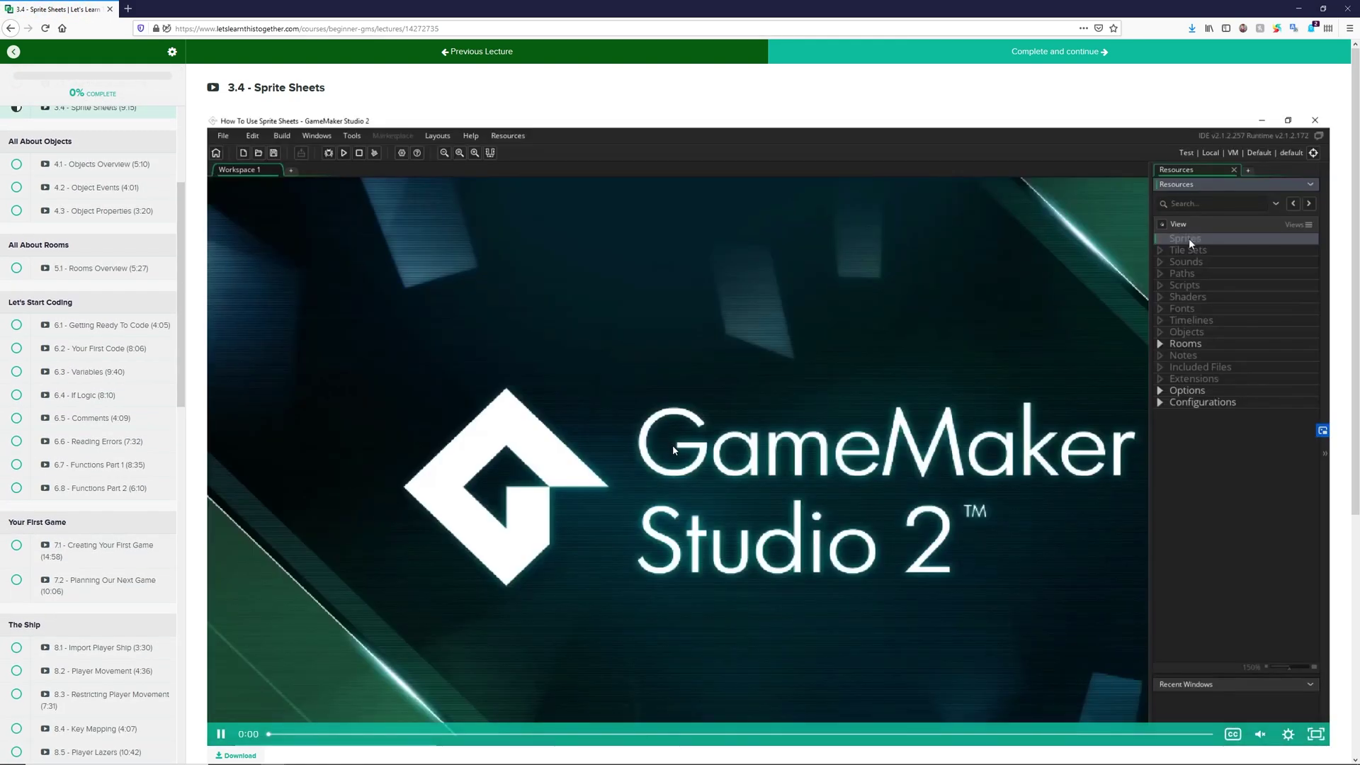
{"action": "left_click", "coordinate": [543, 733]}
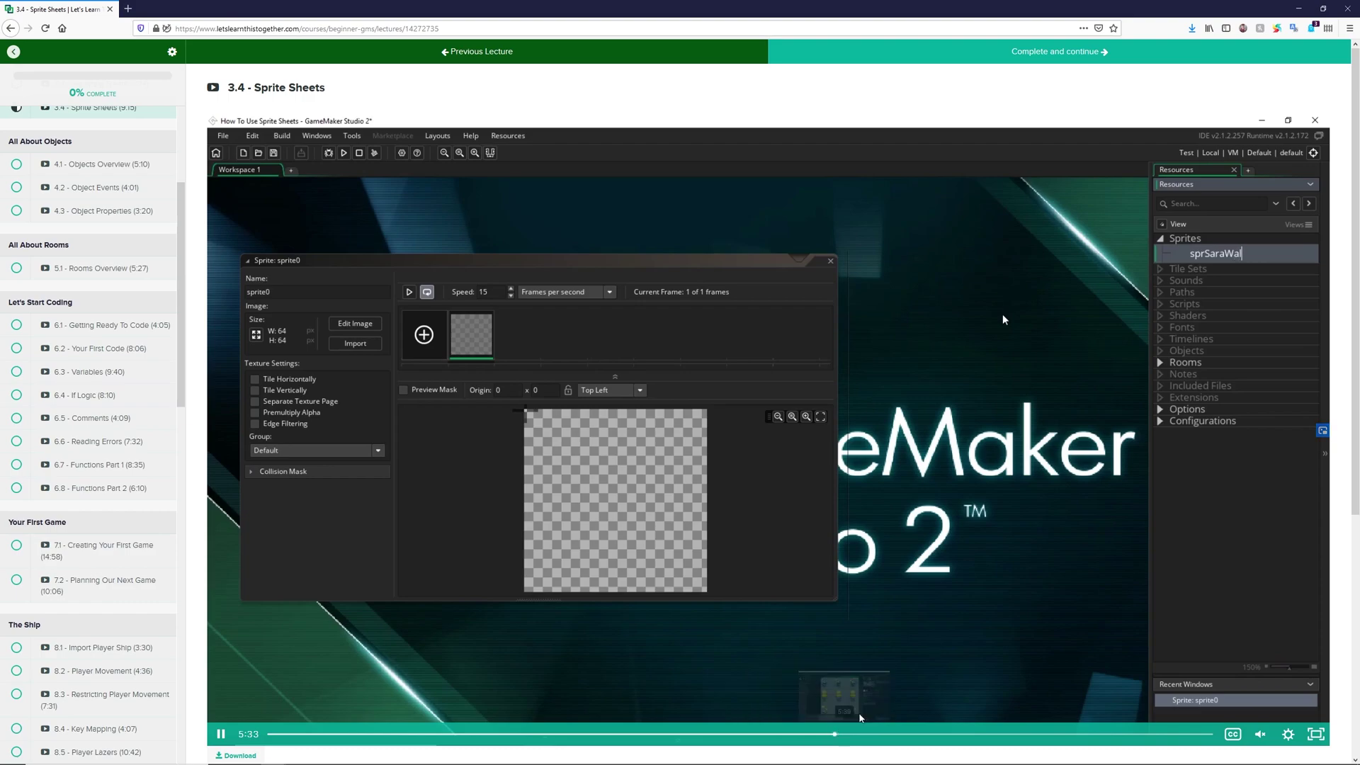
{"action": "left_click", "coordinate": [833, 733]}
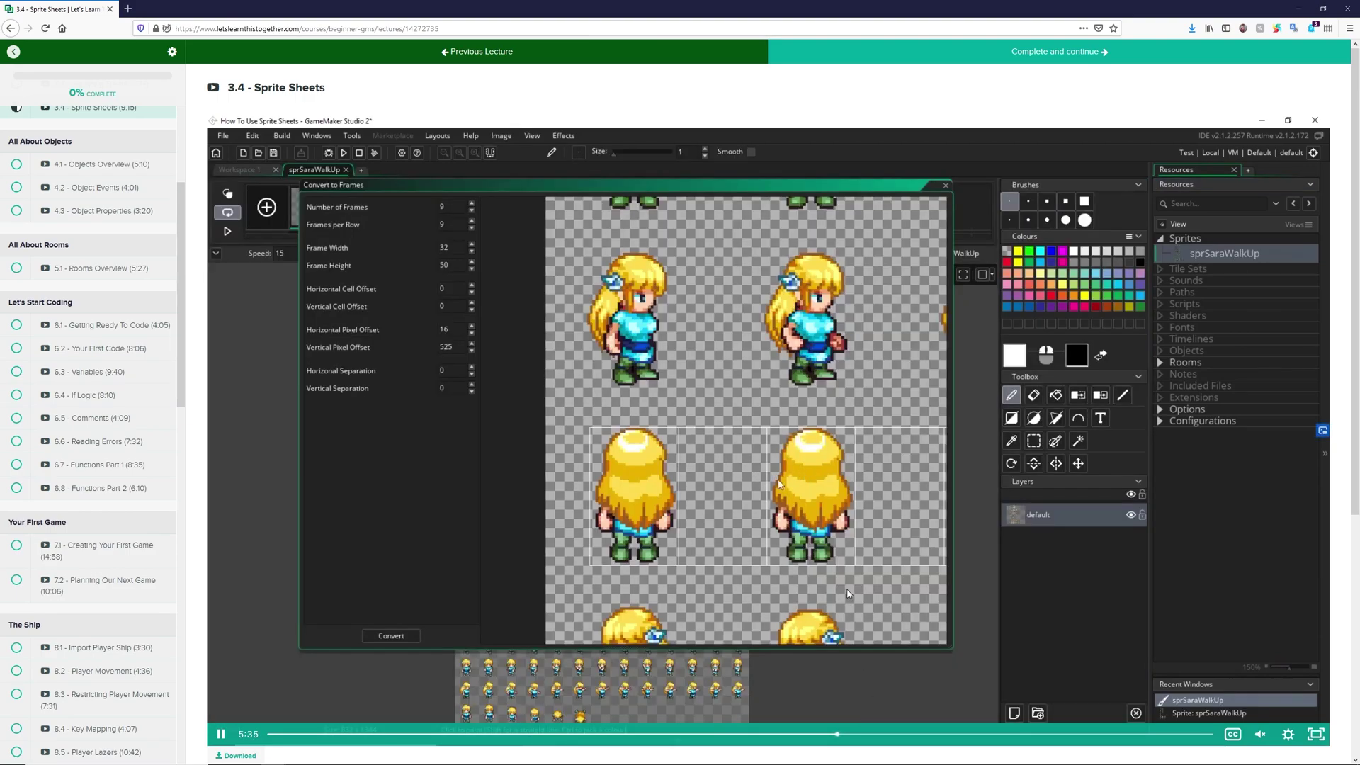
{"action": "scroll", "coordinate": [125, 348], "scroll_direction": "down", "scroll_amount": 2}
{"action": "scroll", "coordinate": [125, 348], "scroll_direction": "down", "scroll_amount": 2}
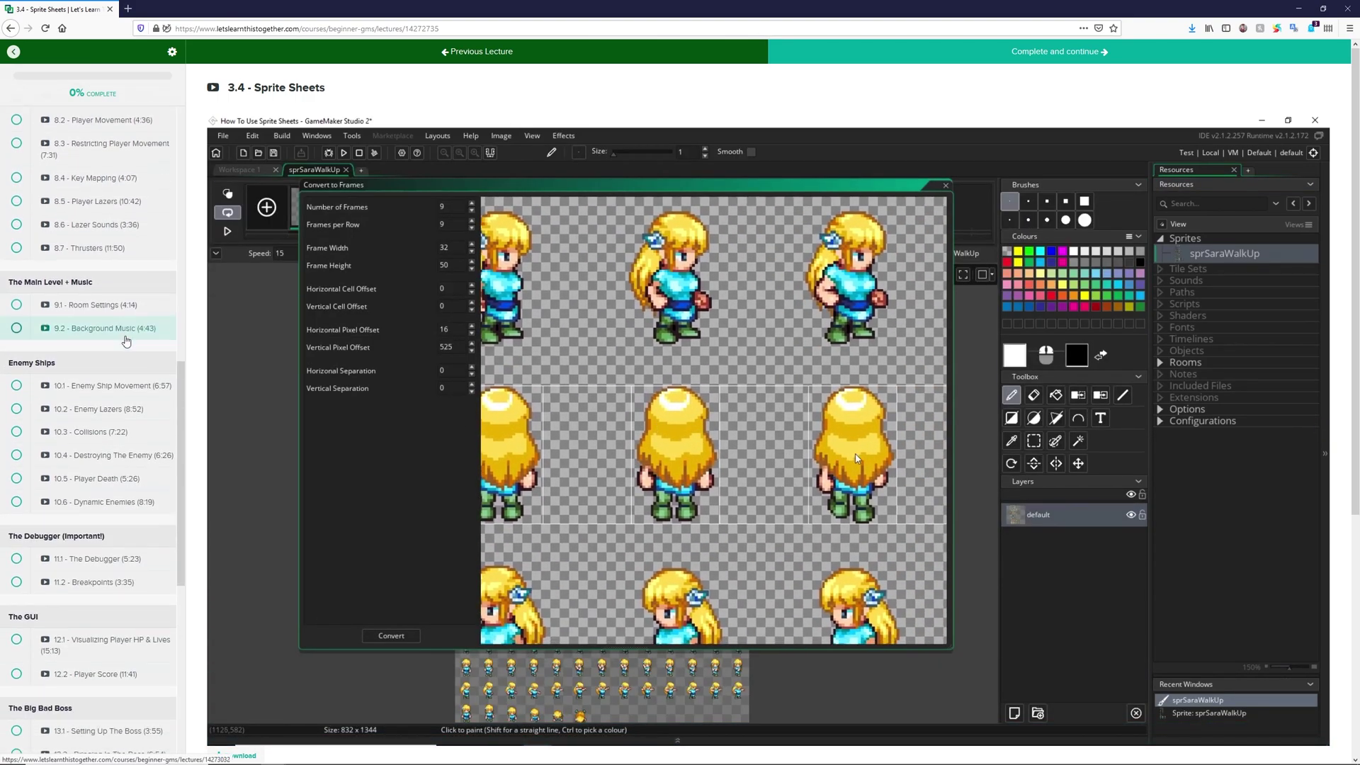
{"action": "scroll", "coordinate": [125, 349], "scroll_direction": "down", "scroll_amount": 2}
{"action": "scroll", "coordinate": [126, 348], "scroll_direction": "down", "scroll_amount": 2}
- Play lecture 12.1 from the sidebar, skipping past the Draw event code to the health-bar demo near 10:21
{"action": "left_click", "coordinate": [129, 333]}
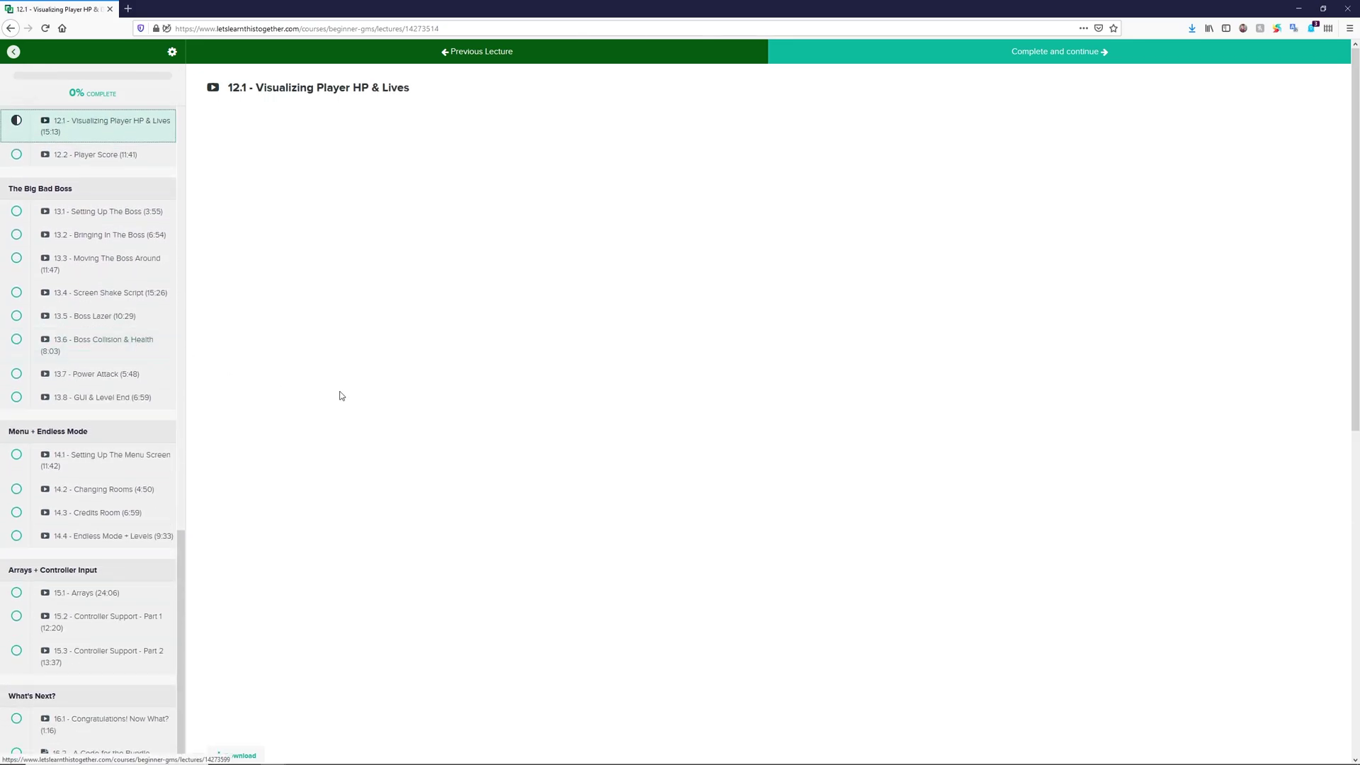
{"action": "left_click", "coordinate": [601, 548]}
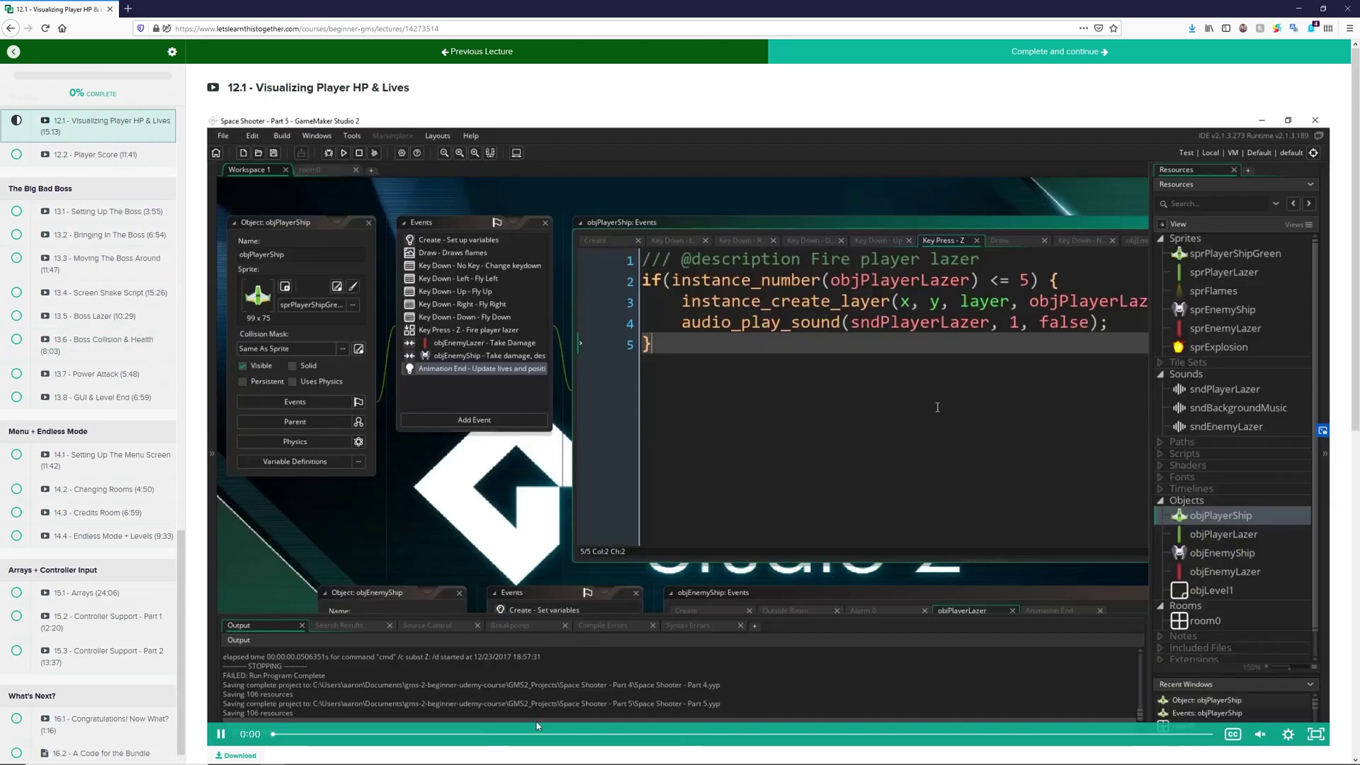
{"action": "left_click", "coordinate": [626, 733]}
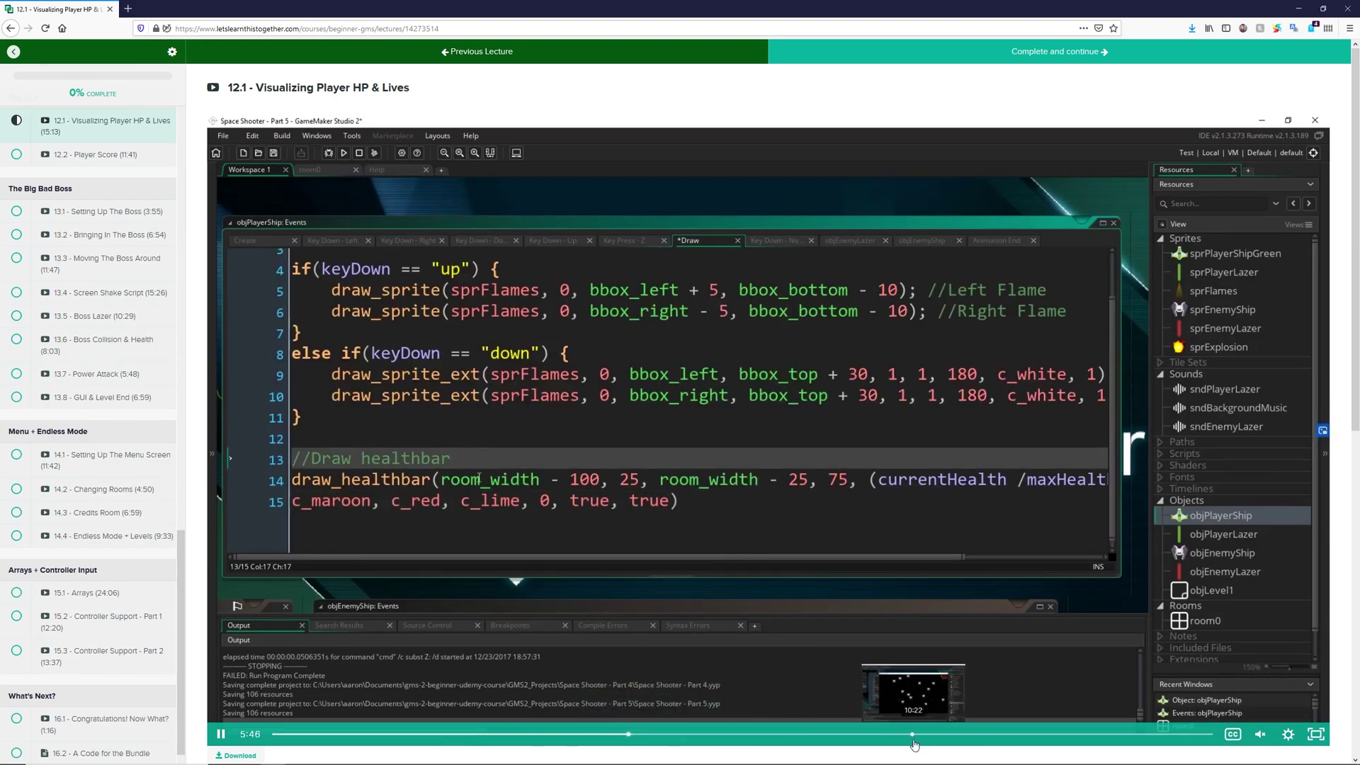
{"action": "left_click", "coordinate": [910, 735]}
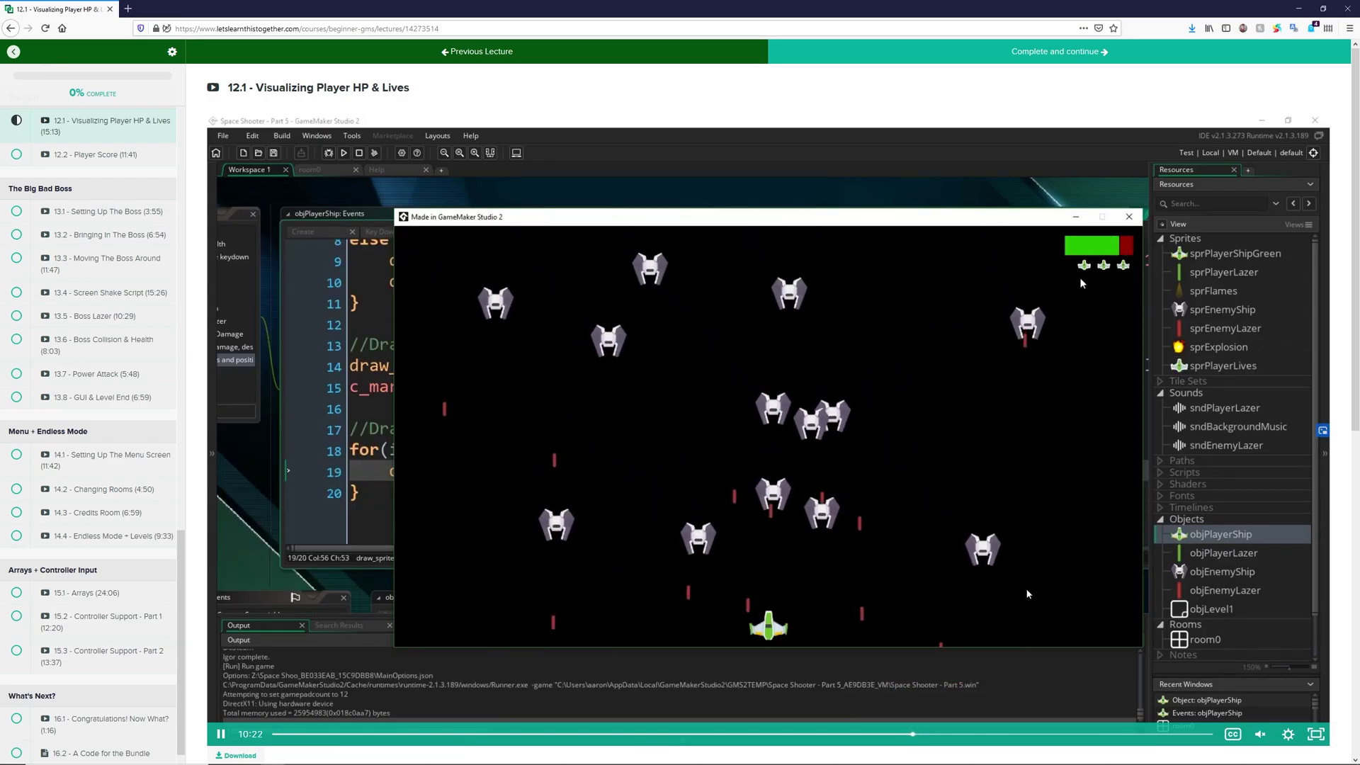